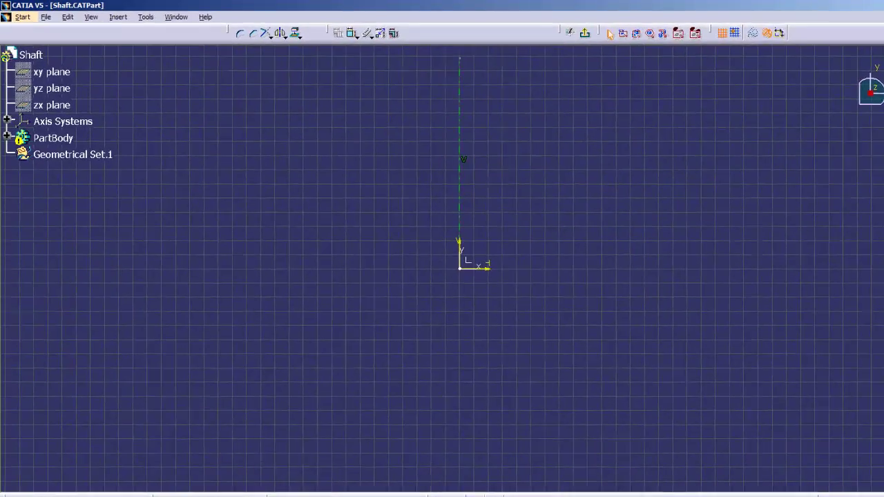
Close the current part and open the Shaft part file from the Catia folder.
{"action": "left_click", "coordinate": [879, 16]}
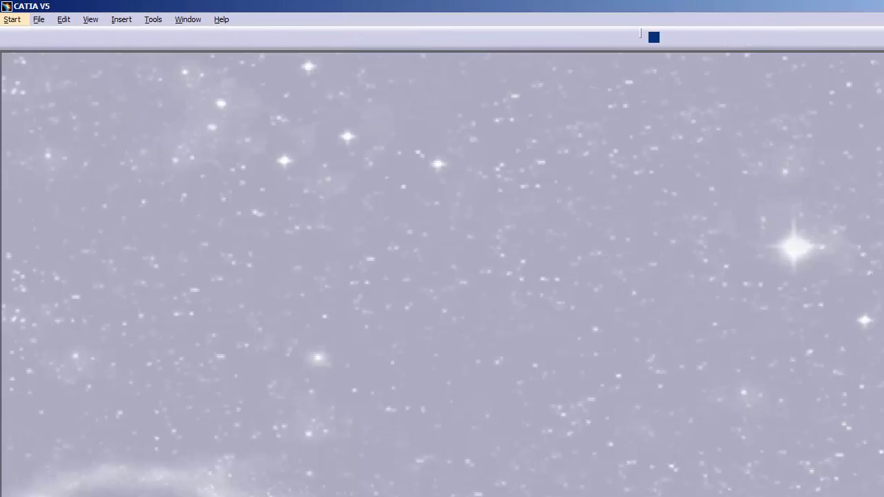
{"action": "left_click", "coordinate": [38, 20]}
{"action": "left_click", "coordinate": [55, 55]}
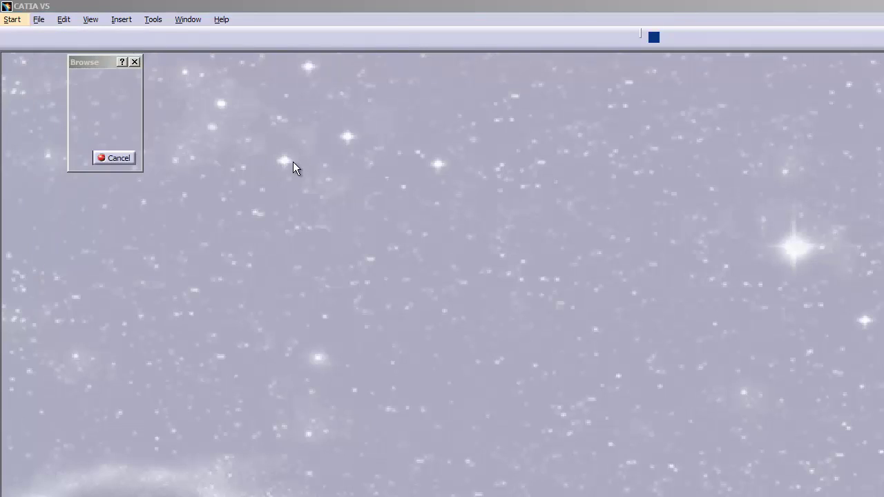
{"action": "left_click", "coordinate": [96, 95]}
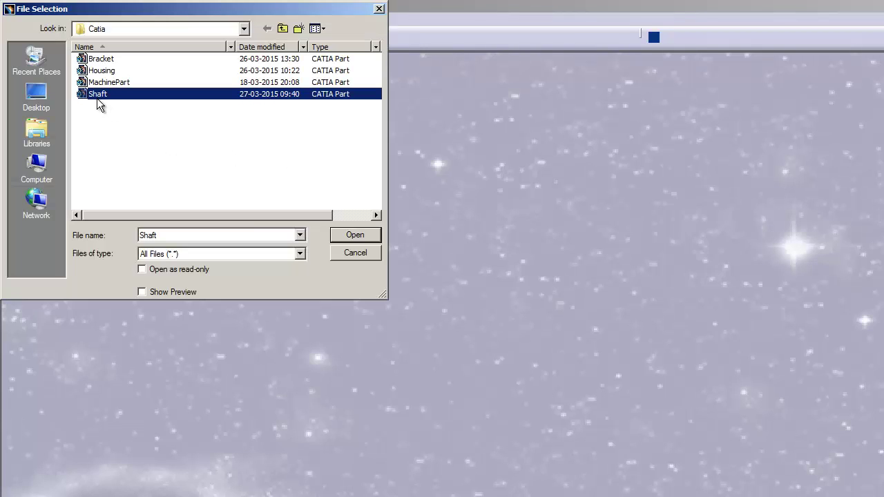
{"action": "left_click", "coordinate": [348, 235]}
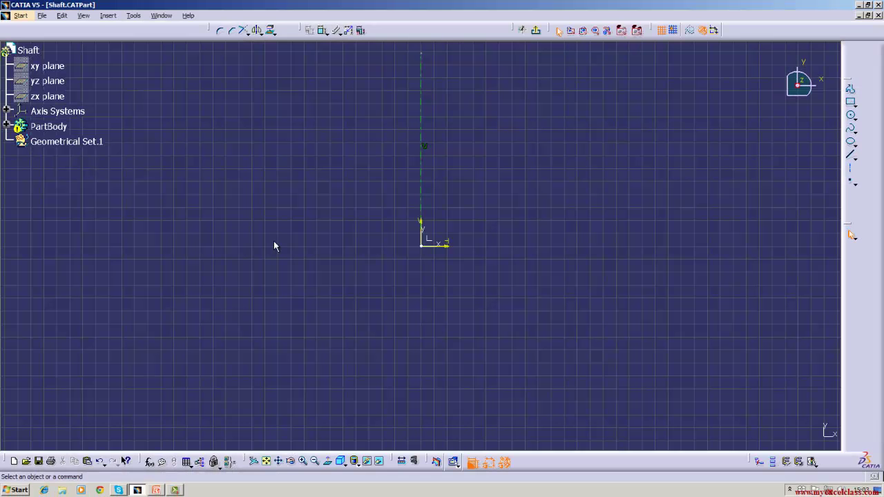
Delete the vertical axis line above the origin and exit the sketch.
{"action": "right_click", "coordinate": [421, 155]}
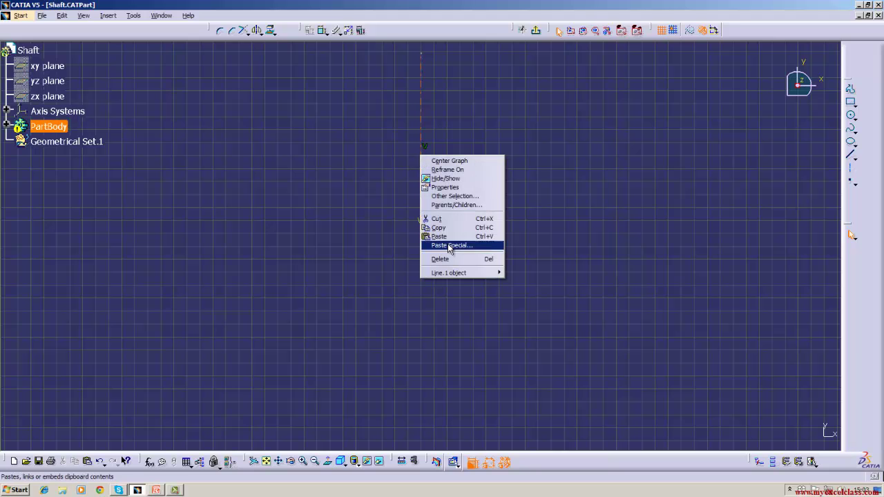
{"action": "left_click", "coordinate": [450, 258]}
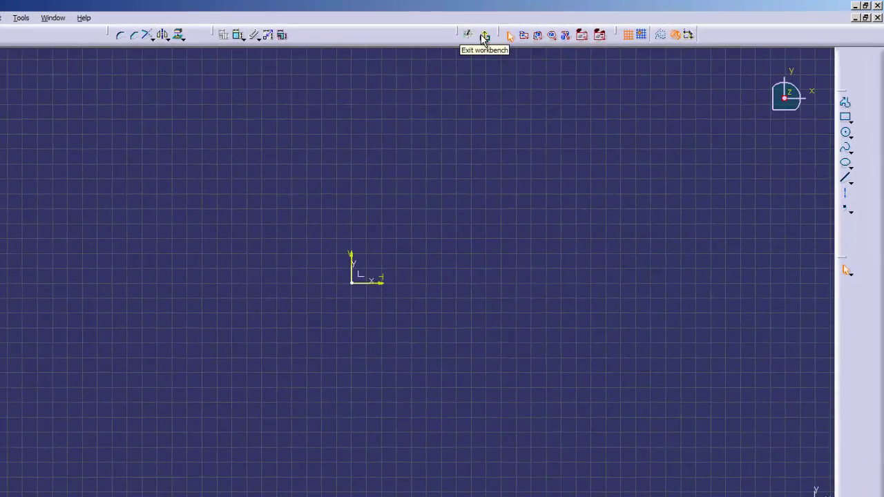
{"action": "left_click", "coordinate": [485, 37]}
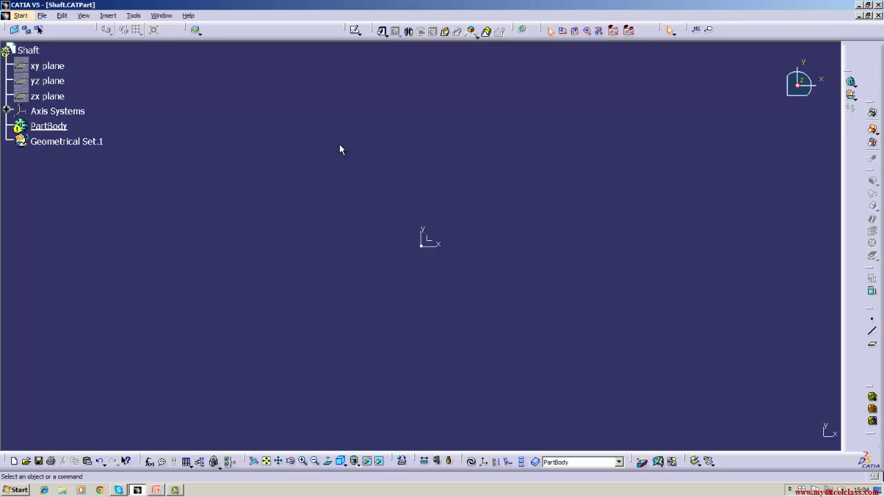
Switch to PowerPoint to review the Lesson 07 topics slide, and return to CATIA.
{"action": "left_click", "coordinate": [160, 491]}
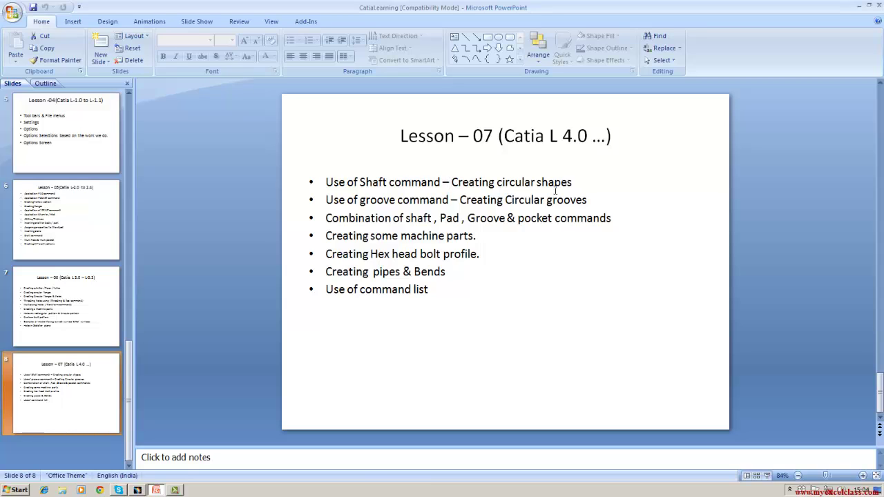
{"action": "left_click", "coordinate": [137, 491]}
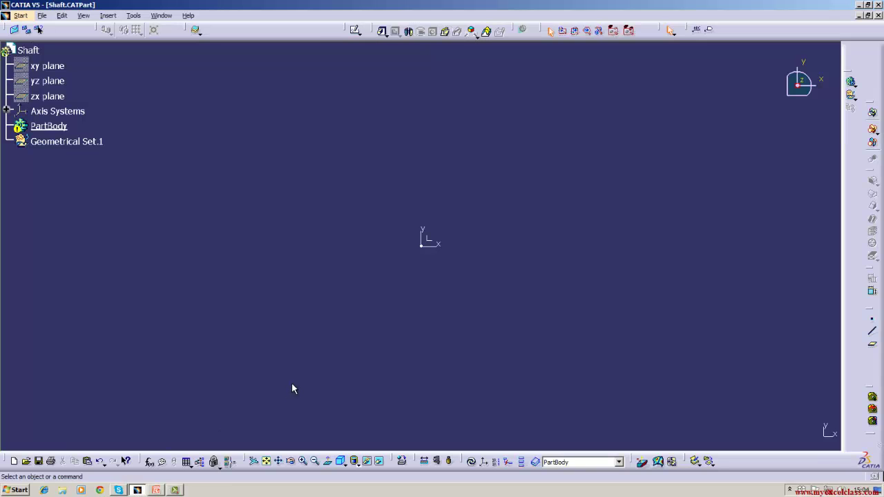
Start a sketch on the yz plane and draw a horizontal axis line from the origin toward positive y.
{"action": "left_click", "coordinate": [56, 81]}
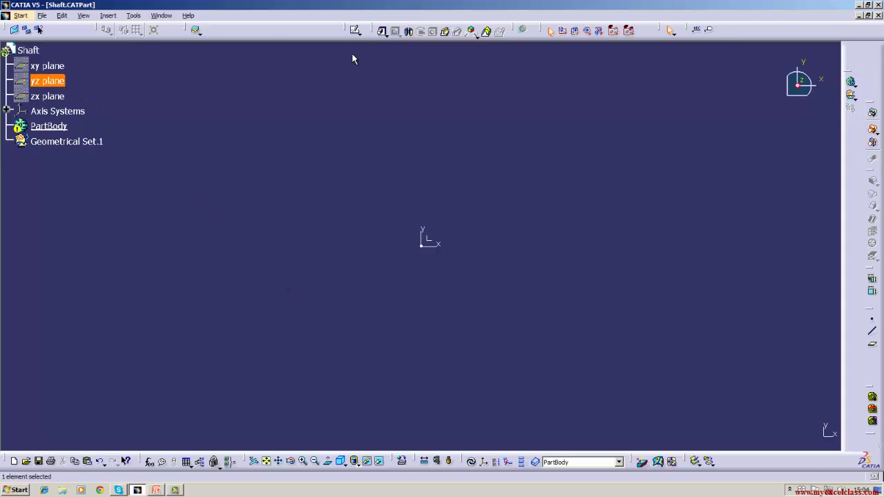
{"action": "left_click", "coordinate": [355, 30]}
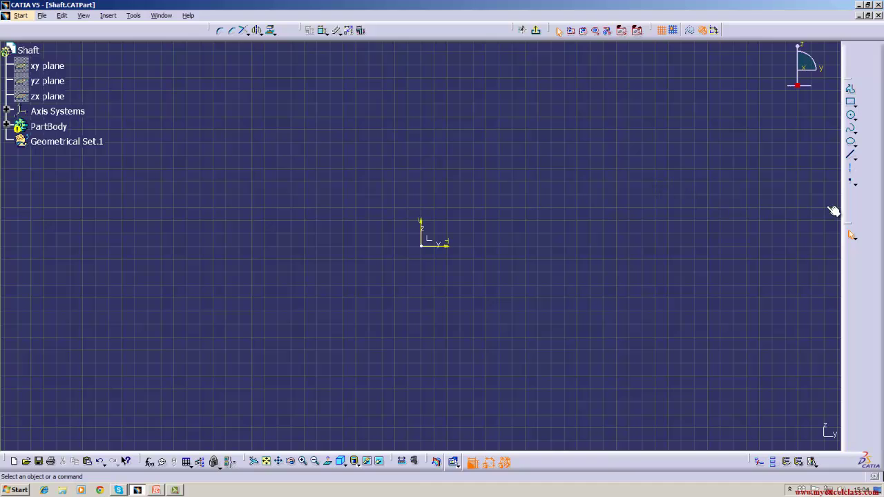
{"action": "left_click", "coordinate": [852, 168]}
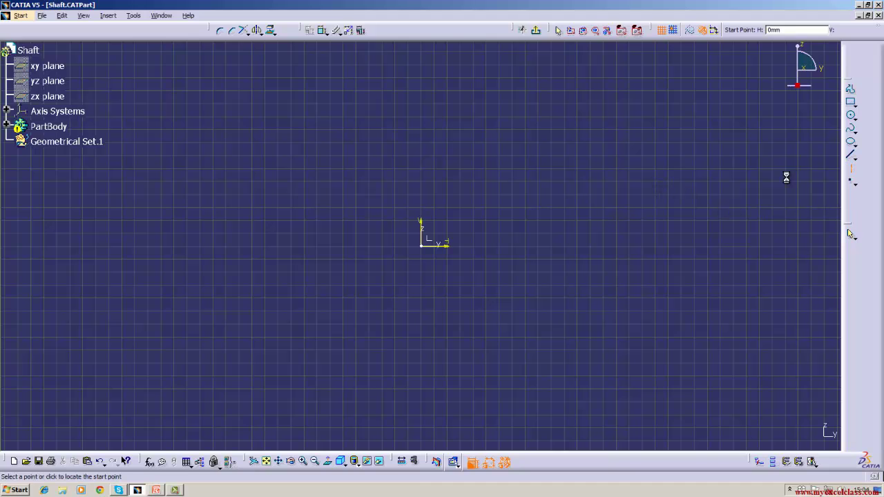
{"action": "left_click", "coordinate": [423, 244]}
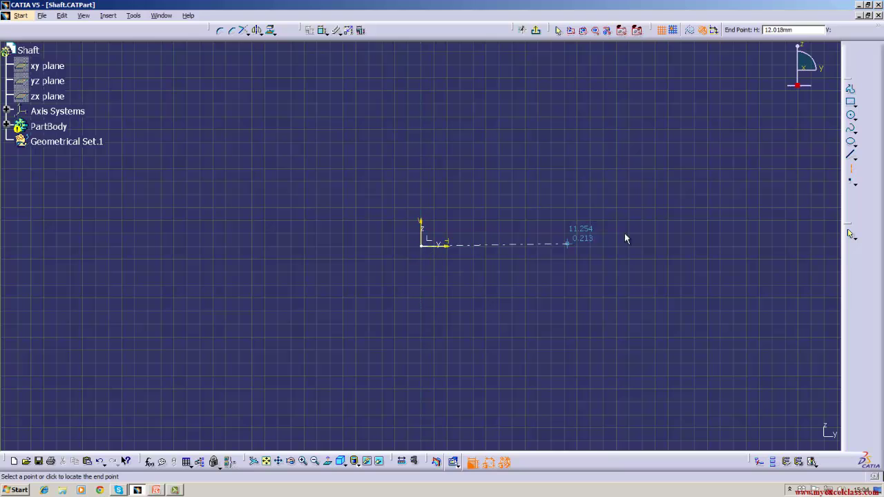
{"action": "left_click", "coordinate": [697, 247]}
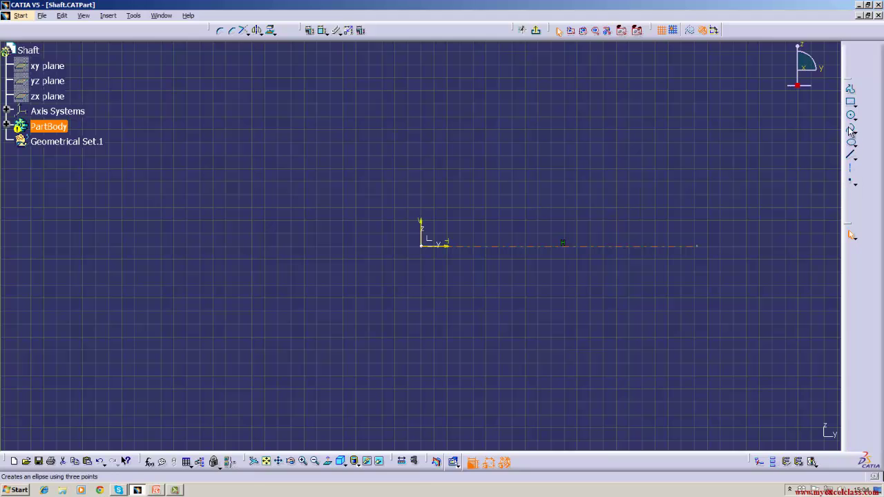
Sketch a rectangle about 22 mm wide and 7.6 mm high above the axis, with one corner at the origin.
{"action": "left_click", "coordinate": [850, 103]}
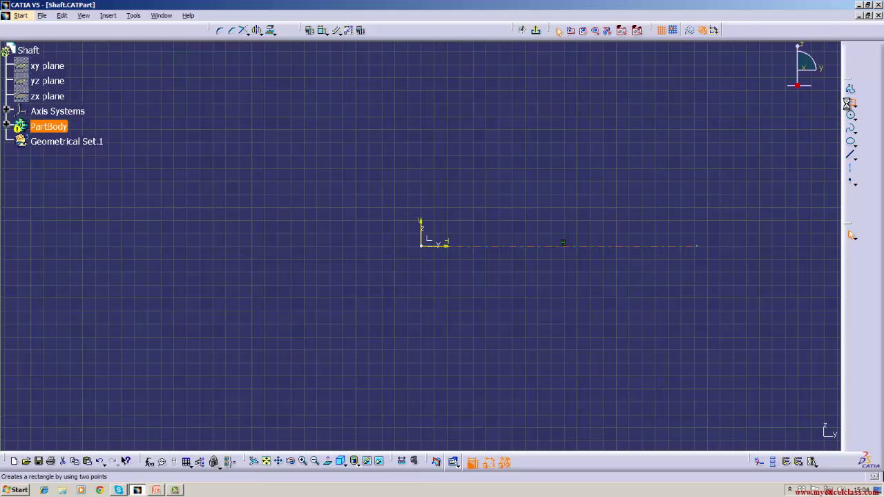
{"action": "left_click", "coordinate": [422, 246]}
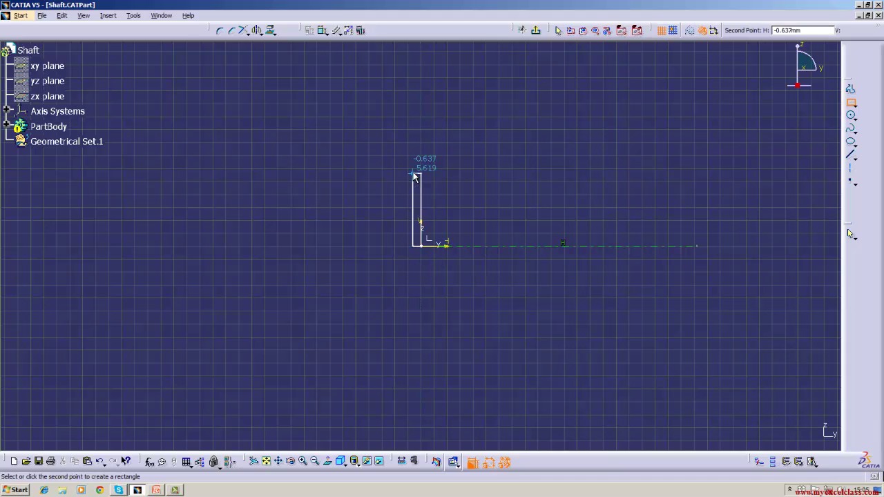
{"action": "left_click", "coordinate": [706, 148]}
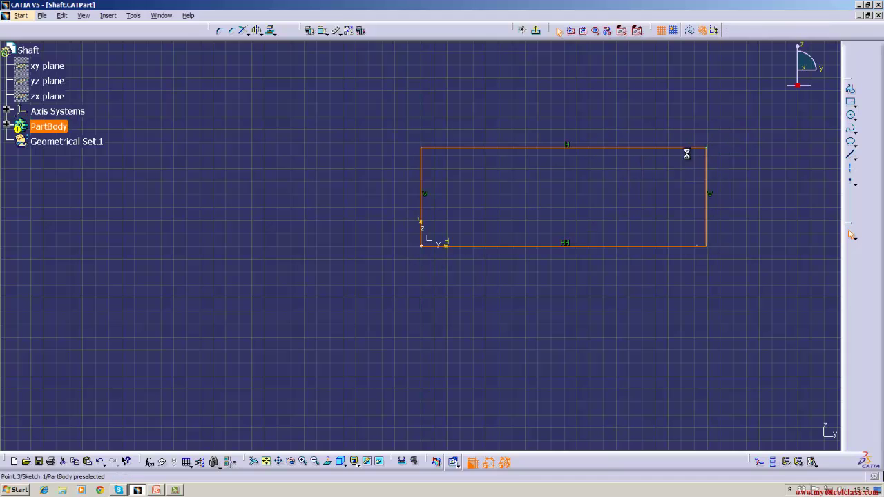
Dimension the rectangle's vertical side at the origin and set its height to 50 mm.
{"action": "left_click", "coordinate": [323, 30]}
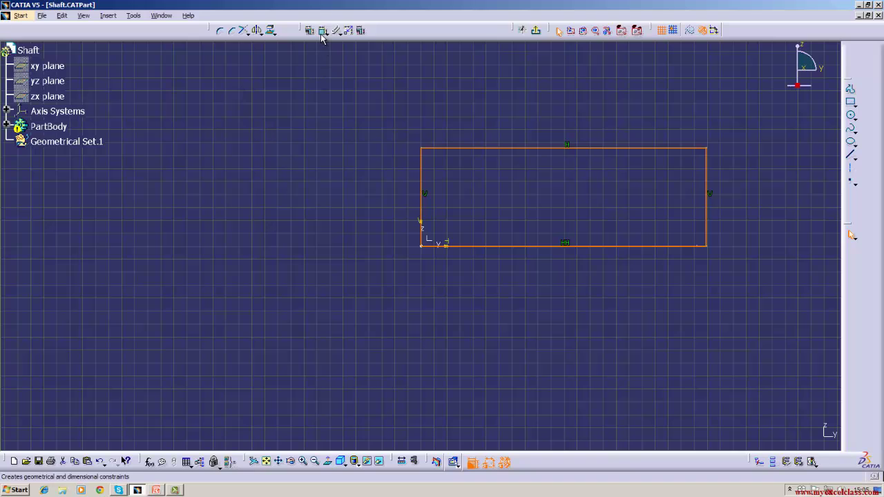
{"action": "left_click", "coordinate": [421, 172]}
{"action": "left_click", "coordinate": [369, 208]}
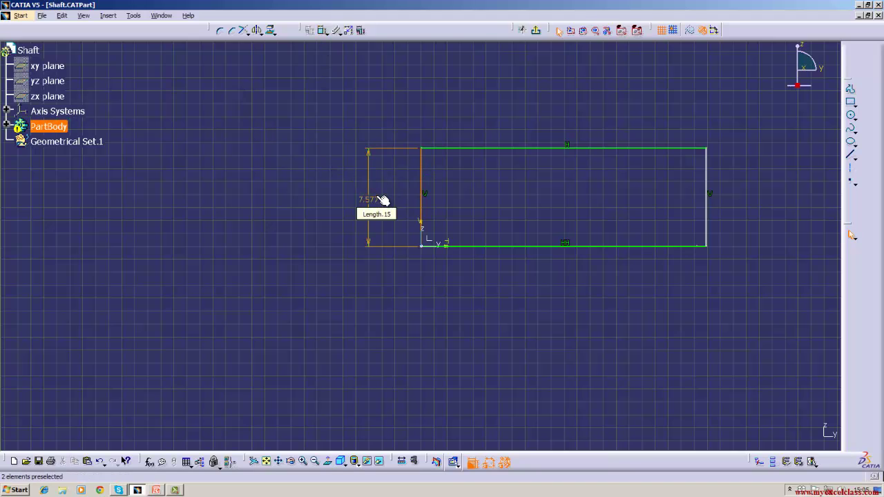
{"action": "double_click", "coordinate": [373, 198]}
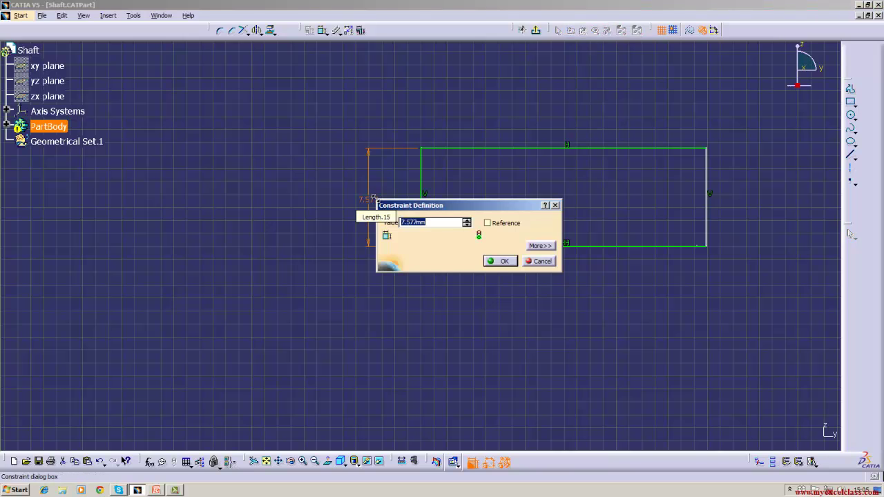
{"action": "key", "text": "BackSpace"}
{"action": "type", "text": "35"}
{"action": "key", "text": "Return"}
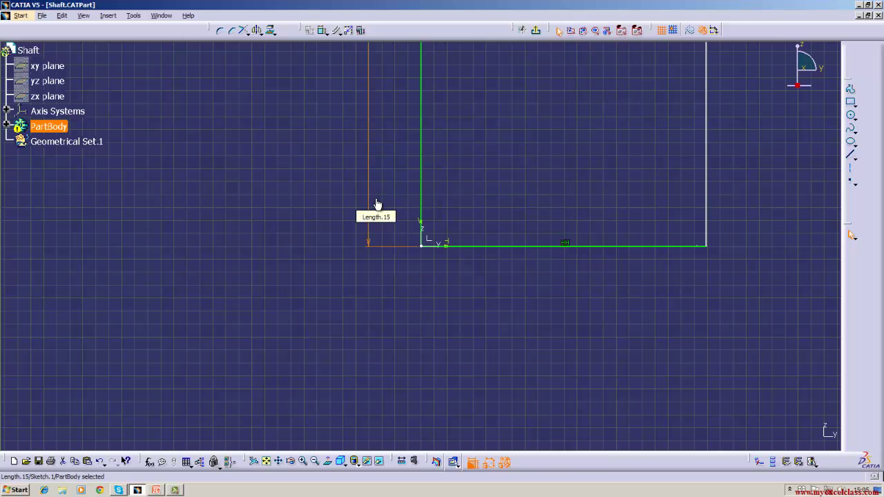
Change the rectangle's height dimension to 25 mm.
{"action": "left_click", "coordinate": [84, 16]}
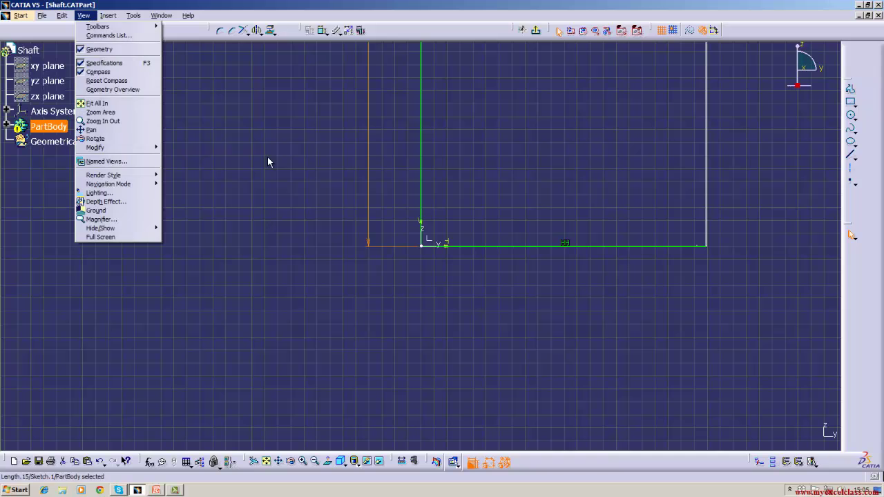
{"action": "left_click", "coordinate": [117, 104]}
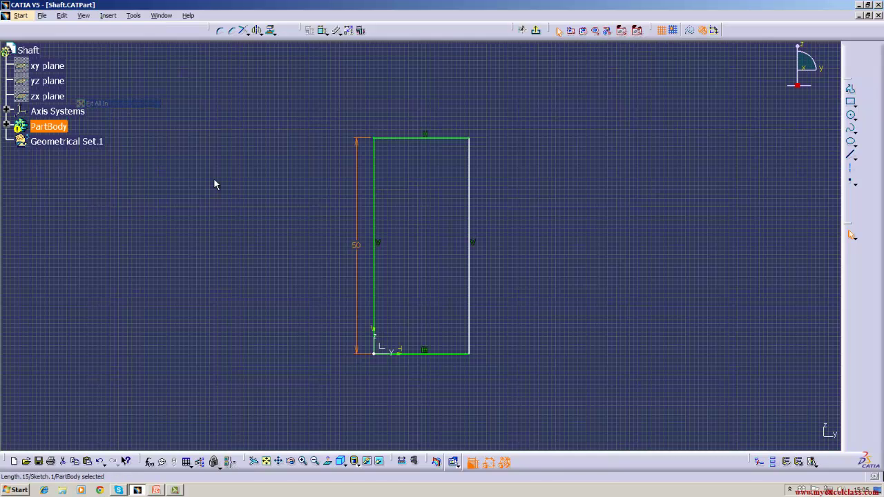
{"action": "double_click", "coordinate": [356, 246]}
{"action": "key", "text": "BackSpace"}
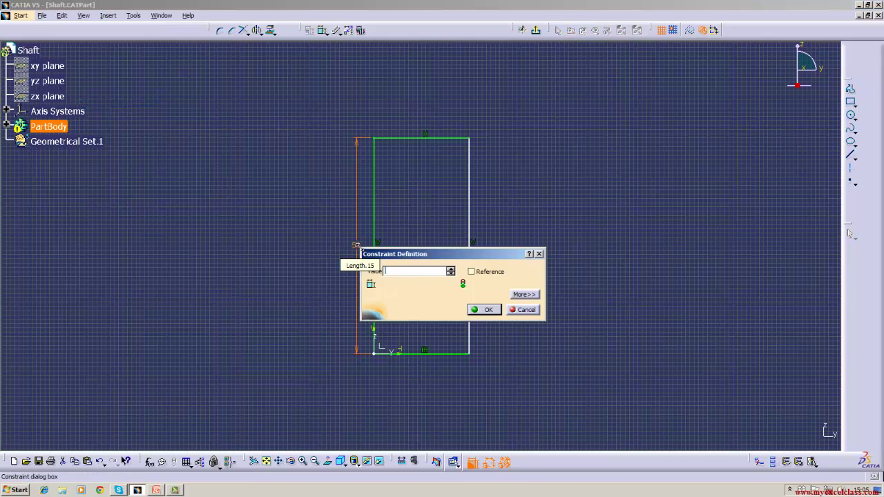
{"action": "type", "text": "25"}
{"action": "key", "text": "Return"}
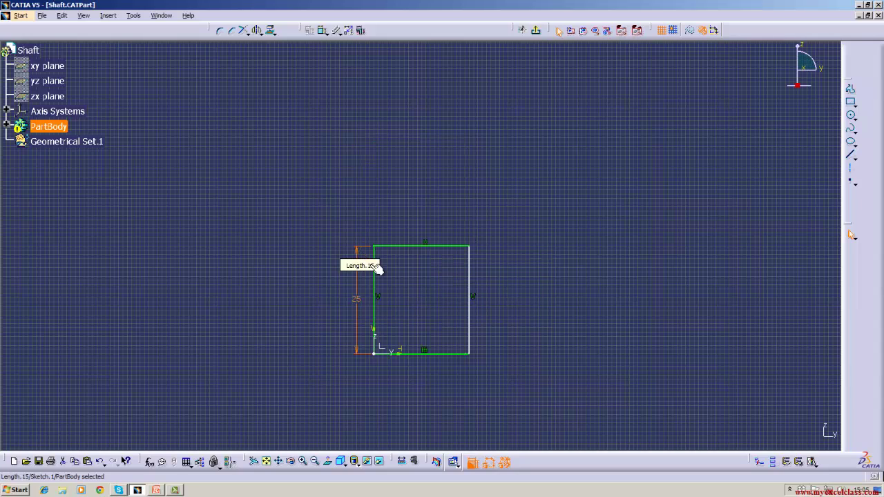
Dimension the rectangle's upper edge and set its length to 200 mm.
{"action": "left_click", "coordinate": [322, 29]}
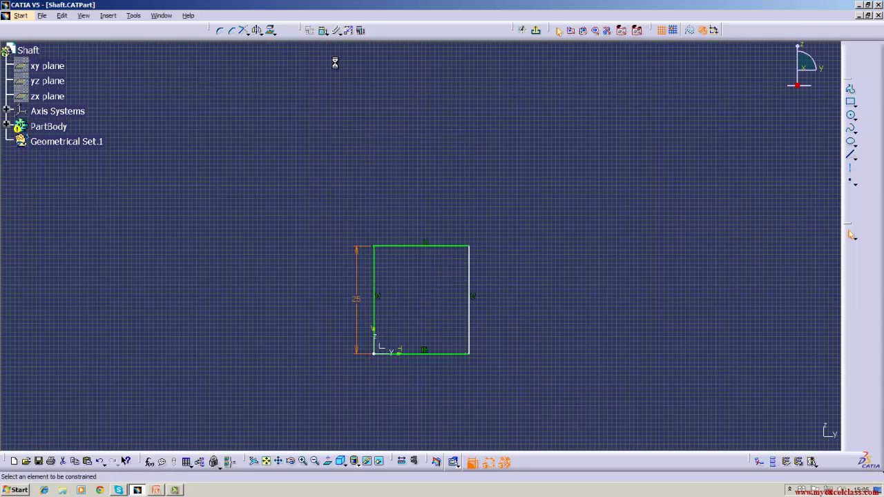
{"action": "left_click", "coordinate": [440, 247]}
{"action": "left_click", "coordinate": [416, 211]}
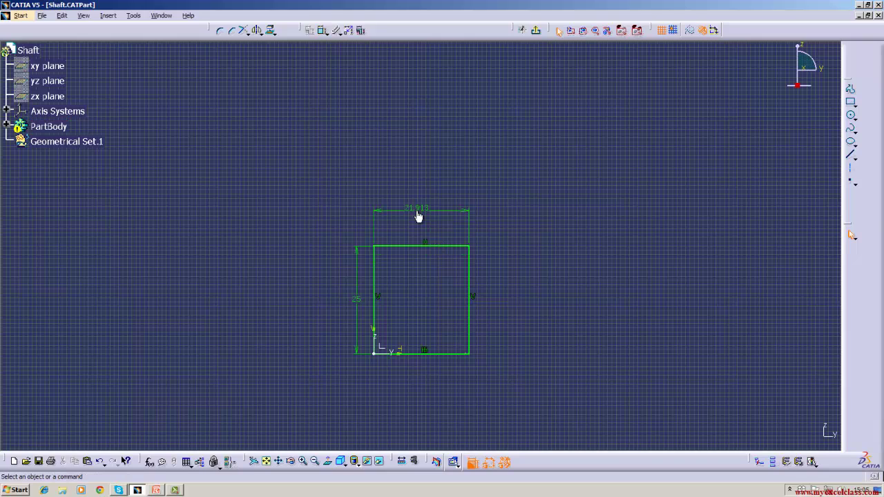
{"action": "double_click", "coordinate": [416, 210]}
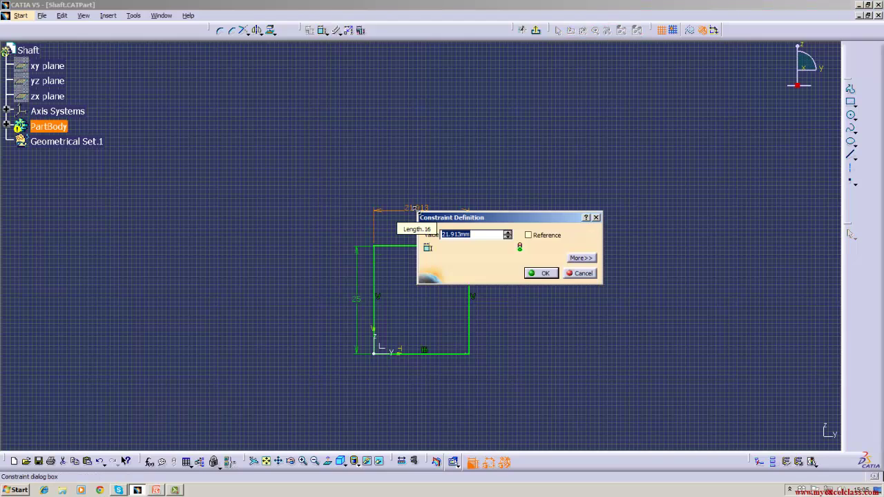
{"action": "key", "text": "BackSpace"}
{"action": "type", "text": "200"}
{"action": "key", "text": "Return"}
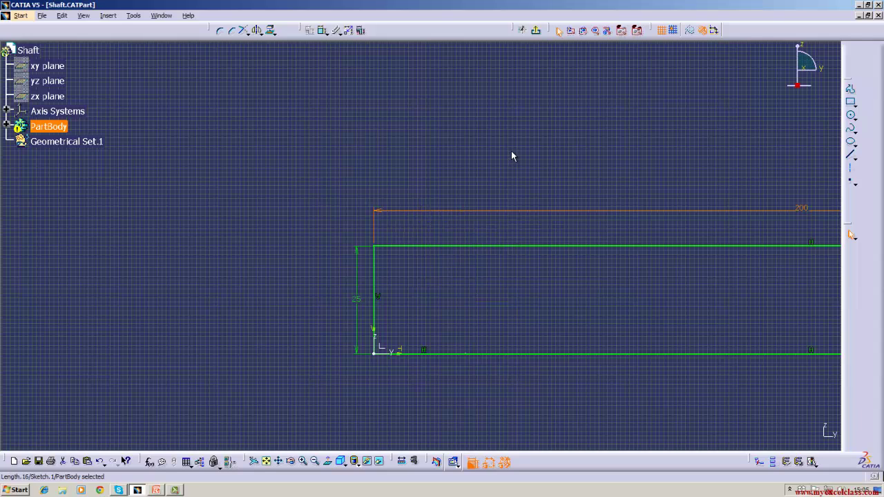
Exit the sketch and revolve the rectangle 360 degrees about the sketch axis with the Shaft command.
{"action": "left_click", "coordinate": [83, 15]}
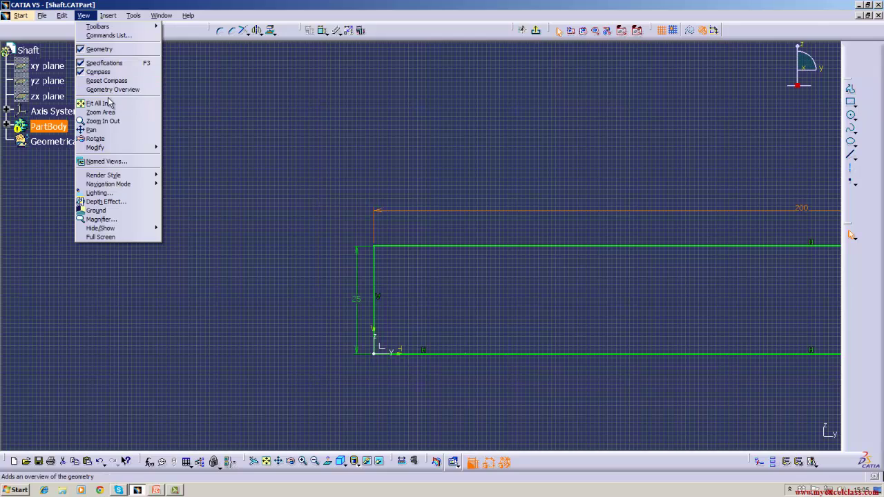
{"action": "left_click", "coordinate": [107, 104]}
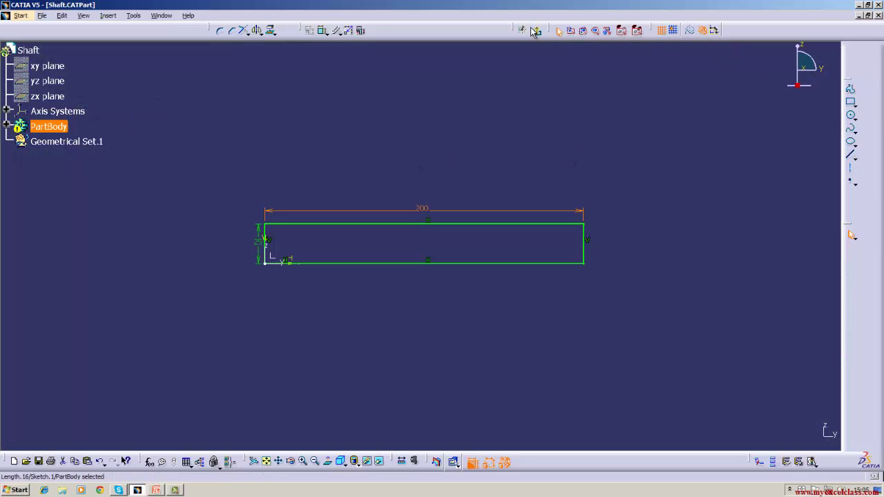
{"action": "left_click", "coordinate": [536, 31]}
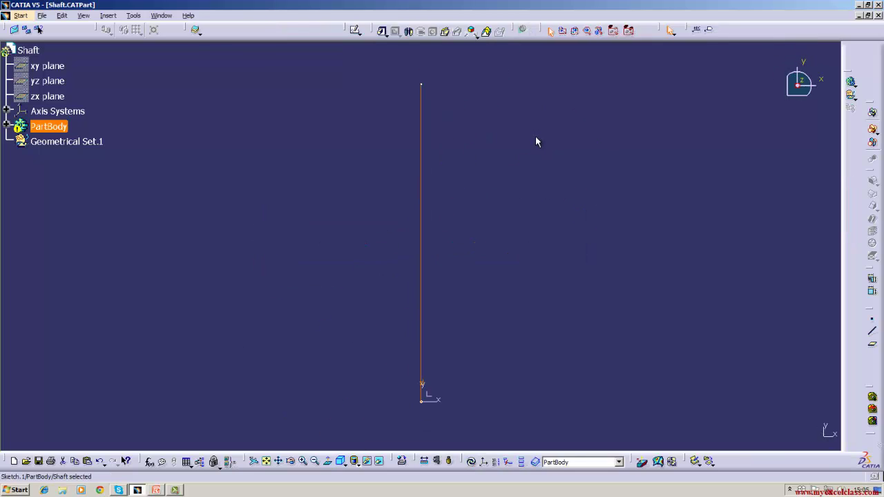
{"action": "left_click", "coordinate": [410, 33]}
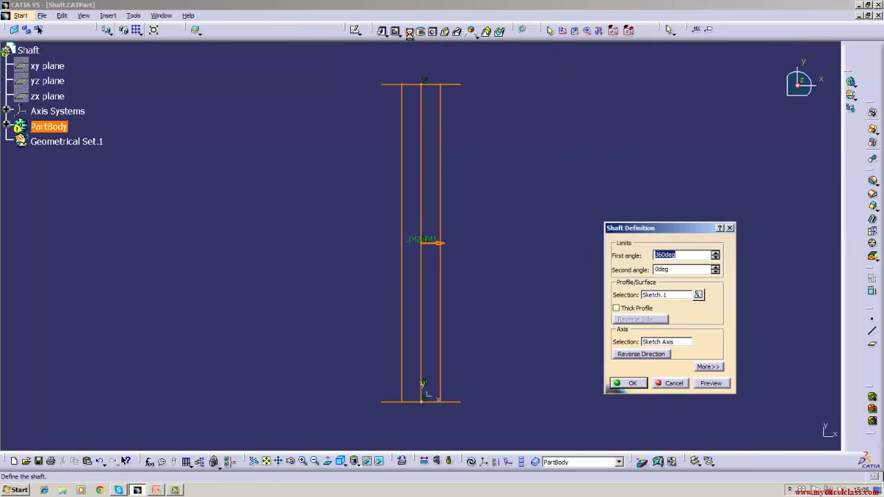
{"action": "left_click", "coordinate": [633, 383]}
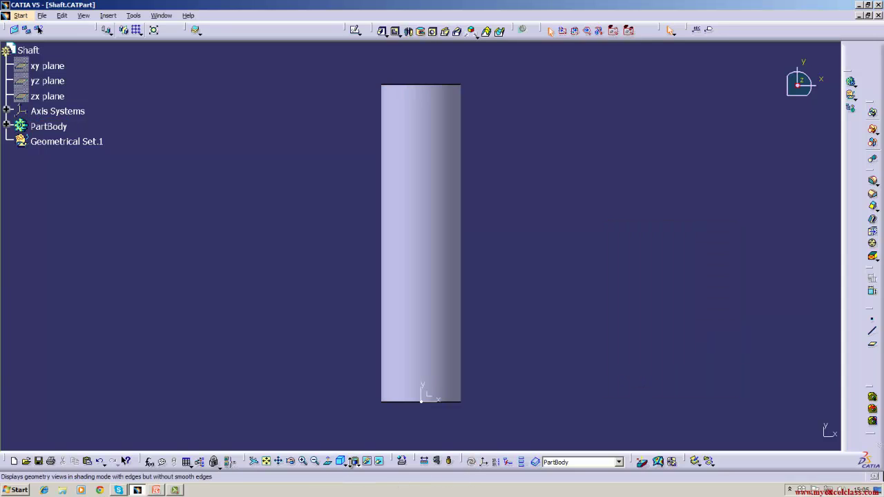
Start a sketch on the yz plane and draw an axis about 214 mm long from the origin along the shaft's centreline.
{"action": "left_click", "coordinate": [341, 461]}
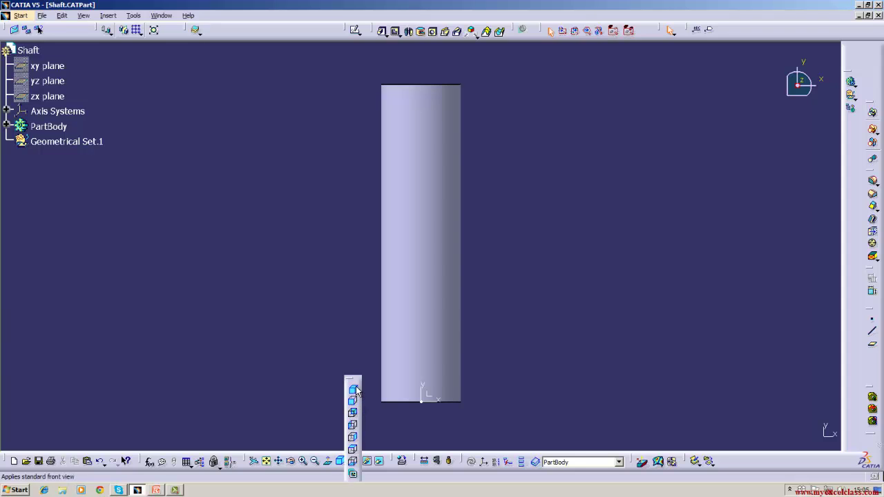
{"action": "left_click", "coordinate": [356, 391]}
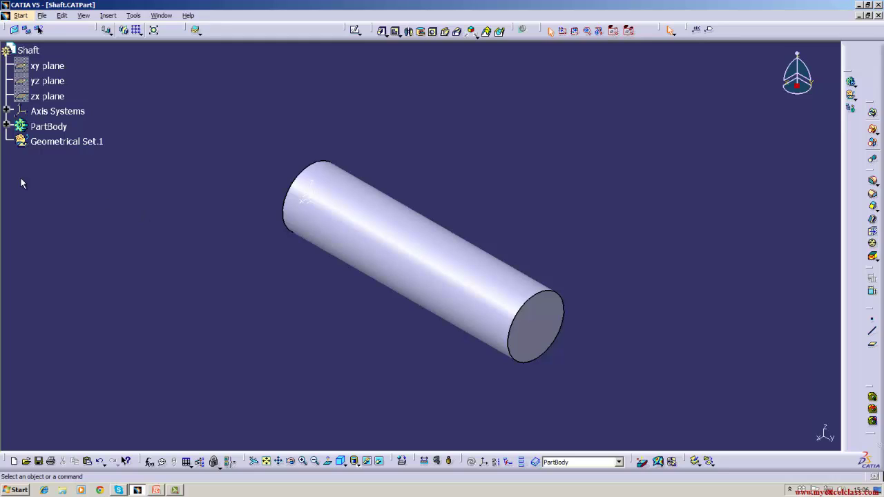
{"action": "left_click", "coordinate": [69, 83]}
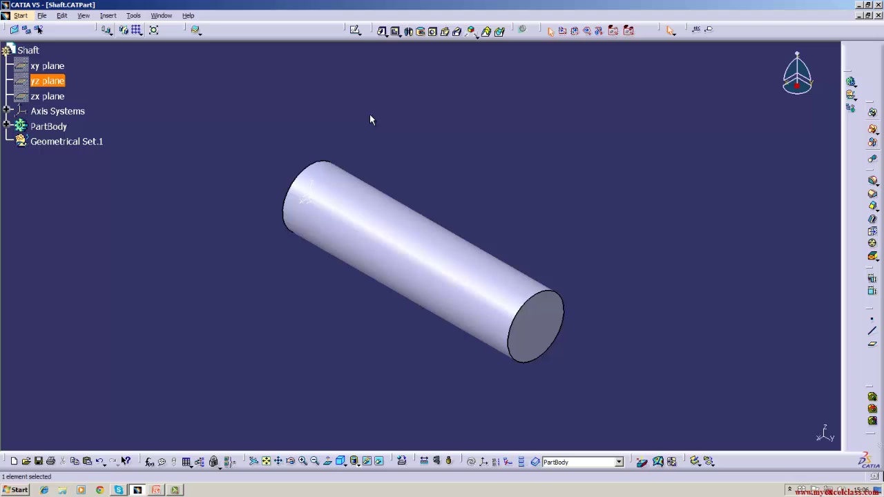
{"action": "left_click", "coordinate": [356, 30]}
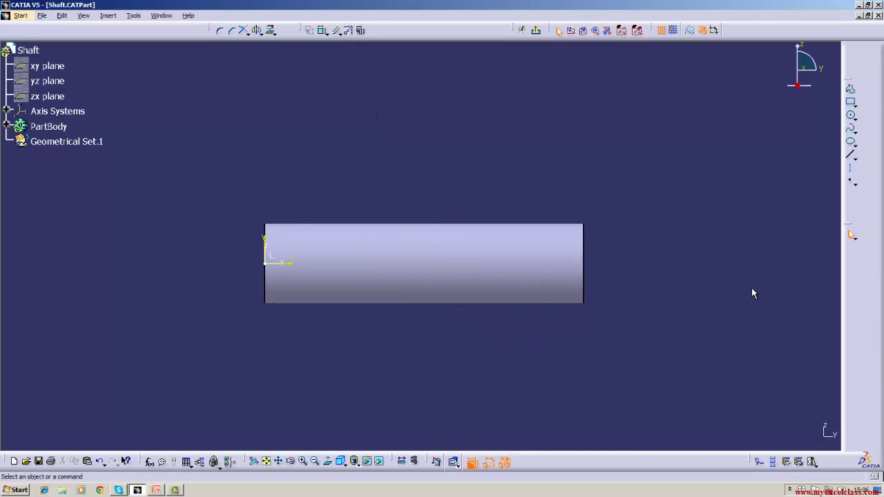
{"action": "left_click", "coordinate": [852, 171]}
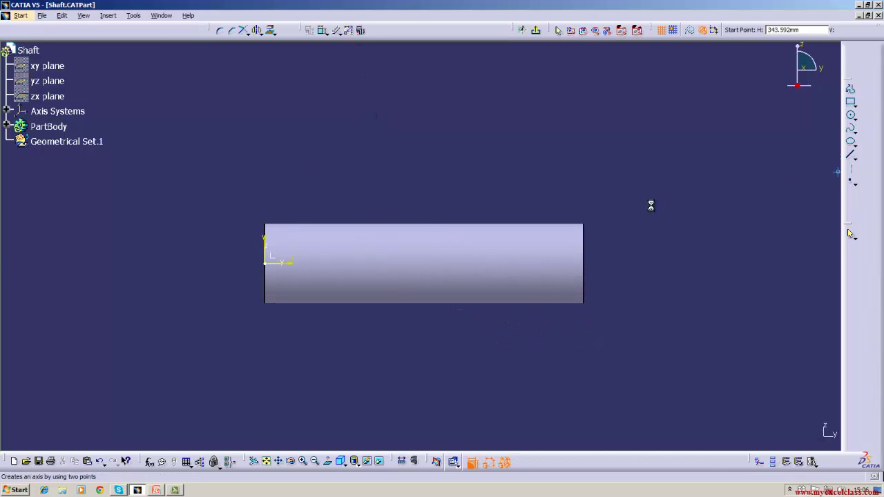
{"action": "left_click", "coordinate": [269, 263]}
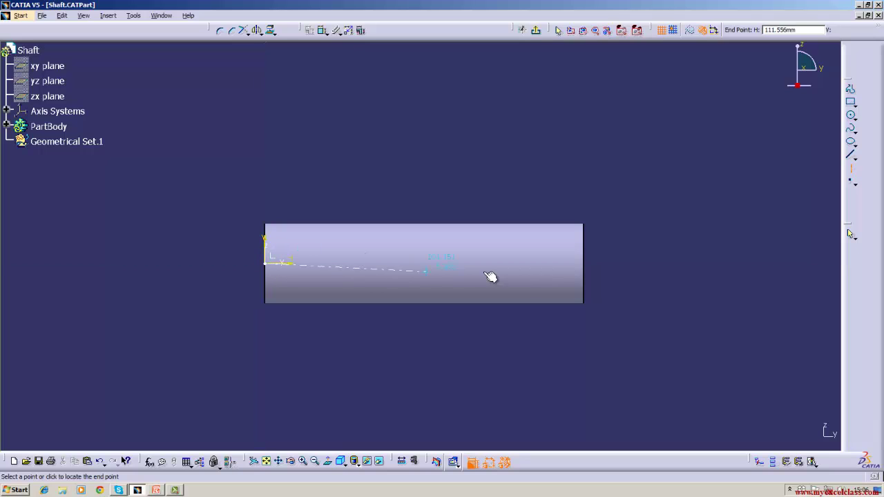
{"action": "left_click", "coordinate": [606, 262]}
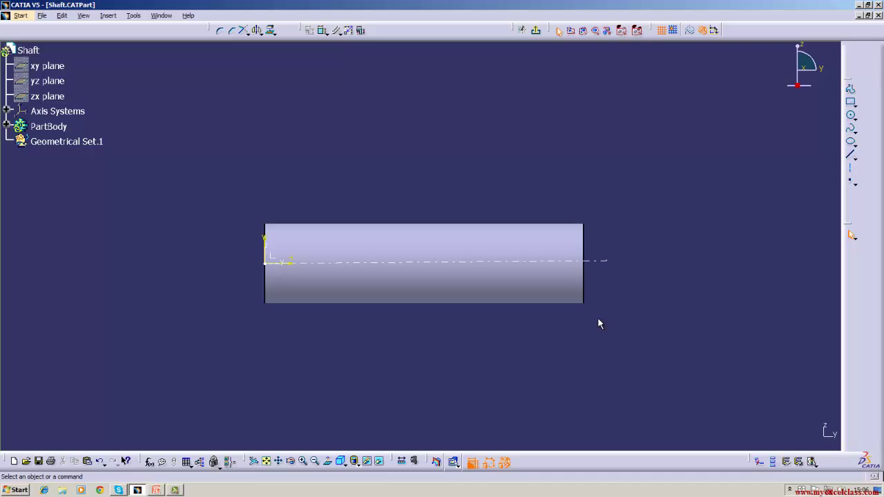
{"action": "left_click", "coordinate": [599, 261]}
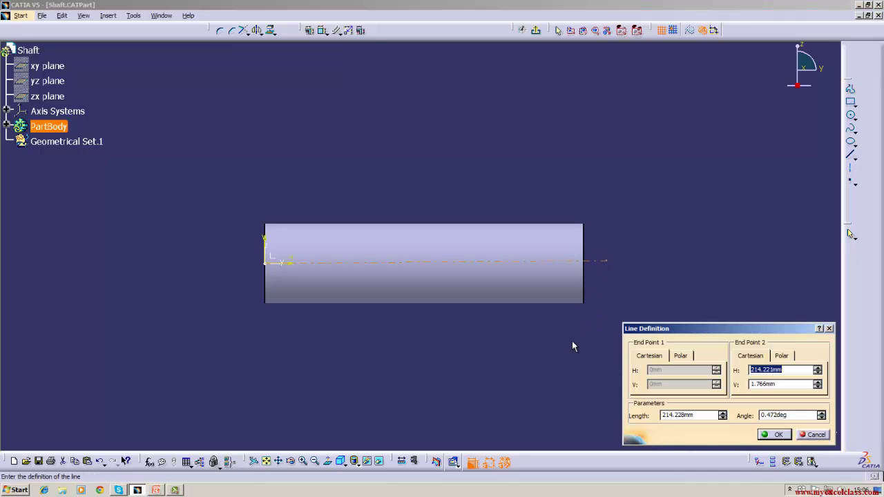
{"action": "left_click", "coordinate": [779, 435]}
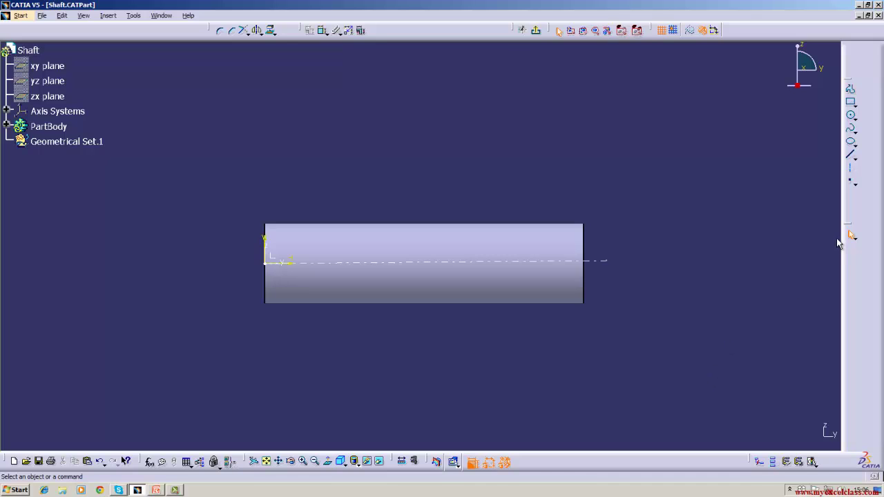
Draw a horizontal line just above the shaft's upper edge and a vertical line about 17 mm long down from its left end.
{"action": "left_click", "coordinate": [854, 152]}
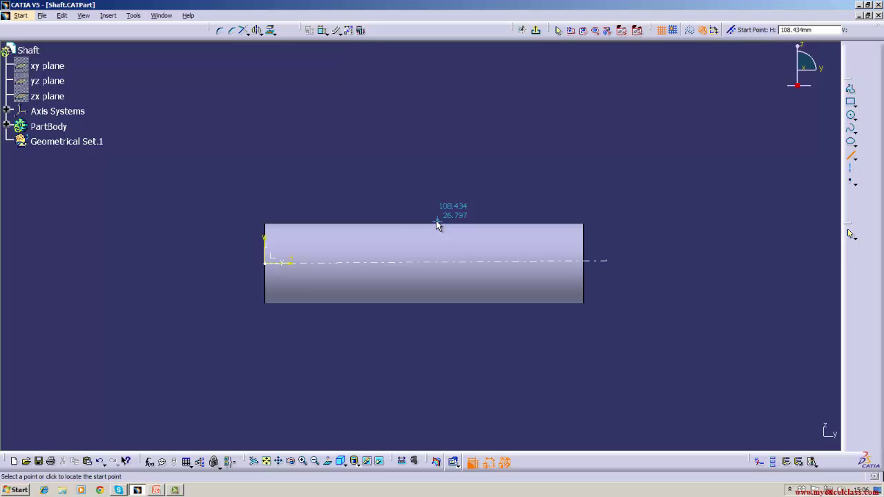
{"action": "left_click", "coordinate": [397, 224]}
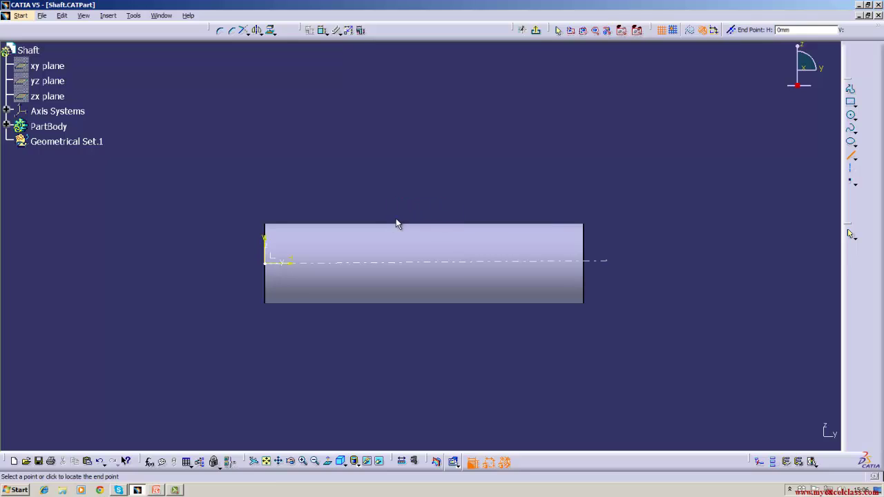
{"action": "left_click", "coordinate": [432, 218]}
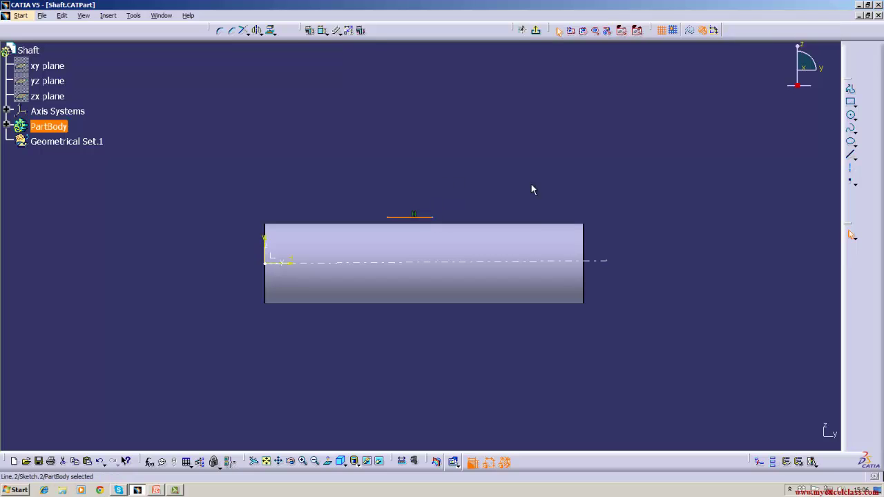
{"action": "left_click", "coordinate": [851, 154]}
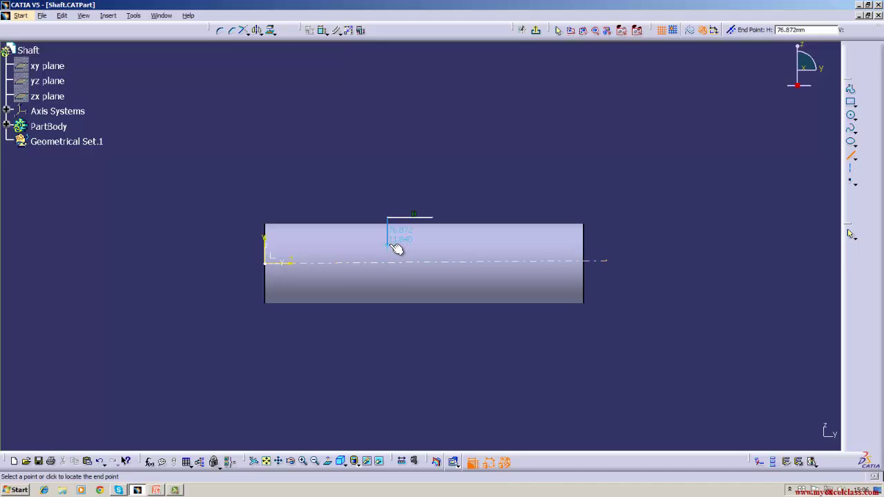
{"action": "left_click", "coordinate": [395, 249]}
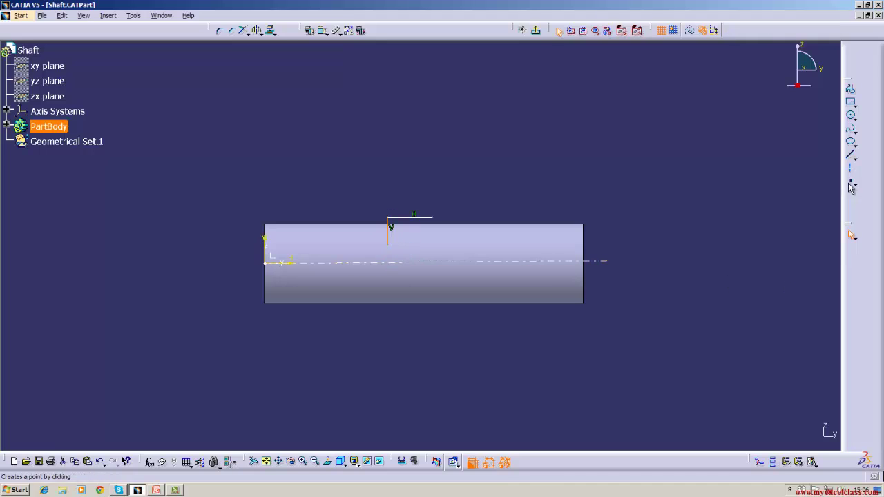
Close the rectangular groove profile with a right vertical line about 17 mm long and a horizontal lower line.
{"action": "left_click", "coordinate": [852, 157]}
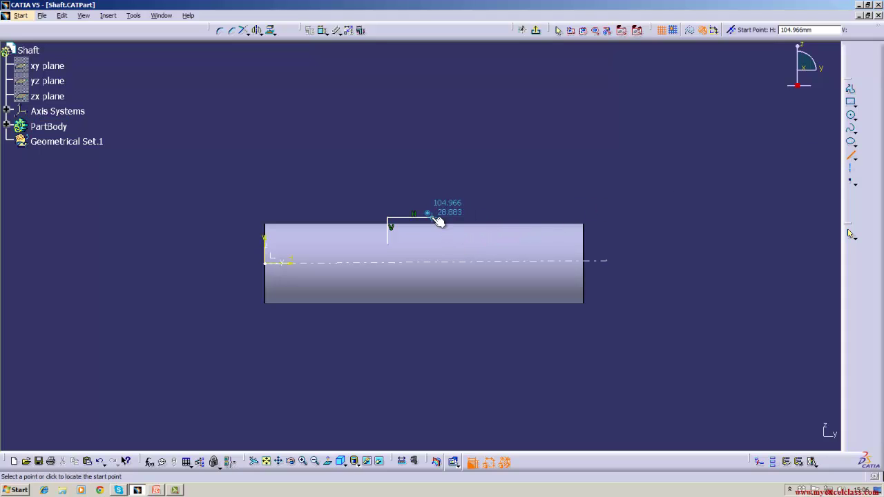
{"action": "left_click", "coordinate": [433, 218]}
{"action": "left_click", "coordinate": [435, 246]}
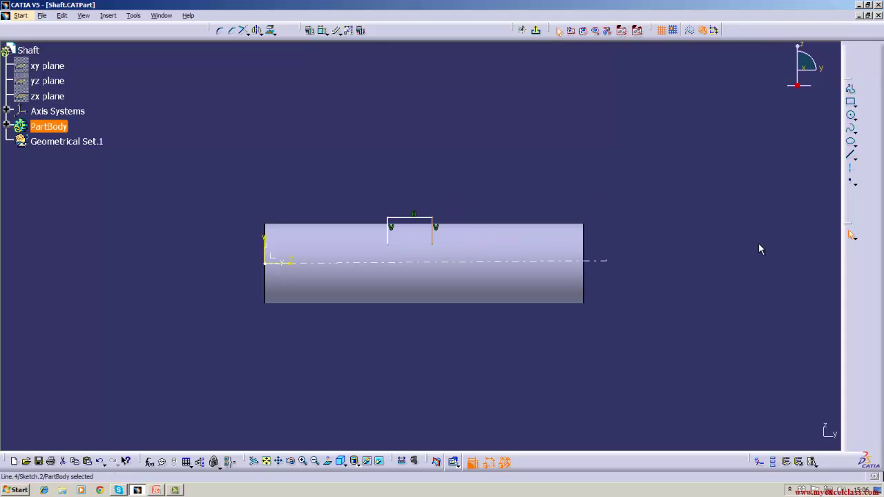
{"action": "left_click", "coordinate": [851, 155]}
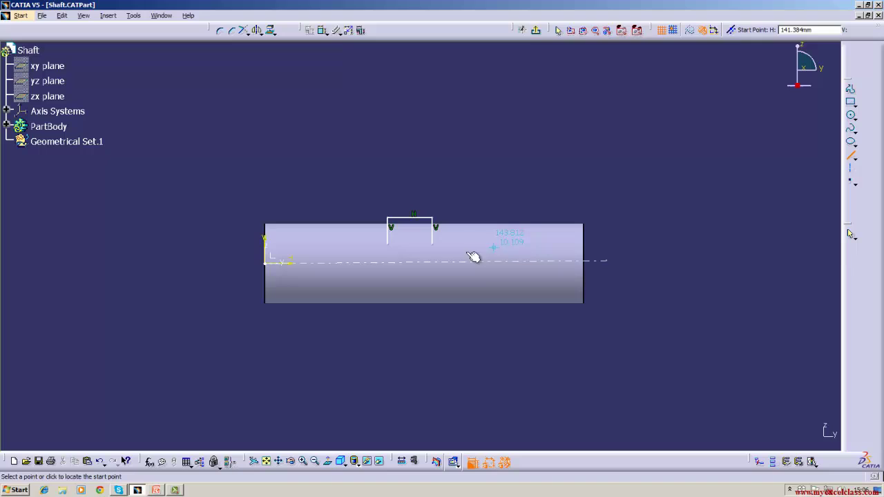
{"action": "left_click", "coordinate": [394, 249]}
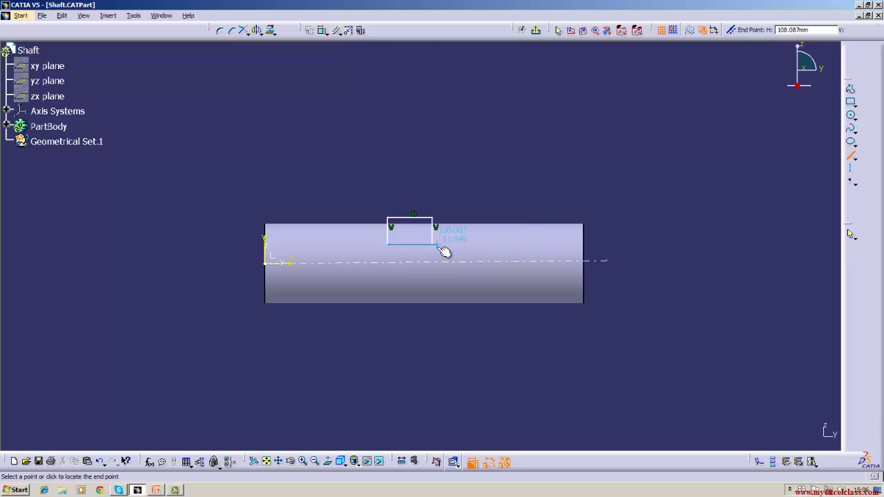
{"action": "left_click", "coordinate": [434, 246]}
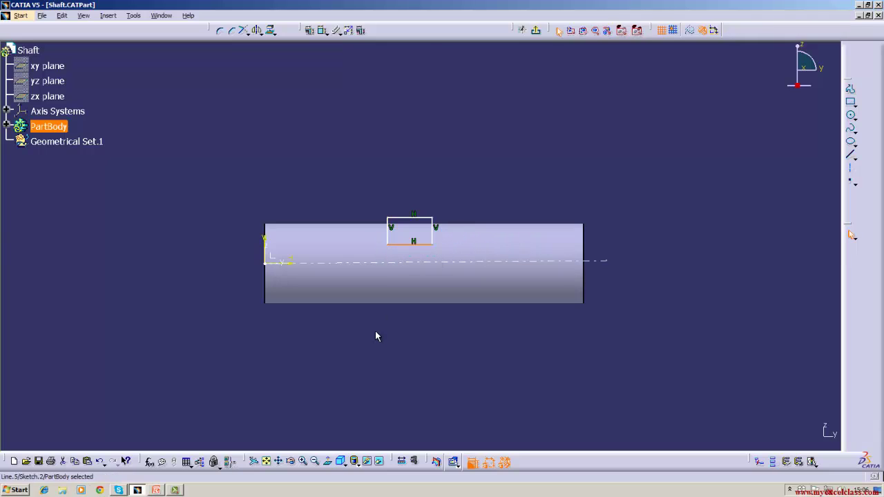
Exit the sketch and cut the rectangular profile 360 degrees about the sketch axis with the Groove command.
{"action": "left_click", "coordinate": [535, 30]}
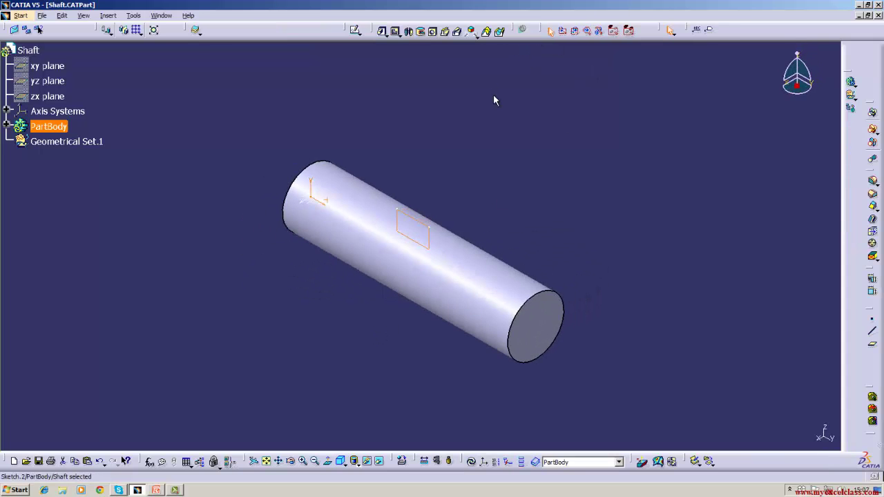
{"action": "left_click", "coordinate": [422, 33]}
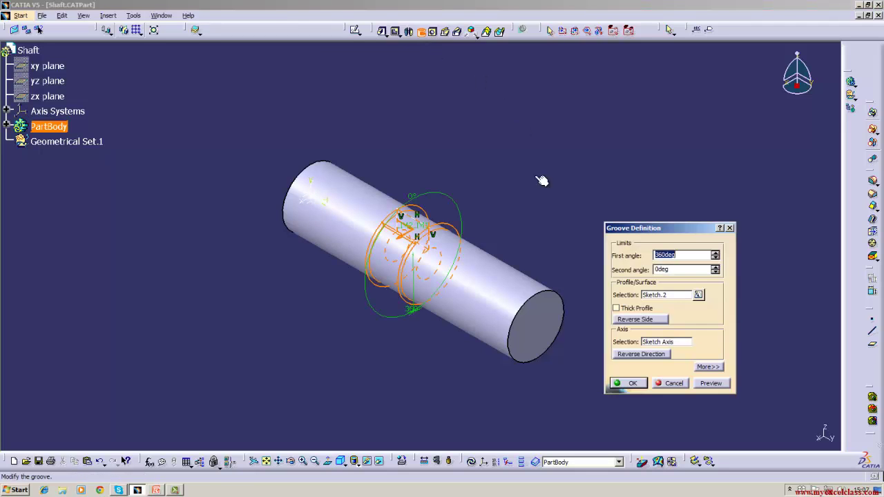
{"action": "left_click", "coordinate": [626, 383]}
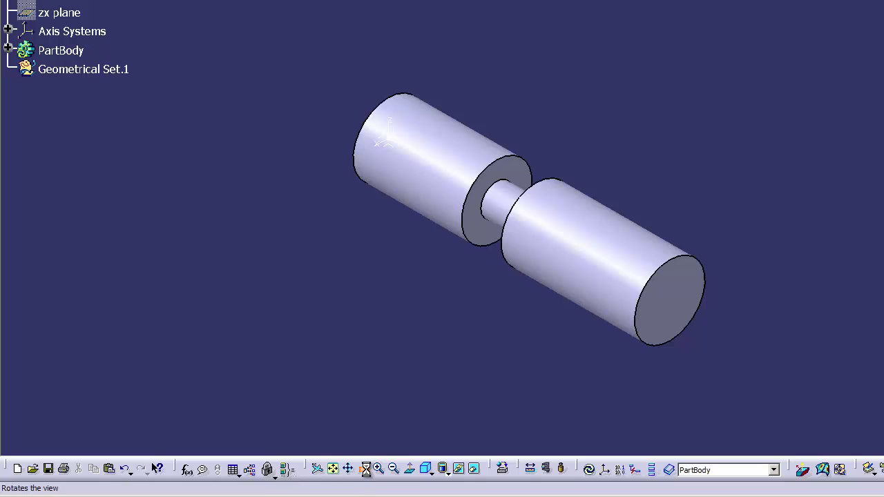
Delete the groove feature from the PartBody together with its aggregated sketch.
{"action": "left_click", "coordinate": [356, 468]}
{"action": "left_click_drag", "start_coordinate": [477, 332], "coordinate": [576, 358]}
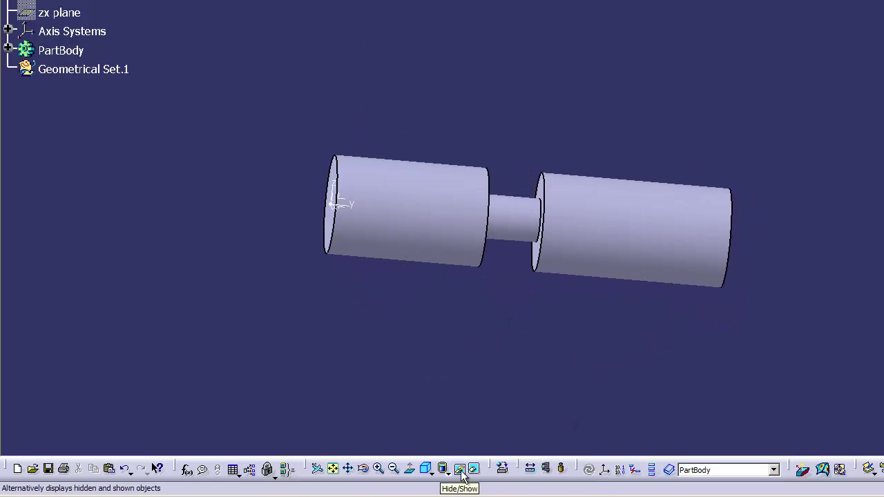
{"action": "left_click", "coordinate": [425, 475]}
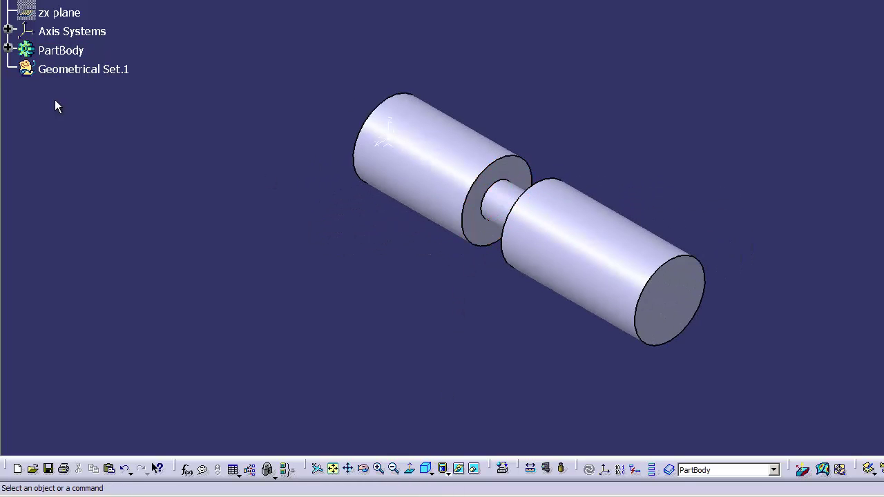
{"action": "left_click", "coordinate": [8, 49]}
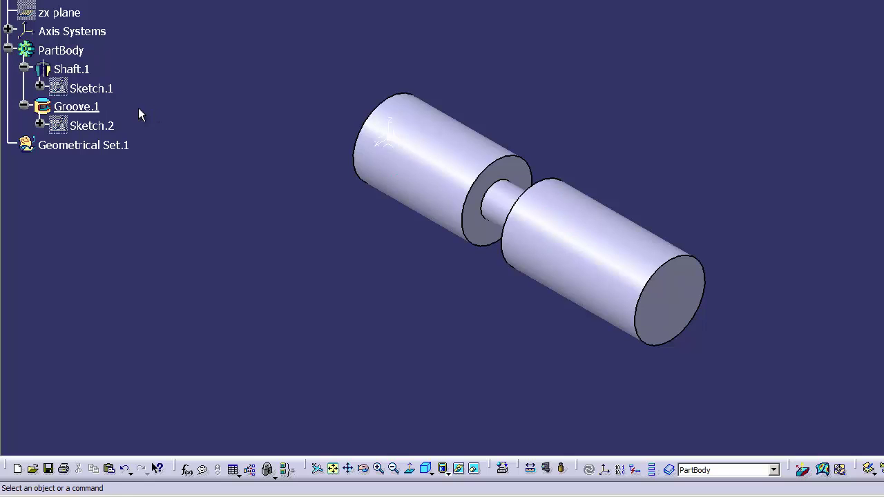
{"action": "right_click", "coordinate": [87, 106]}
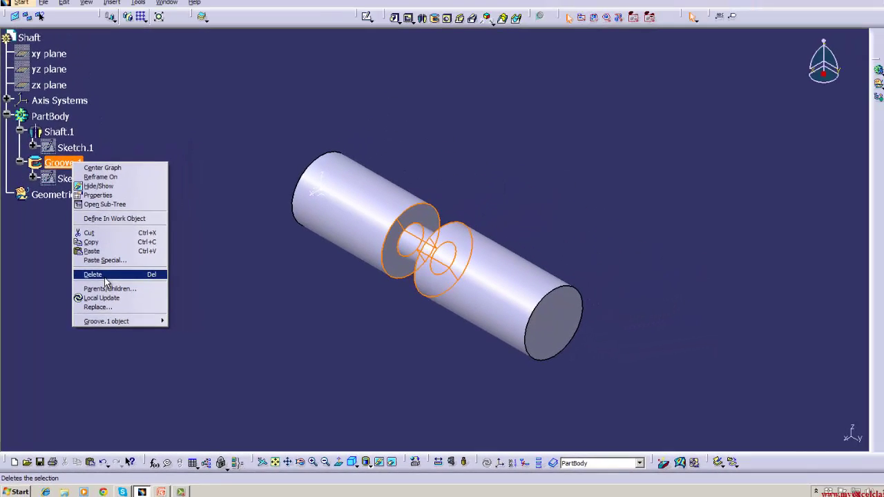
{"action": "left_click", "coordinate": [105, 278]}
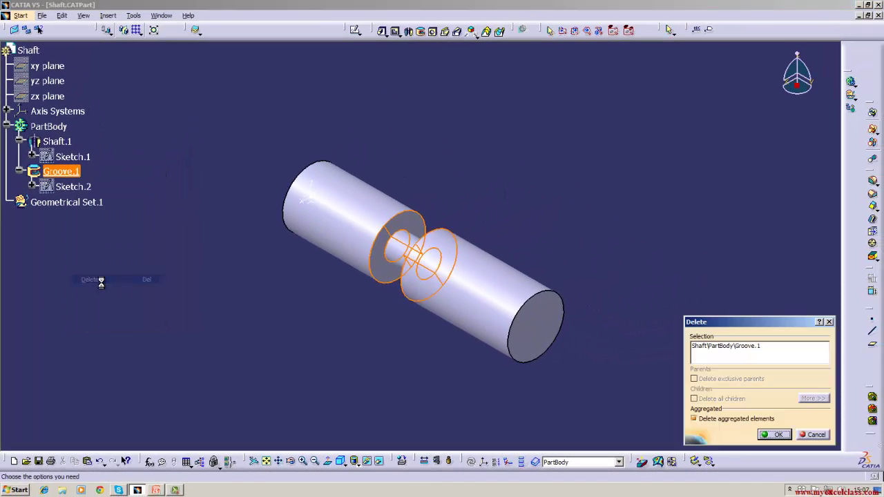
{"action": "left_click", "coordinate": [777, 434]}
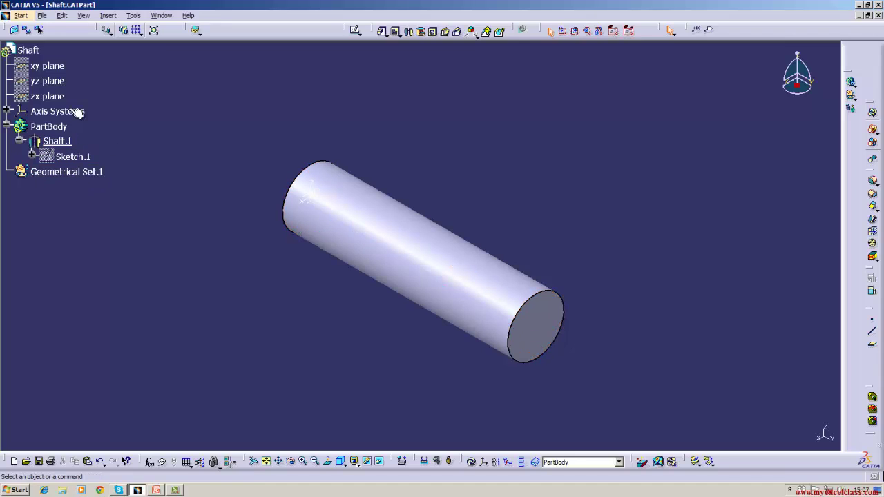
Start a new sketch on the yz plane and draw a short vertical line crossing the shaft's upper edge near mid-length.
{"action": "left_click", "coordinate": [53, 81]}
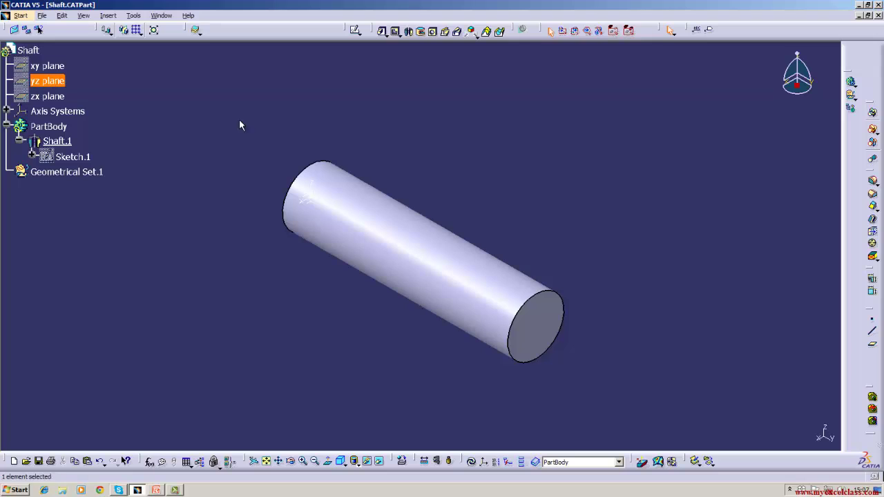
{"action": "left_click", "coordinate": [355, 30]}
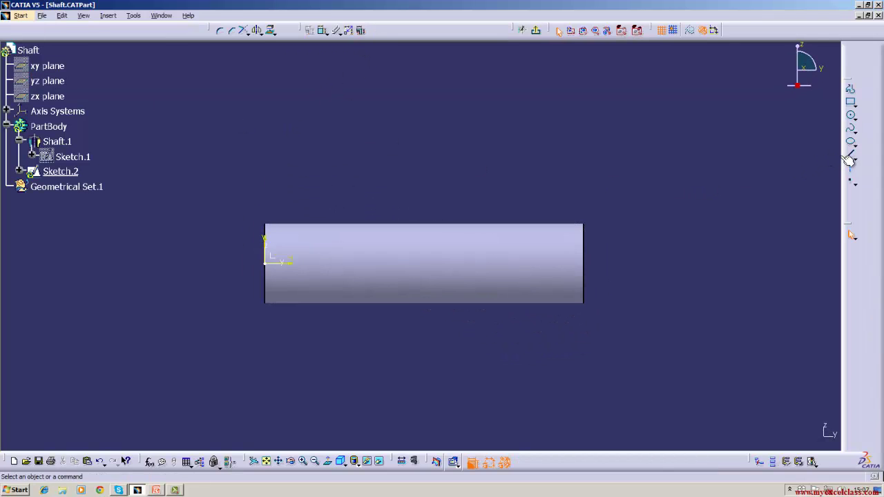
{"action": "left_click", "coordinate": [853, 157]}
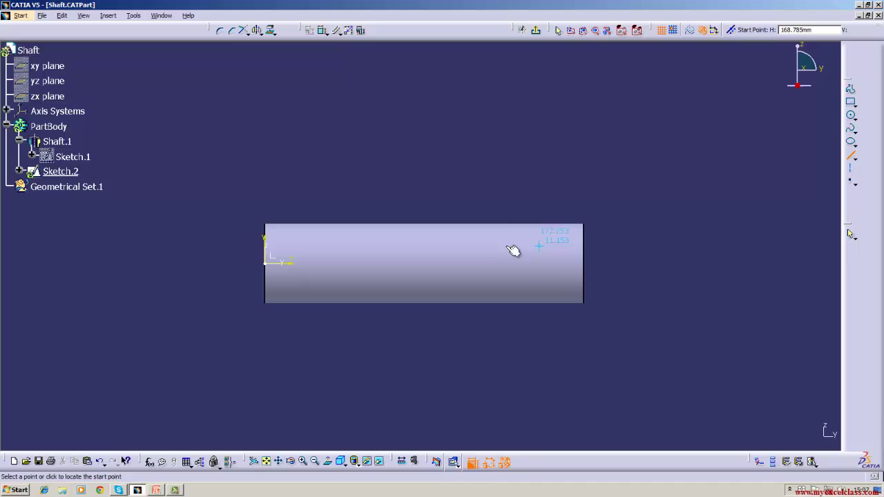
{"action": "left_click", "coordinate": [415, 218]}
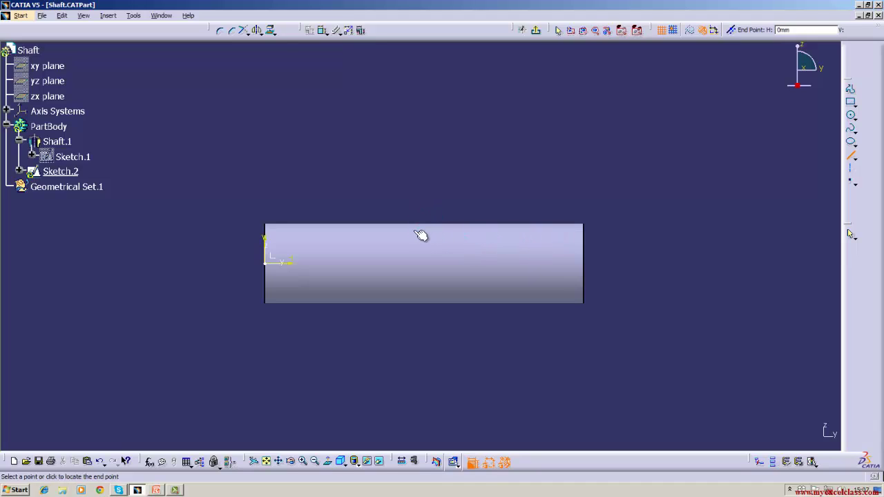
{"action": "left_click", "coordinate": [414, 210]}
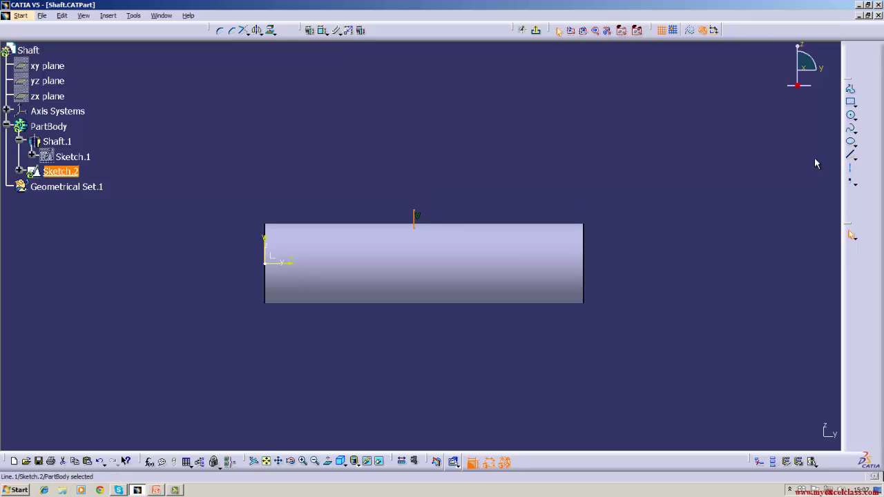
Draw a horizontal line to the right from the vertical line's lower end, just inside the shaft's upper edge.
{"action": "left_click", "coordinate": [851, 155]}
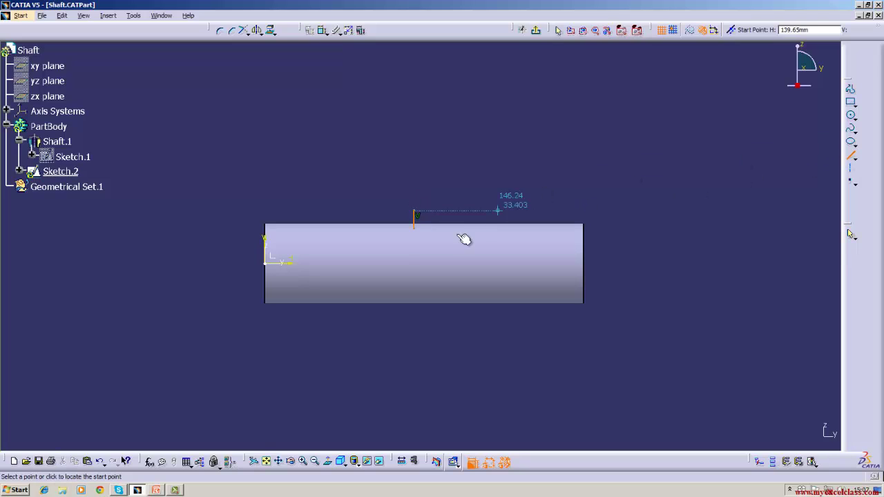
{"action": "left_click", "coordinate": [419, 232]}
{"action": "left_click", "coordinate": [456, 232]}
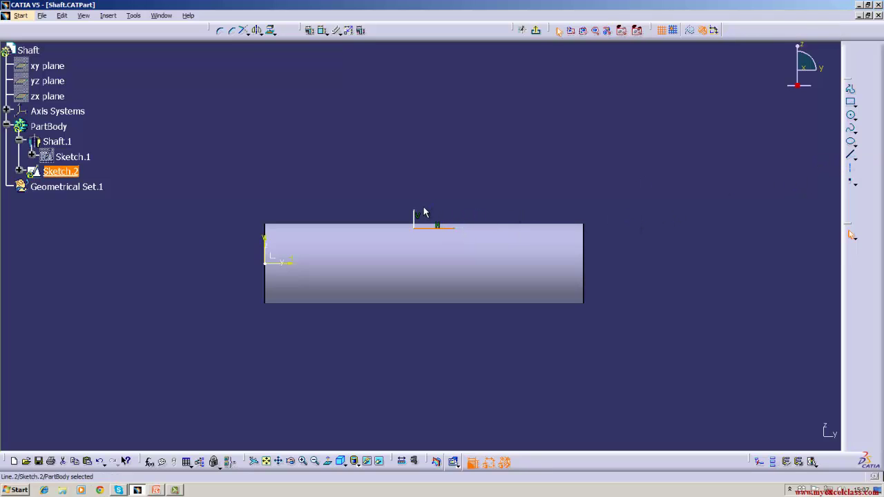
Draw the top horizontal line and the right vertical line to close the rectangular profile over the shaft's upper edge.
{"action": "left_click", "coordinate": [849, 155]}
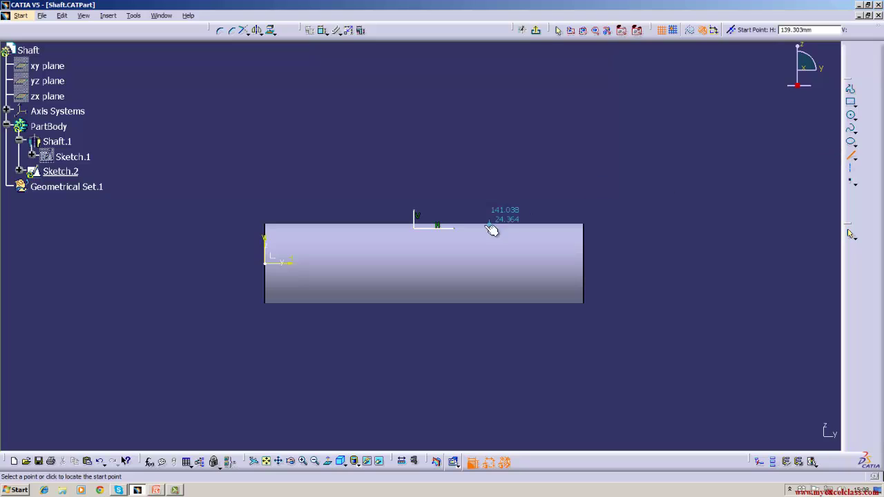
{"action": "left_click", "coordinate": [415, 210]}
{"action": "left_click", "coordinate": [454, 211]}
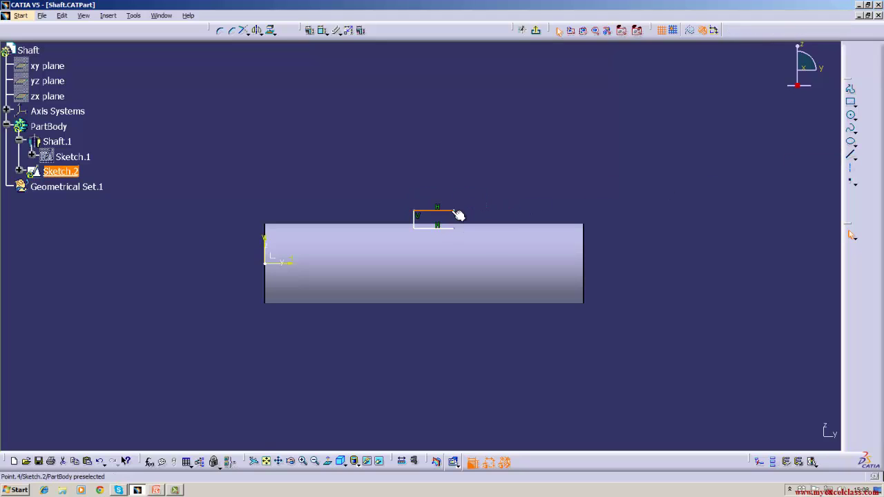
{"action": "left_click", "coordinate": [849, 154]}
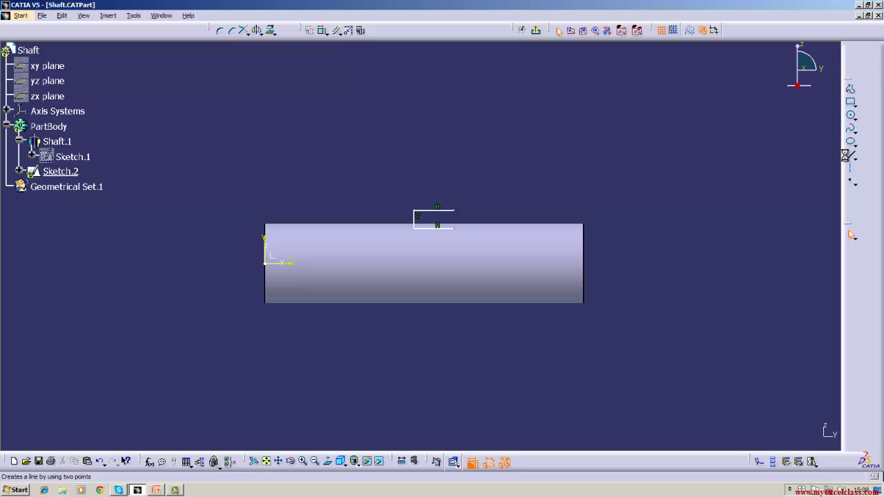
{"action": "left_click", "coordinate": [454, 211]}
{"action": "left_click", "coordinate": [455, 228]}
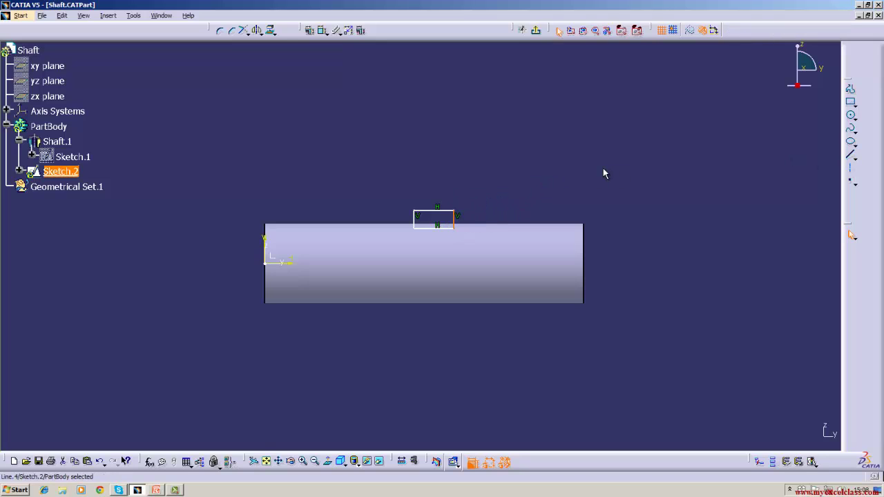
{"action": "left_click", "coordinate": [604, 168]}
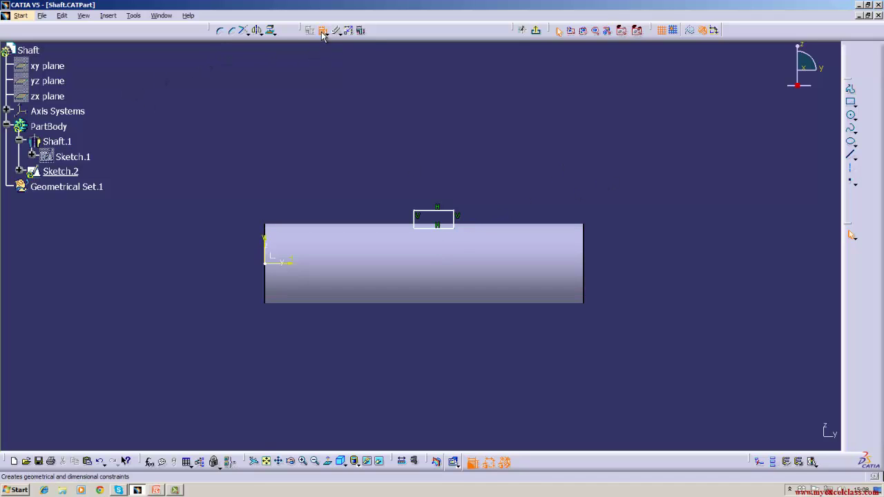
Dimension the rectangle's lower line from the horizontal axis and its left line from the vertical axis.
{"action": "left_click", "coordinate": [284, 264]}
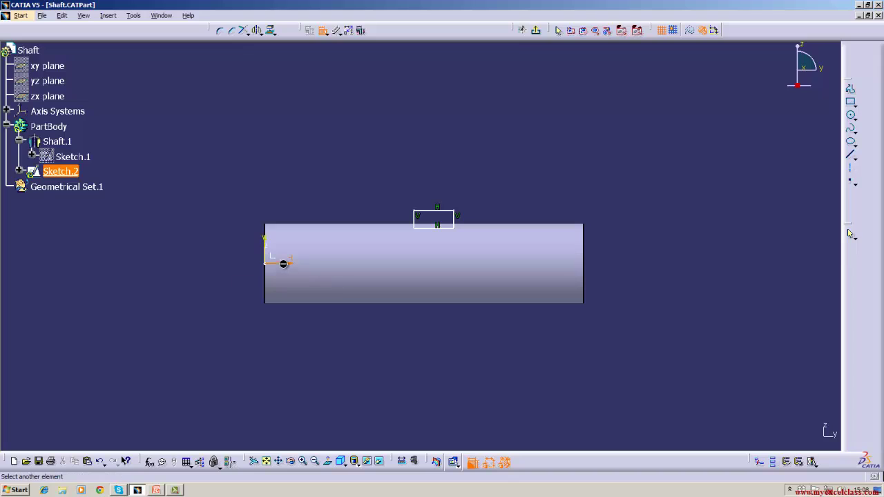
{"action": "left_click", "coordinate": [435, 228]}
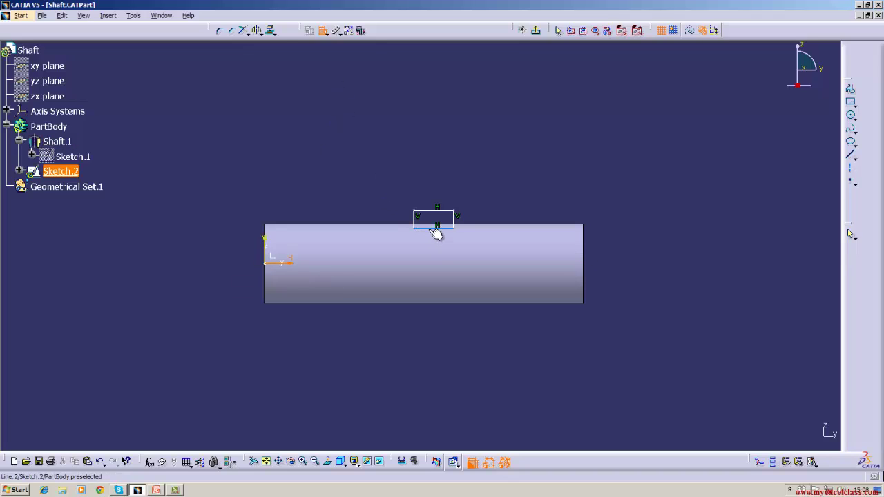
{"action": "left_click", "coordinate": [232, 208]}
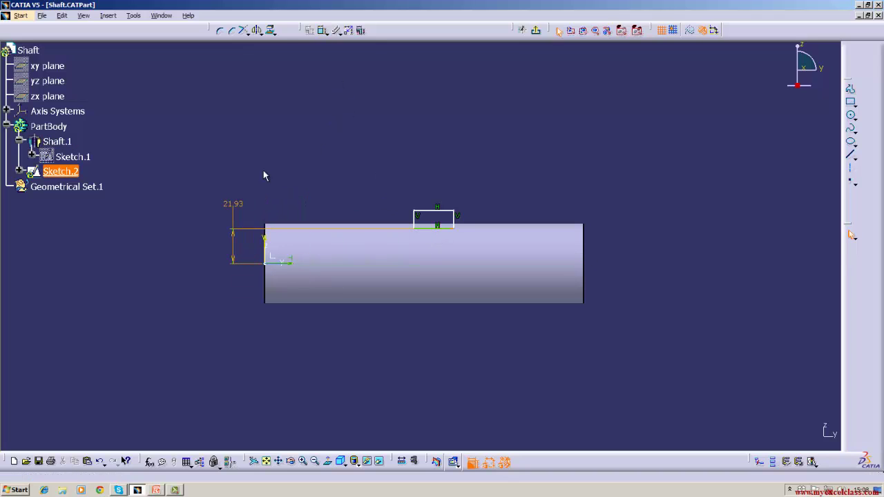
{"action": "left_click", "coordinate": [322, 30]}
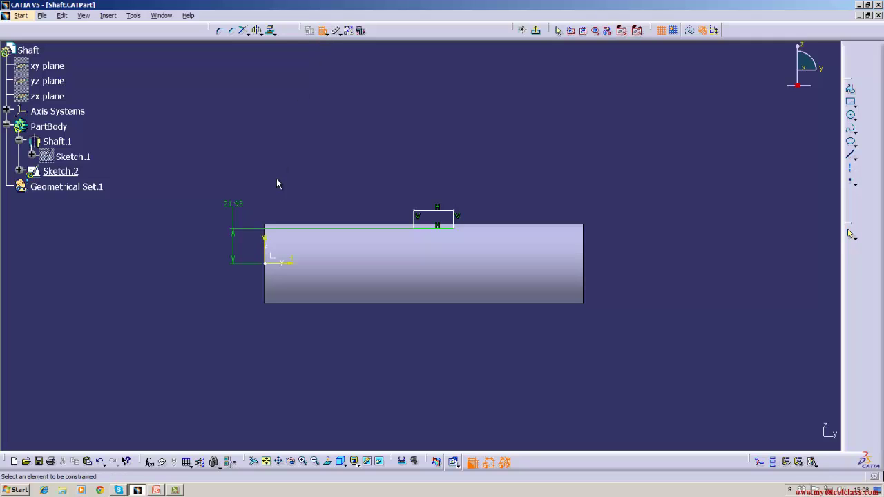
{"action": "left_click", "coordinate": [264, 240]}
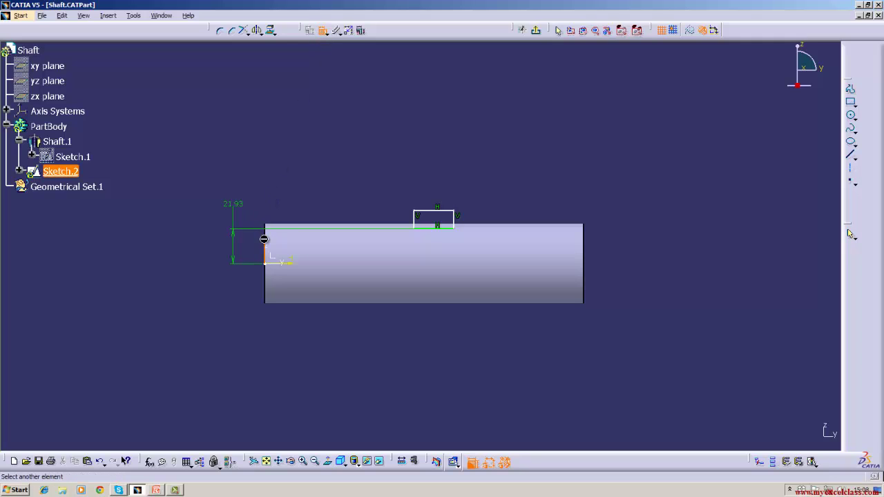
{"action": "left_click", "coordinate": [415, 220]}
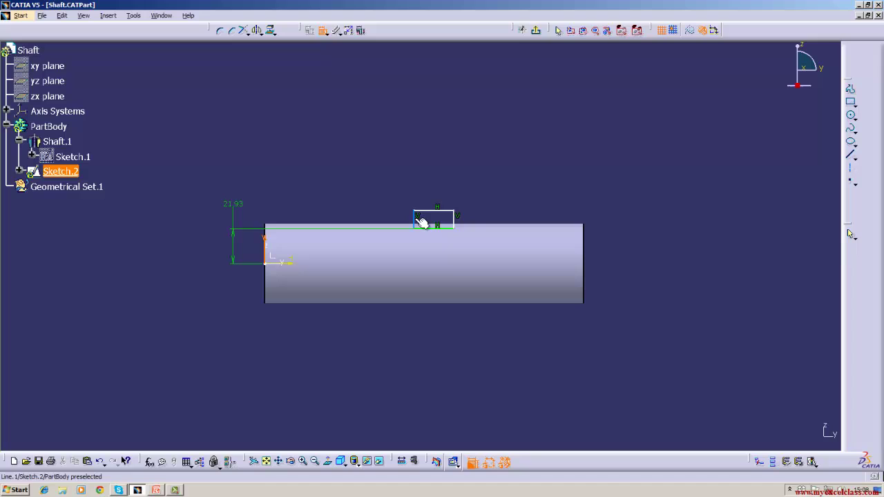
{"action": "left_click", "coordinate": [367, 155]}
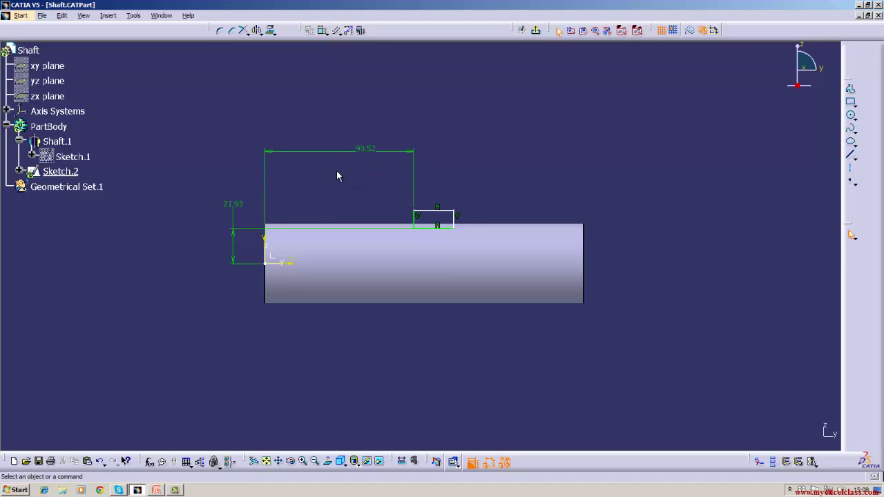
Set the lower line's offset from the horizontal axis to 20 mm and the left line's offset from the vertical axis to 90 mm.
{"action": "left_click", "coordinate": [234, 209]}
{"action": "double_click", "coordinate": [234, 208]}
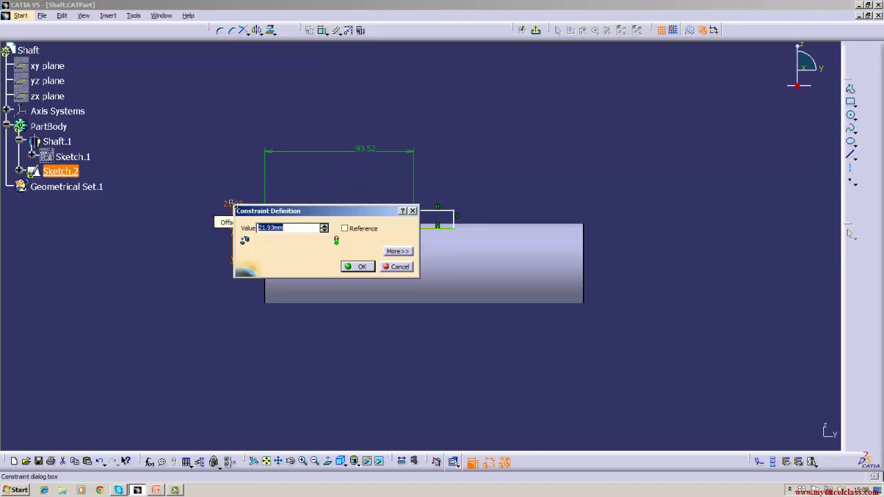
{"action": "type", "text": "20"}
{"action": "key", "text": "Return"}
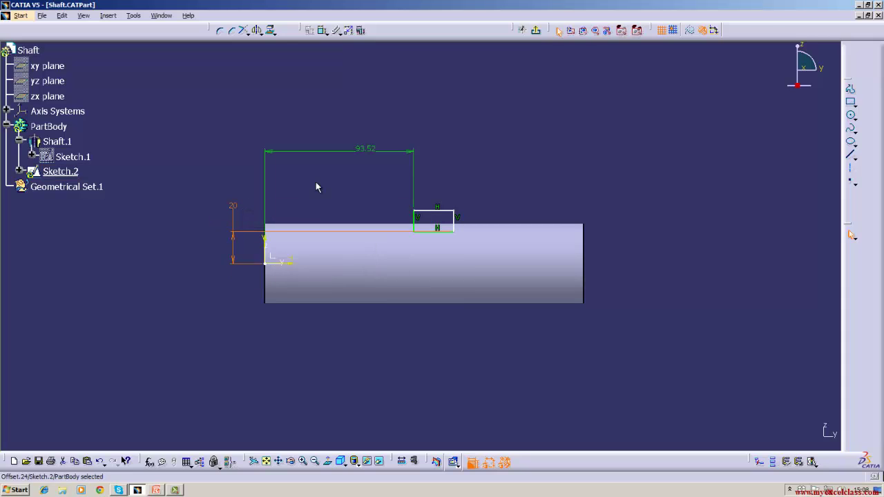
{"action": "double_click", "coordinate": [371, 155]}
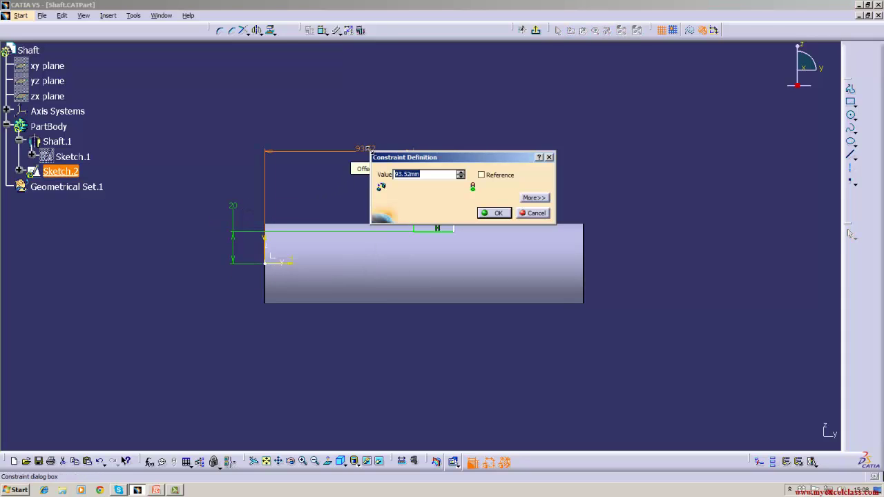
{"action": "key", "text": "BackSpace"}
{"action": "key", "text": "Return"}
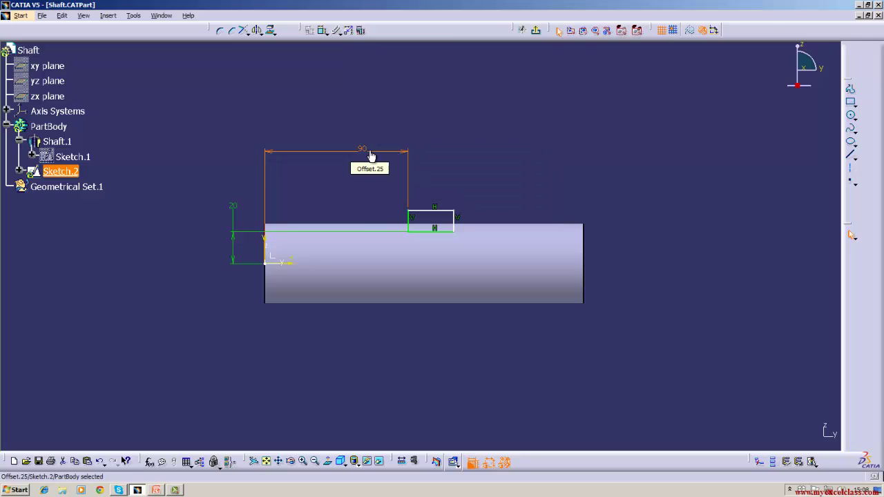
Dimension the rectangle's right vertical line and set its length to 10 mm.
{"action": "left_click", "coordinate": [326, 34]}
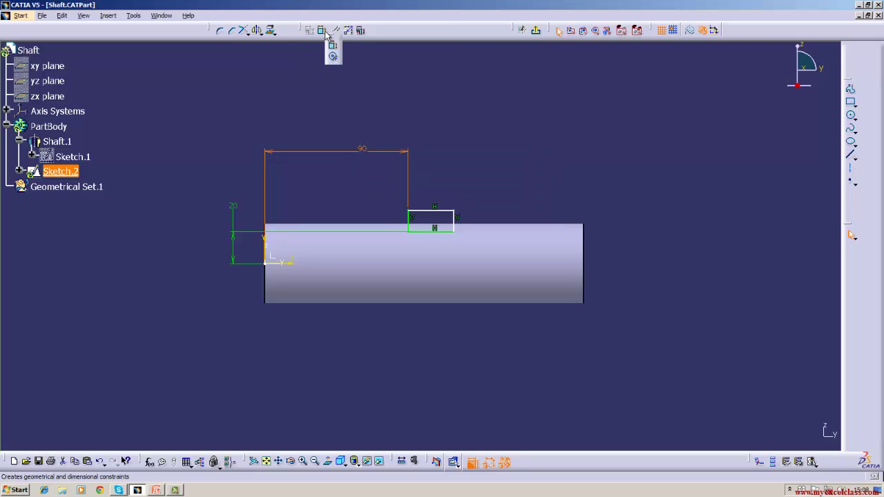
{"action": "left_click", "coordinate": [332, 56]}
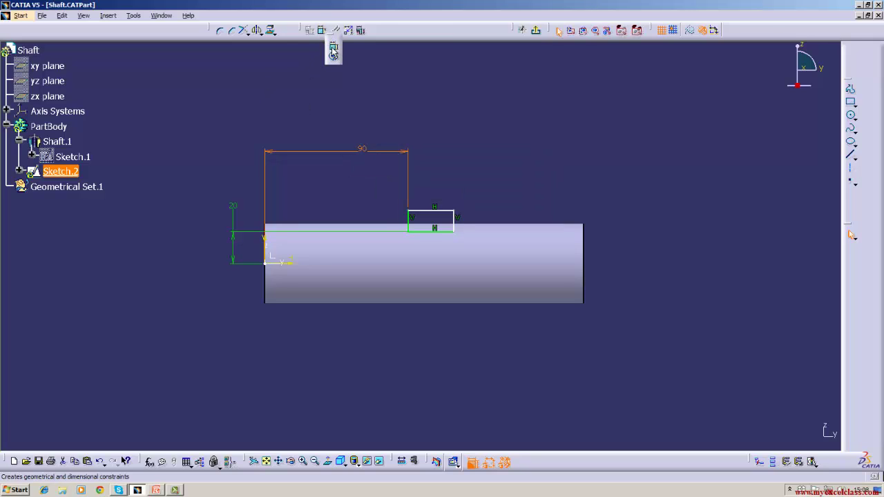
{"action": "left_click", "coordinate": [460, 221]}
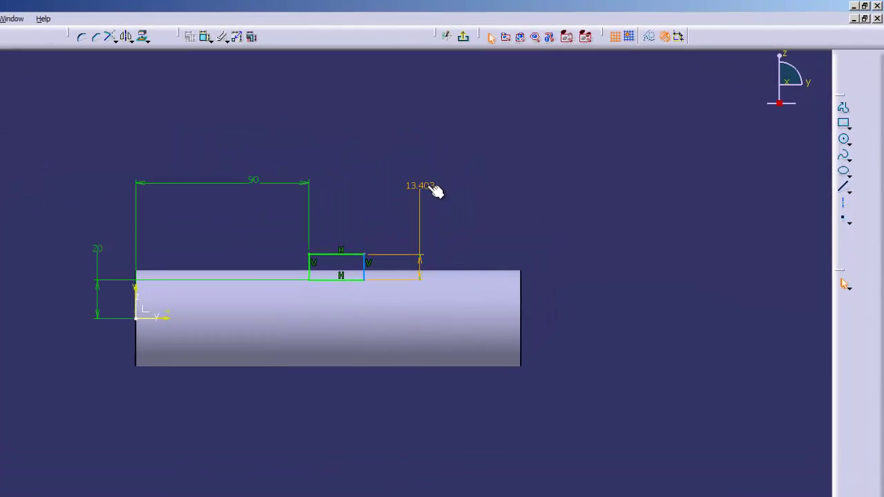
{"action": "double_click", "coordinate": [507, 153]}
{"action": "type", "text": "10"}
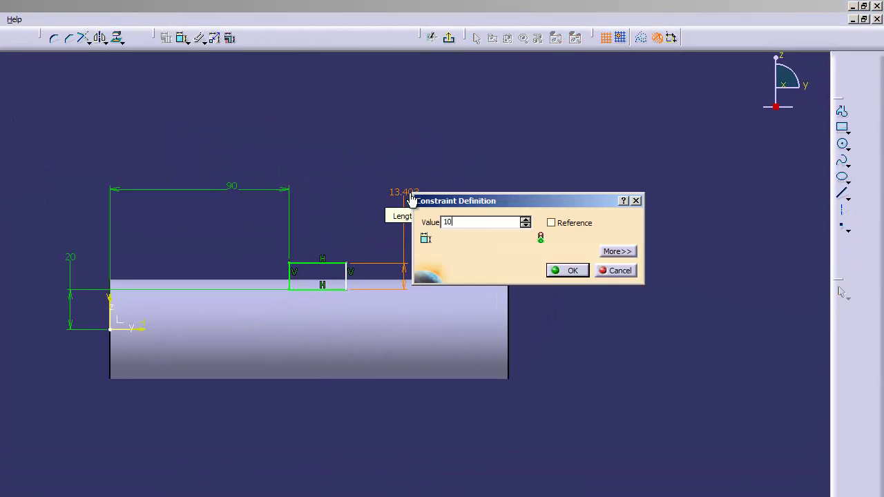
{"action": "key", "text": "Return"}
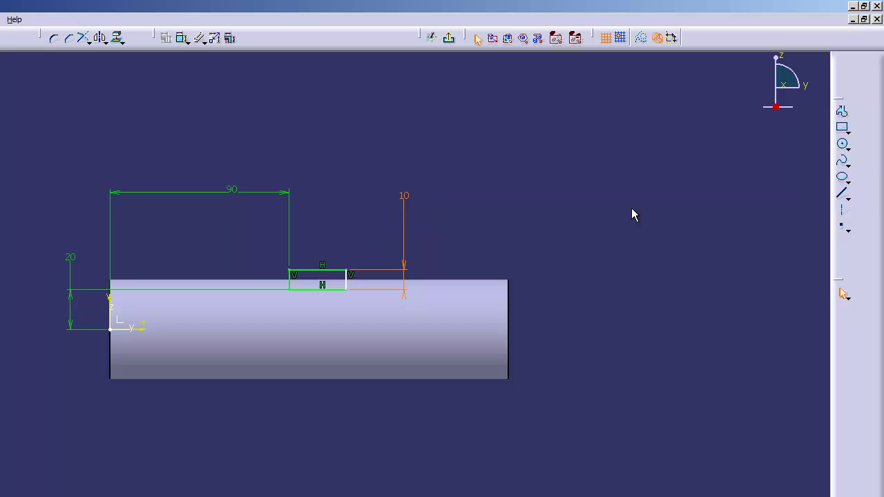
{"action": "left_click", "coordinate": [451, 39]}
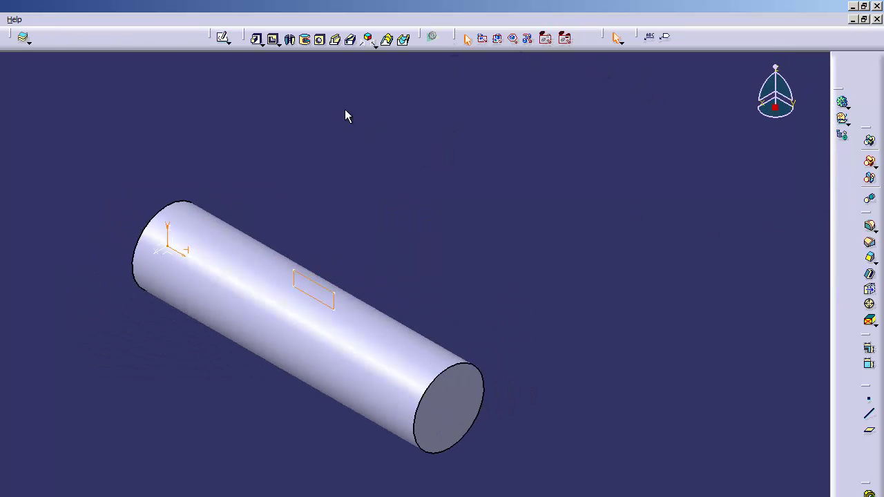
{"action": "left_click", "coordinate": [306, 40]}
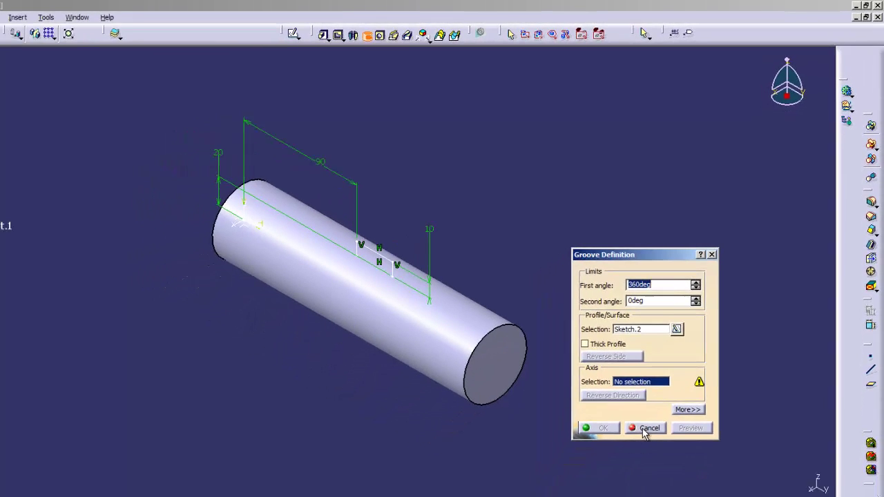
{"action": "left_click", "coordinate": [618, 481]}
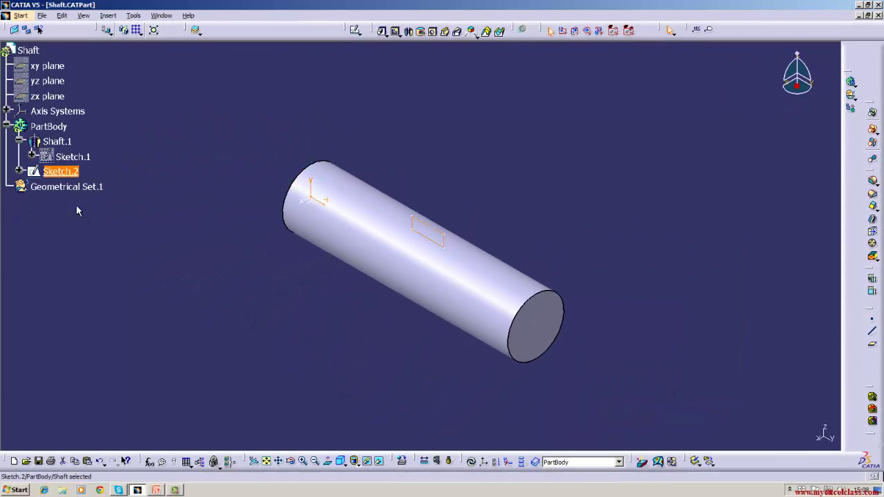
Reopen the rectangle's sketch and draw a horizontal axis from the origin along the shaft's centreline, ending just short of the far end.
{"action": "double_click", "coordinate": [60, 172]}
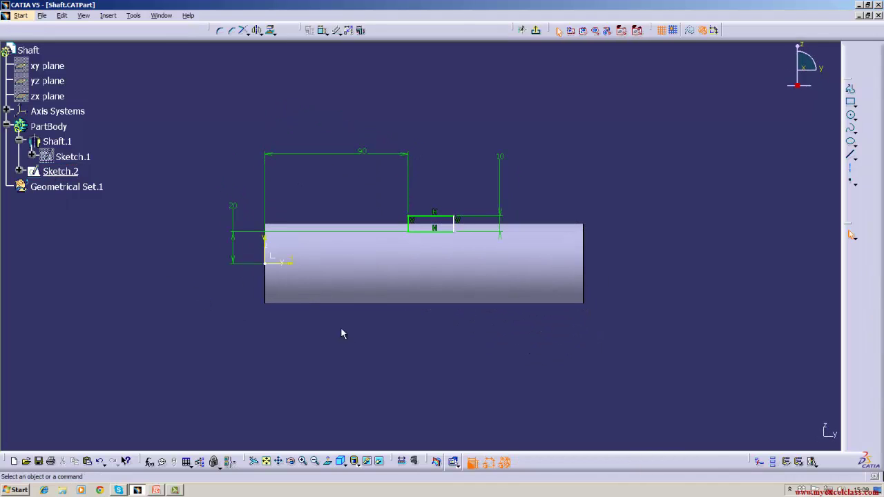
{"action": "left_click", "coordinate": [850, 169]}
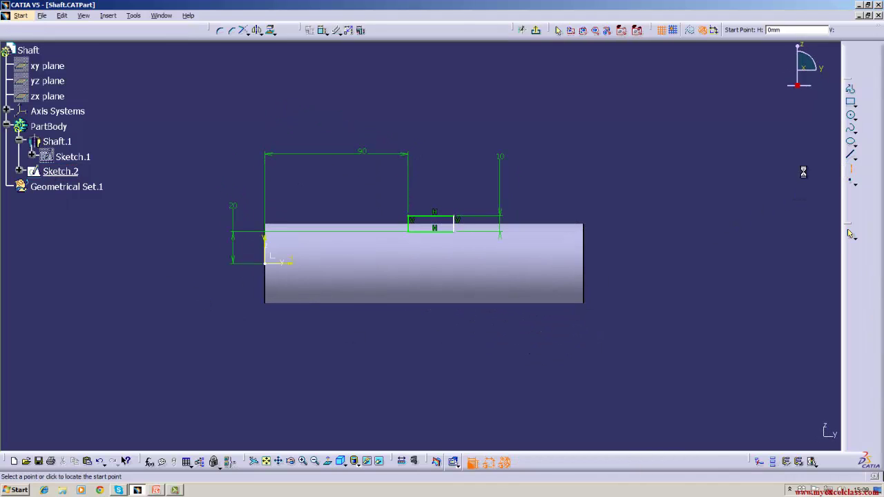
{"action": "left_click", "coordinate": [268, 263]}
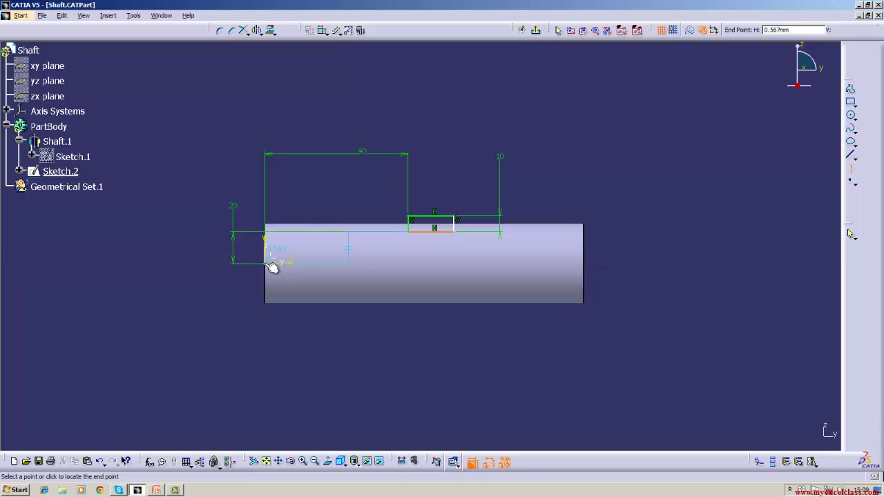
{"action": "left_click", "coordinate": [570, 265]}
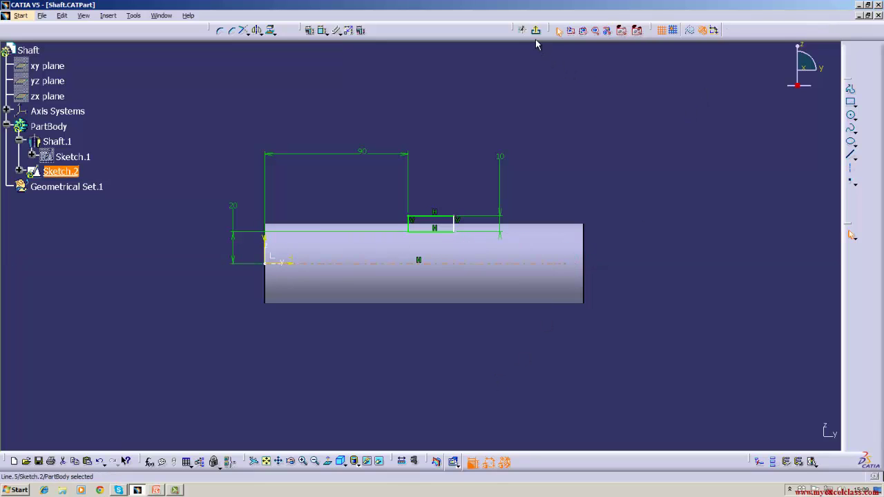
Exit the sketch and cut the rectangular profile around the shaft with the Groove command.
{"action": "left_click", "coordinate": [535, 29]}
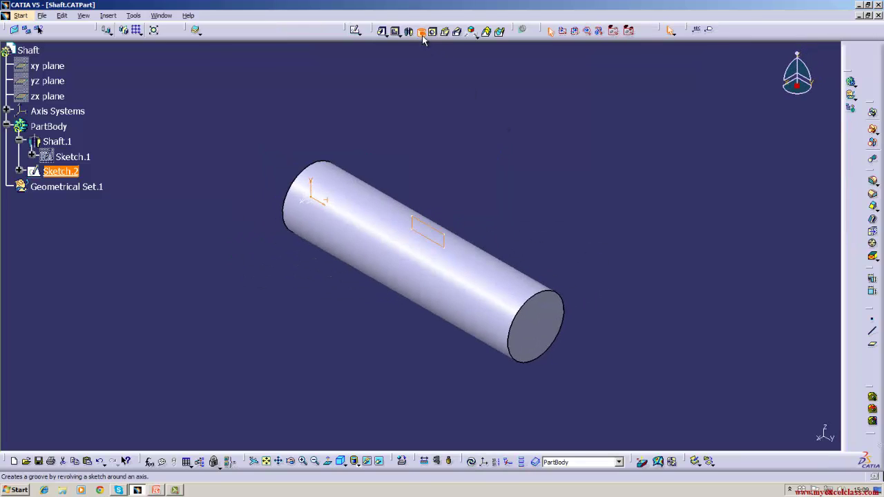
{"action": "left_click", "coordinate": [421, 31]}
{"action": "left_click", "coordinate": [626, 384]}
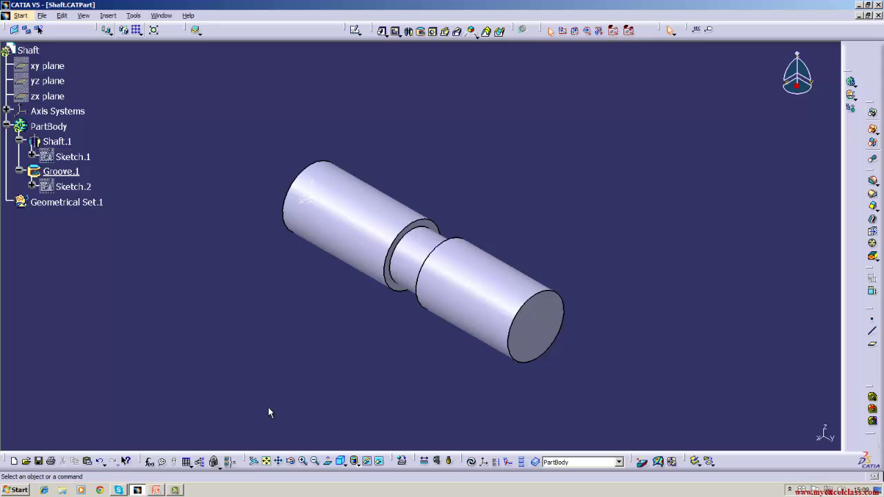
Edit the groove's sketch to set the lower line's offset from the horizontal axis to 10 mm, and update the part.
{"action": "double_click", "coordinate": [74, 187]}
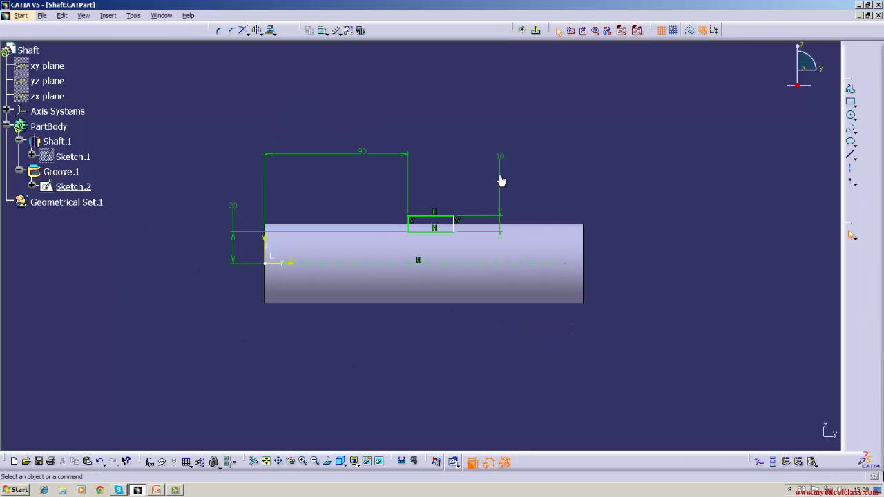
{"action": "double_click", "coordinate": [234, 204]}
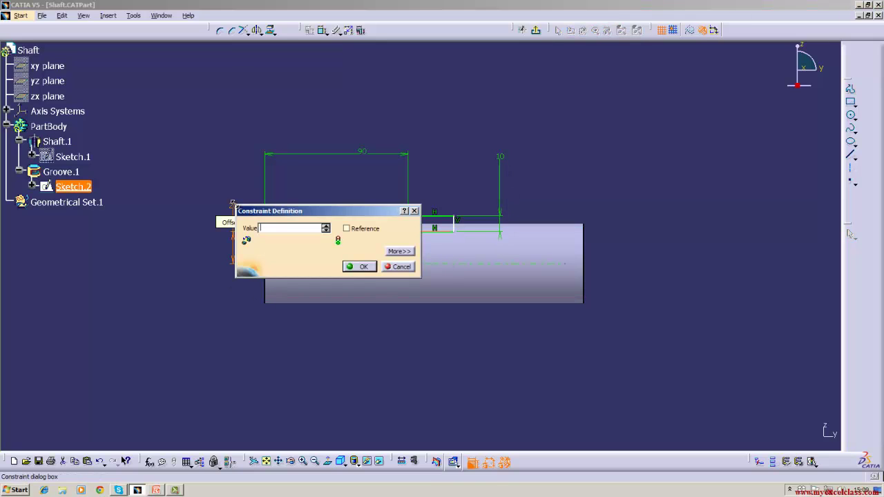
{"action": "key", "text": "Return"}
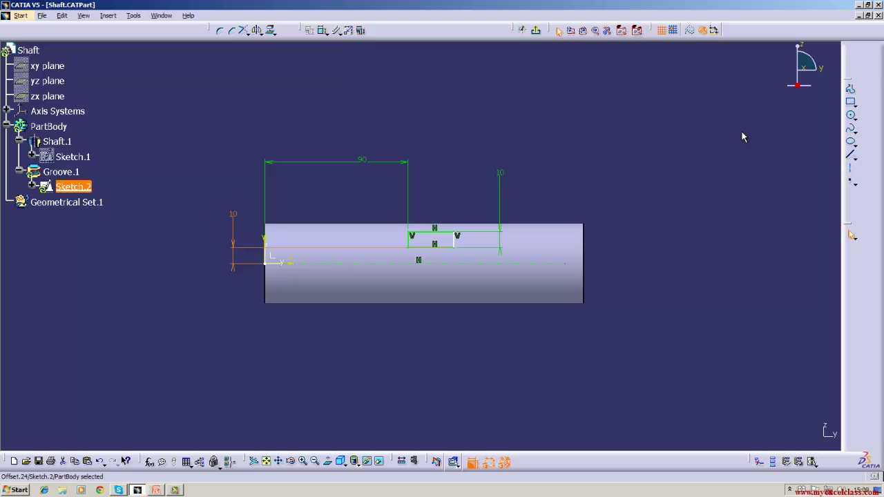
{"action": "left_click", "coordinate": [536, 30]}
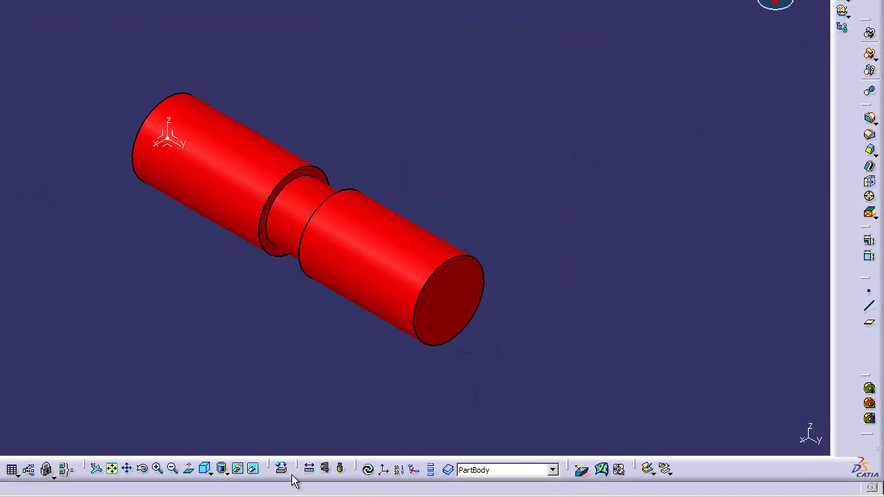
{"action": "left_click", "coordinate": [370, 471]}
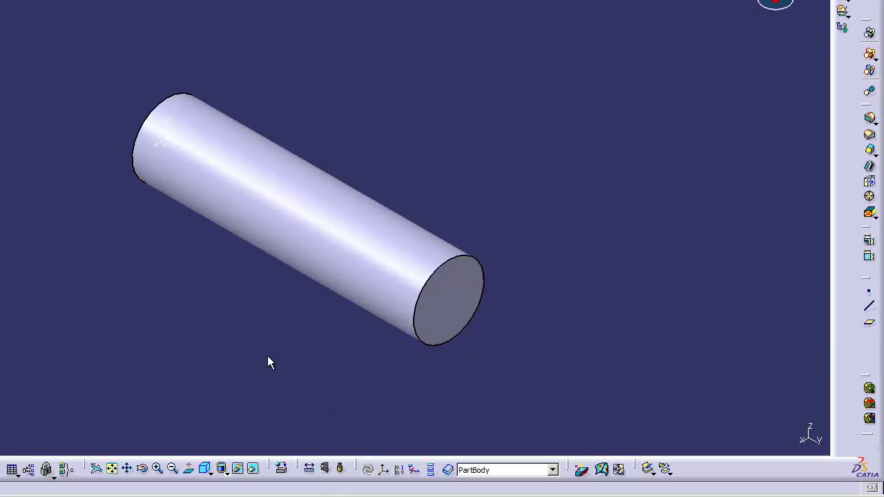
Set the revolved shaft's first angle to 10 degrees and update the part.
{"action": "left_click", "coordinate": [143, 470]}
{"action": "left_click_drag", "start_coordinate": [223, 394], "coordinate": [259, 382]}
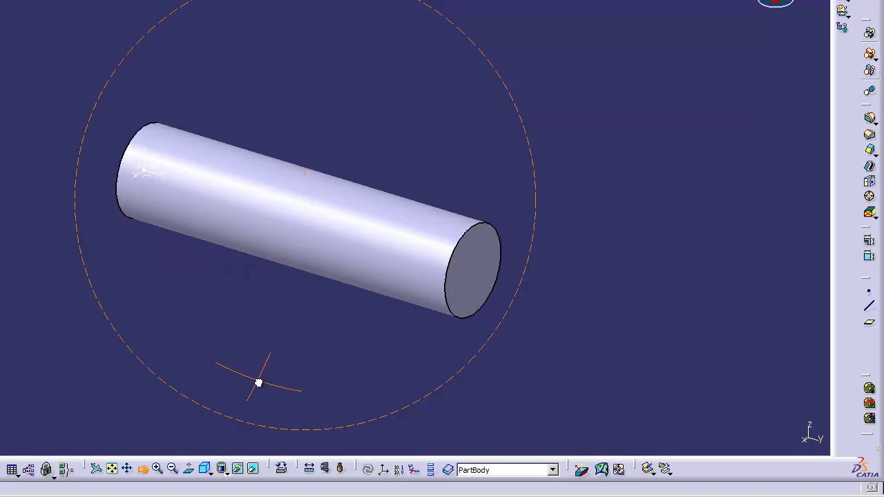
{"action": "left_click", "coordinate": [206, 470]}
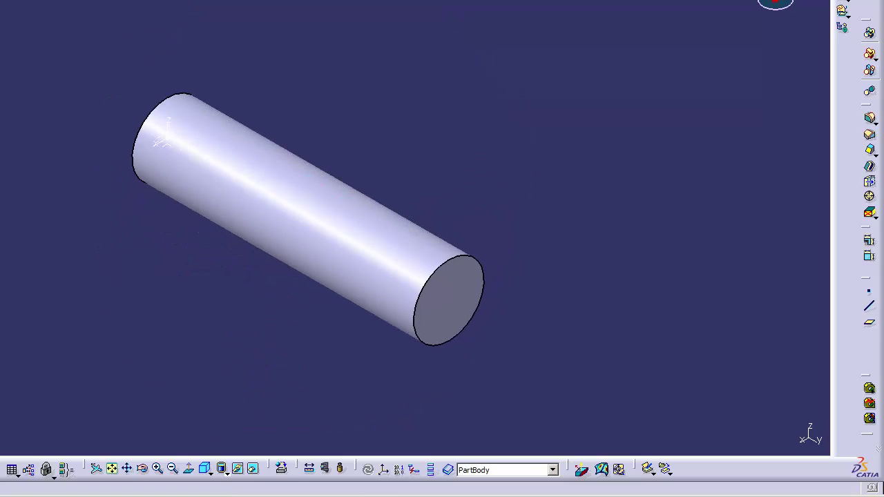
{"action": "double_click", "coordinate": [397, 294]}
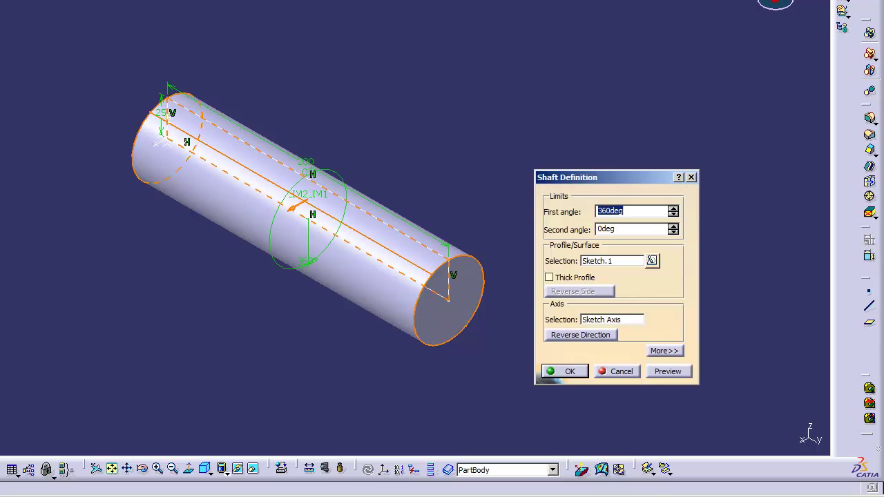
{"action": "left_click", "coordinate": [634, 230]}
{"action": "double_click", "coordinate": [635, 230]}
{"action": "type", "text": "10"}
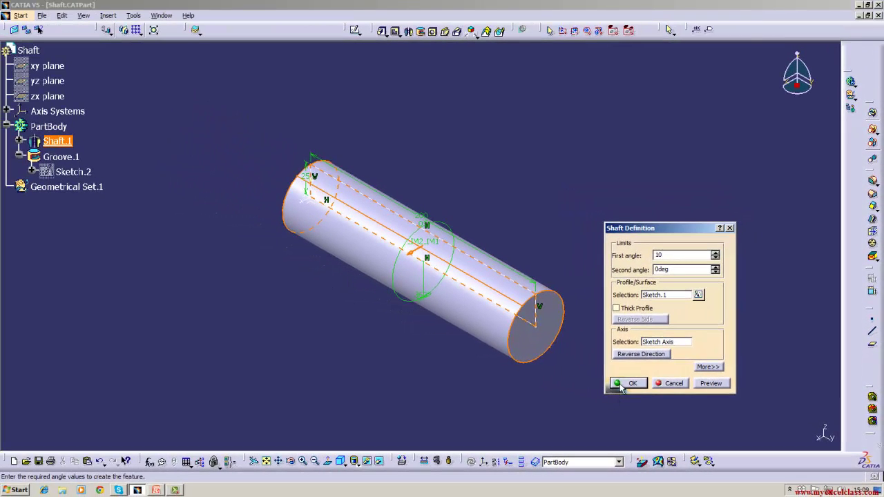
{"action": "left_click", "coordinate": [622, 384]}
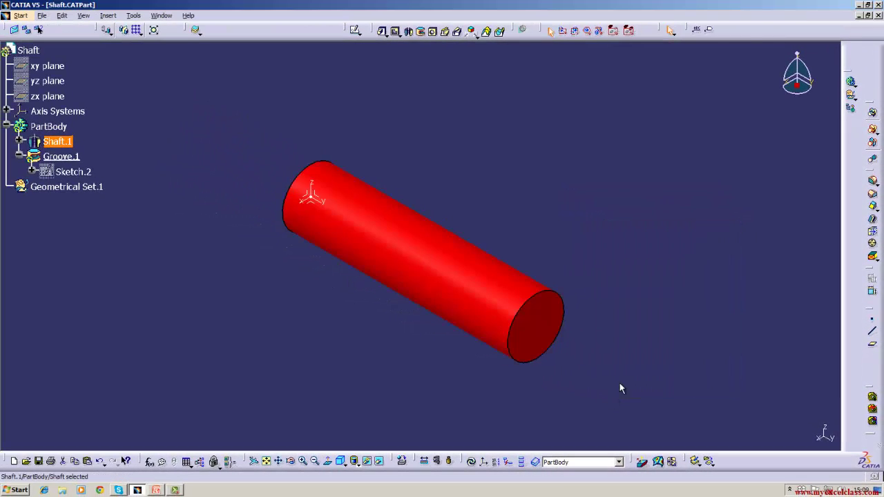
{"action": "left_click", "coordinate": [470, 461]}
{"action": "left_click", "coordinate": [429, 381]}
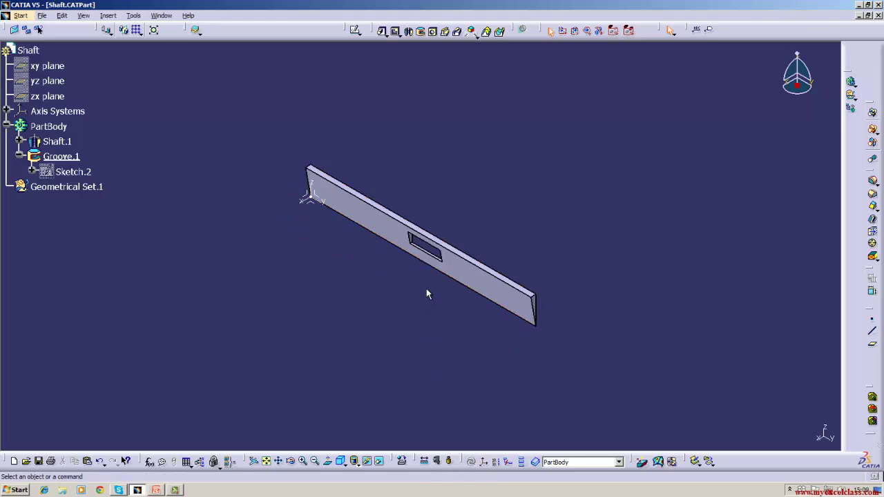
Check the groove's sketch, set the shaft's first angle to 100 degrees, update the part and inspect the groove cavity.
{"action": "double_click", "coordinate": [73, 171]}
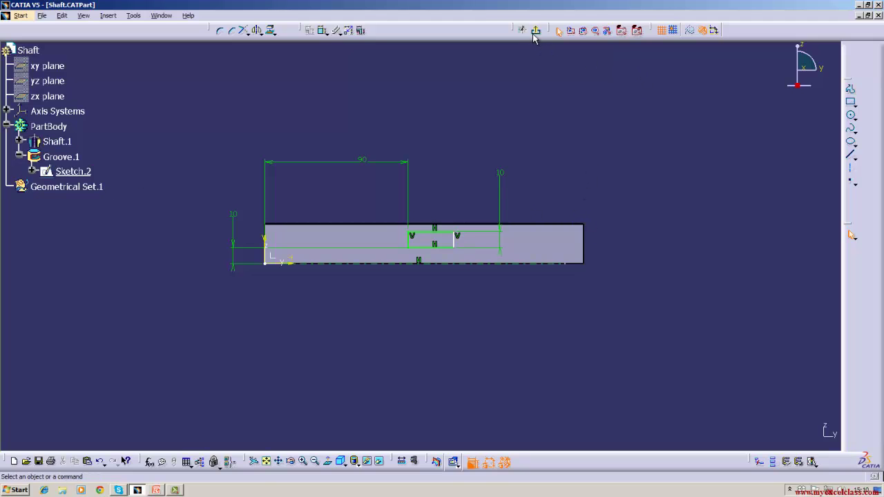
{"action": "left_click", "coordinate": [536, 31]}
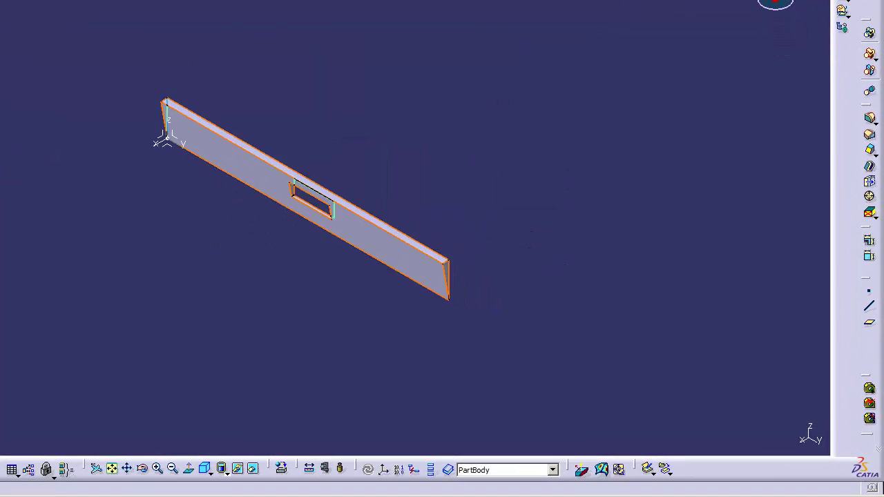
{"action": "double_click", "coordinate": [3, 69]}
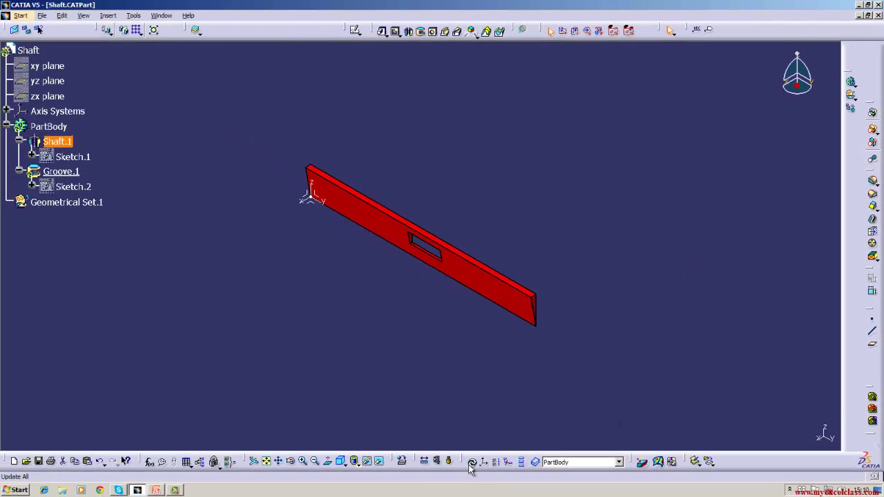
{"action": "left_click", "coordinate": [471, 463]}
{"action": "left_click", "coordinate": [432, 407]}
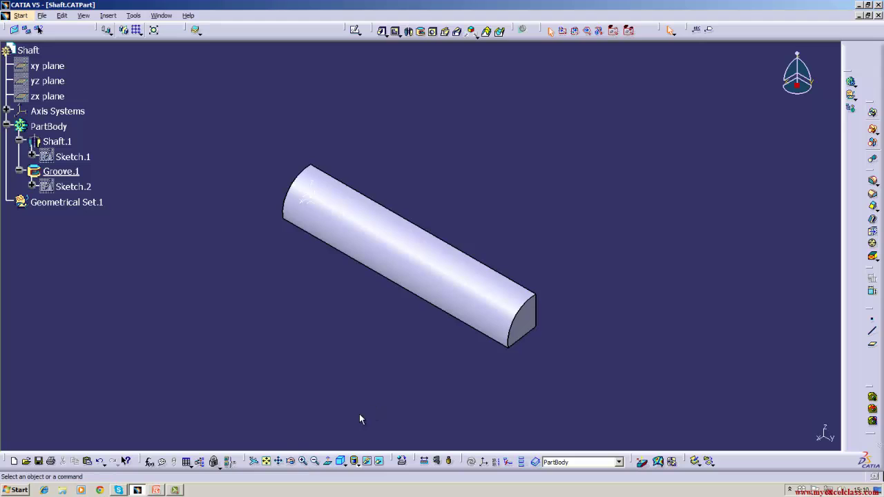
{"action": "left_click", "coordinate": [290, 461]}
{"action": "left_click_drag", "start_coordinate": [318, 435], "coordinate": [288, 240]}
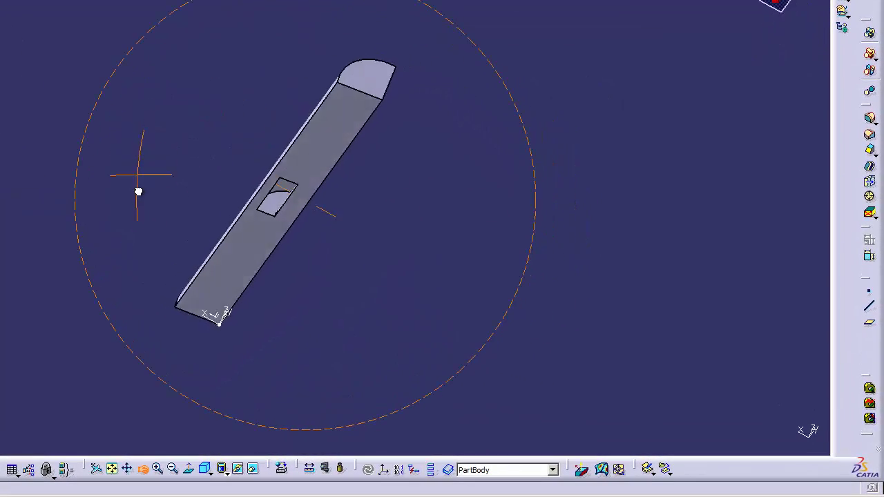
{"action": "left_click_drag", "start_coordinate": [139, 191], "coordinate": [138, 212]}
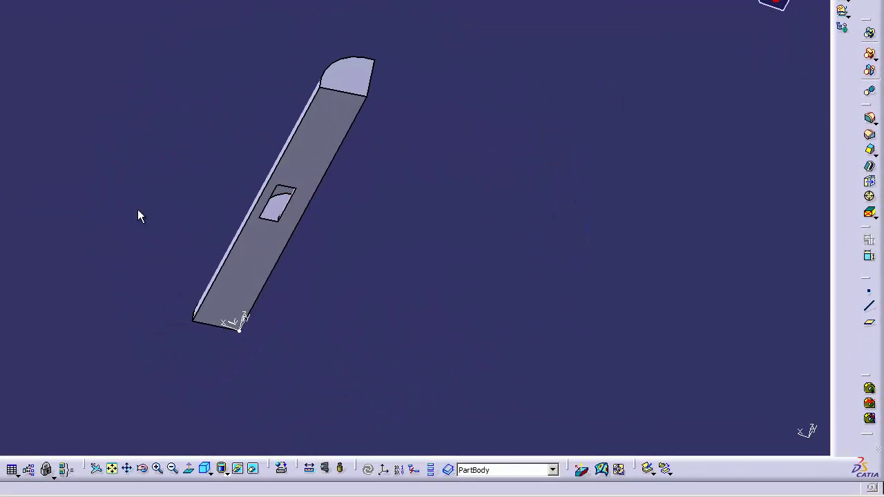
{"action": "left_click", "coordinate": [210, 475]}
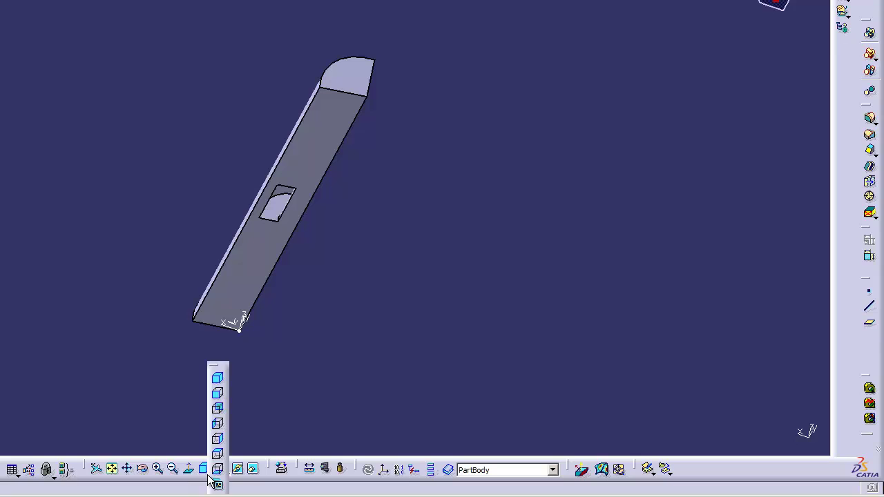
{"action": "left_click", "coordinate": [219, 386]}
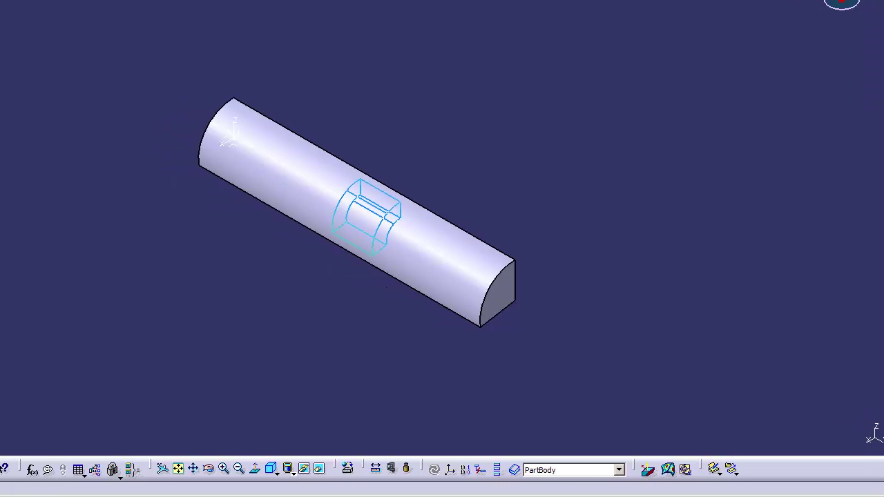
Delete the groove feature together with its aggregated elements.
{"action": "right_click", "coordinate": [1, 115]}
{"action": "left_click", "coordinate": [28, 249]}
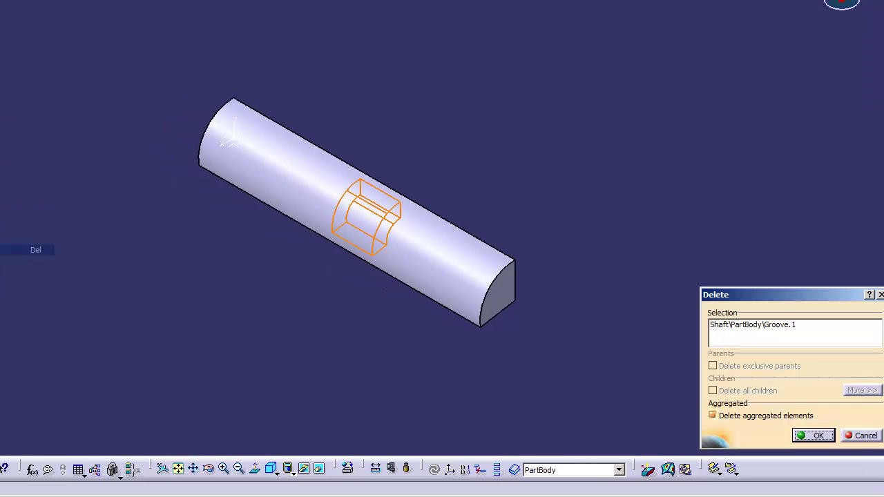
{"action": "left_click", "coordinate": [817, 436]}
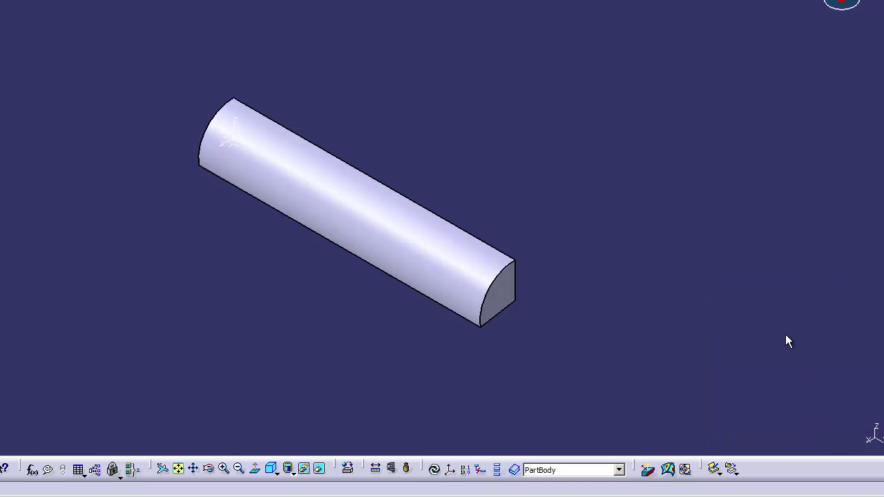
Set the shaft's first angle to 360 degrees.
{"action": "double_click", "coordinate": [1, 90]}
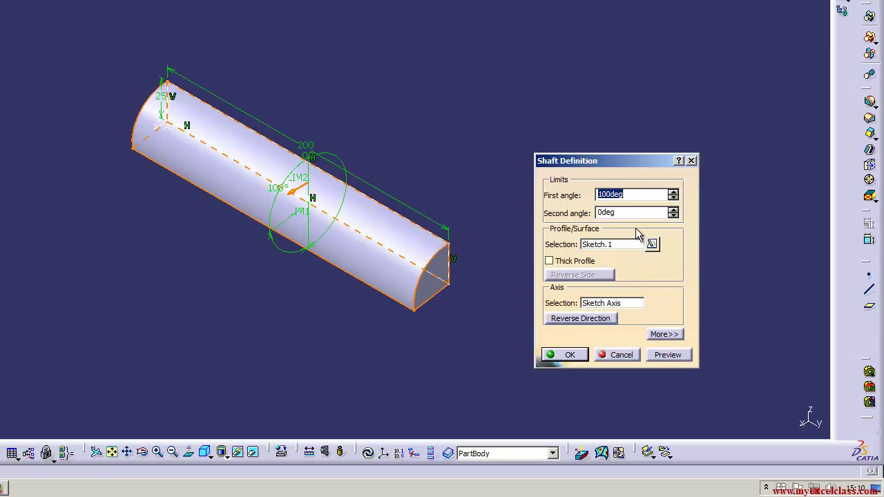
{"action": "key", "text": "BackSpace"}
{"action": "type", "text": "360"}
{"action": "key", "text": "Return"}
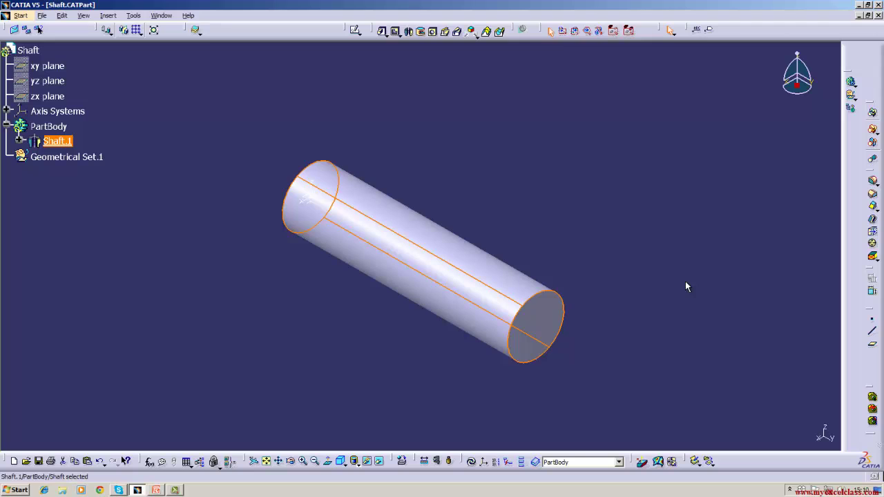
{"action": "left_click", "coordinate": [686, 287]}
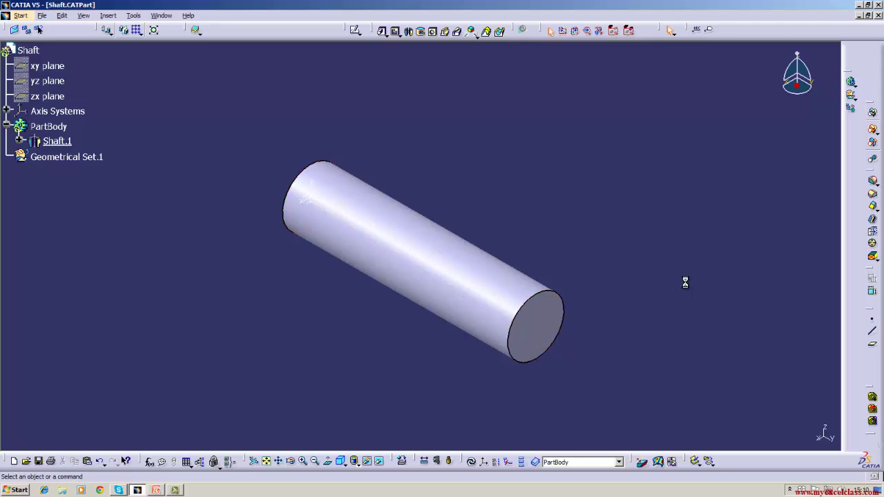
Open the shaft's profile sketch and draw an inclined line from the origin to a point above the rectangle's far vertical side.
{"action": "left_click", "coordinate": [19, 141]}
{"action": "double_click", "coordinate": [71, 156]}
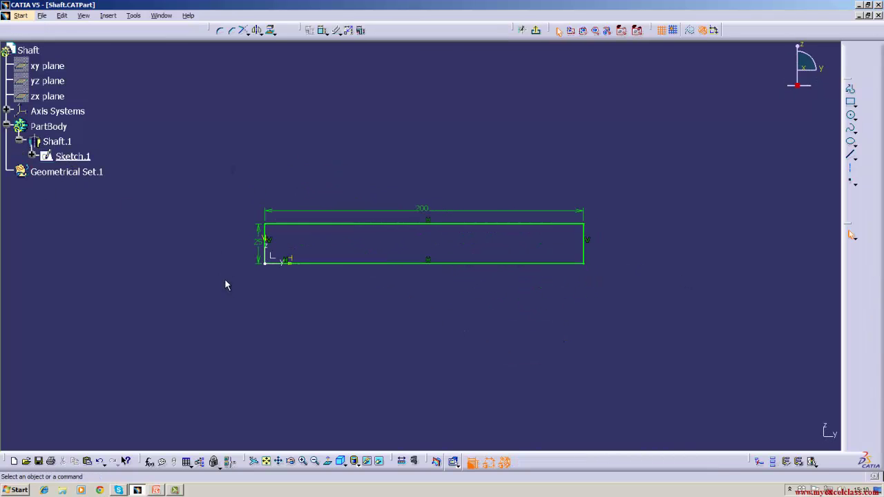
{"action": "left_click", "coordinate": [850, 158]}
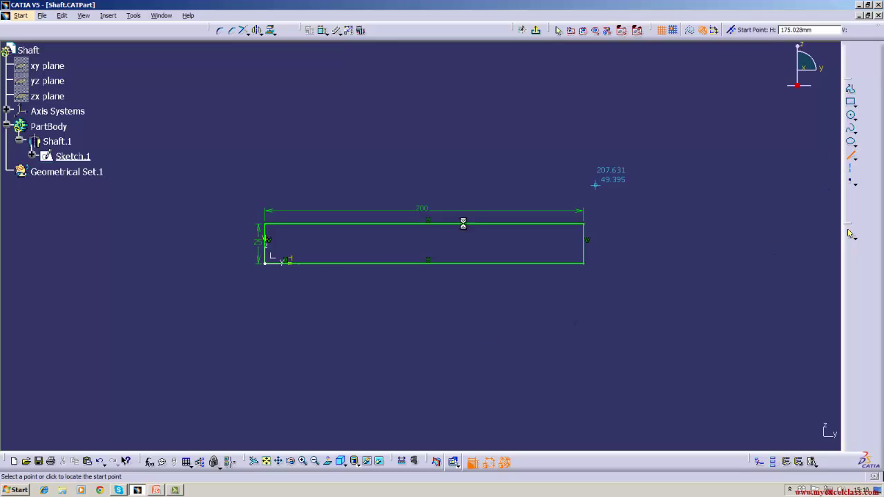
{"action": "left_click", "coordinate": [265, 263]}
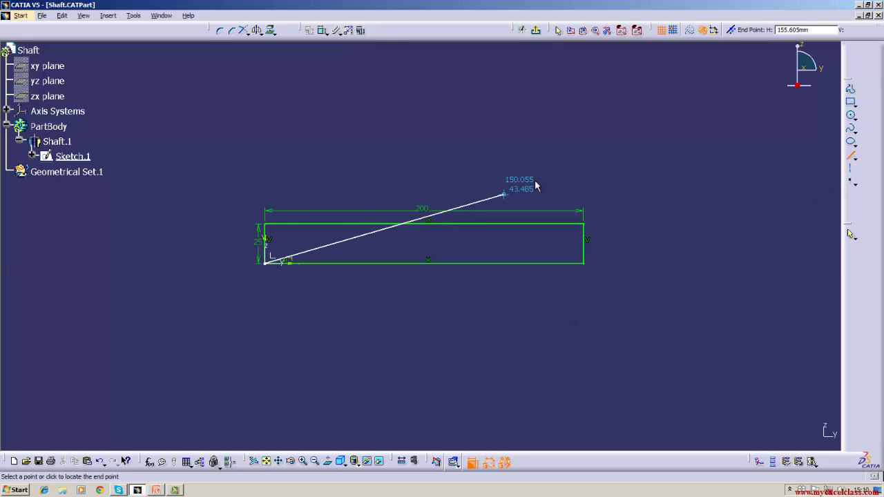
{"action": "left_click", "coordinate": [583, 159]}
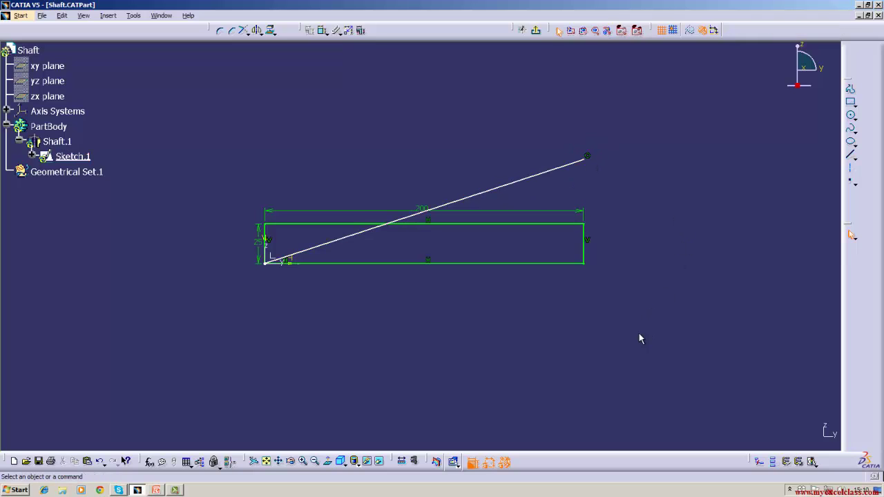
Delete the rectangle's upper horizontal line and the vertical line at the origin.
{"action": "left_click", "coordinate": [499, 225]}
{"action": "right_click", "coordinate": [499, 225]}
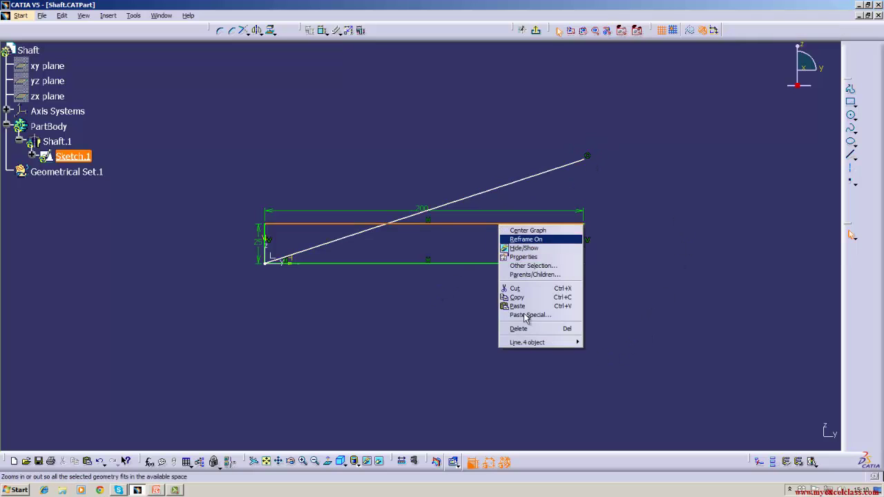
{"action": "left_click", "coordinate": [525, 329]}
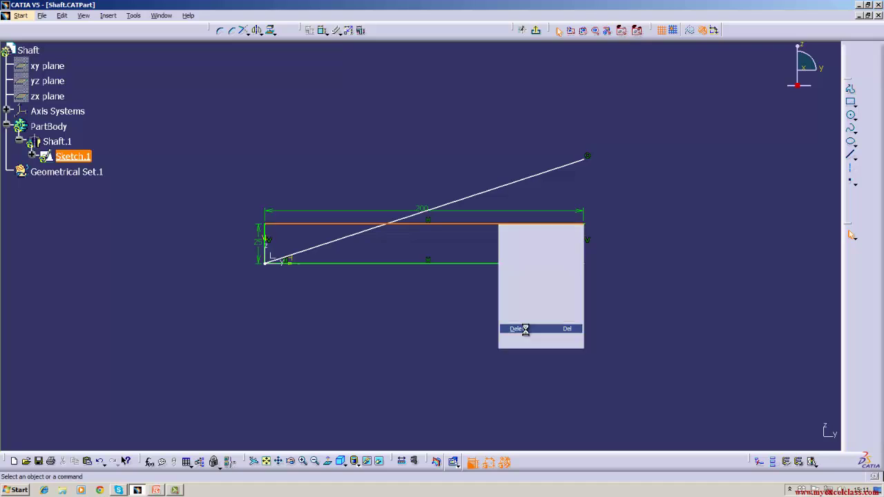
{"action": "right_click", "coordinate": [266, 232]}
{"action": "left_click", "coordinate": [298, 334]}
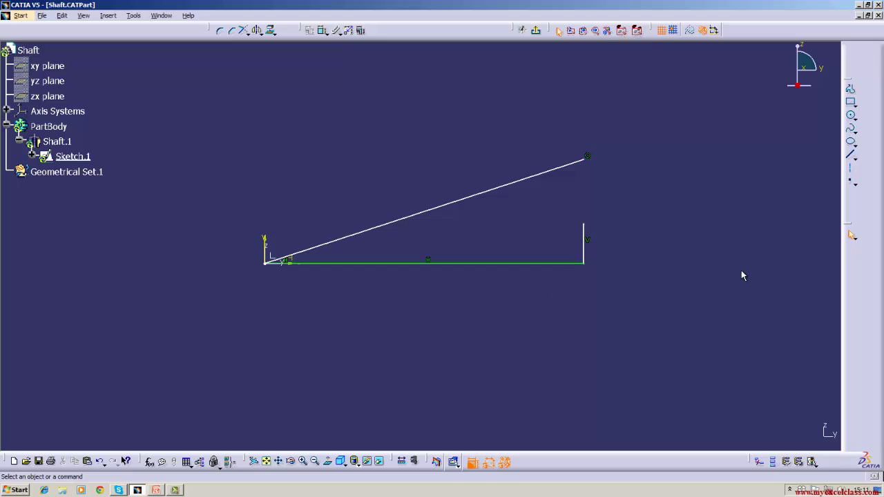
Trim the inclined line and the remaining vertical line to each other so they meet at a corner, closing the triangle.
{"action": "left_click", "coordinate": [243, 31]}
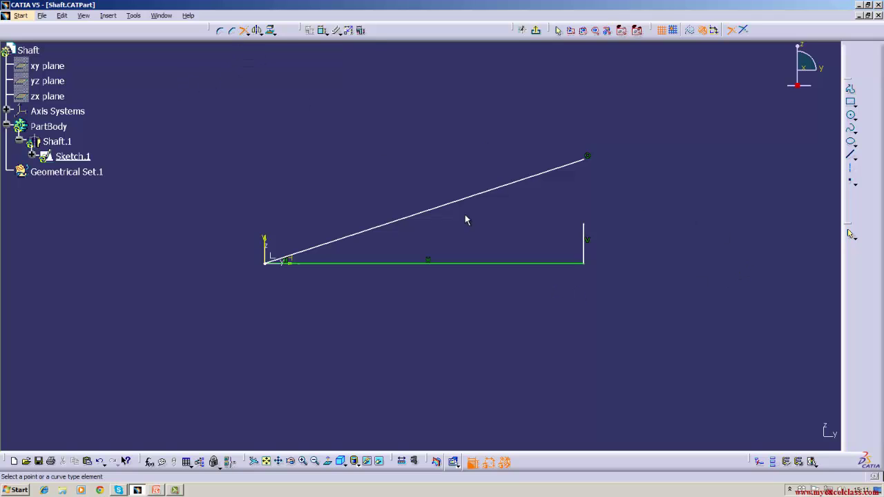
{"action": "left_click", "coordinate": [488, 191]}
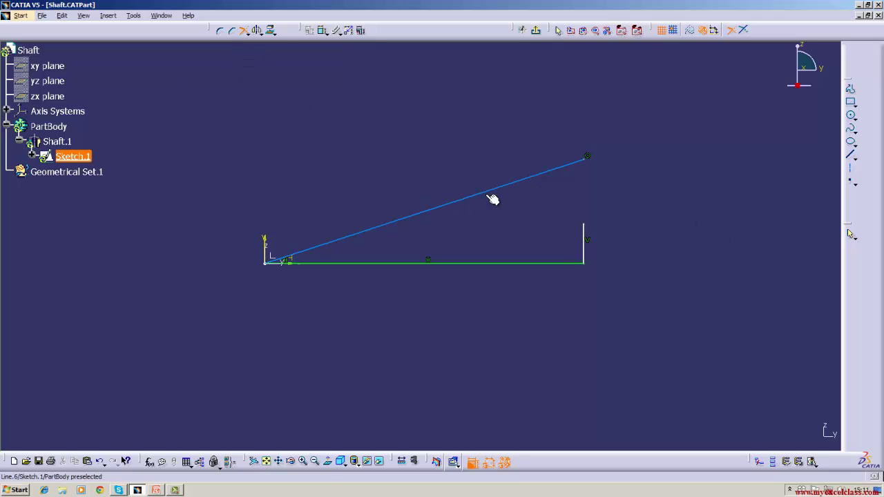
{"action": "left_click", "coordinate": [585, 253]}
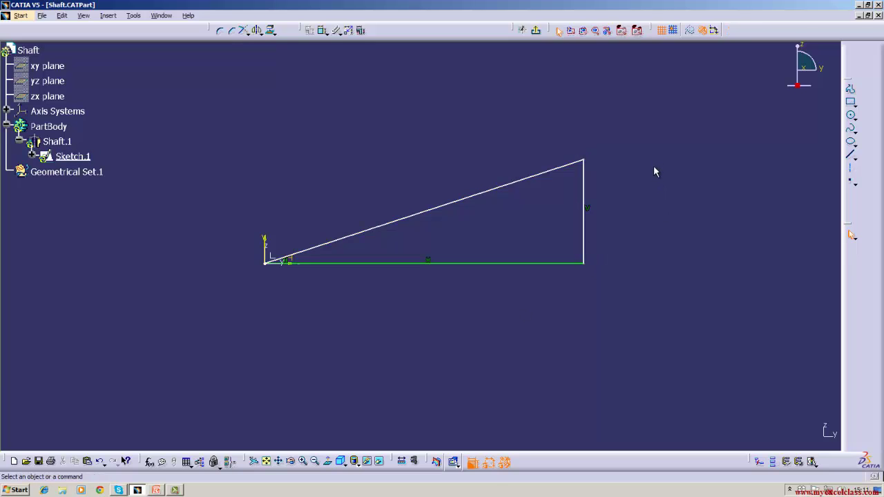
Exit the triangular profile's sketch and update the part to rebuild the revolved body.
{"action": "left_click", "coordinate": [537, 31]}
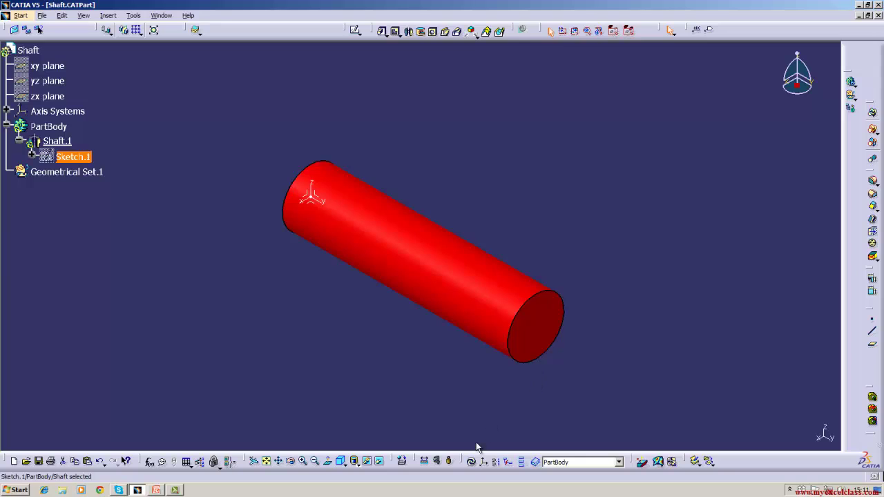
{"action": "left_click", "coordinate": [471, 461]}
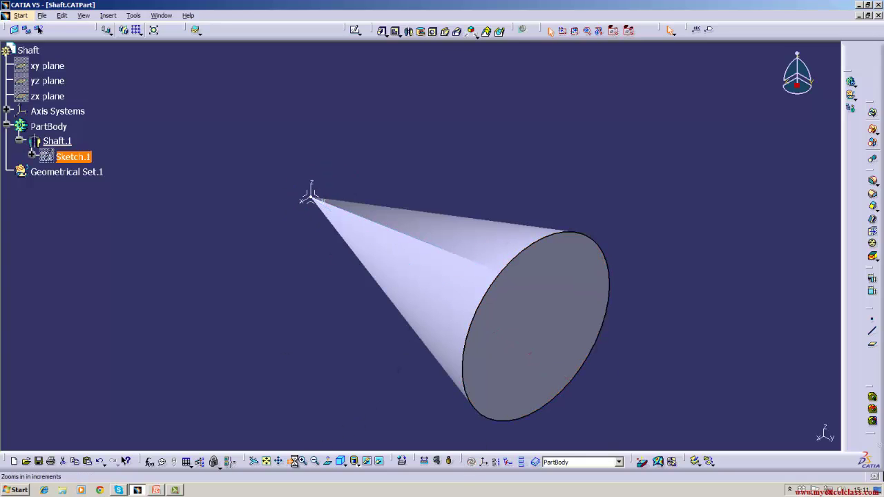
{"action": "middle_click_drag", "start_coordinate": [338, 386], "coordinate": [432, 366]}
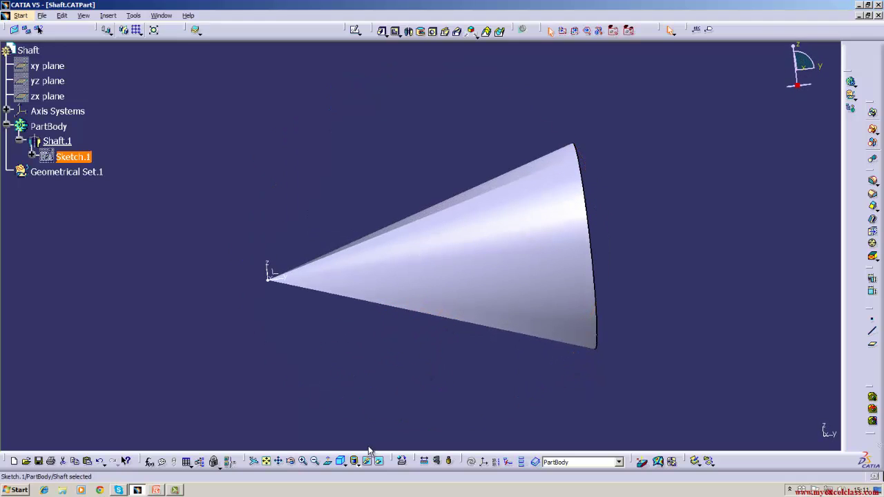
{"action": "left_click", "coordinate": [342, 461]}
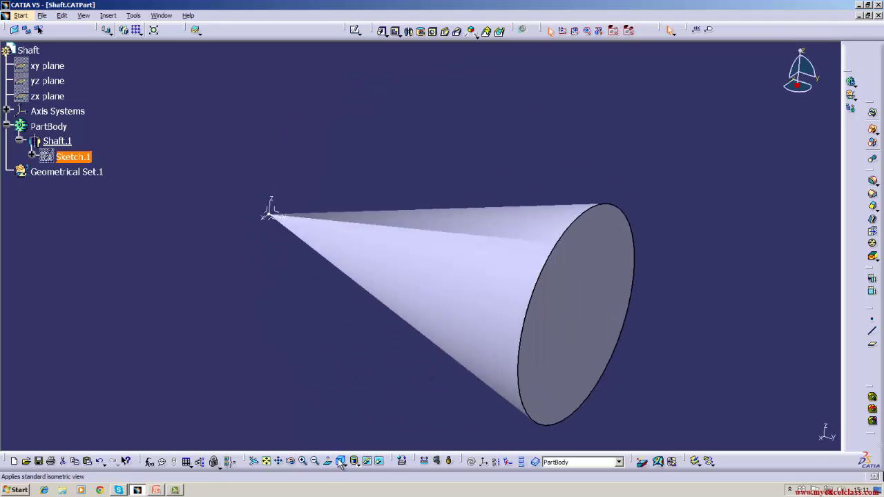
Reopen the cone's profile sketch and draw a three-line notch about 43 mm wide beneath the inclined line, its floor about 24 mm above the axis.
{"action": "double_click", "coordinate": [86, 157]}
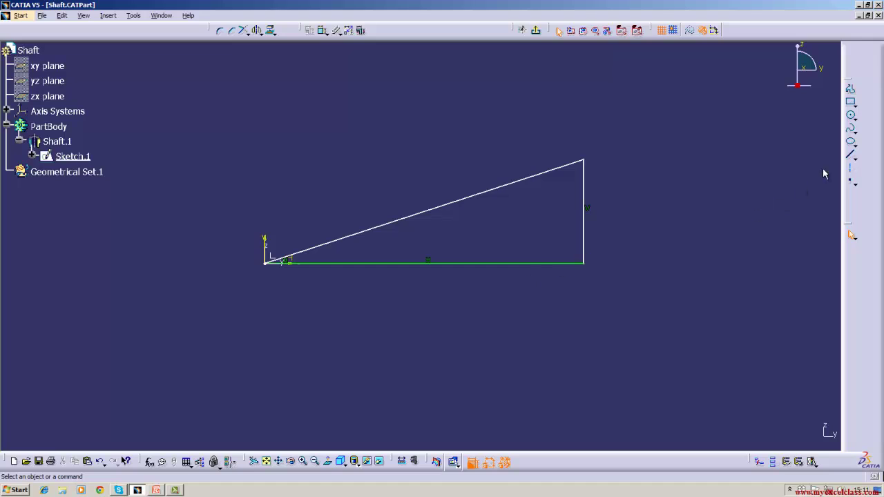
{"action": "left_click", "coordinate": [851, 155]}
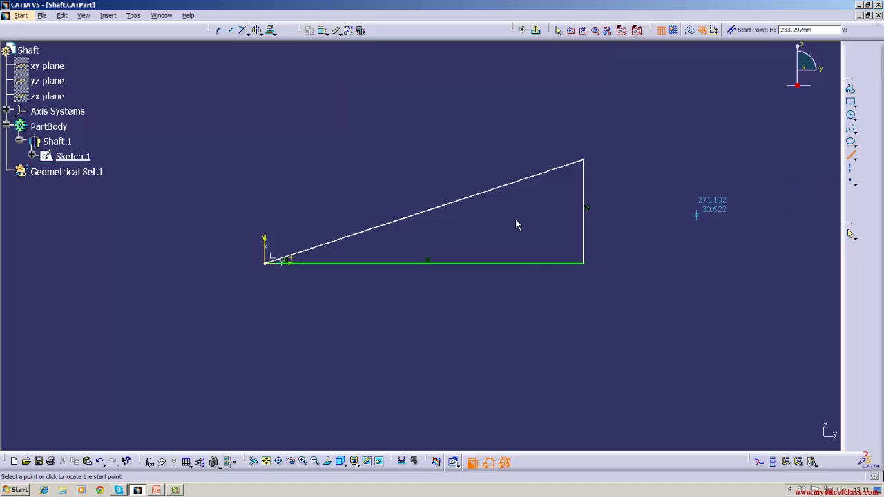
{"action": "left_click", "coordinate": [433, 209]}
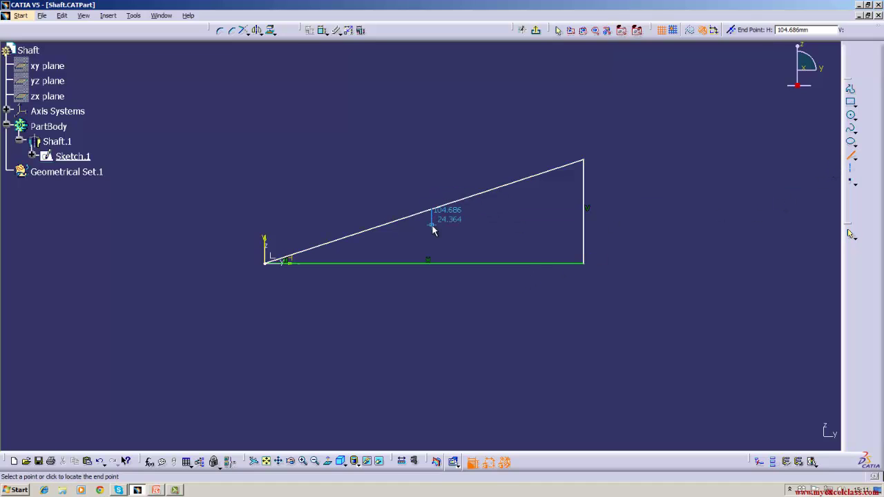
{"action": "left_click", "coordinate": [432, 225]}
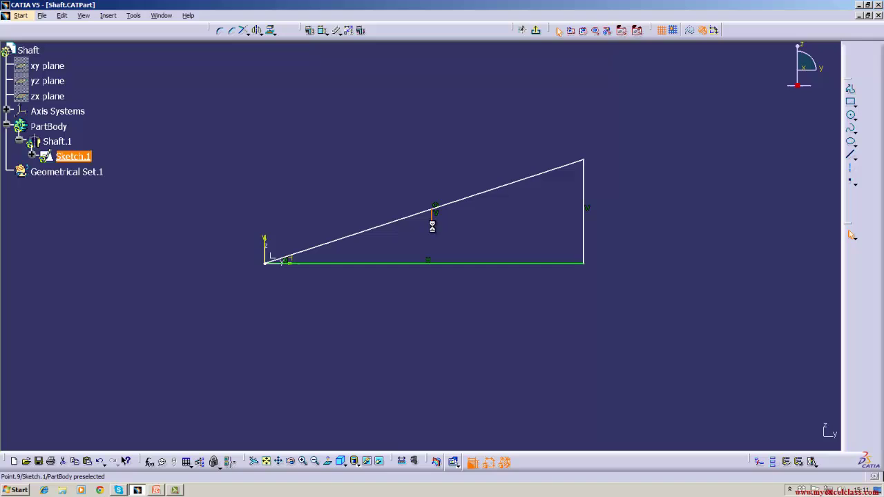
{"action": "left_click", "coordinate": [852, 157]}
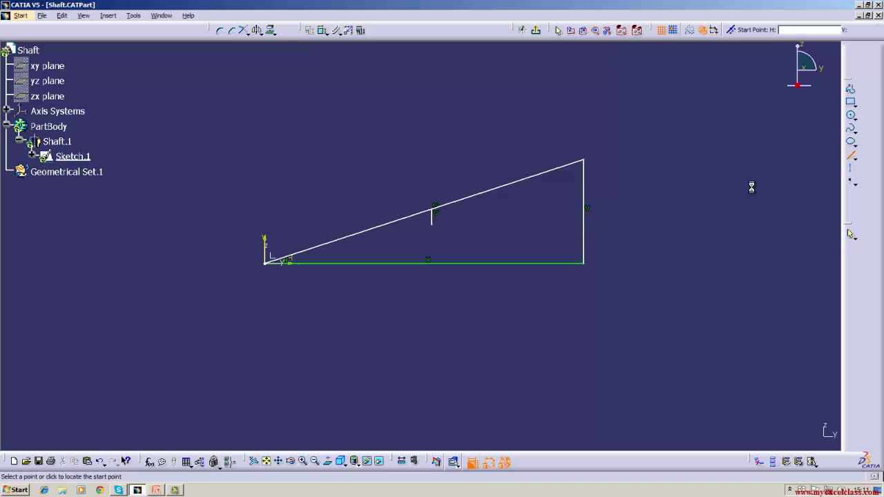
{"action": "left_click", "coordinate": [432, 224]}
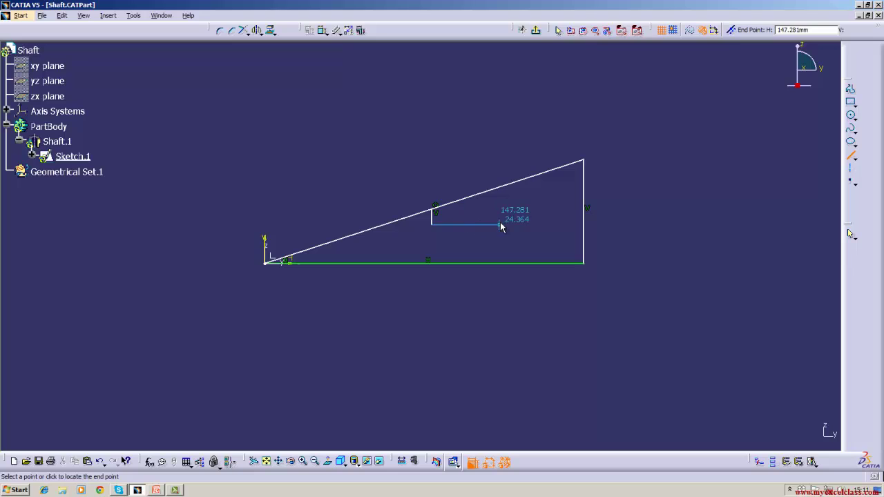
{"action": "left_click", "coordinate": [500, 224]}
{"action": "left_click", "coordinate": [852, 157]}
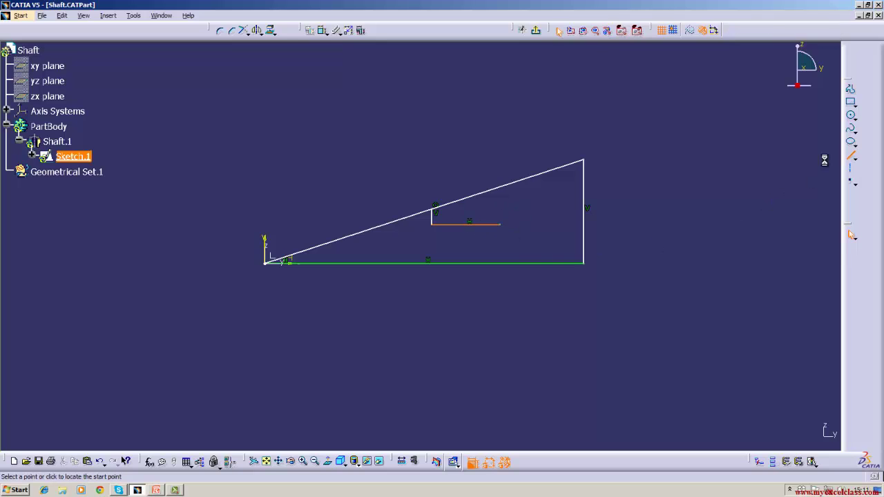
{"action": "left_click", "coordinate": [500, 224]}
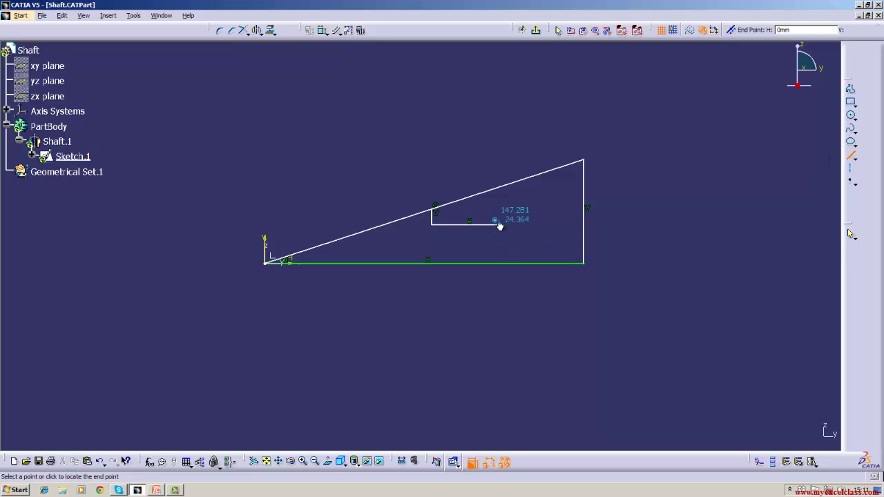
{"action": "left_click", "coordinate": [500, 185]}
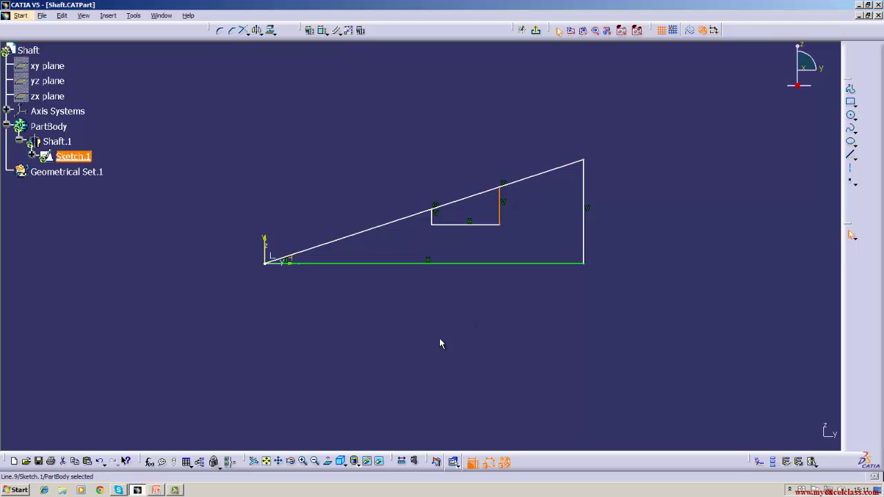
Delete the three notch lines under the inclined line, exit the profile sketch and update the part.
{"action": "right_click", "coordinate": [466, 225]}
{"action": "left_click", "coordinate": [480, 327]}
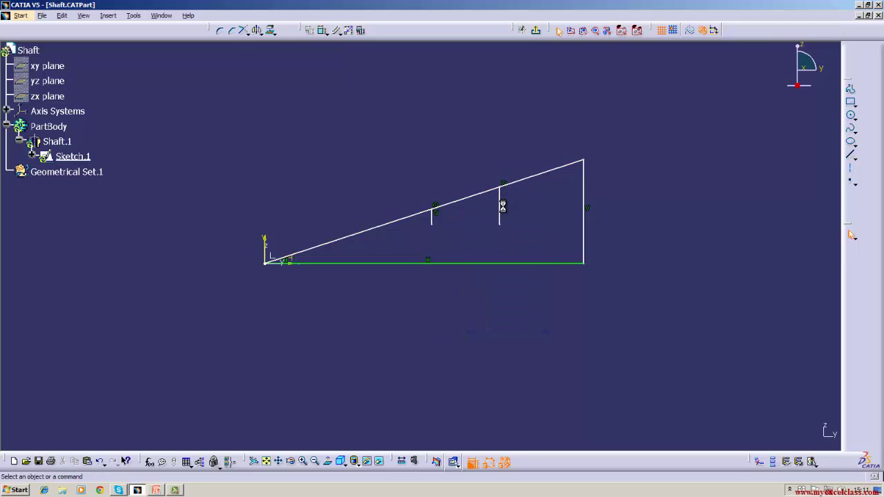
{"action": "left_click", "coordinate": [503, 209]}
{"action": "right_click", "coordinate": [504, 208]}
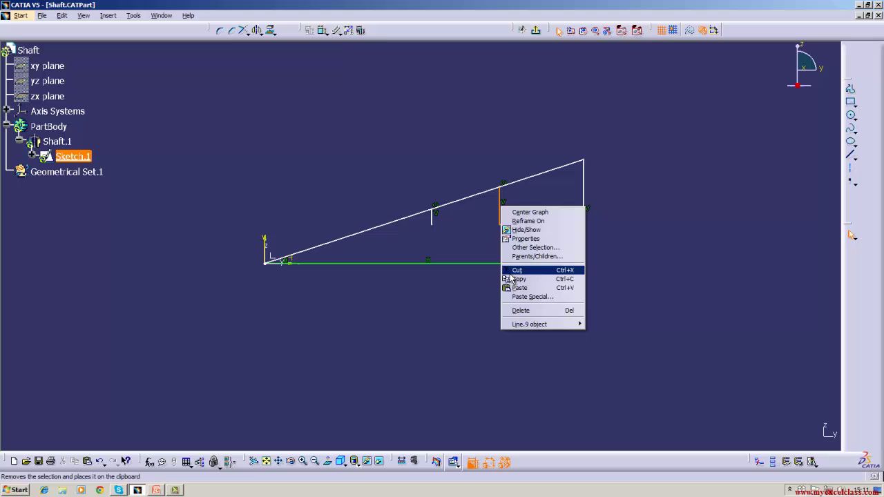
{"action": "left_click", "coordinate": [525, 310]}
{"action": "left_click", "coordinate": [434, 219]}
{"action": "right_click", "coordinate": [433, 220]}
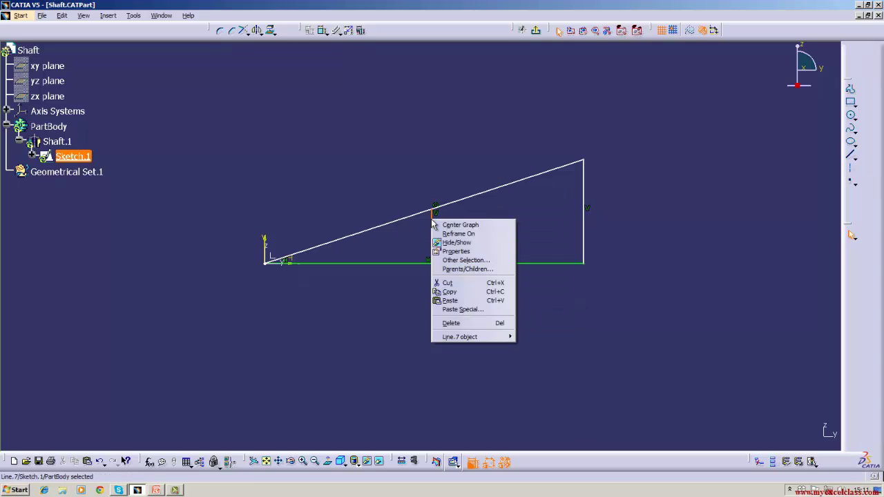
{"action": "left_click", "coordinate": [446, 323]}
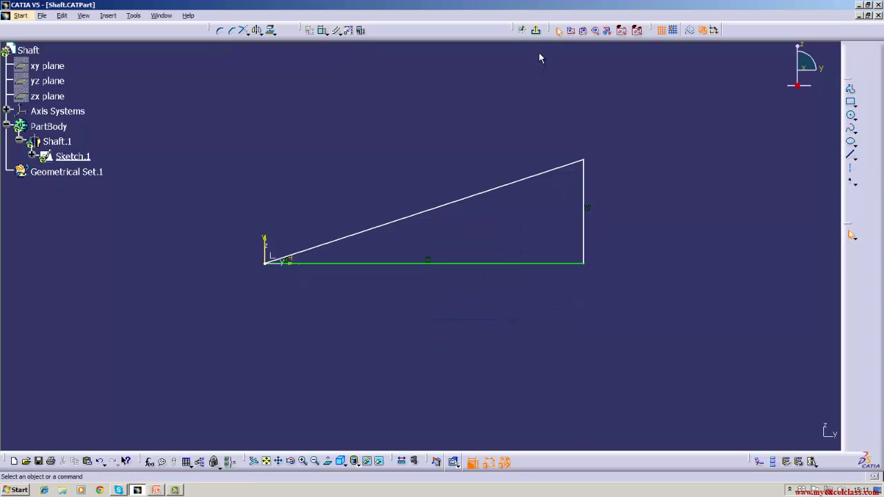
{"action": "left_click", "coordinate": [537, 30]}
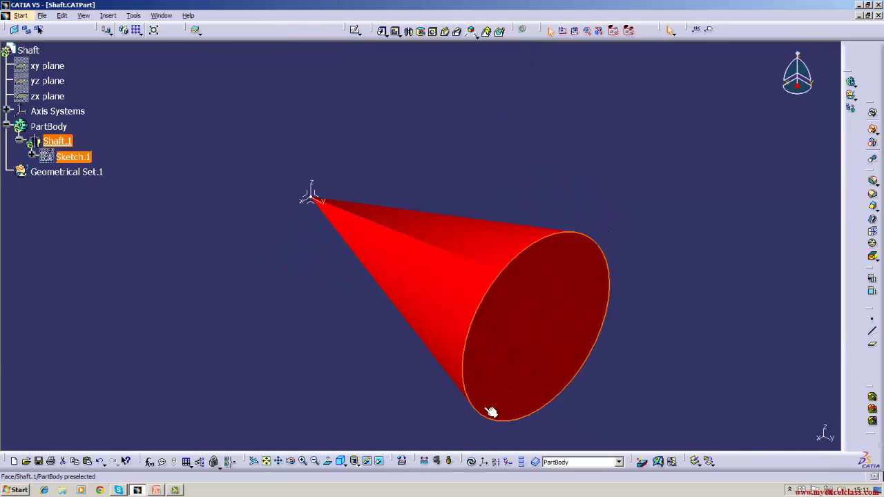
{"action": "left_click", "coordinate": [473, 463]}
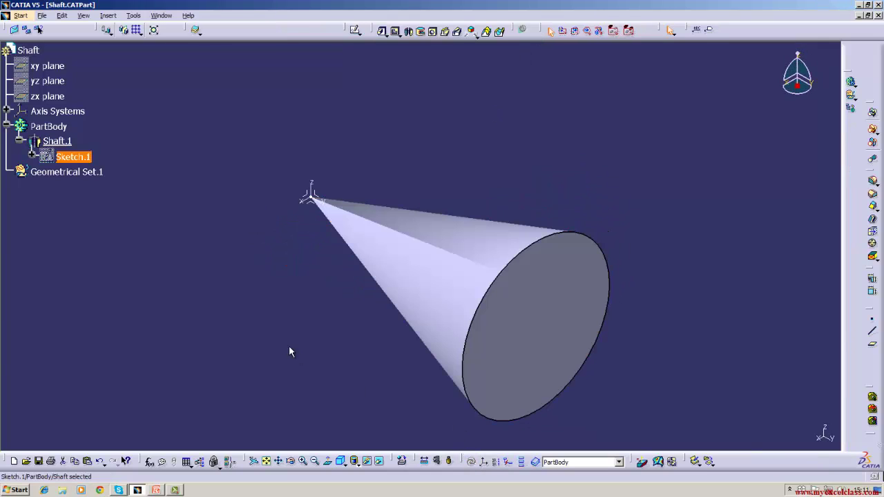
Start a new sketch on the yz plane and draw a vertical line about 29 mm long across the cone's upper edge.
{"action": "left_click", "coordinate": [50, 82]}
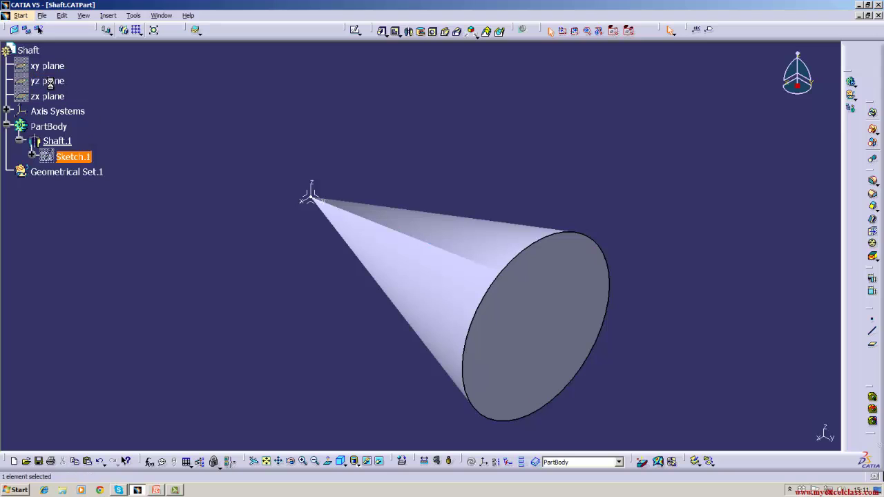
{"action": "left_click", "coordinate": [355, 30]}
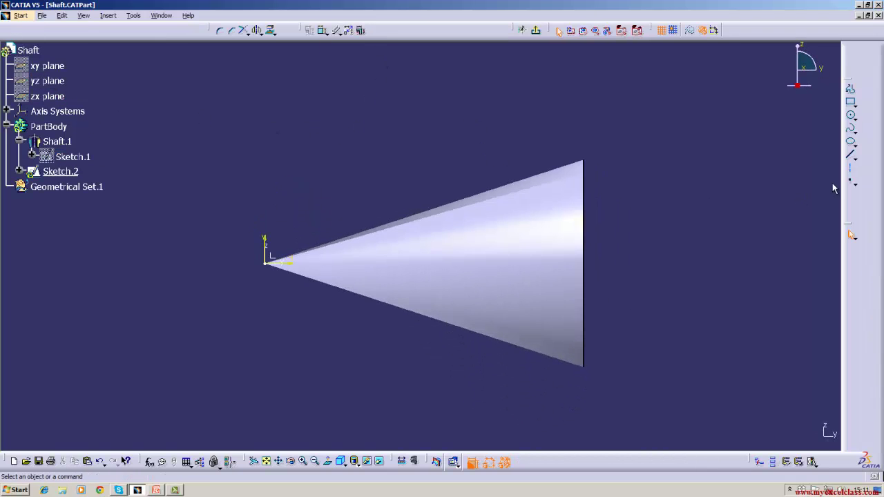
{"action": "left_click", "coordinate": [851, 155]}
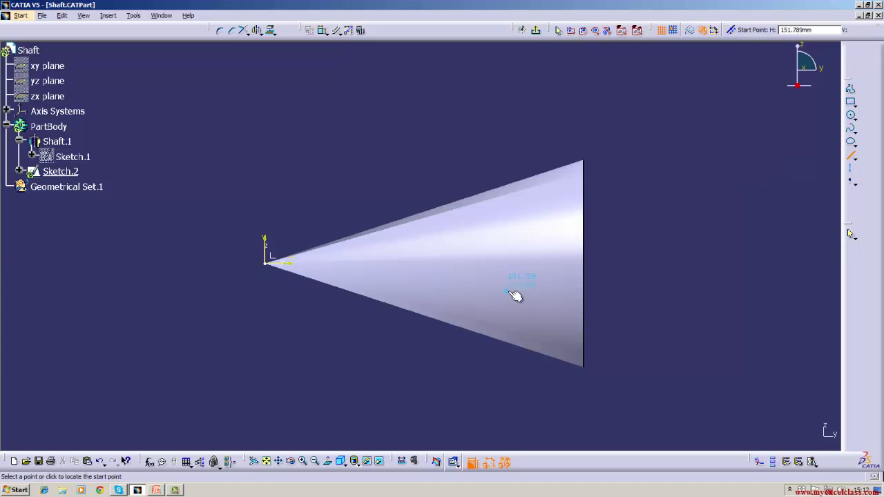
{"action": "left_click", "coordinate": [418, 221]}
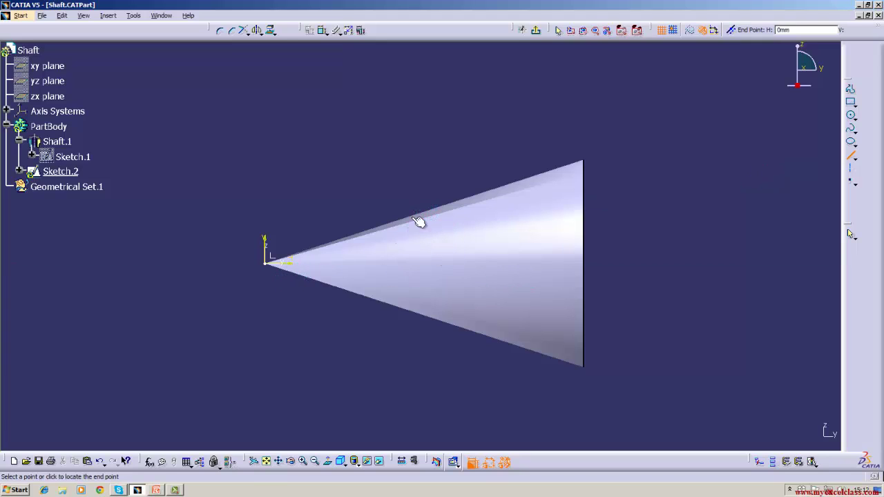
{"action": "left_click", "coordinate": [413, 182]}
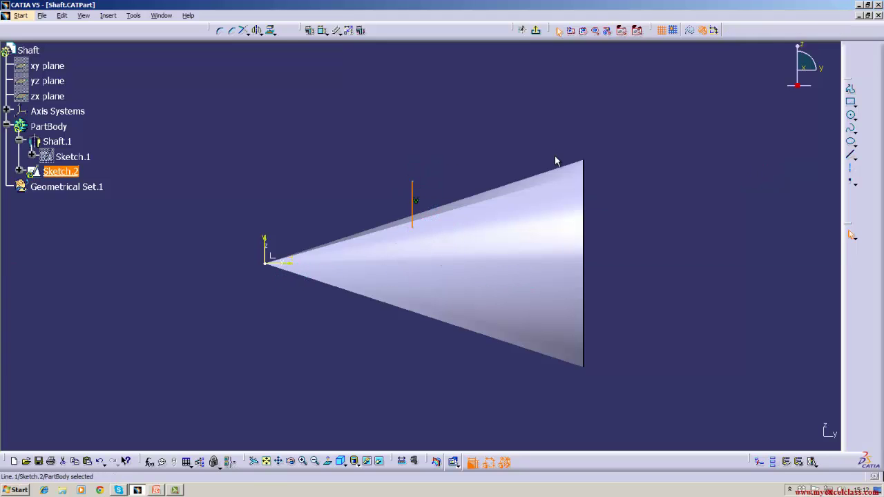
Draw three more lines to close a rectangle across the cone's upper edge, with its far side about 137 mm from the origin.
{"action": "left_click", "coordinate": [850, 155]}
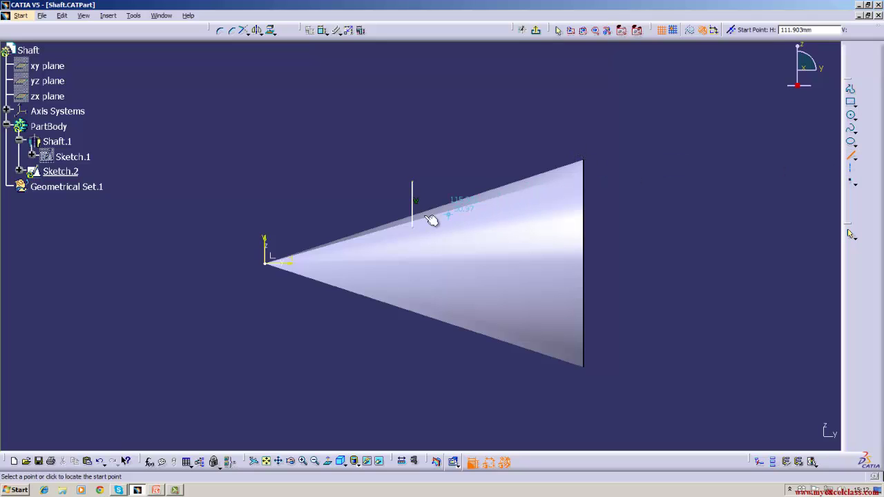
{"action": "left_click", "coordinate": [414, 181]}
{"action": "left_click", "coordinate": [484, 182]}
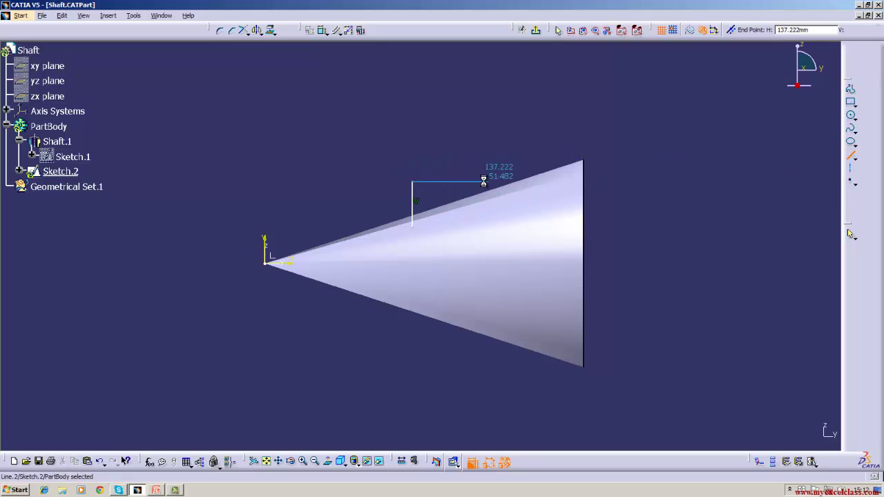
{"action": "left_click", "coordinate": [849, 156]}
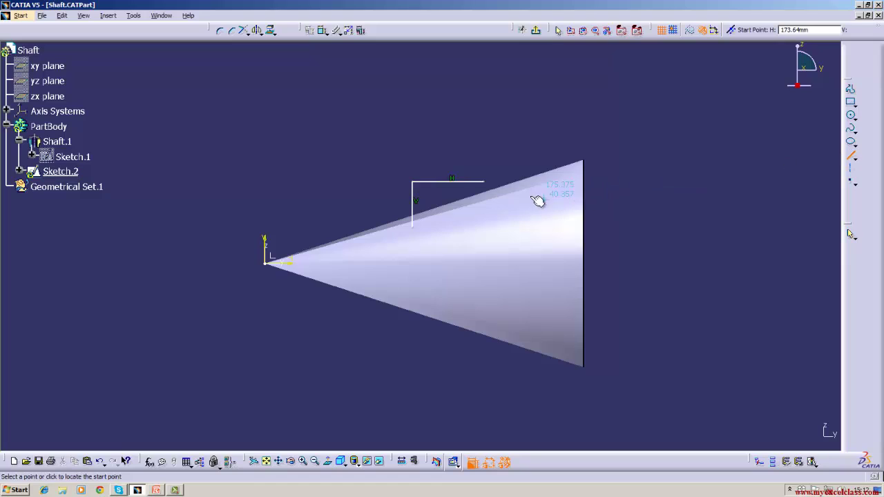
{"action": "left_click", "coordinate": [483, 182]}
{"action": "left_click", "coordinate": [483, 227]}
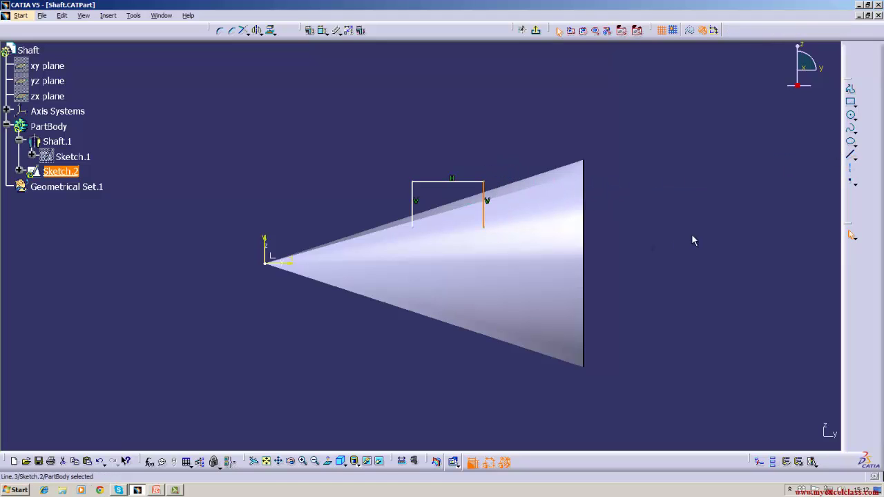
{"action": "left_click", "coordinate": [850, 155]}
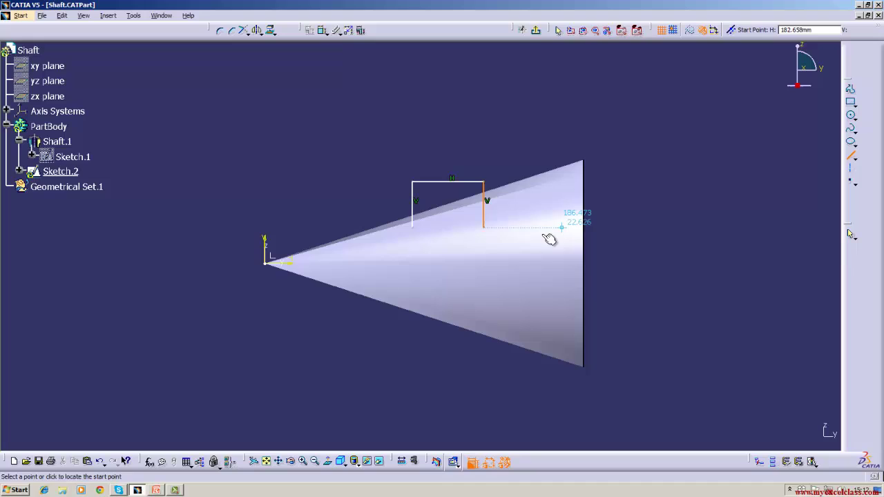
{"action": "left_click", "coordinate": [484, 227]}
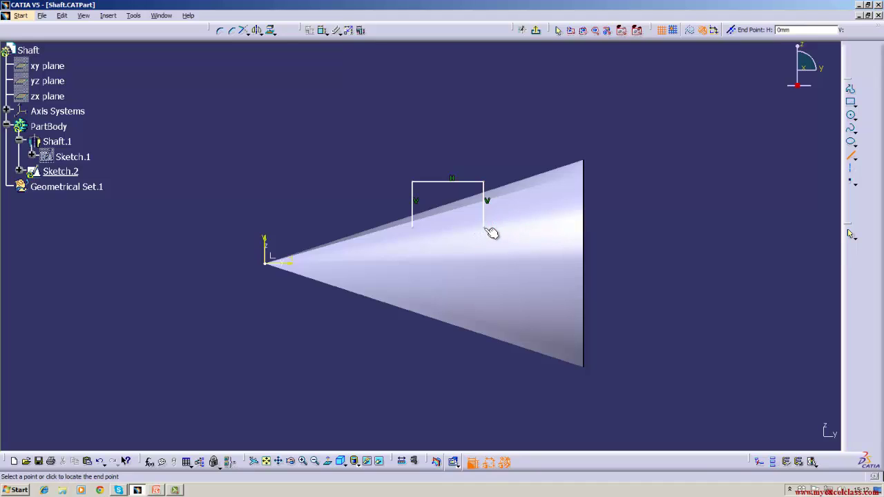
{"action": "left_click", "coordinate": [414, 228]}
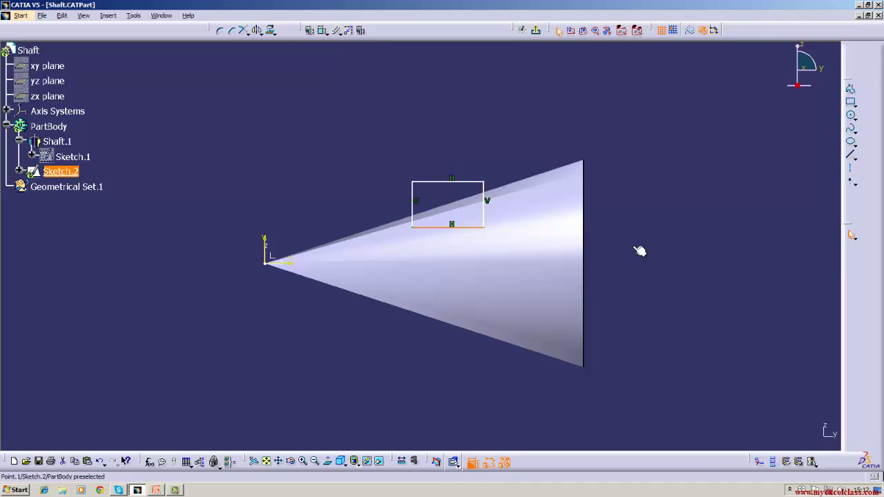
Add a horizontal sketch axis from the origin past the cone's base and exit the sketch.
{"action": "left_click", "coordinate": [852, 174]}
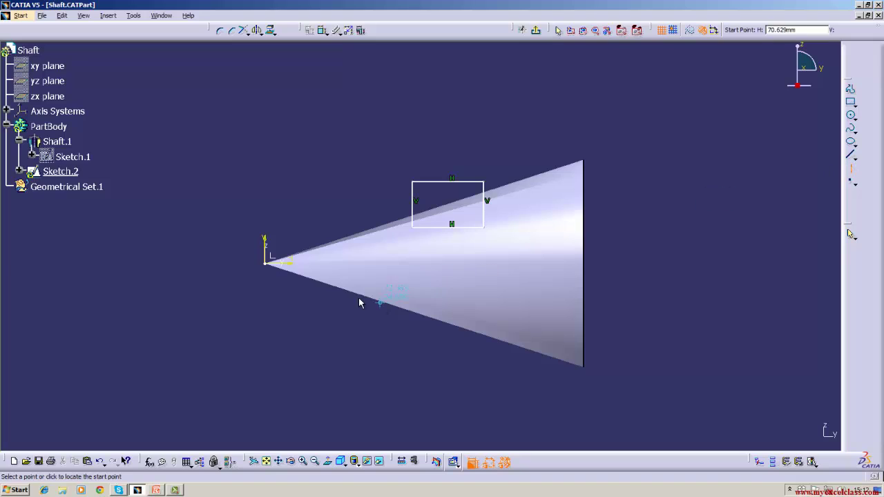
{"action": "left_click", "coordinate": [268, 265]}
{"action": "left_click", "coordinate": [618, 263]}
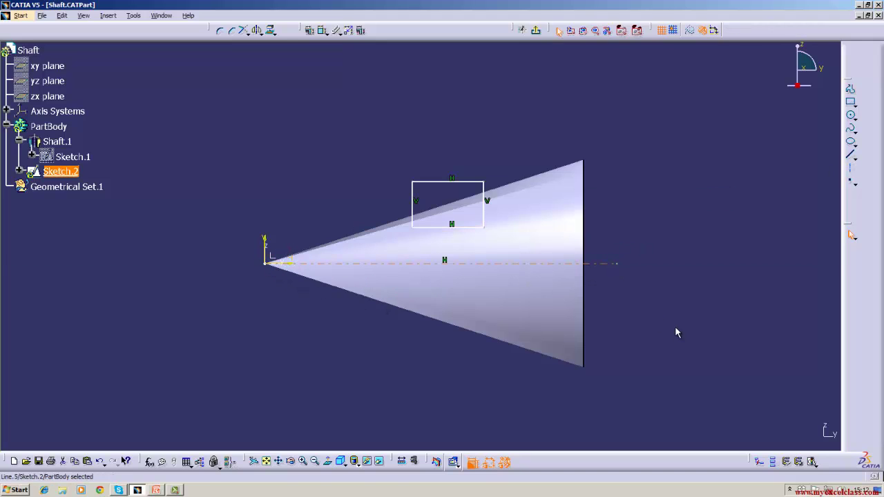
{"action": "left_click", "coordinate": [536, 30]}
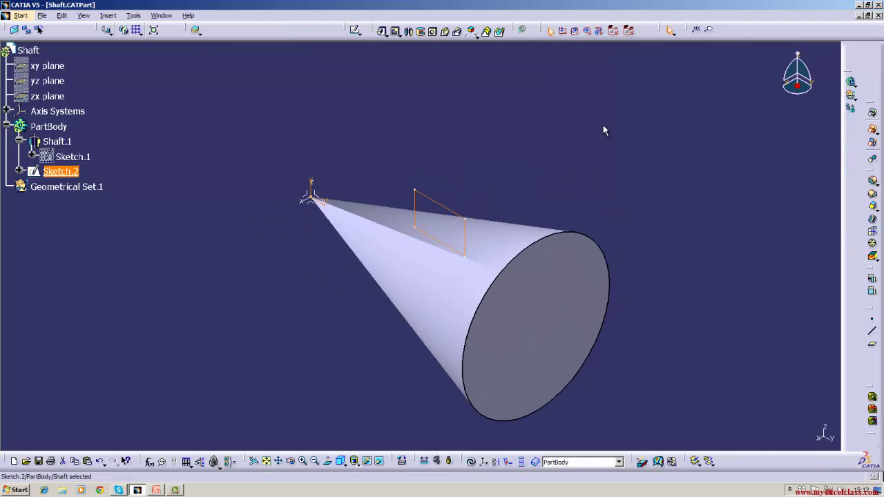
Cut a 360-degree groove into the cone from the rectangle sketch around its sketch axis.
{"action": "left_click", "coordinate": [422, 31]}
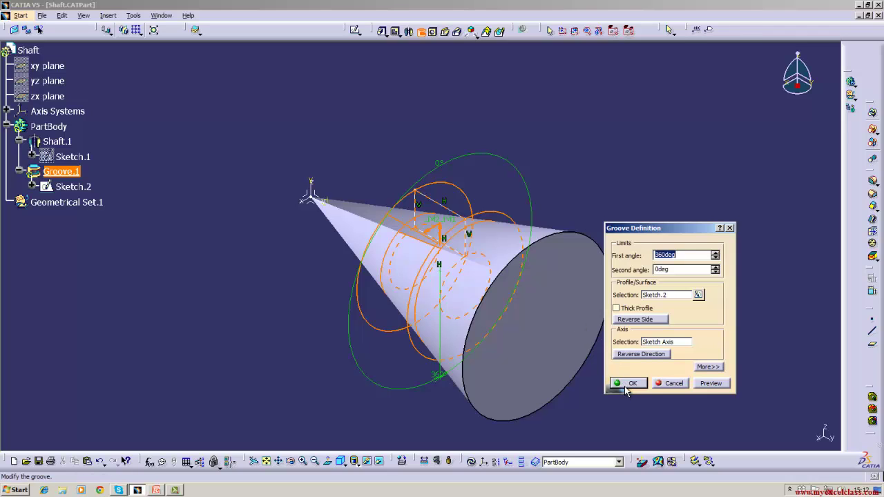
{"action": "left_click", "coordinate": [626, 385]}
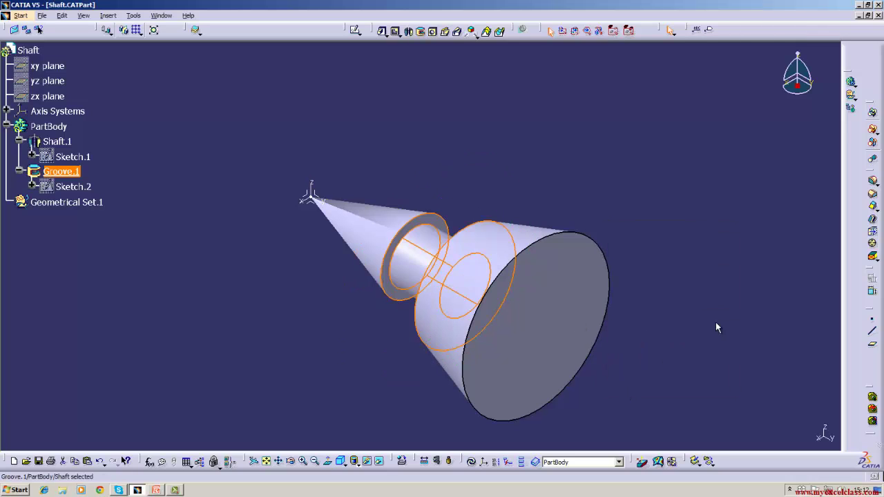
{"action": "left_click", "coordinate": [290, 462]}
{"action": "left_click_drag", "start_coordinate": [307, 388], "coordinate": [446, 377]}
{"action": "left_click", "coordinate": [338, 463]}
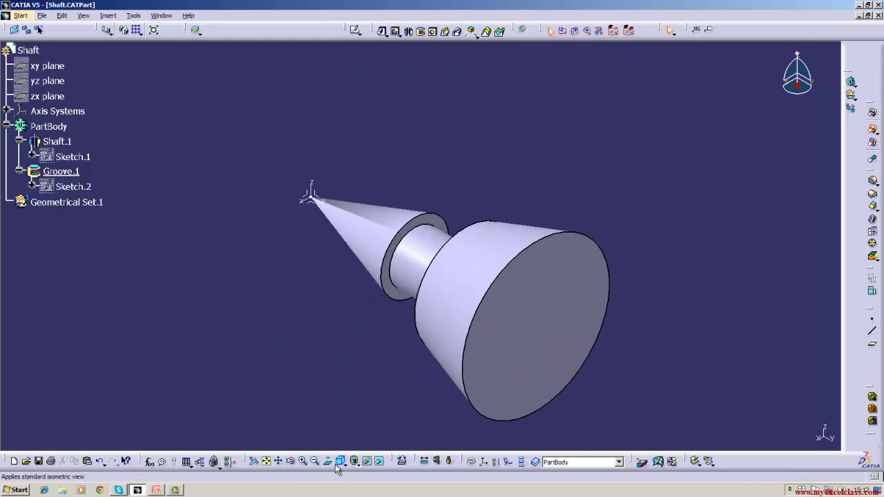
Delete the groove from the cone together with its sketch.
{"action": "right_click", "coordinate": [75, 174]}
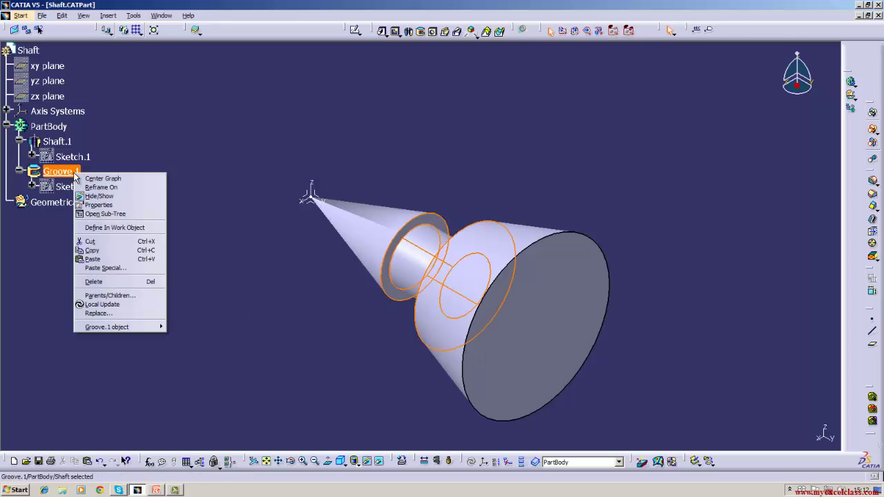
{"action": "left_click", "coordinate": [90, 282]}
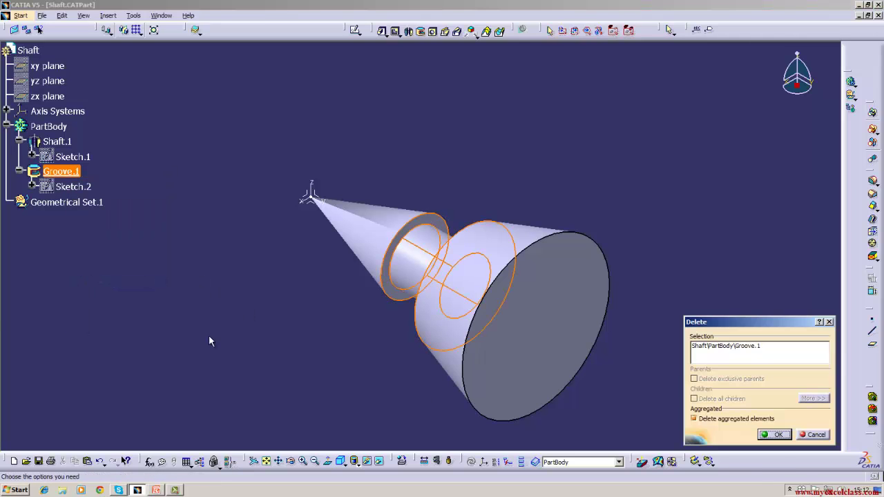
{"action": "left_click", "coordinate": [777, 437]}
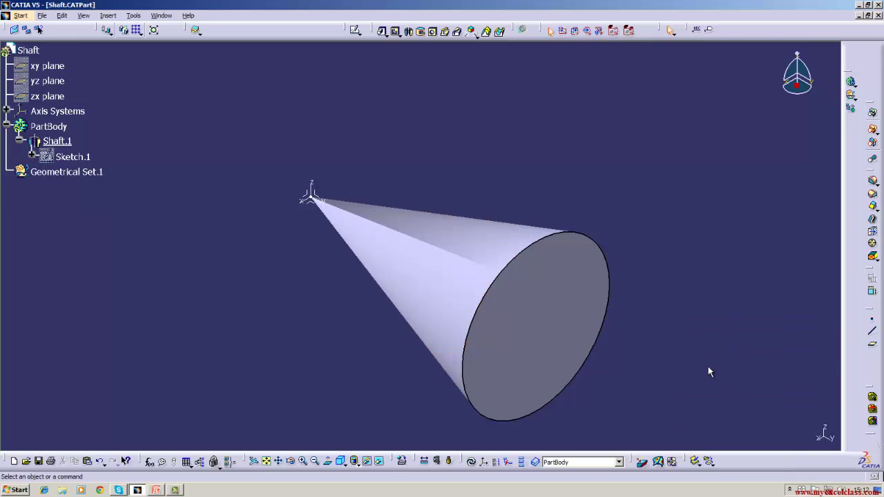
Open the cone's profile sketch for editing and delete its slanted line.
{"action": "right_click", "coordinate": [83, 158]}
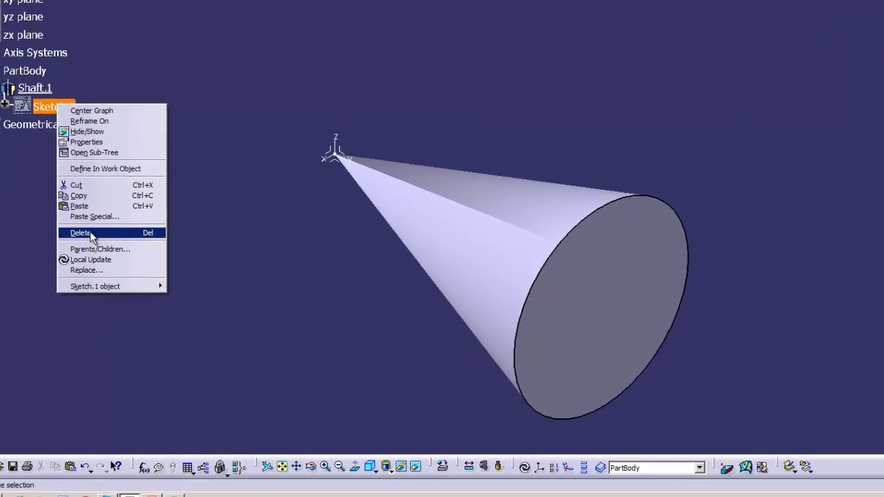
{"action": "left_click", "coordinate": [102, 261]}
{"action": "left_click", "coordinate": [608, 227]}
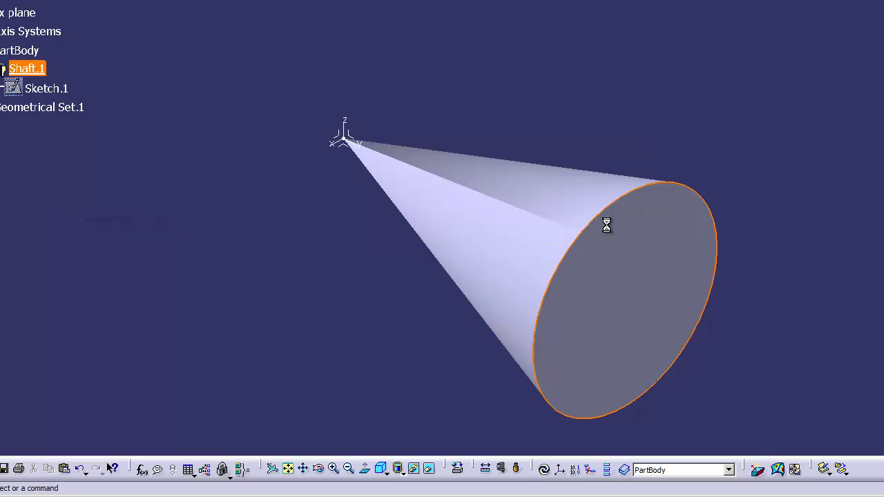
{"action": "double_click", "coordinate": [49, 87]}
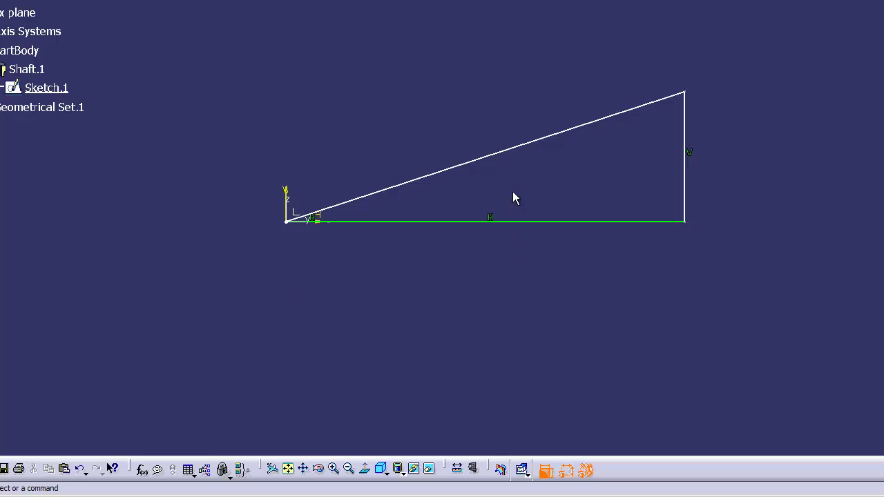
{"action": "right_click", "coordinate": [515, 148]}
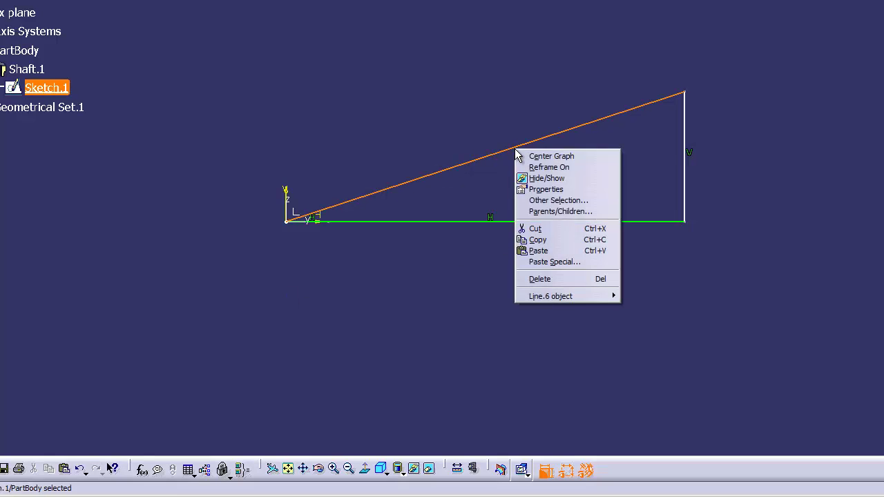
{"action": "left_click", "coordinate": [551, 281]}
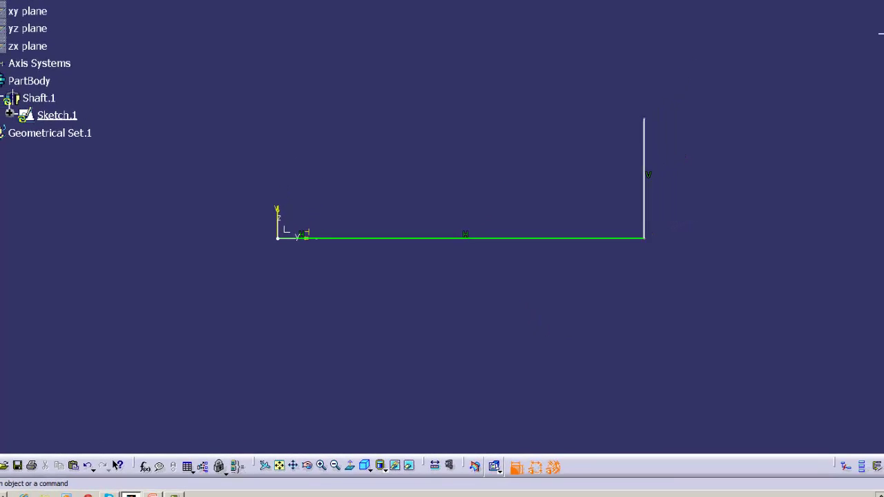
Draw a vertical line about 52 mm up from the origin and a slanted line from its upper end to a point above the far vertical line.
{"action": "left_click", "coordinate": [865, 150]}
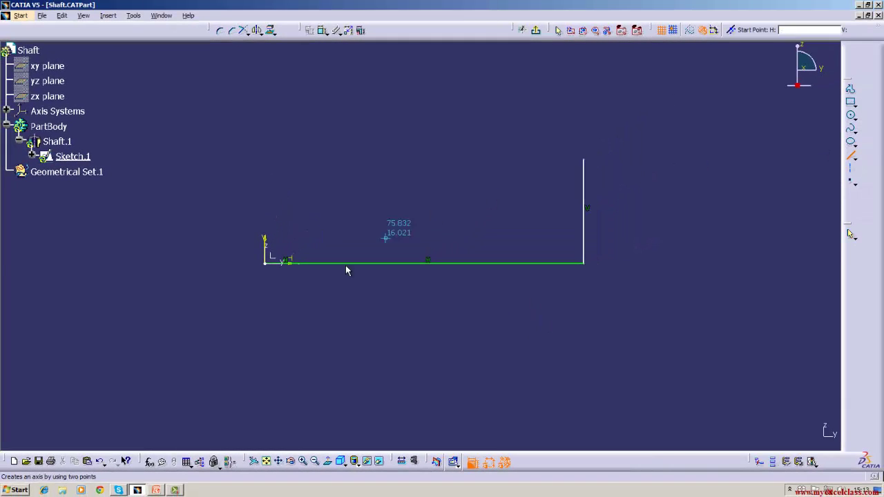
{"action": "left_click", "coordinate": [266, 263]}
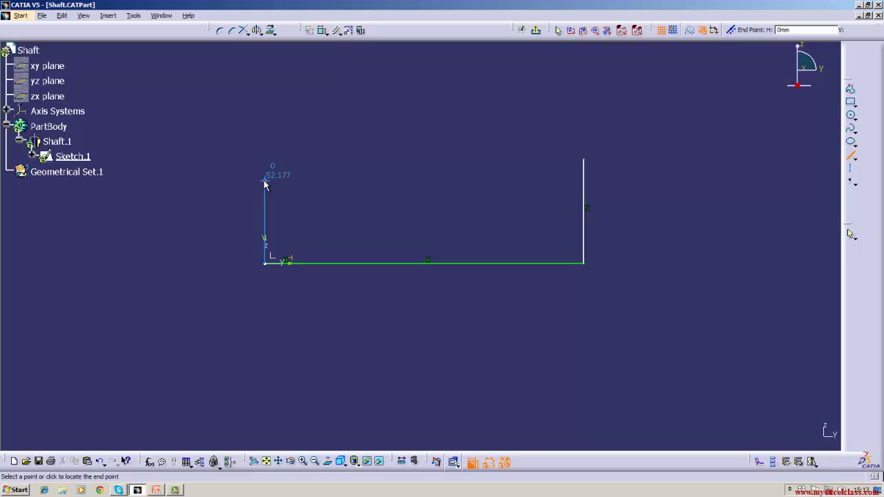
{"action": "left_click", "coordinate": [264, 182]}
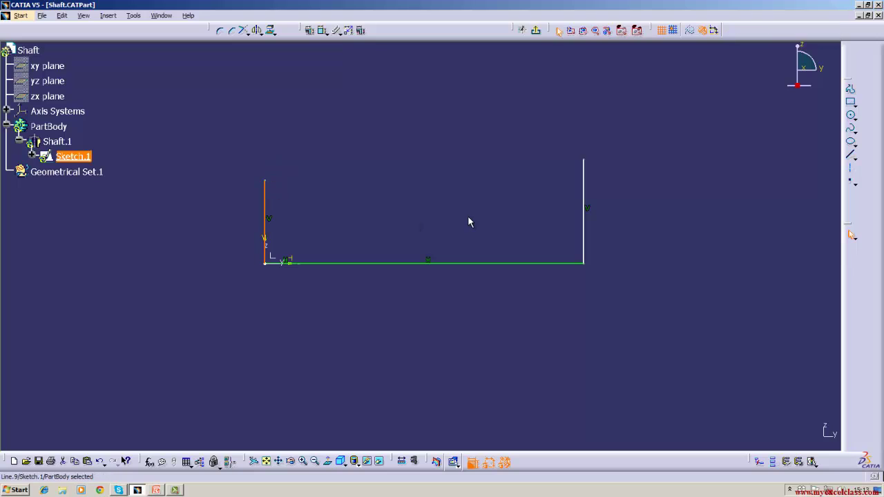
{"action": "left_click", "coordinate": [851, 156]}
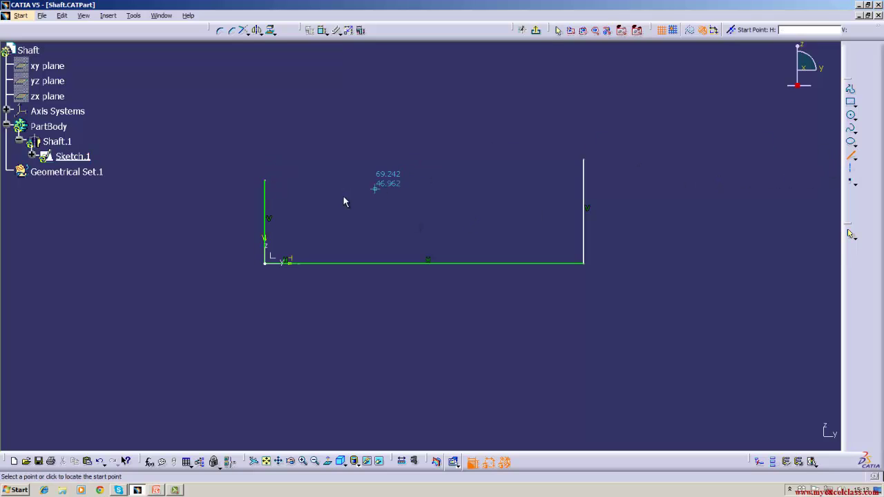
{"action": "left_click", "coordinate": [265, 181]}
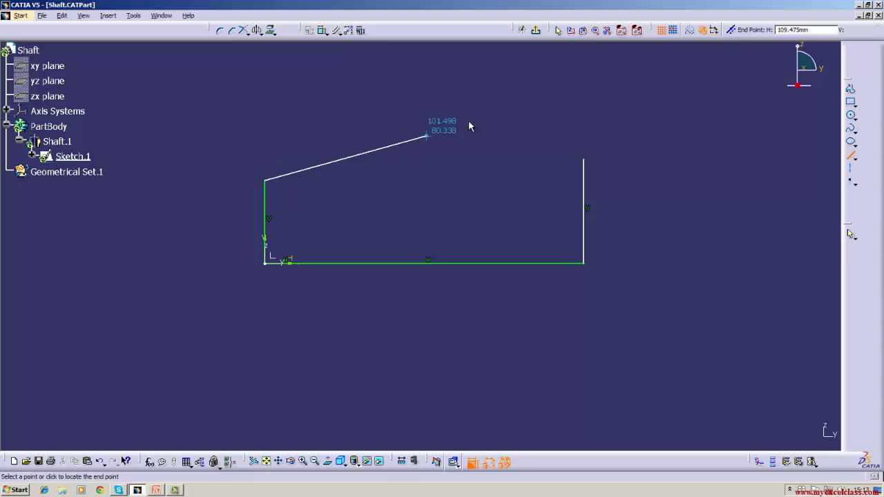
{"action": "left_click", "coordinate": [584, 82]}
{"action": "left_click", "coordinate": [651, 191]}
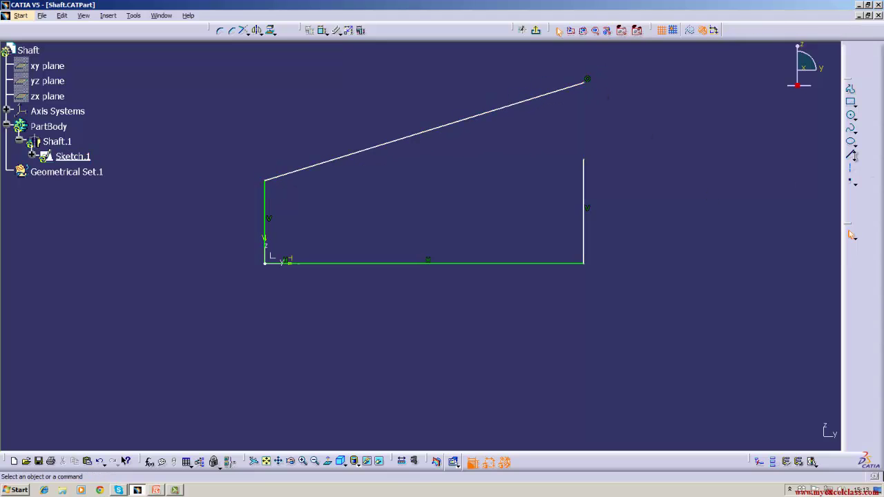
Draw horizontal lines outward from the far vertical line's upper end and the slanted line's end, both ending about 281 mm from the origin.
{"action": "left_click", "coordinate": [851, 157]}
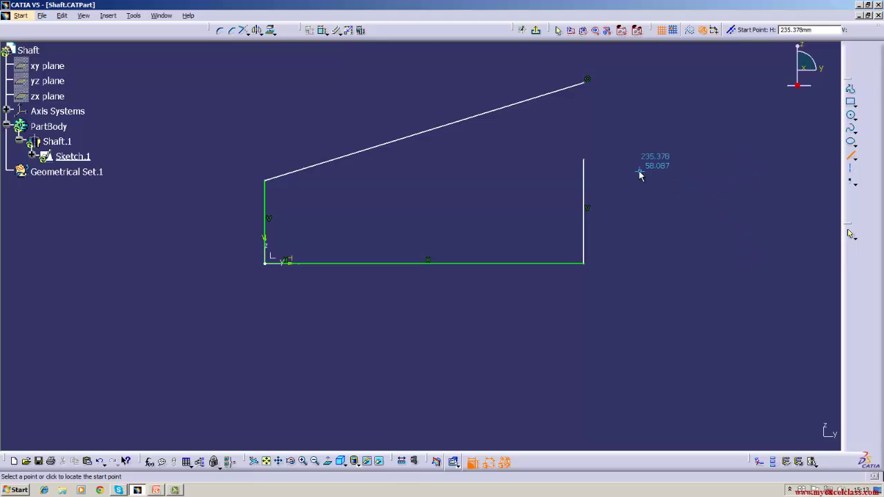
{"action": "left_click", "coordinate": [584, 159]}
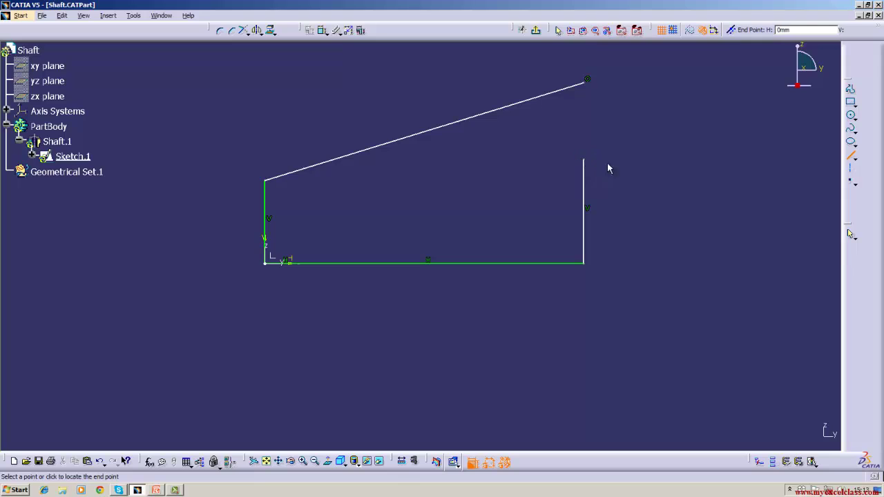
{"action": "left_click", "coordinate": [713, 160]}
{"action": "left_click", "coordinate": [851, 155]}
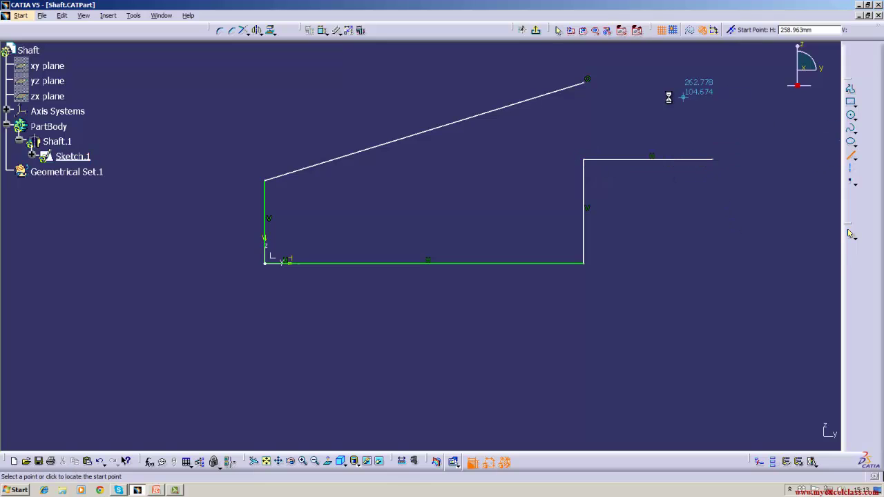
{"action": "left_click", "coordinate": [587, 80]}
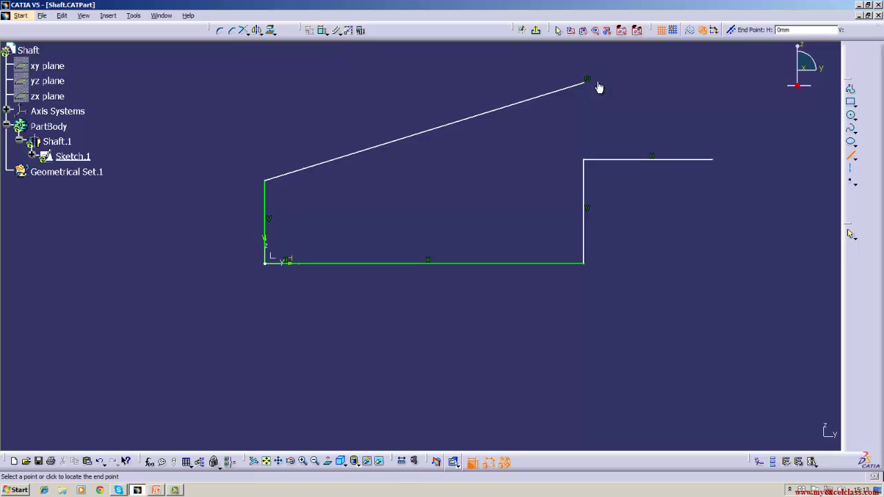
{"action": "left_click", "coordinate": [714, 83]}
{"action": "left_click", "coordinate": [788, 147]}
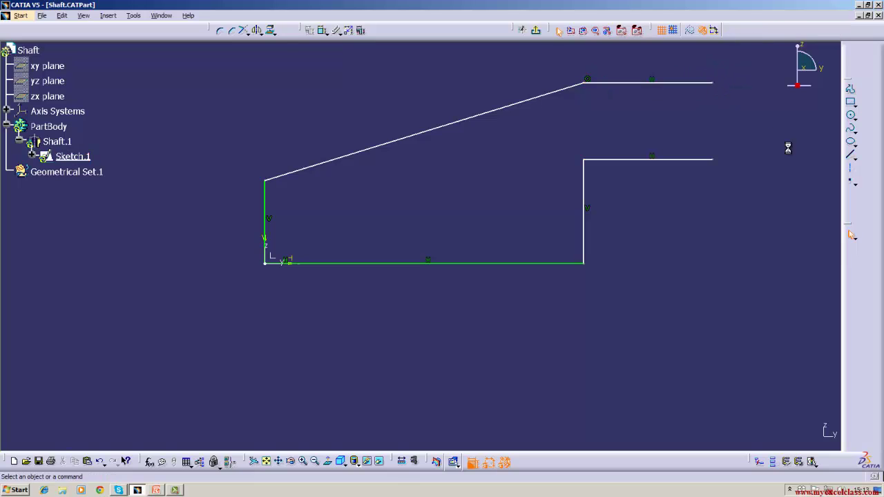
Join the outer ends of the two horizontal lines with a vertical line and trim its overshoot at the upper corner.
{"action": "left_click", "coordinate": [853, 159]}
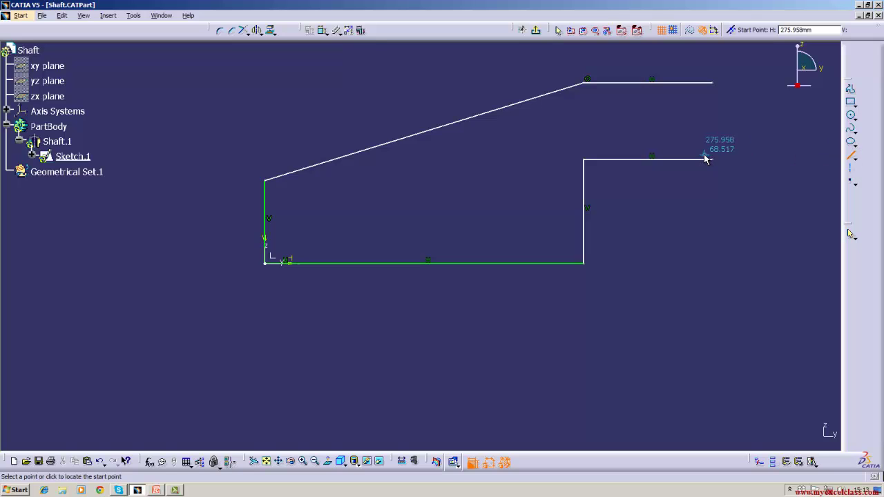
{"action": "left_click", "coordinate": [713, 160]}
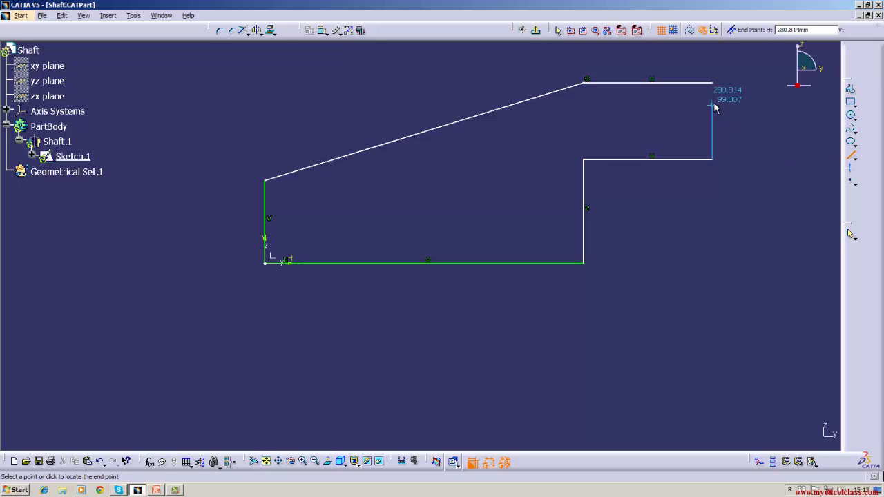
{"action": "left_click", "coordinate": [711, 67]}
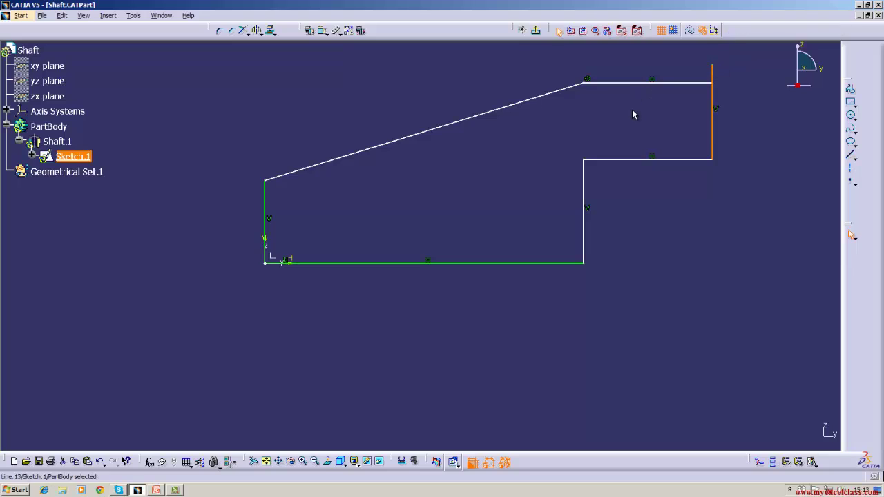
{"action": "left_click", "coordinate": [243, 31]}
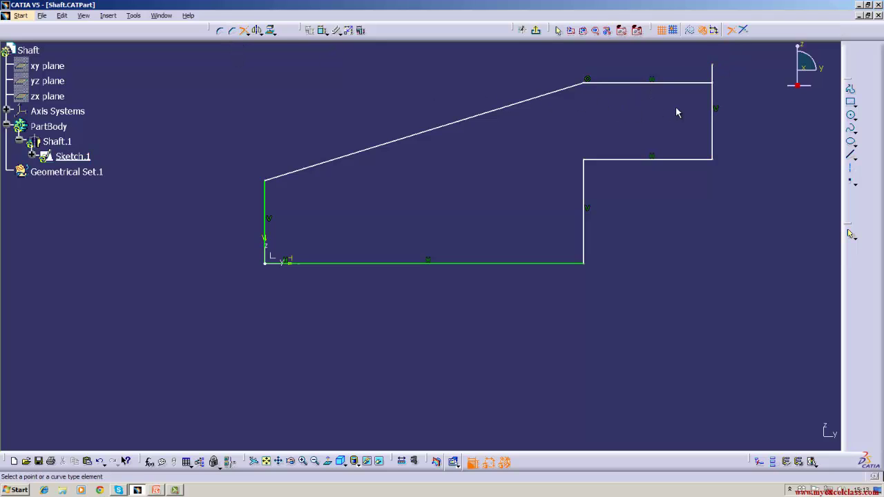
{"action": "left_click", "coordinate": [688, 83]}
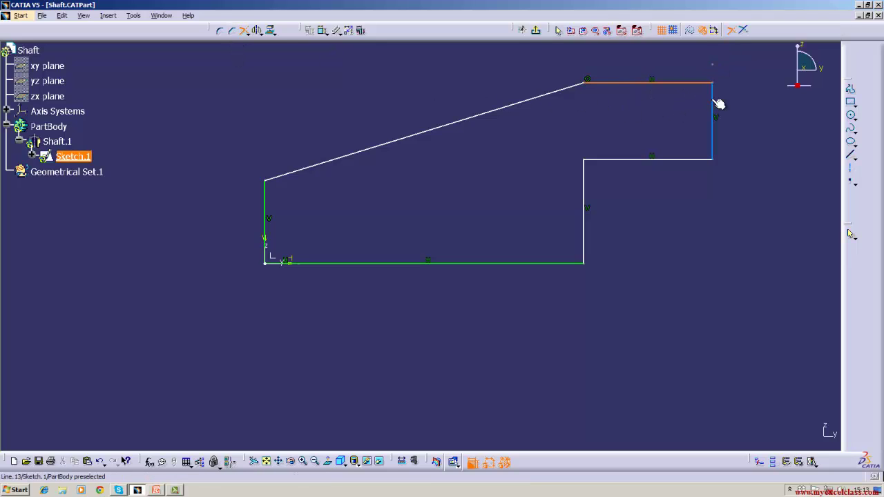
{"action": "left_click", "coordinate": [713, 104]}
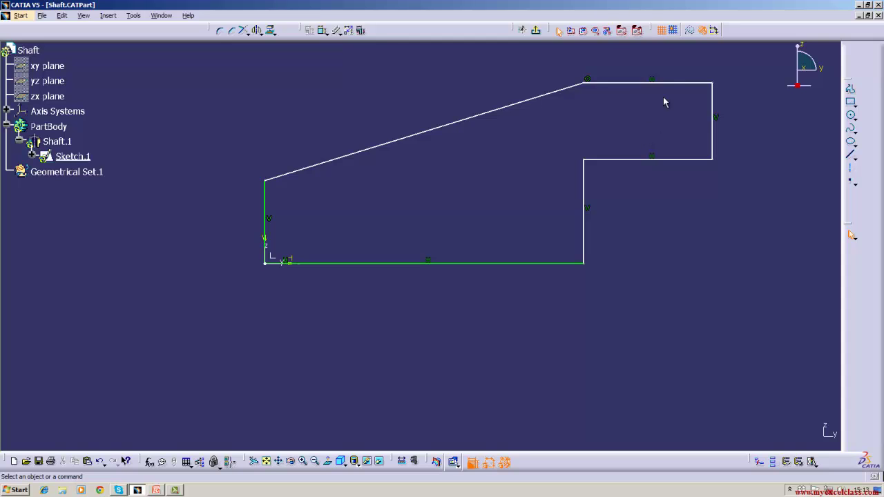
Exit the sketch, update the shaft to the extended profile and inspect its recessed end.
{"action": "left_click", "coordinate": [535, 30]}
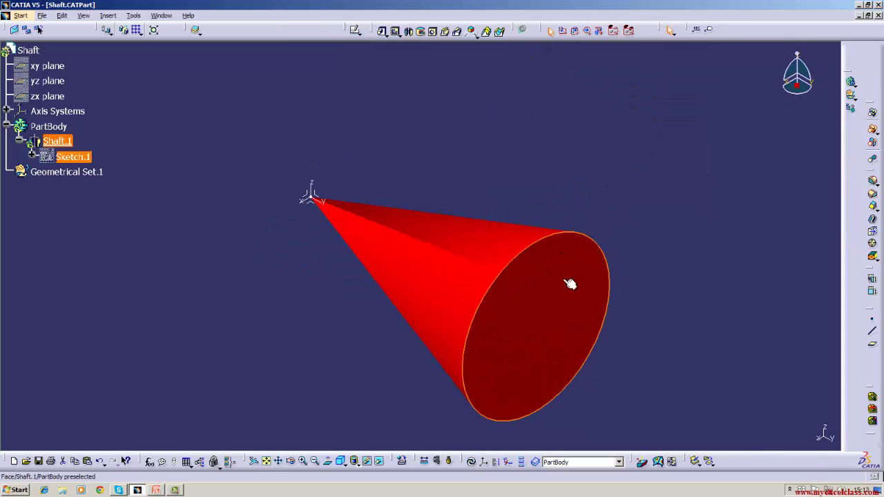
{"action": "left_click", "coordinate": [472, 462]}
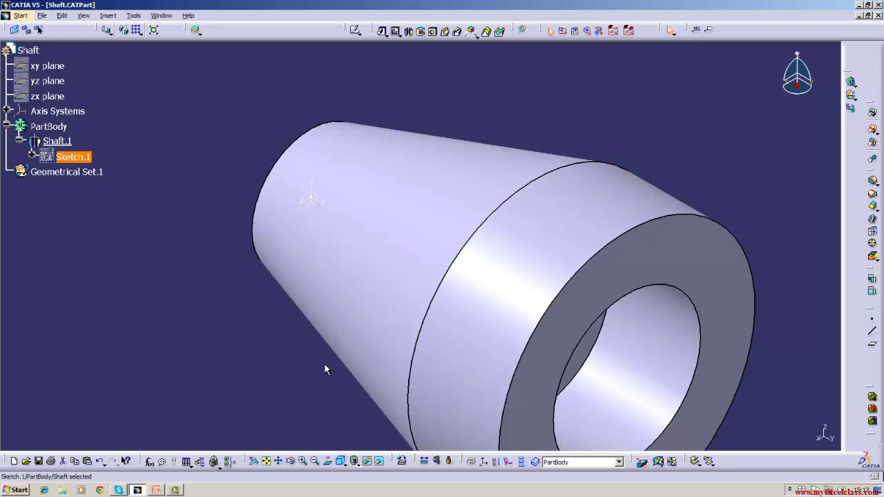
{"action": "middle_click_drag", "start_coordinate": [296, 359], "coordinate": [220, 194]}
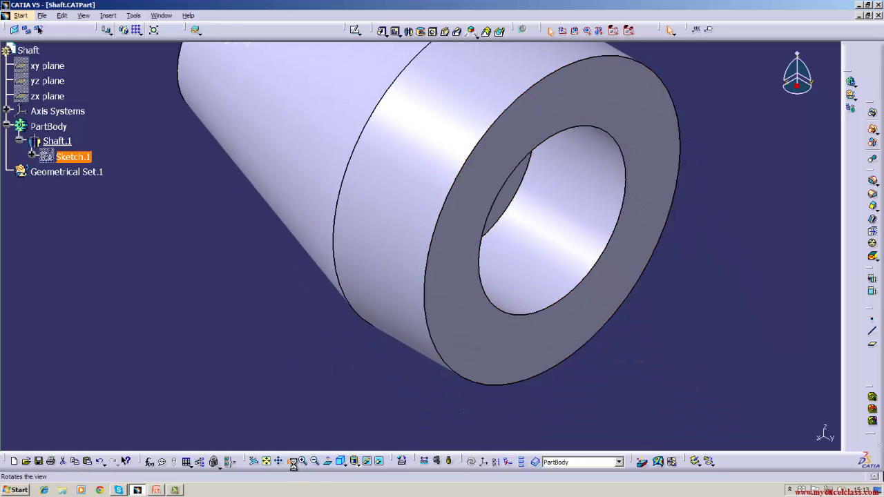
{"action": "left_click_drag", "start_coordinate": [293, 464], "coordinate": [407, 421]}
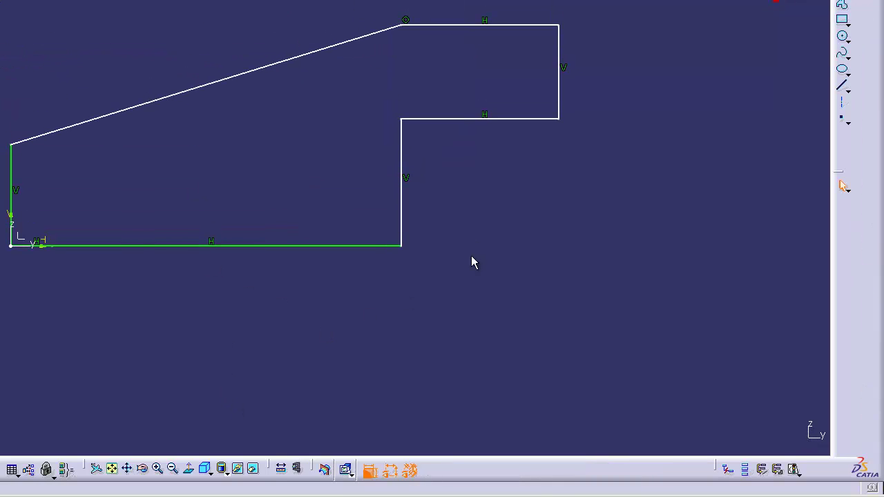
Delete the two outer horizontal lines and the vertical line joining them from the shaft's profile sketch.
{"action": "right_click", "coordinate": [478, 123]}
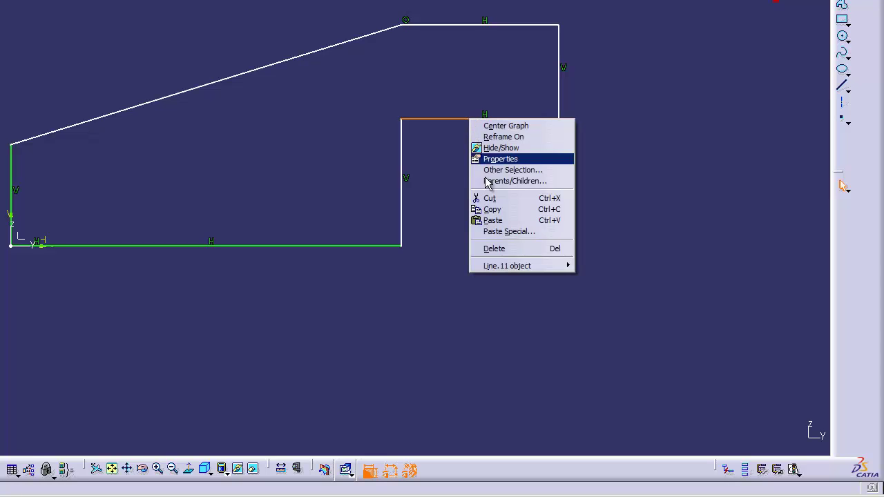
{"action": "left_click", "coordinate": [500, 246]}
{"action": "right_click", "coordinate": [563, 105]}
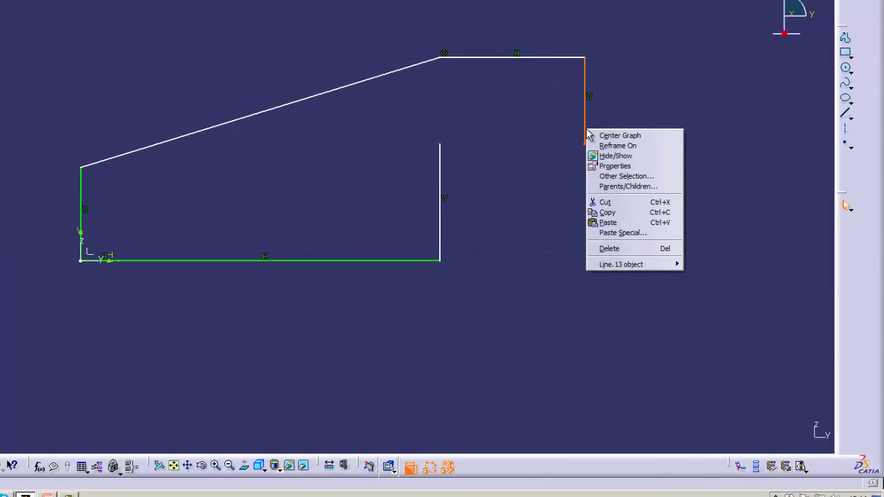
{"action": "left_click", "coordinate": [580, 231]}
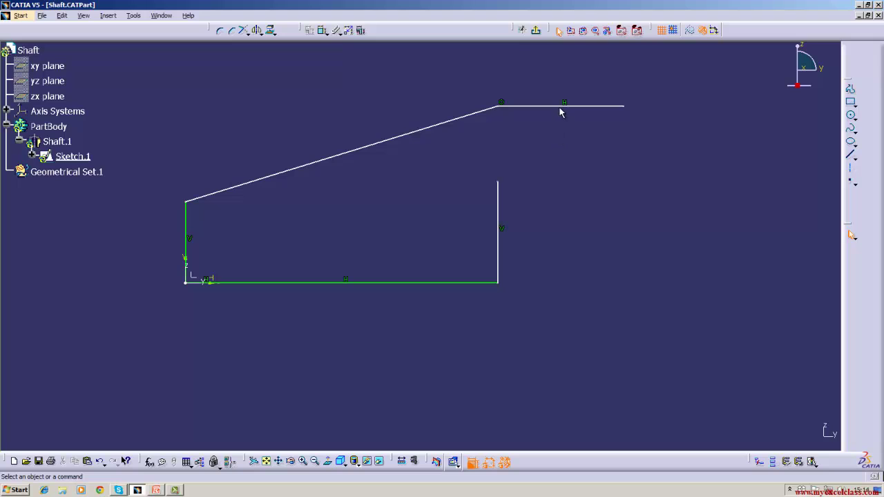
{"action": "right_click", "coordinate": [560, 113]}
{"action": "left_click", "coordinate": [578, 211]}
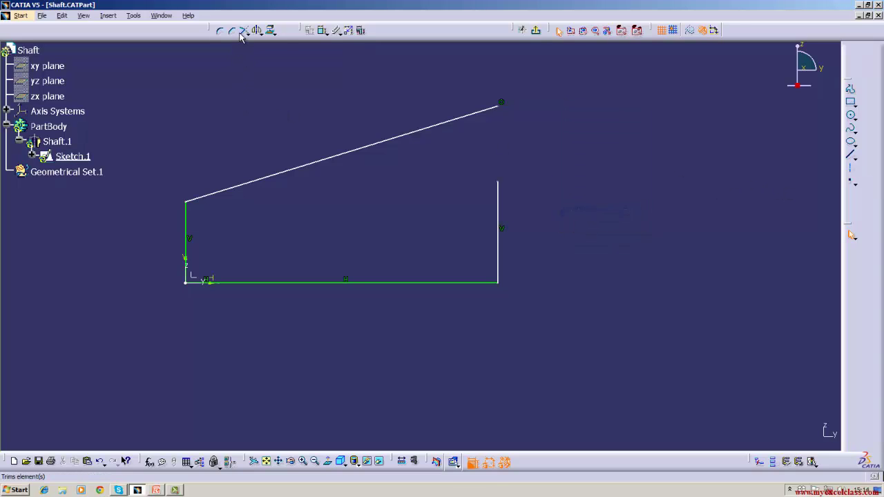
Trim the slanted line and the far vertical line to their common corner to close the profile.
{"action": "left_click", "coordinate": [421, 139]}
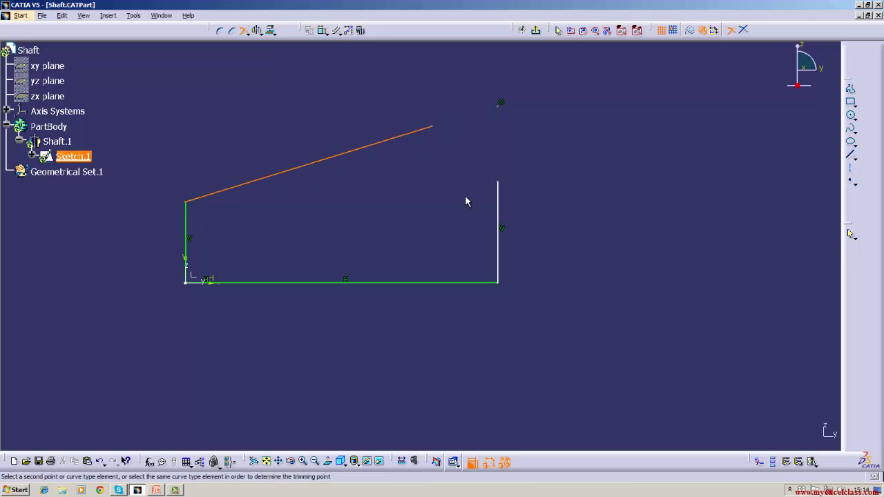
{"action": "left_click", "coordinate": [496, 210]}
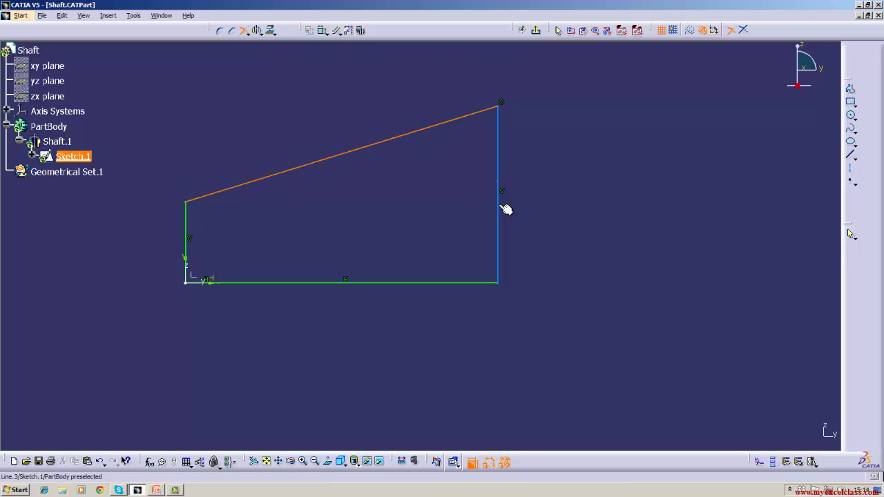
Exit the sketch, update the shaft, and shell it with 3 mm inside thickness, removing its large end face.
{"action": "left_click", "coordinate": [538, 32]}
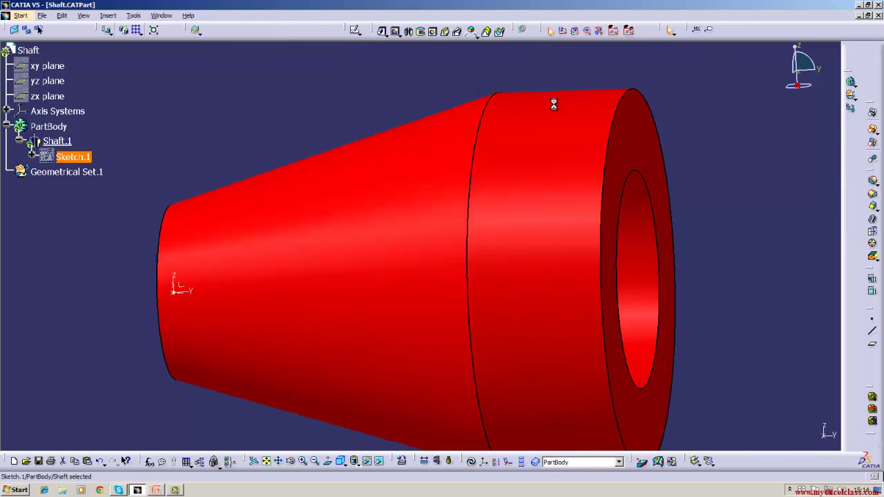
{"action": "left_click", "coordinate": [471, 463]}
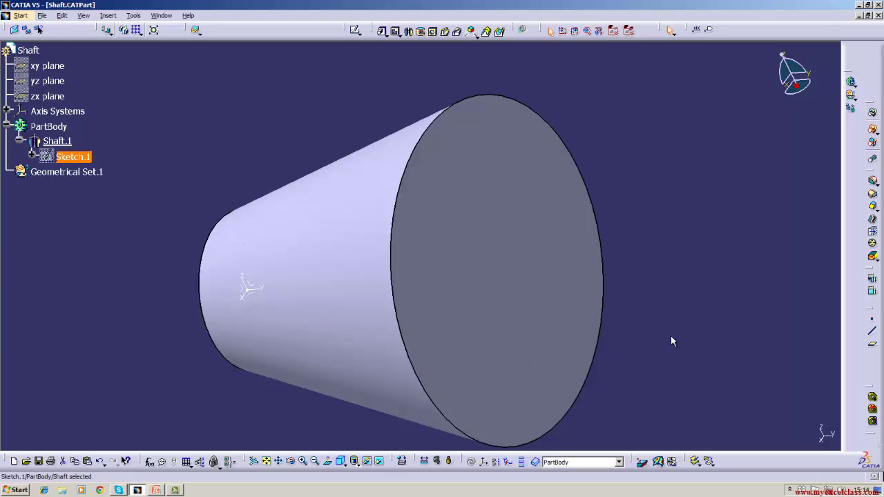
{"action": "left_click", "coordinate": [873, 220]}
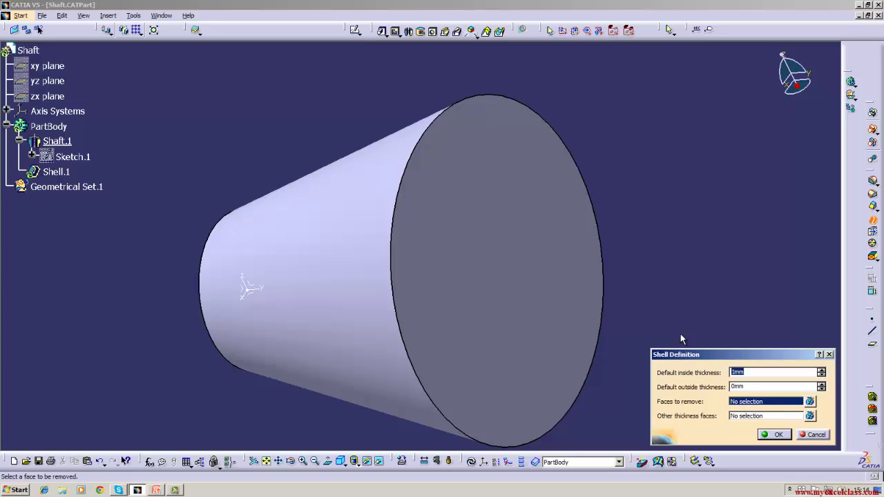
{"action": "type", "text": "3"}
{"action": "left_click", "coordinate": [570, 370]}
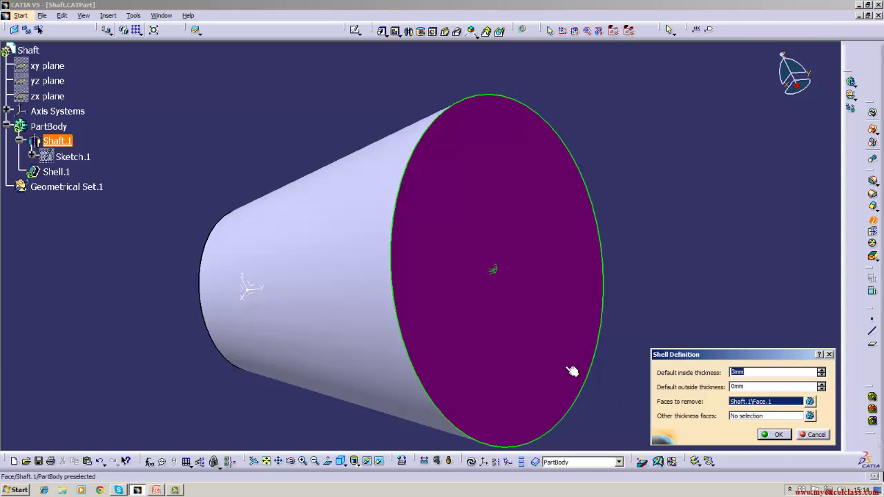
{"action": "left_click", "coordinate": [779, 436]}
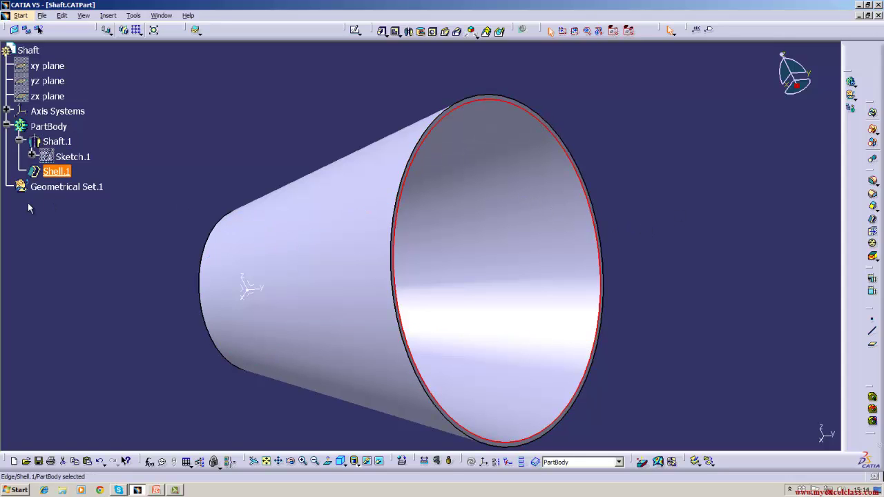
Review the shell's definition without changes and inspect the hollowed cone from its large open end.
{"action": "double_click", "coordinate": [46, 167]}
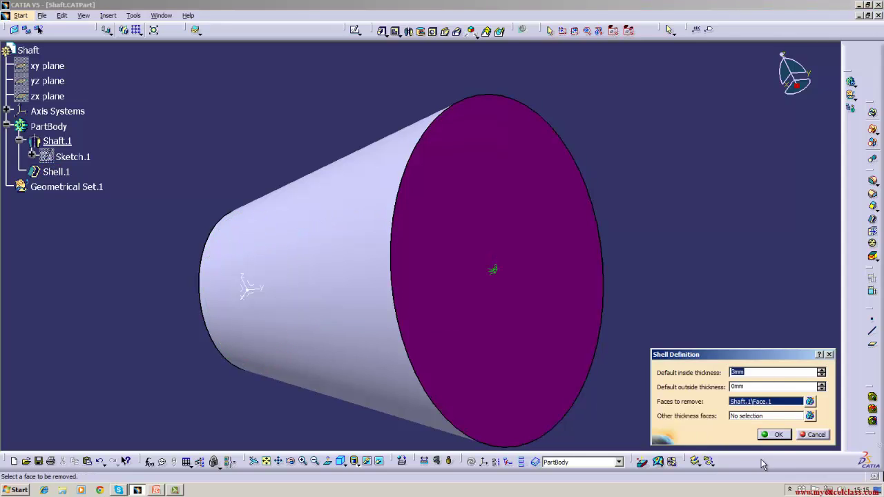
{"action": "left_click", "coordinate": [777, 436]}
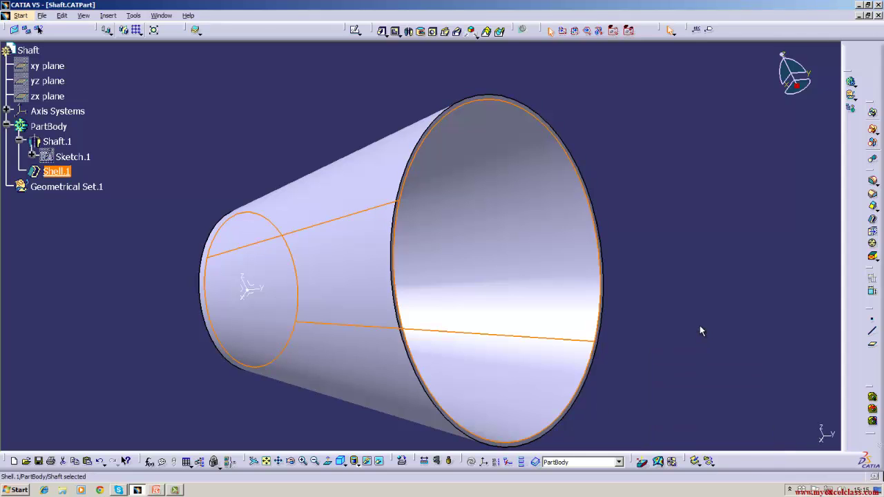
{"action": "left_click", "coordinate": [293, 463]}
{"action": "left_click_drag", "start_coordinate": [313, 392], "coordinate": [274, 321]}
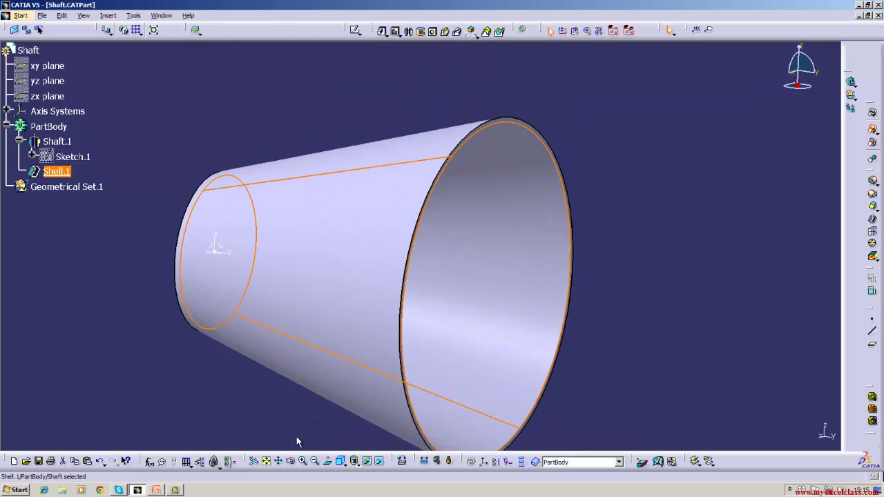
{"action": "left_click", "coordinate": [297, 440]}
{"action": "middle_click_drag", "start_coordinate": [294, 437], "coordinate": [404, 401]}
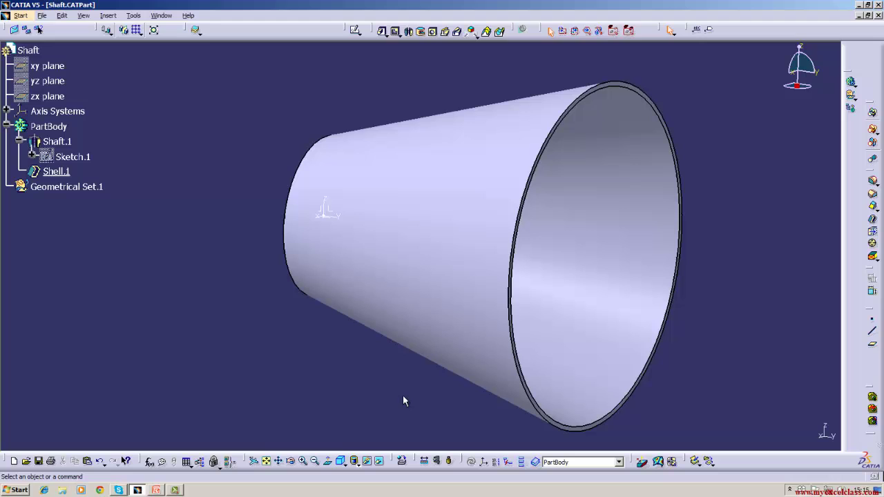
Add the small end face to the shell's faces to remove.
{"action": "left_click", "coordinate": [291, 461]}
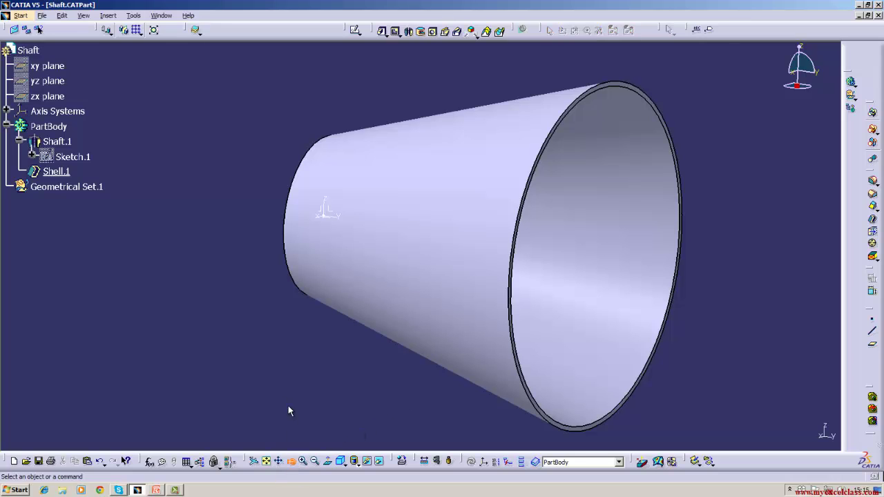
{"action": "left_click_drag", "start_coordinate": [289, 411], "coordinate": [534, 276]}
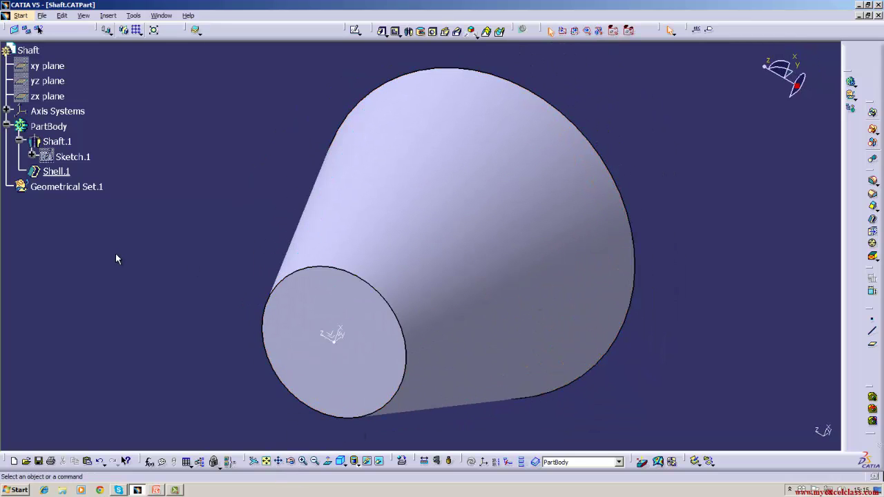
{"action": "double_click", "coordinate": [56, 172]}
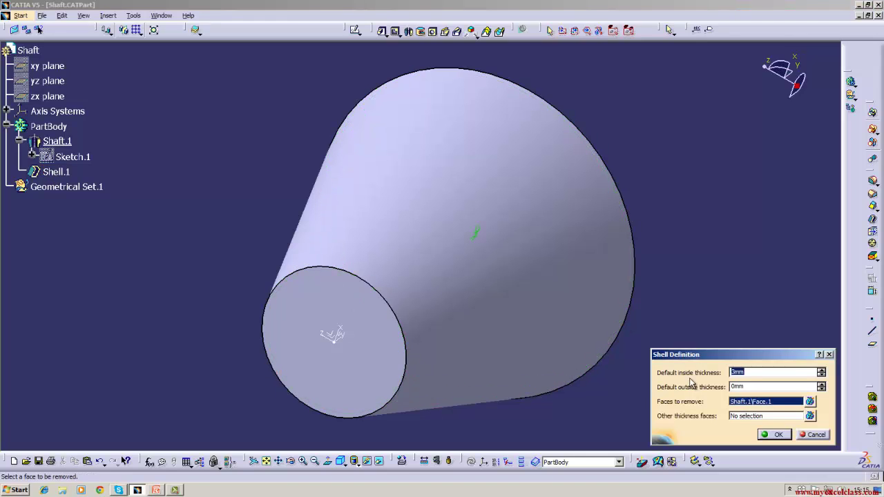
{"action": "left_click", "coordinate": [392, 373]}
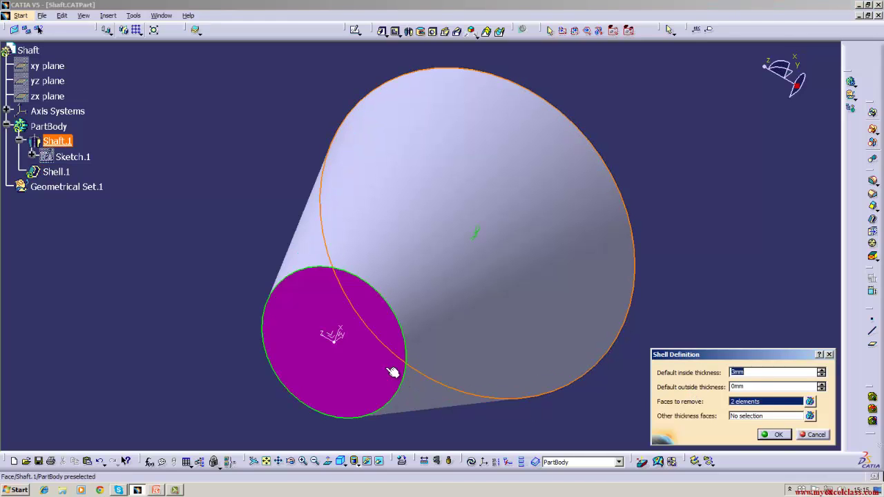
{"action": "left_click", "coordinate": [766, 434]}
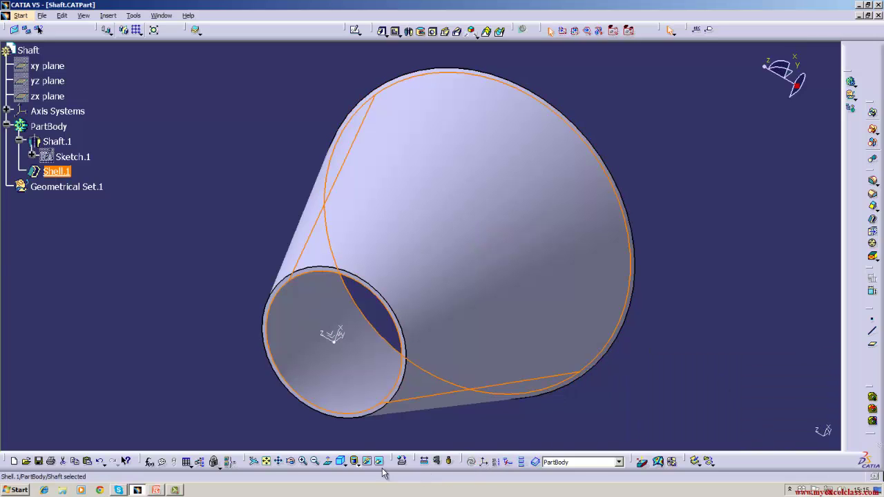
Show the shelled cone in isometric view and save the part.
{"action": "left_click", "coordinate": [341, 461]}
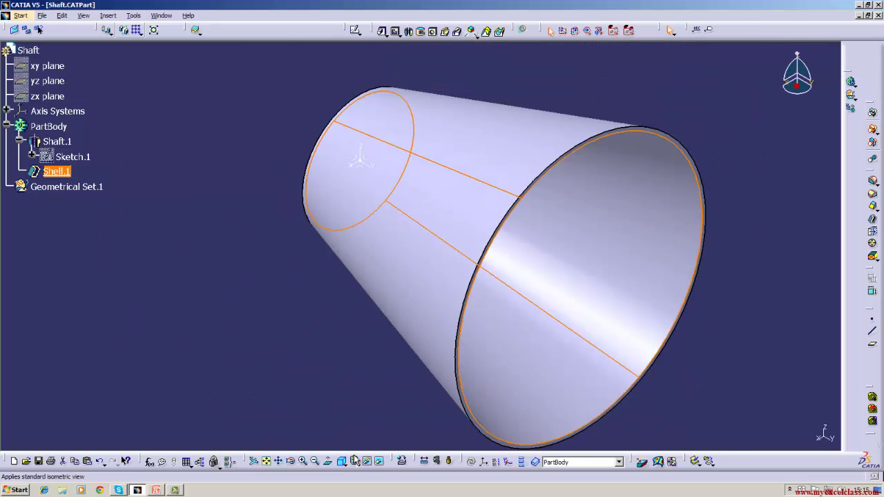
{"action": "left_click", "coordinate": [347, 385]}
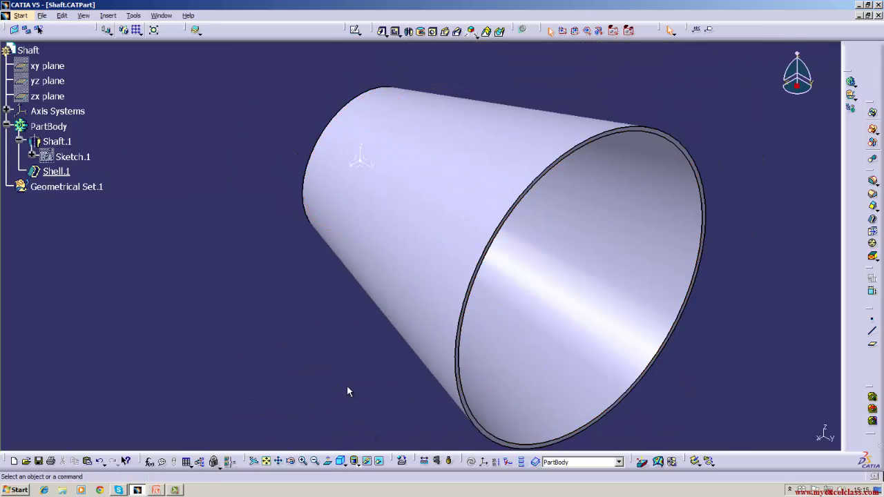
{"action": "left_click", "coordinate": [43, 16]}
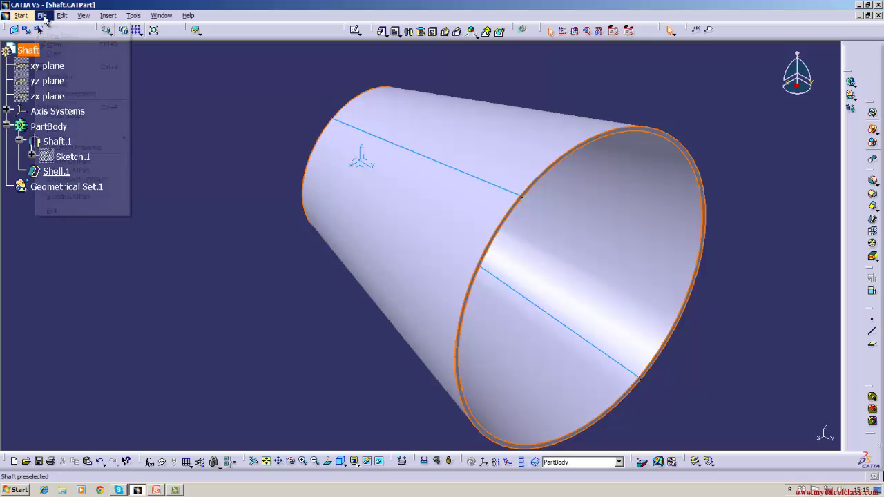
{"action": "left_click", "coordinate": [52, 68]}
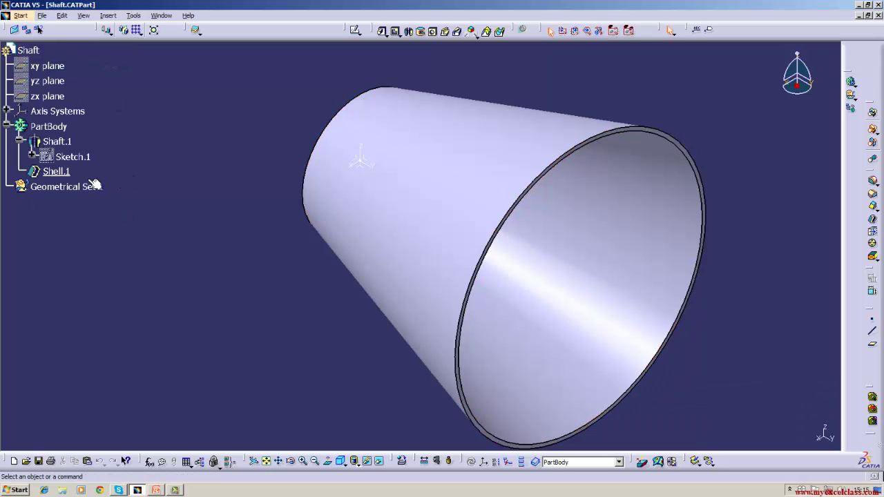
Delete the shell feature from the part.
{"action": "right_click", "coordinate": [61, 176]}
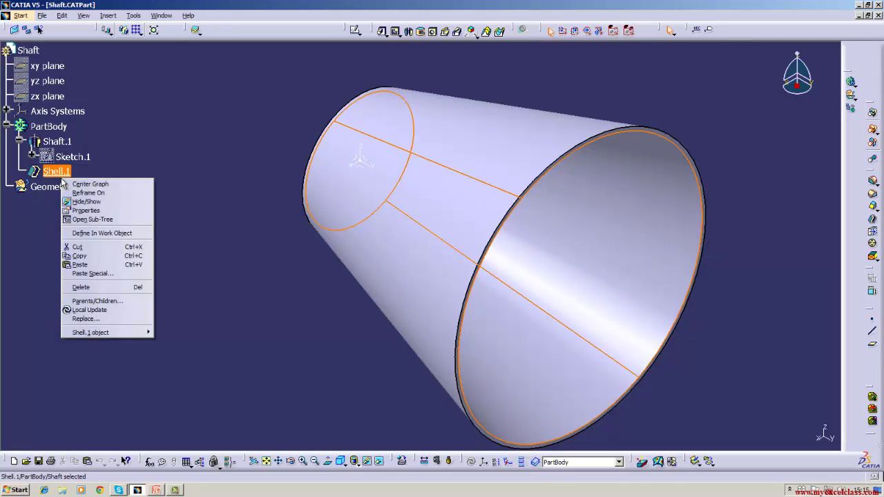
{"action": "left_click", "coordinate": [80, 288]}
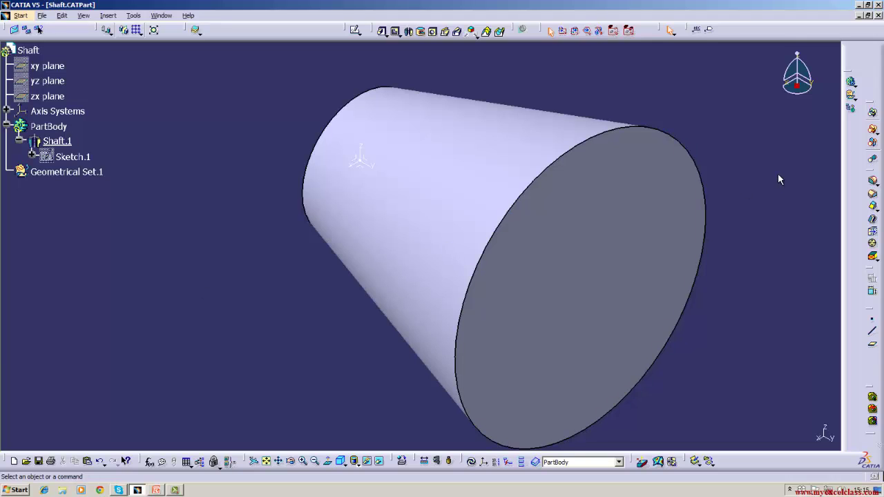
Try a 3 mm shell with the conical side face removed, and delete that shell again.
{"action": "left_click", "coordinate": [872, 219]}
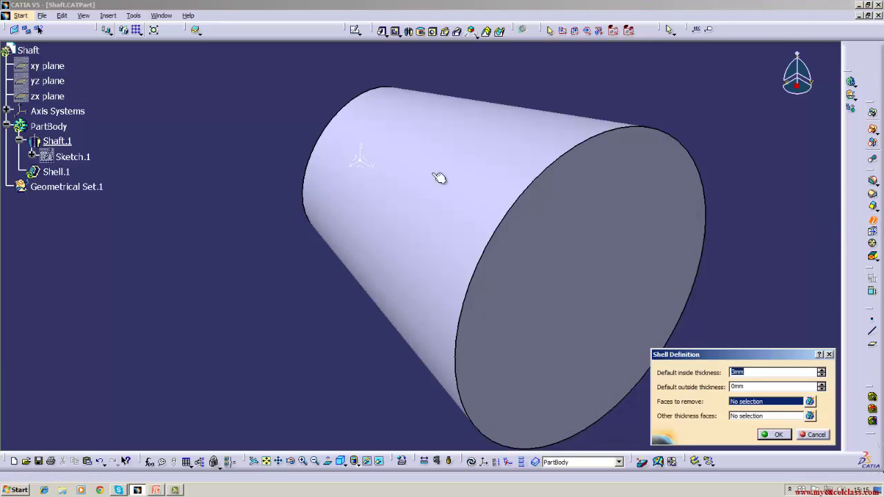
{"action": "left_click", "coordinate": [433, 173]}
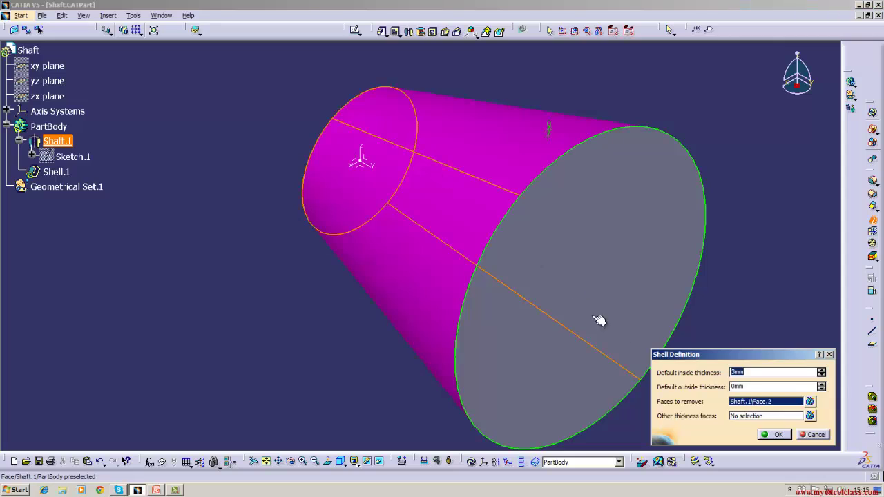
{"action": "left_click", "coordinate": [775, 435]}
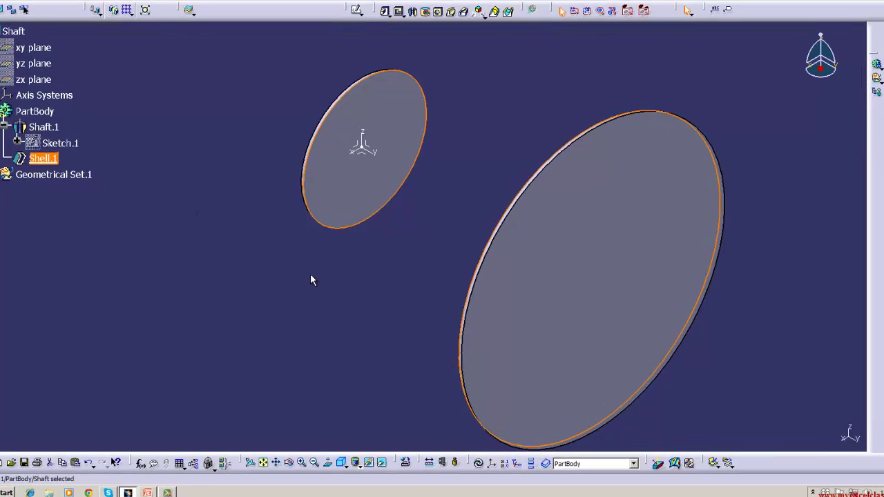
{"action": "right_click", "coordinate": [53, 159]}
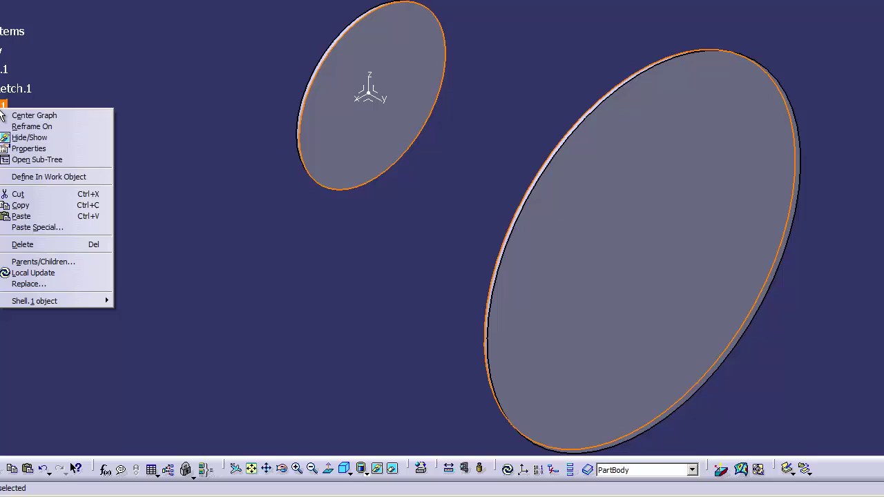
{"action": "left_click", "coordinate": [12, 244]}
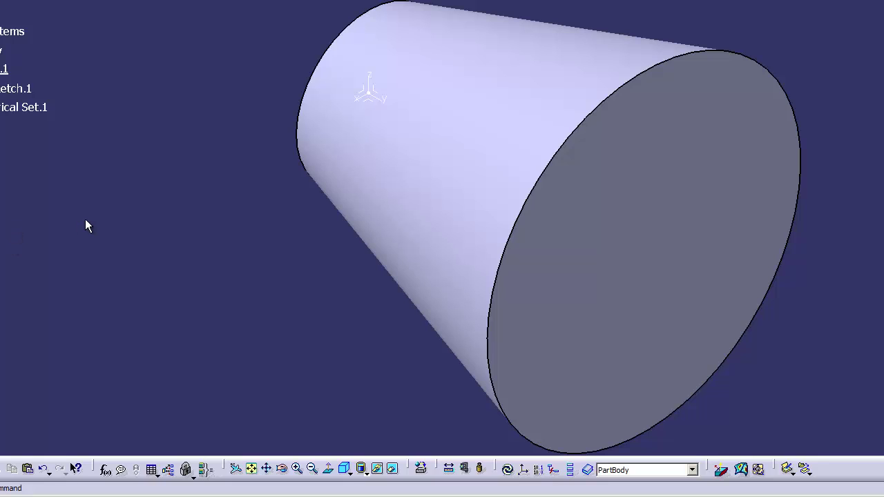
{"action": "middle_click_drag", "start_coordinate": [85, 220], "coordinate": [62, 189]}
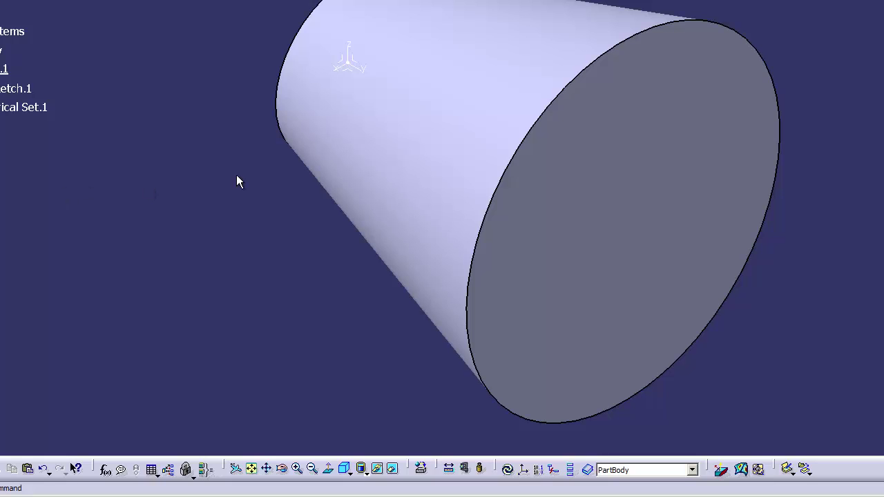
Open the shaft's profile sketch and delete its slanted line and its far vertical line.
{"action": "double_click", "coordinate": [17, 89]}
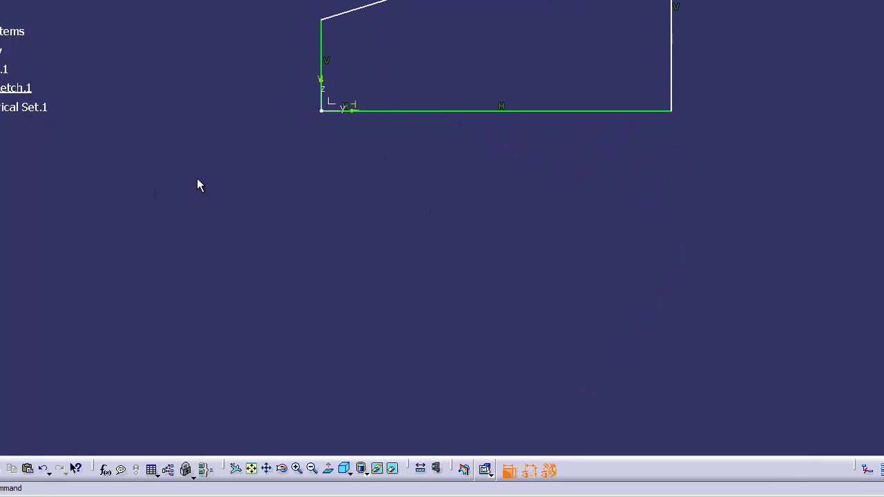
{"action": "middle_click_drag", "start_coordinate": [197, 181], "coordinate": [185, 311]}
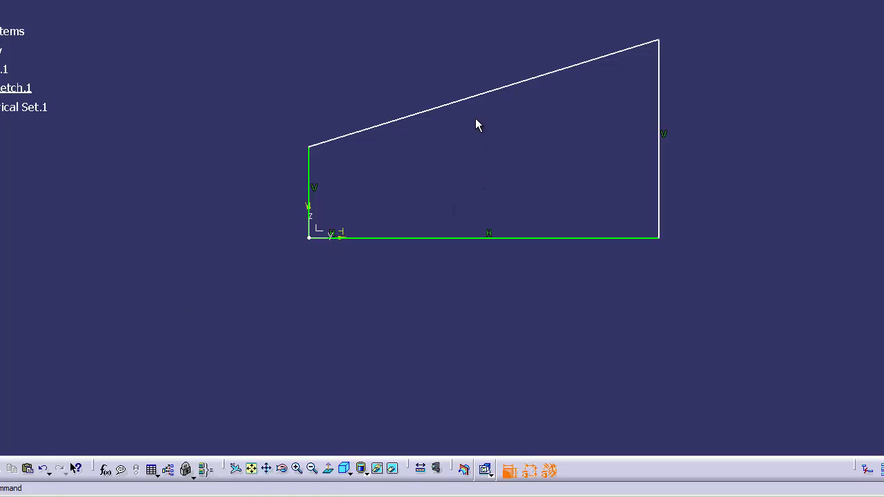
{"action": "right_click", "coordinate": [482, 94]}
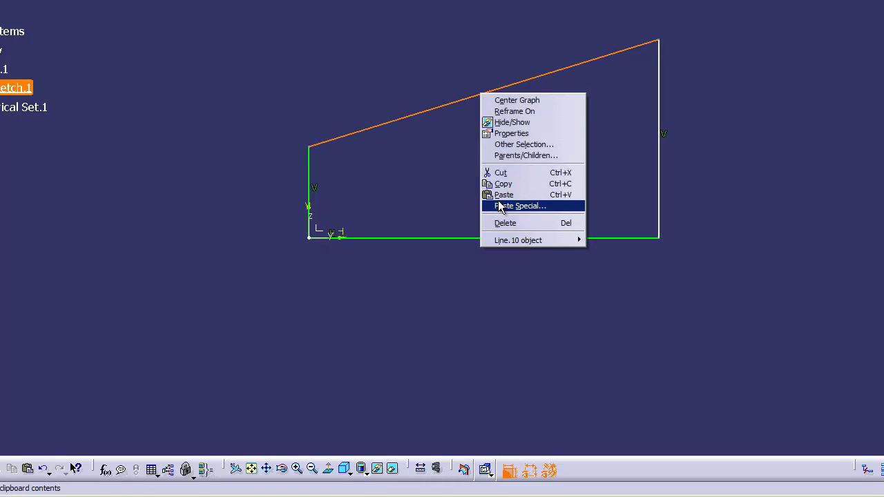
{"action": "left_click", "coordinate": [505, 223]}
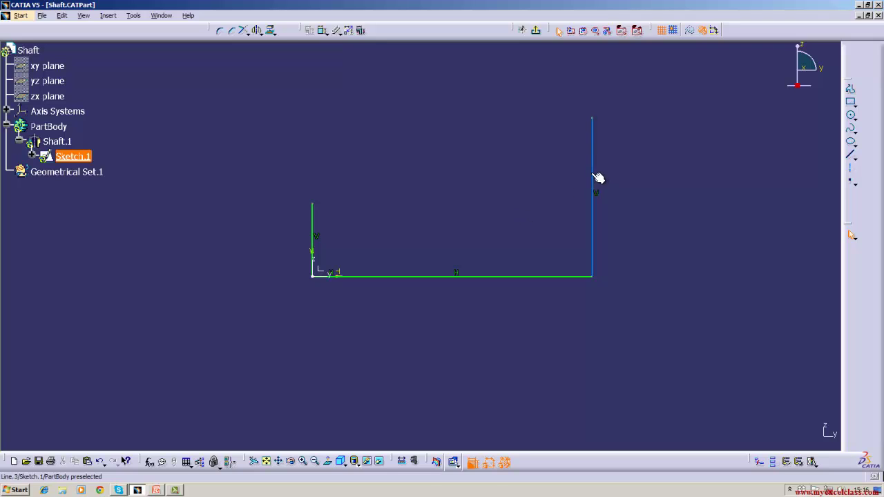
{"action": "right_click", "coordinate": [593, 175]}
{"action": "left_click", "coordinate": [613, 278]}
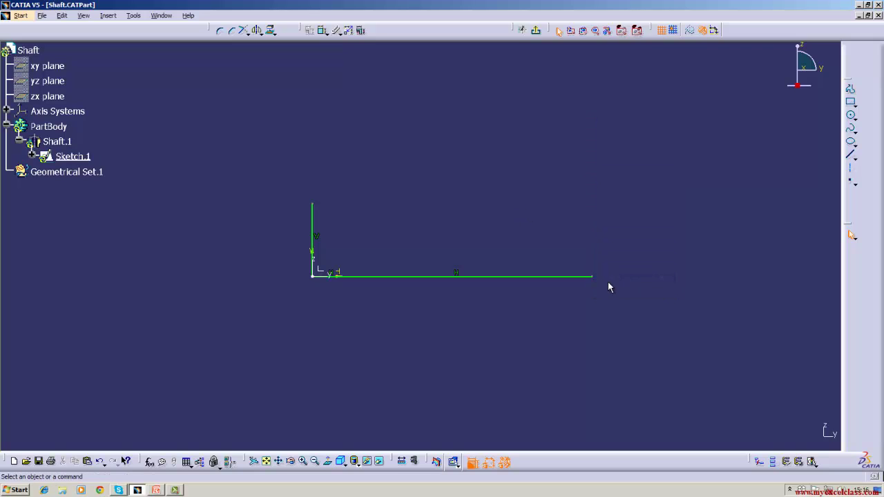
Draw a tall vertical line up from the horizontal base line, a short distance beyond the existing short vertical line.
{"action": "left_click", "coordinate": [852, 159]}
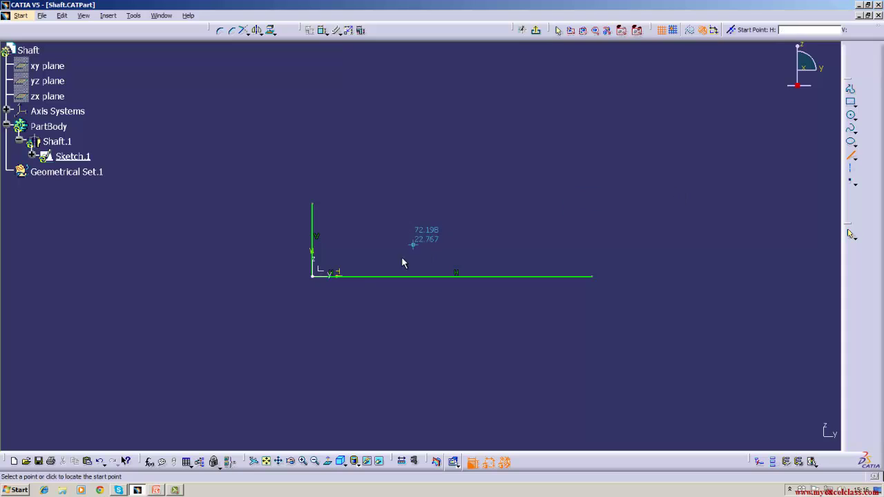
{"action": "left_click", "coordinate": [359, 277]}
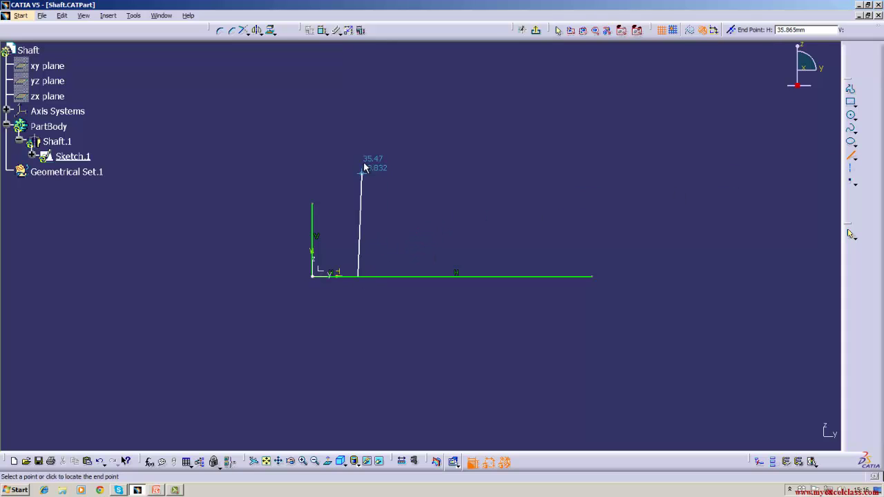
{"action": "left_click", "coordinate": [358, 95]}
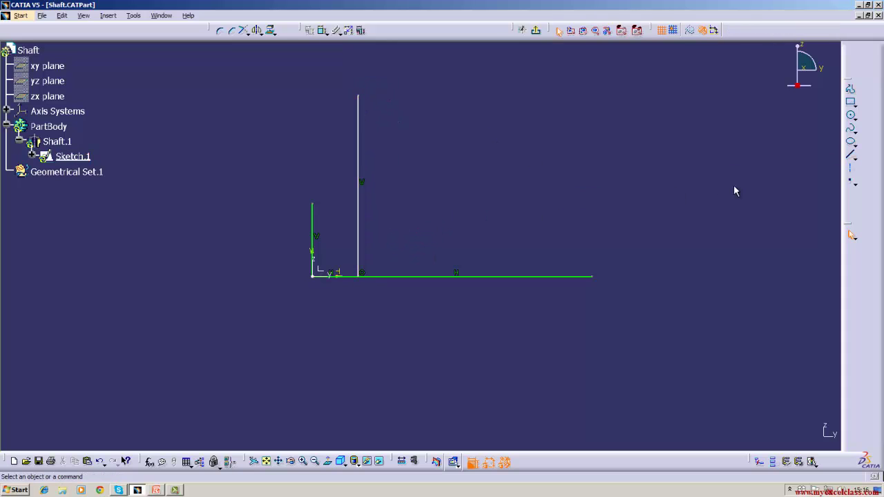
Draw a horizontal line from the top of the tall vertical line, extending past the short vertical line.
{"action": "left_click", "coordinate": [853, 156]}
{"action": "left_click", "coordinate": [357, 95]}
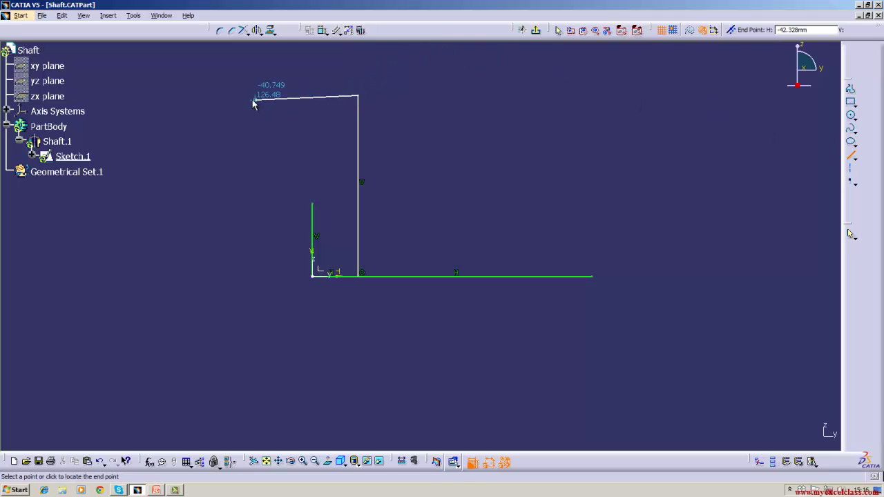
{"action": "left_click", "coordinate": [252, 96]}
{"action": "left_click", "coordinate": [618, 169]}
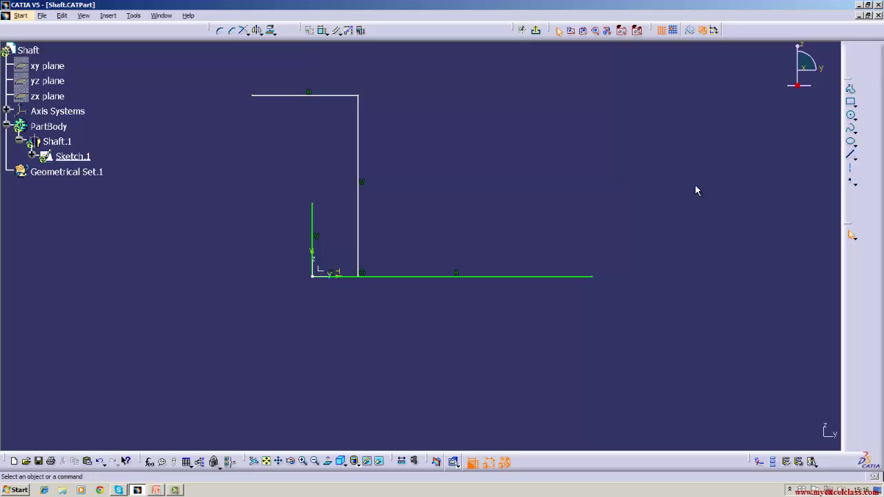
Trim the short vertical line to the upper horizontal line and the tall vertical line to the base line, closing a narrow rectangle.
{"action": "left_click", "coordinate": [244, 31]}
{"action": "left_click", "coordinate": [315, 216]}
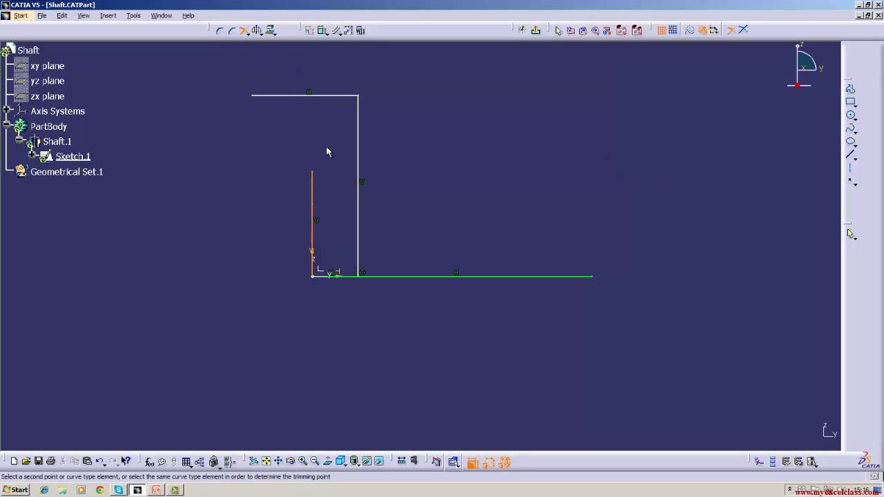
{"action": "left_click", "coordinate": [349, 96]}
{"action": "left_click", "coordinate": [345, 96]}
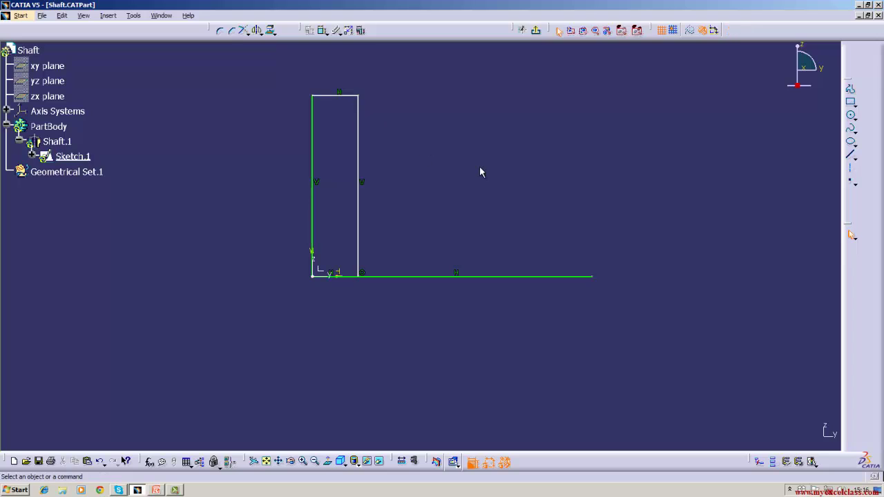
{"action": "left_click", "coordinate": [245, 30]}
{"action": "left_click", "coordinate": [359, 206]}
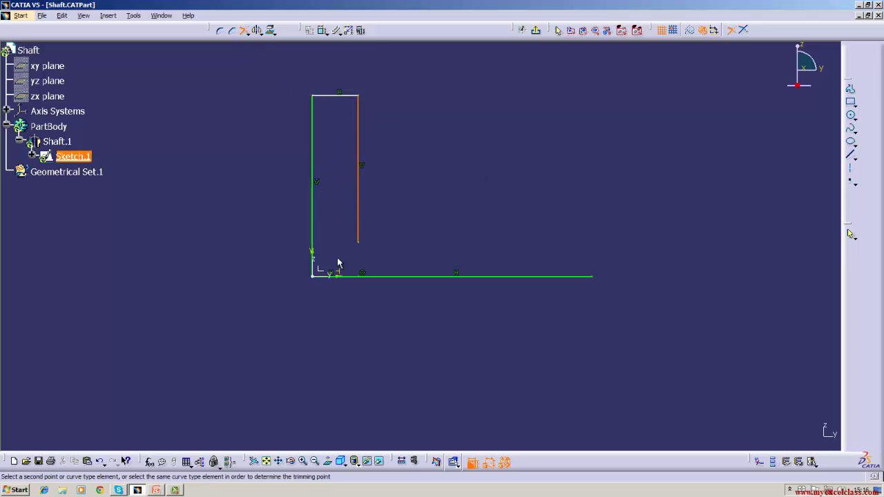
{"action": "left_click", "coordinate": [342, 278]}
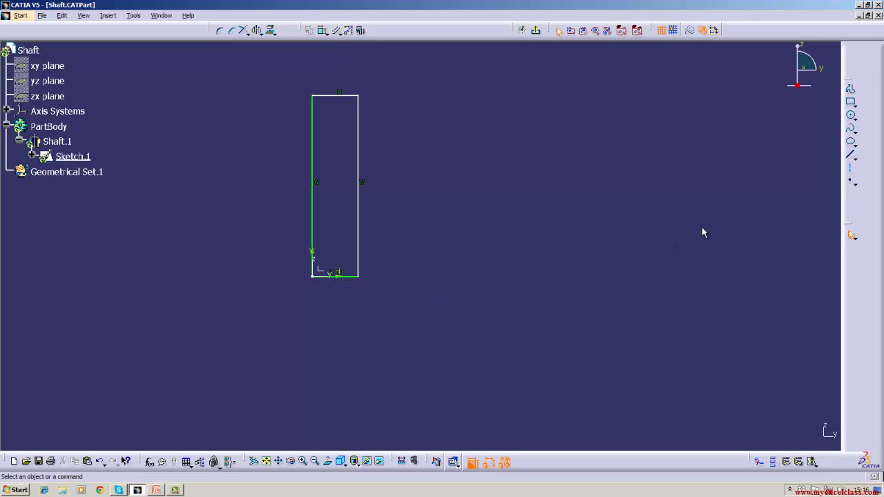
Draw a horizontal line across the rectangle a short distance above its base line.
{"action": "left_click", "coordinate": [851, 154]}
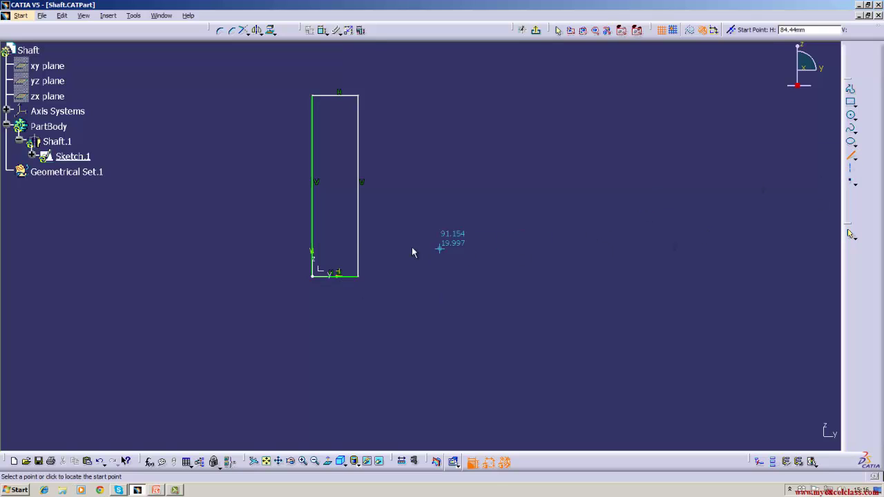
{"action": "left_click", "coordinate": [313, 234]}
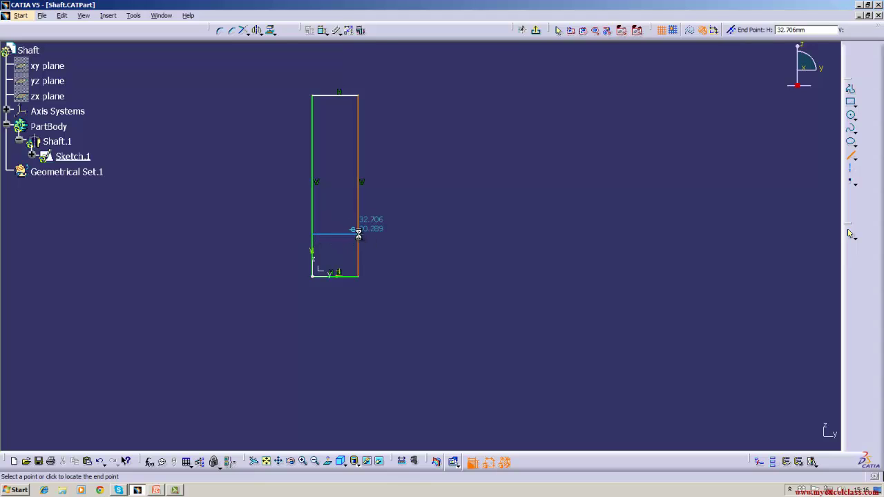
{"action": "left_click", "coordinate": [358, 234]}
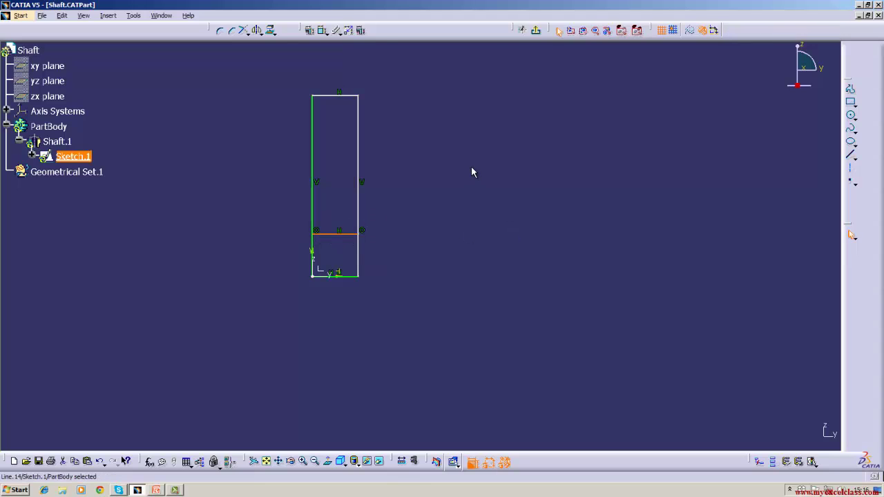
Trim both vertical lines against the new cross line, keeping only the parts above it.
{"action": "left_click", "coordinate": [246, 30]}
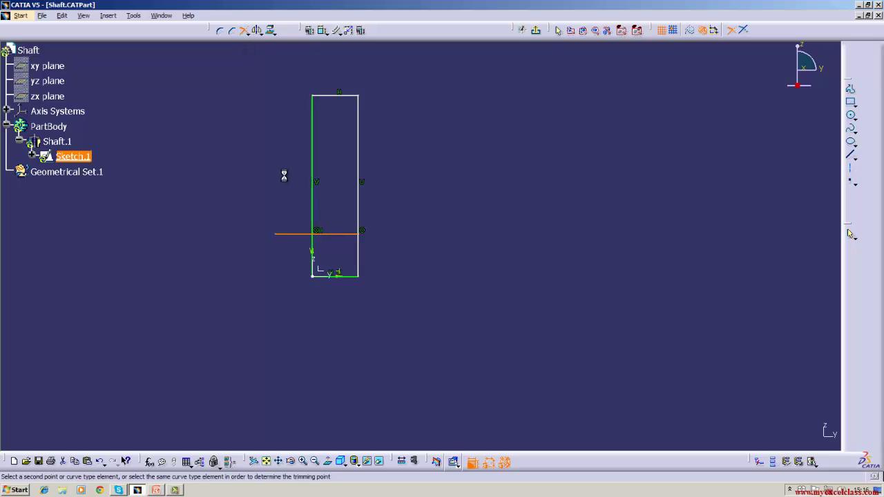
{"action": "left_click", "coordinate": [314, 253]}
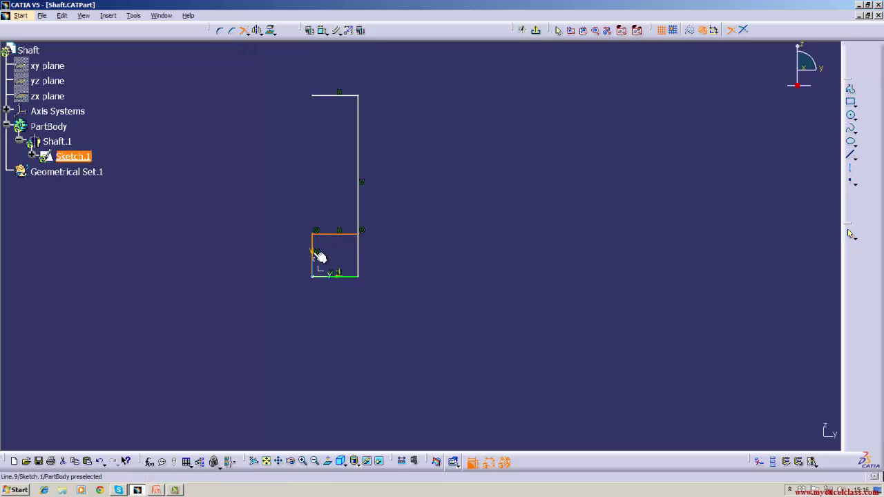
{"action": "left_click", "coordinate": [314, 253]}
{"action": "left_click", "coordinate": [316, 203]}
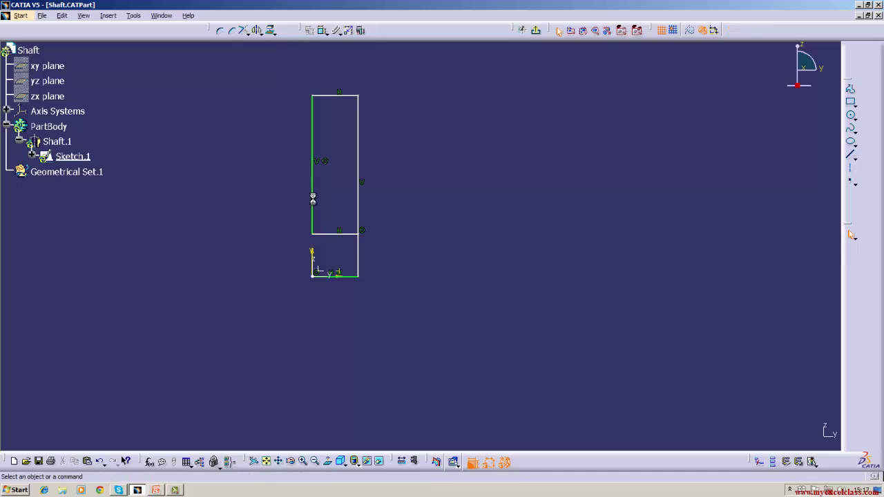
{"action": "left_click", "coordinate": [243, 31]}
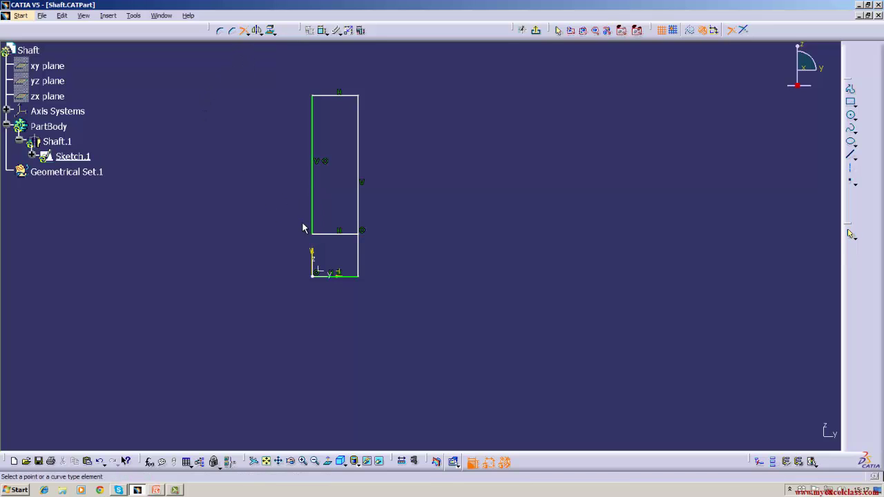
{"action": "left_click", "coordinate": [349, 234]}
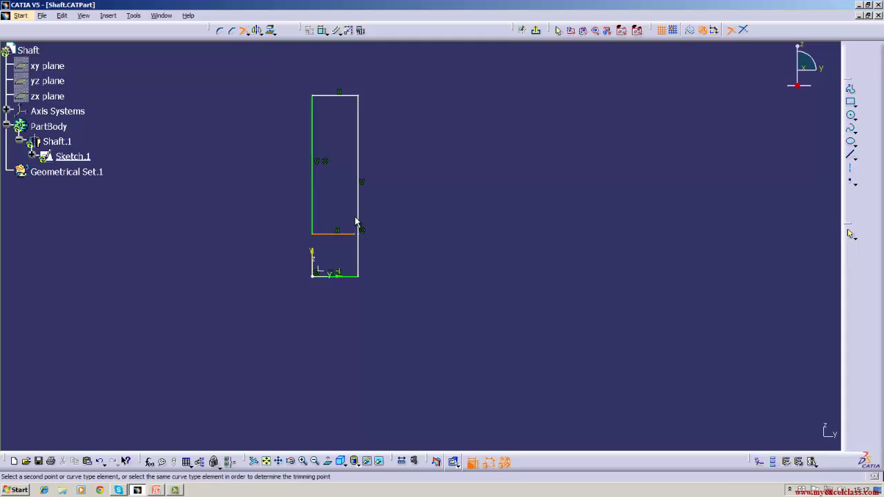
{"action": "left_click", "coordinate": [359, 216]}
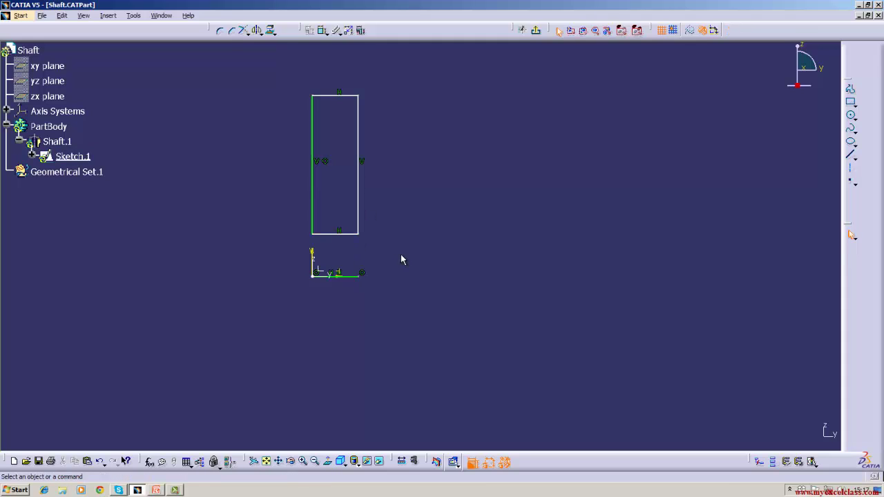
Delete the leftover base line and update the shaft with the edited profile sketch.
{"action": "right_click", "coordinate": [352, 277]}
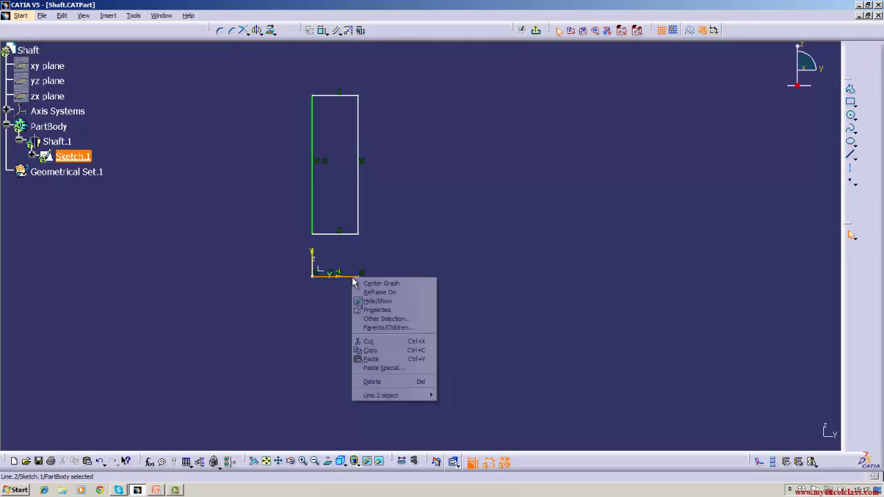
{"action": "left_click", "coordinate": [372, 382]}
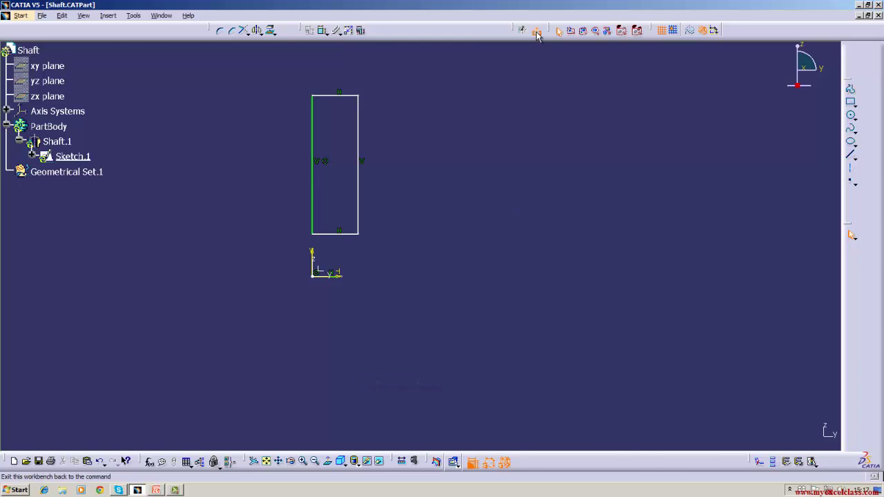
{"action": "left_click", "coordinate": [536, 30]}
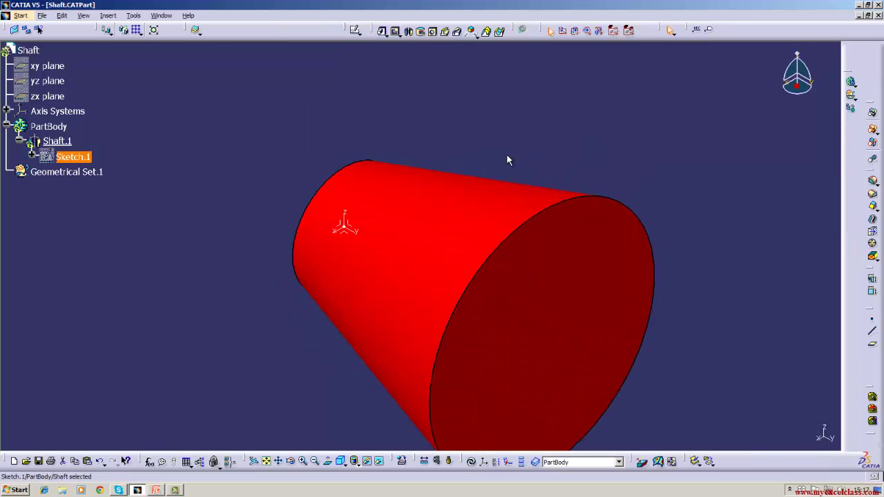
{"action": "left_click", "coordinate": [470, 463]}
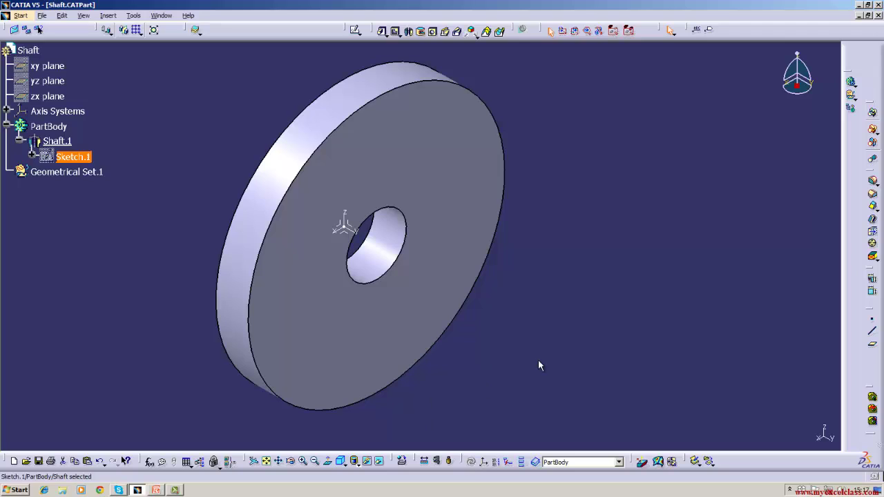
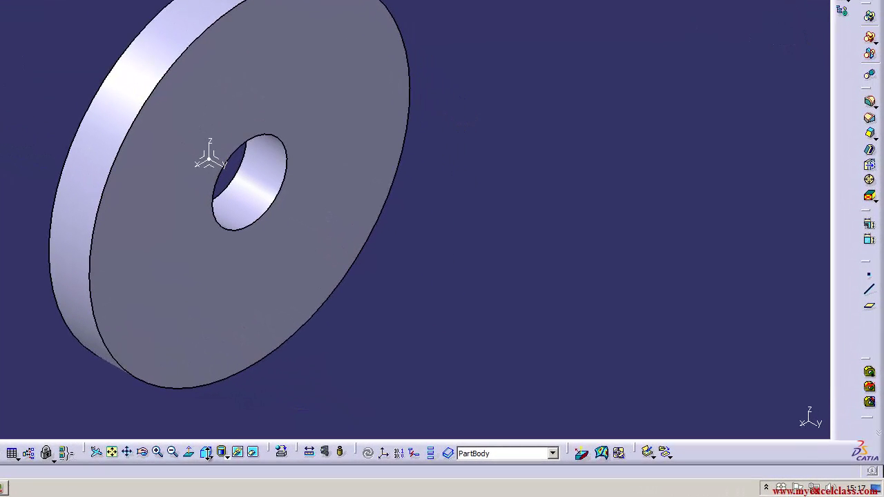
Switch to the Right View so that the disc's flat face is seen straight on.
{"action": "left_click", "coordinate": [222, 455]}
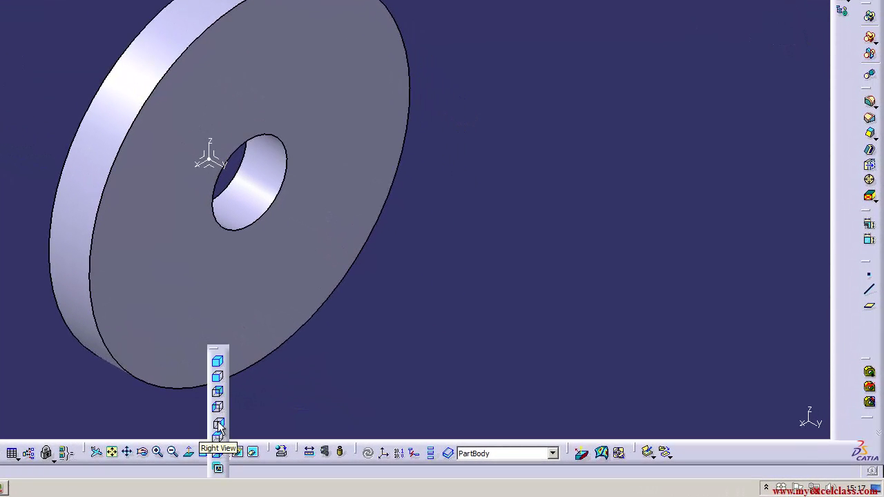
{"action": "left_click", "coordinate": [218, 427]}
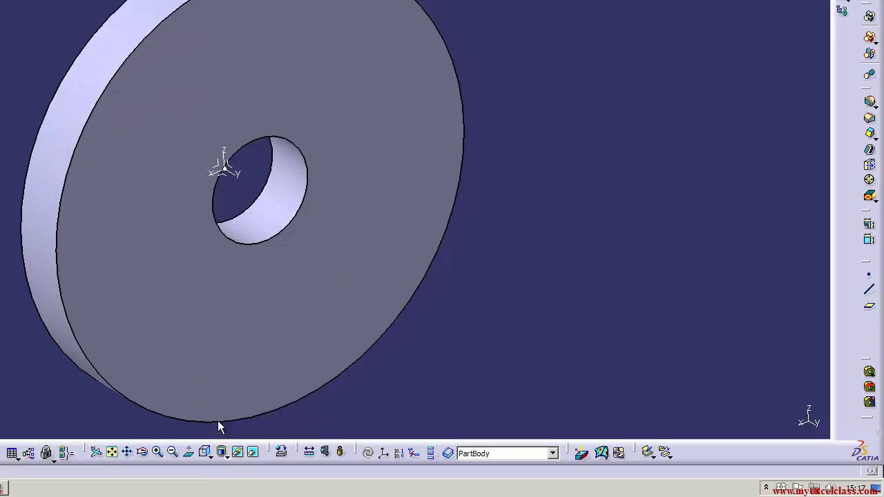
{"action": "middle_click_drag", "start_coordinate": [63, 313], "coordinate": [41, 253]}
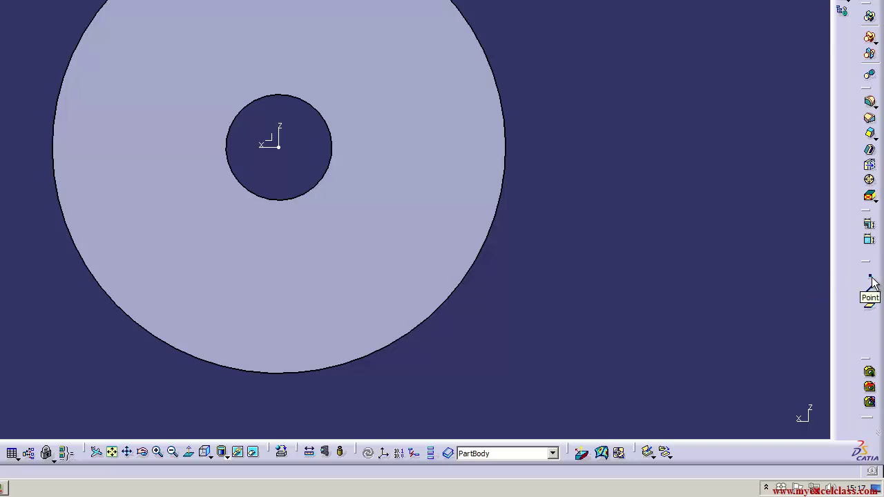
{"action": "left_click", "coordinate": [870, 281]}
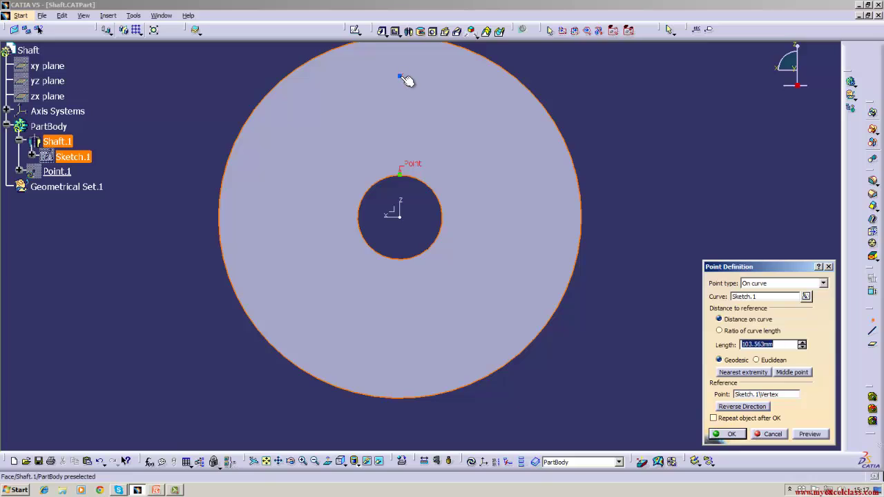
{"action": "left_click", "coordinate": [400, 76]}
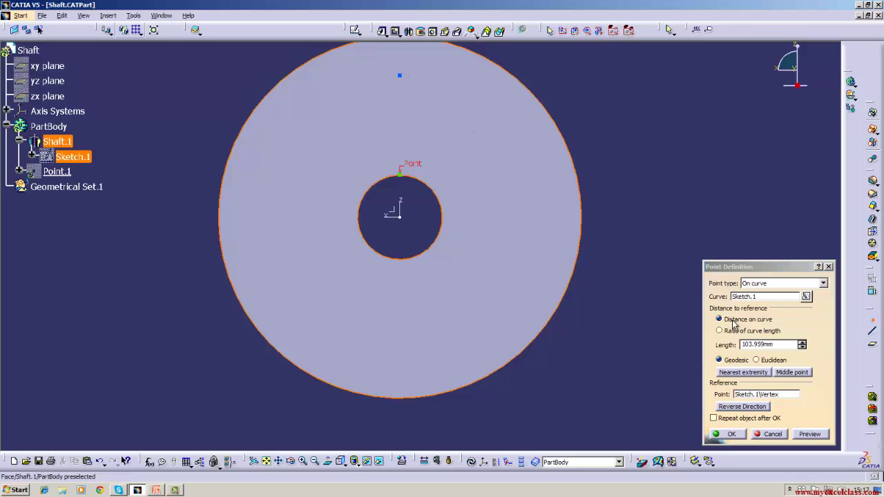
{"action": "left_click", "coordinate": [824, 284]}
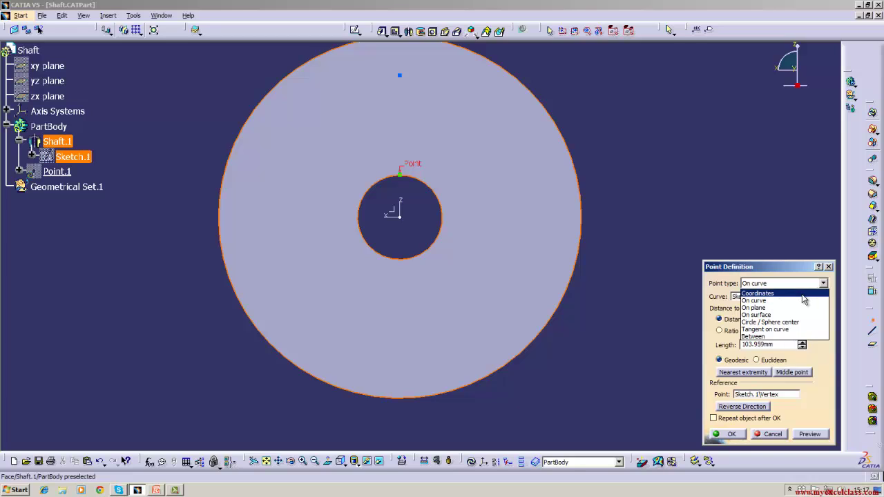
{"action": "left_click", "coordinate": [794, 308]}
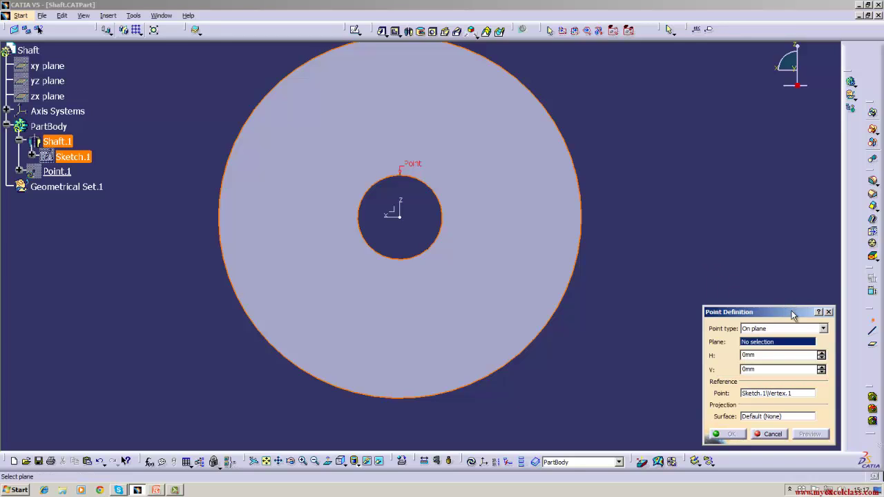
{"action": "left_click", "coordinate": [401, 72]}
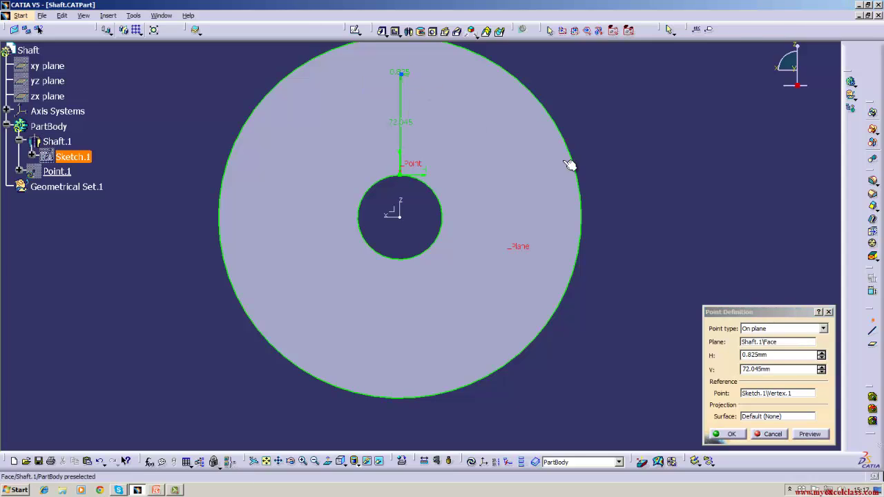
{"action": "left_click", "coordinate": [786, 359]}
{"action": "left_click", "coordinate": [769, 435]}
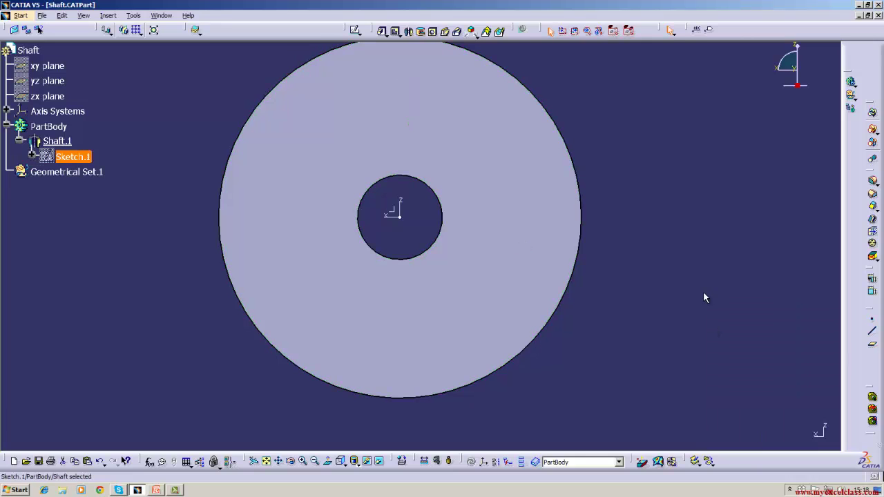
{"action": "left_click", "coordinate": [872, 319]}
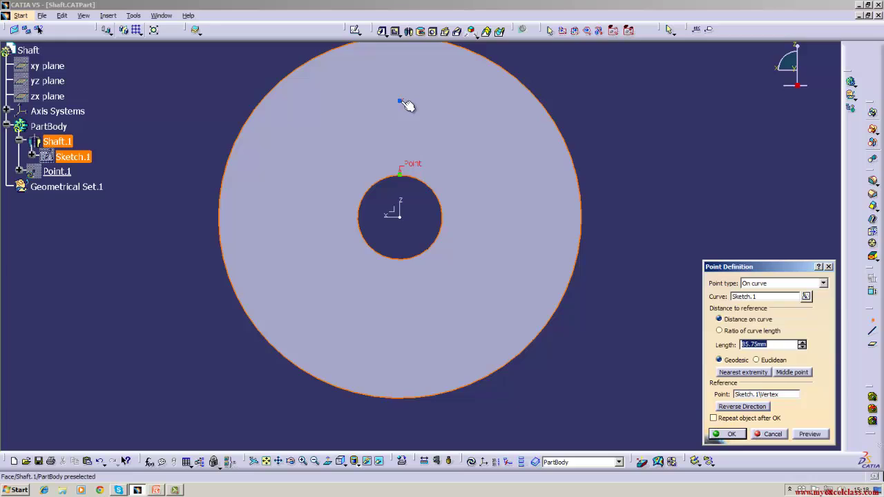
{"action": "left_click", "coordinate": [824, 283]}
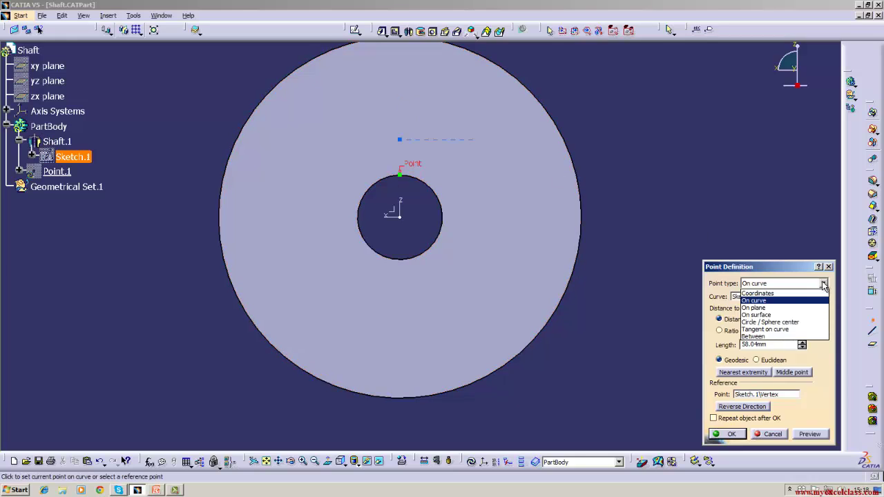
{"action": "left_click", "coordinate": [786, 308]}
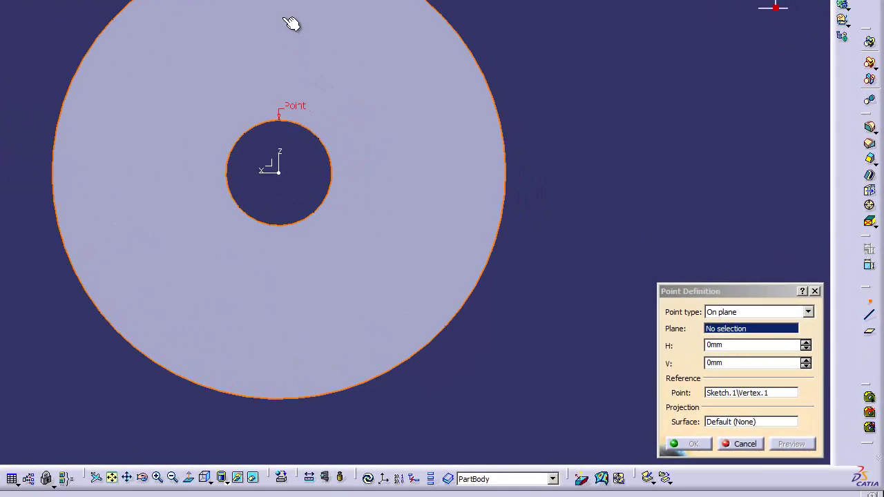
{"action": "left_click", "coordinate": [290, 23]}
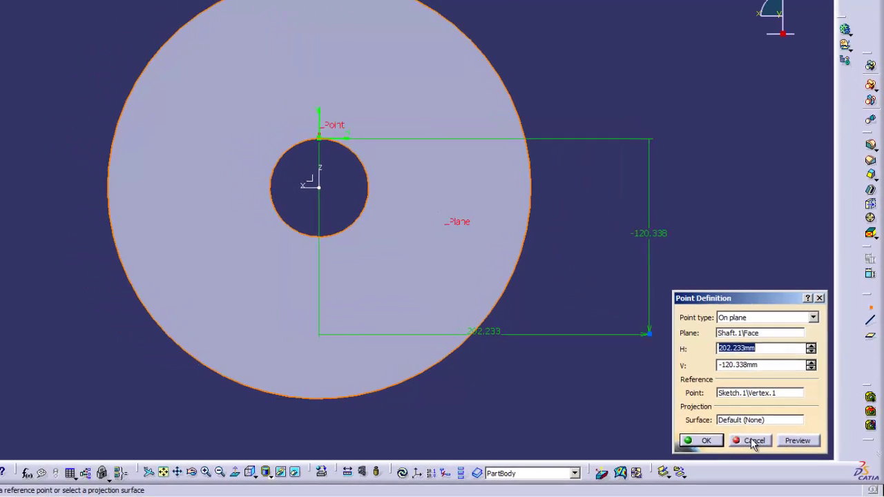
{"action": "left_click", "coordinate": [751, 441]}
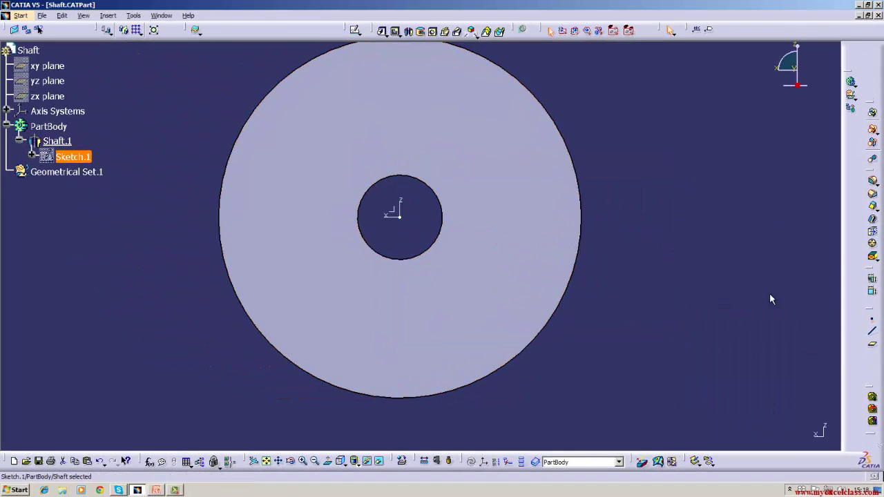
Create a point defined by coordinates from the sketch vertex at the central hole's edge, with Z set to 0 mm.
{"action": "left_click", "coordinate": [872, 319]}
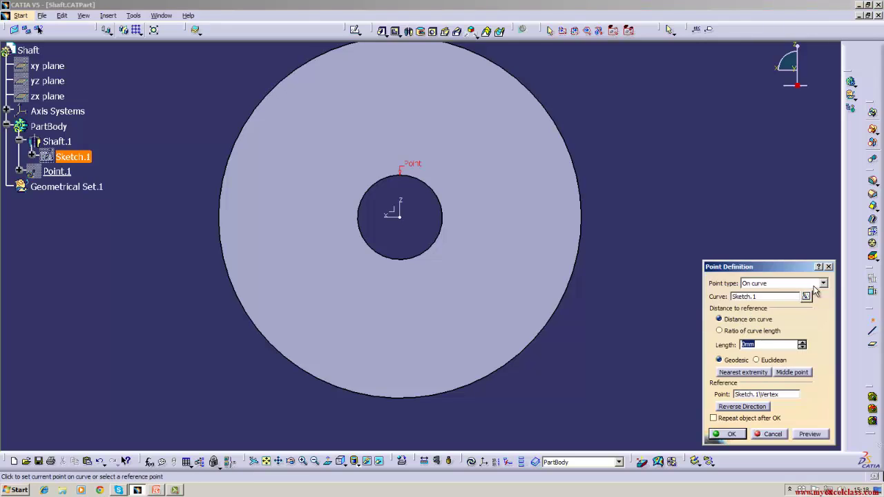
{"action": "left_click", "coordinate": [824, 284]}
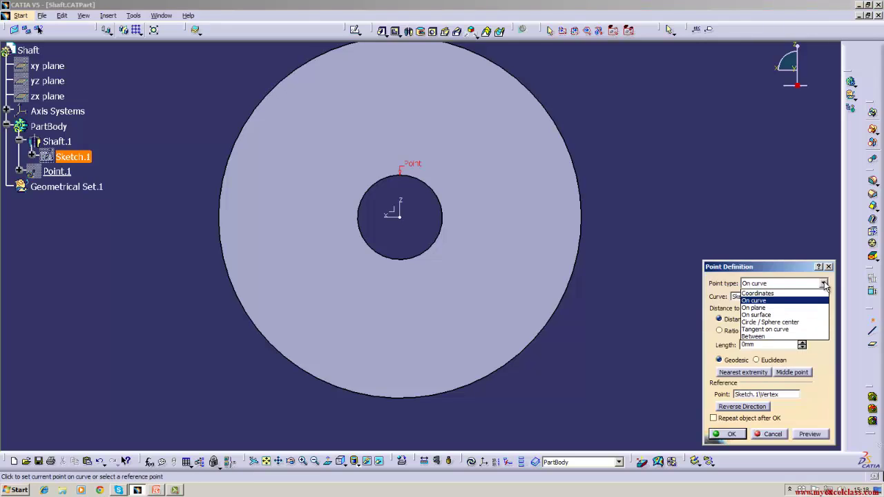
{"action": "left_click", "coordinate": [772, 294]}
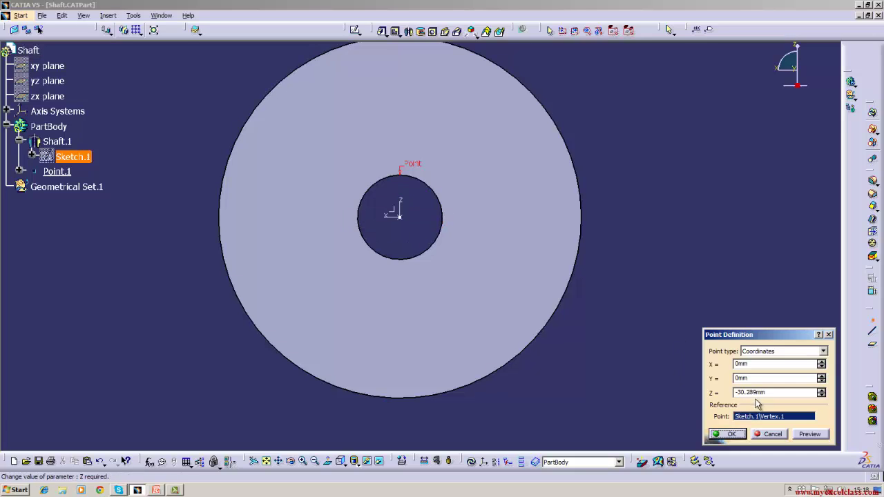
{"action": "right_click", "coordinate": [414, 168]}
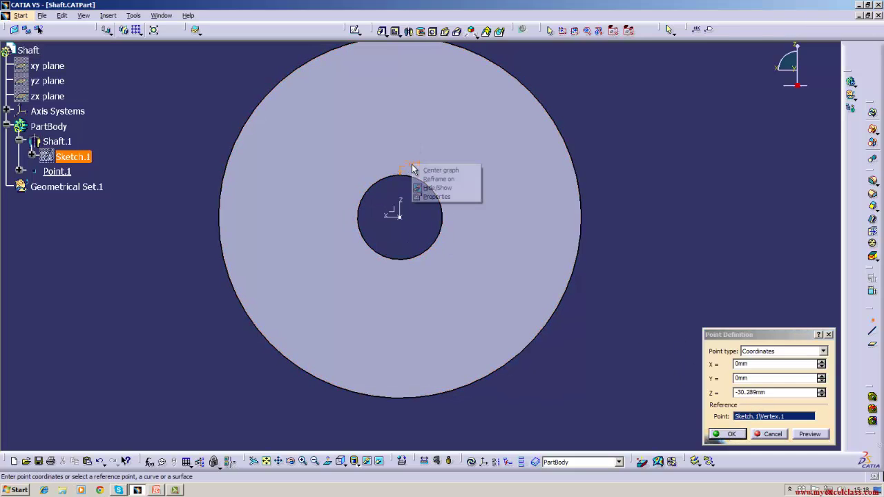
{"action": "left_click", "coordinate": [401, 236]}
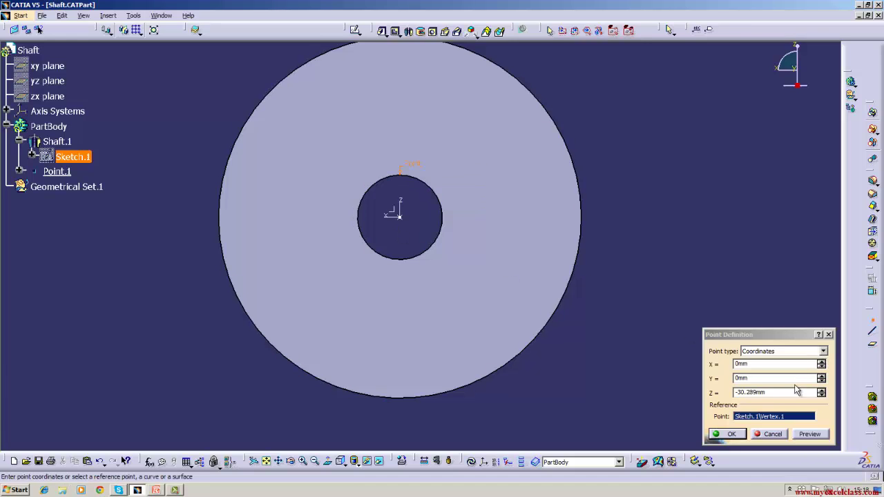
{"action": "left_click", "coordinate": [773, 393]}
{"action": "key", "text": "BackSpace"}
{"action": "key", "text": "BackSpace"}
{"action": "key", "text": "BackSpace"}
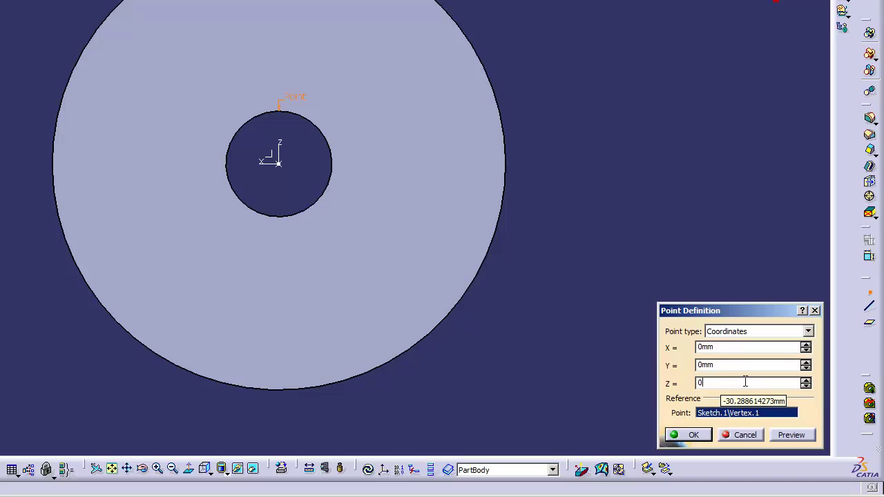
{"action": "key", "text": "Return"}
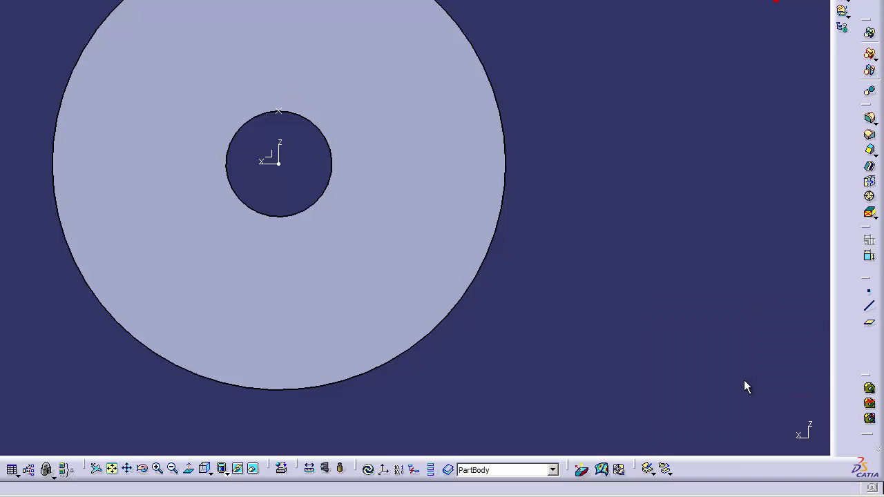
Delete the point on the central hole's edge and create one at coordinates 0, 0, 0 from the default origin.
{"action": "right_click", "coordinate": [279, 112]}
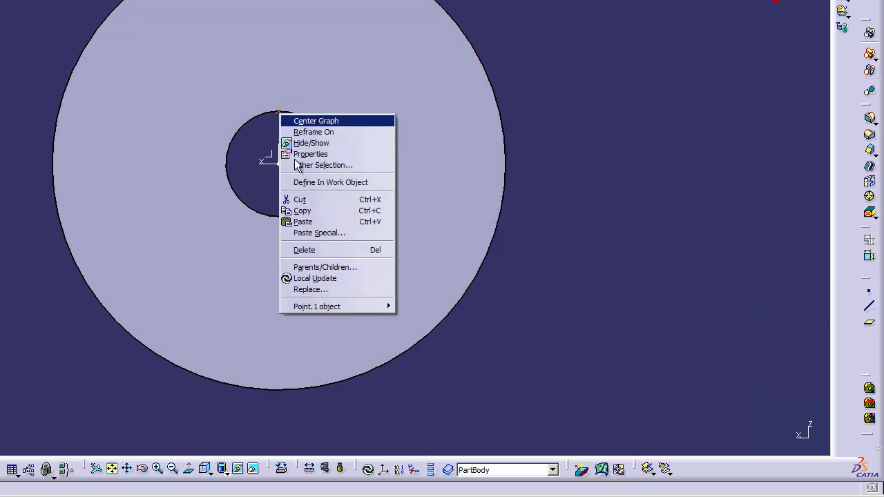
{"action": "left_click", "coordinate": [314, 251]}
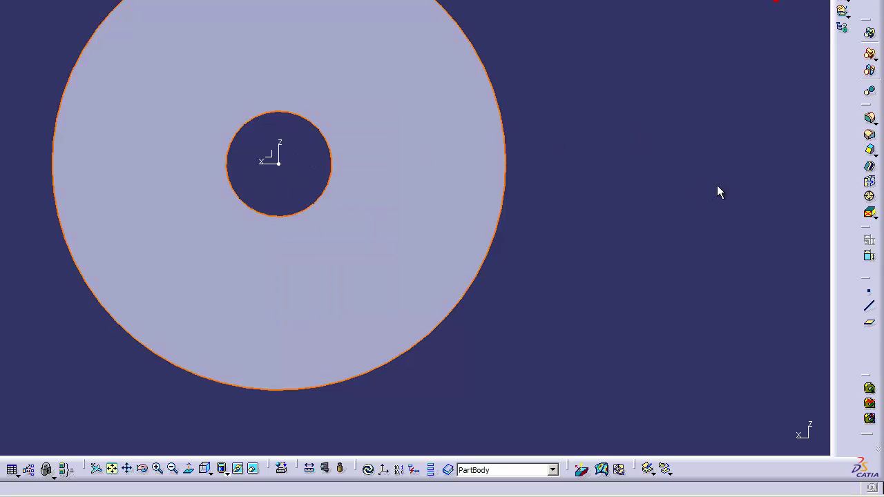
{"action": "left_click", "coordinate": [871, 296]}
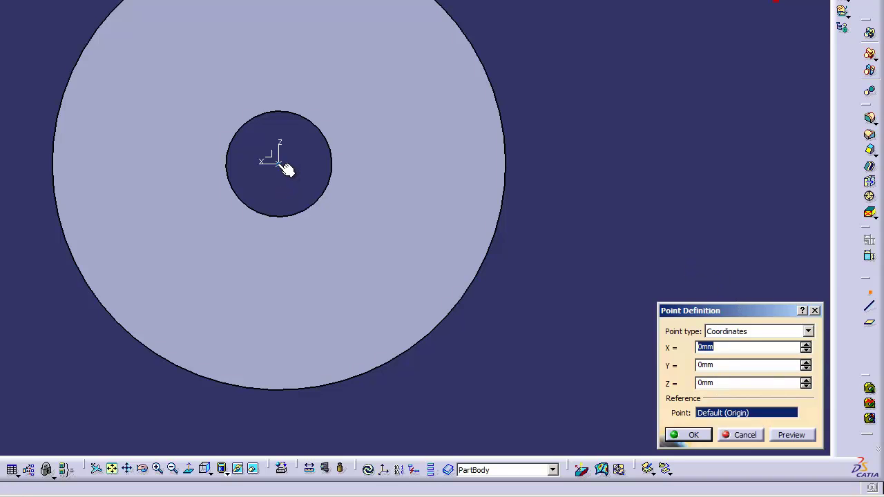
{"action": "left_click", "coordinate": [694, 435]}
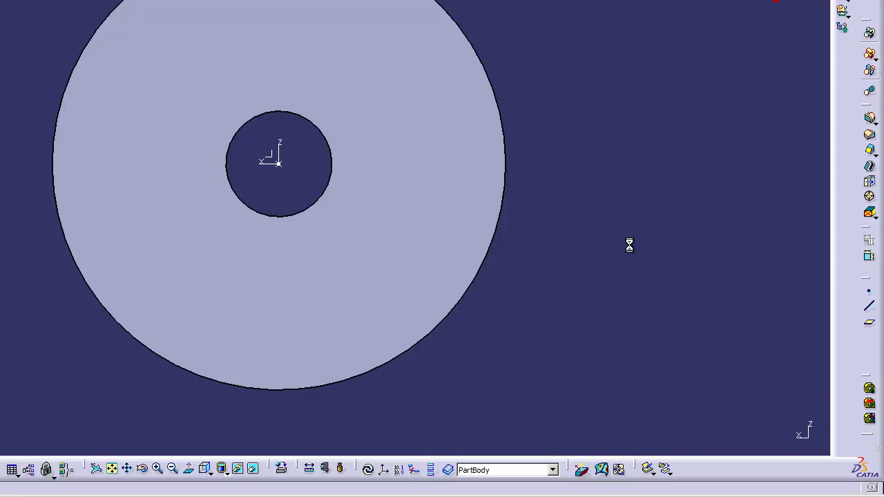
Create a point on the disc's flat face at H 60 mm and V 75 mm from the origin.
{"action": "left_click", "coordinate": [872, 294]}
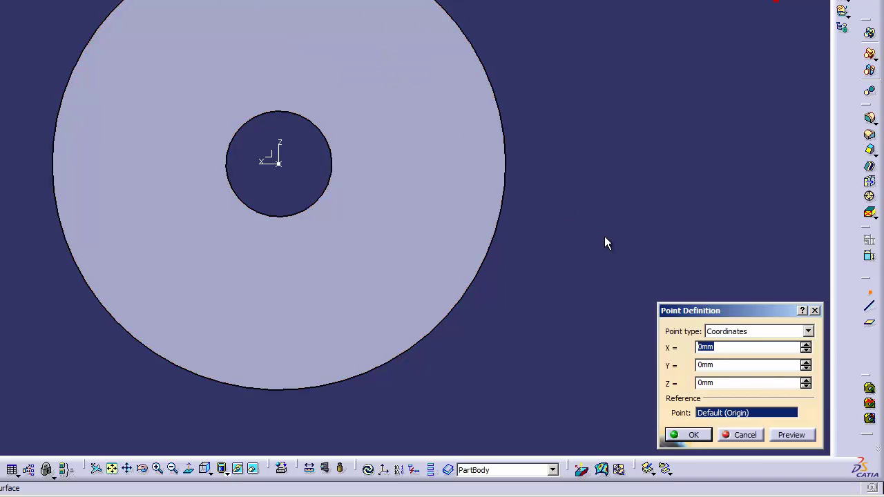
{"action": "left_click", "coordinate": [380, 56]}
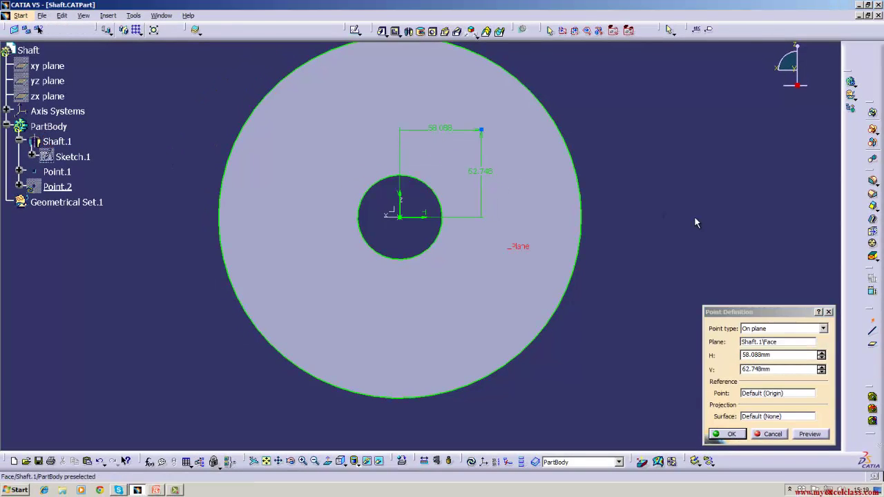
{"action": "double_click", "coordinate": [434, 131]}
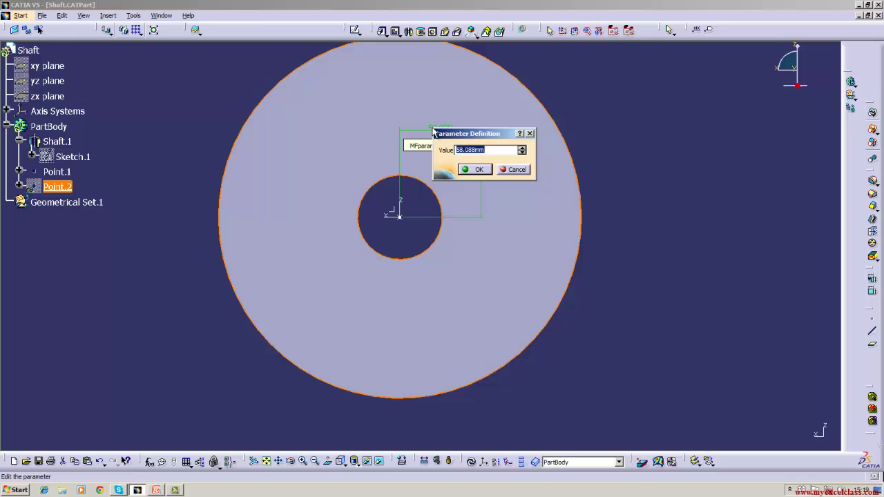
{"action": "key", "text": "BackSpace"}
{"action": "key", "text": "Return"}
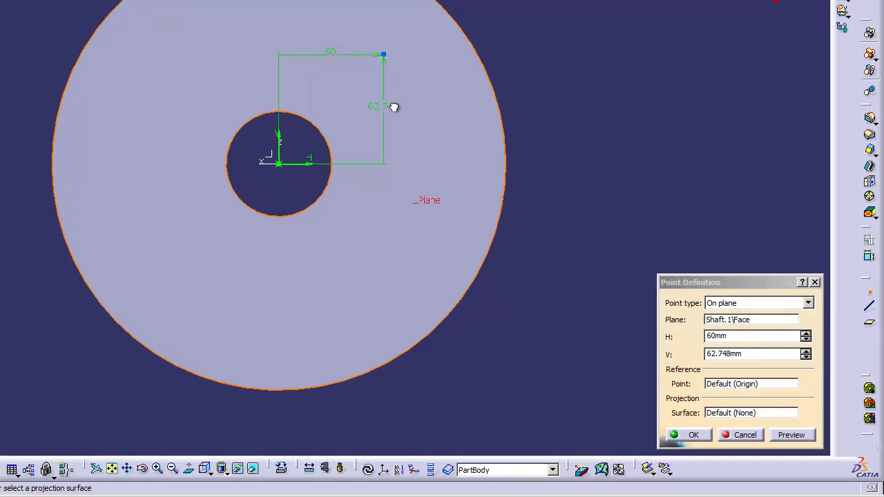
{"action": "double_click", "coordinate": [409, 119]}
{"action": "key", "text": "BackSpace"}
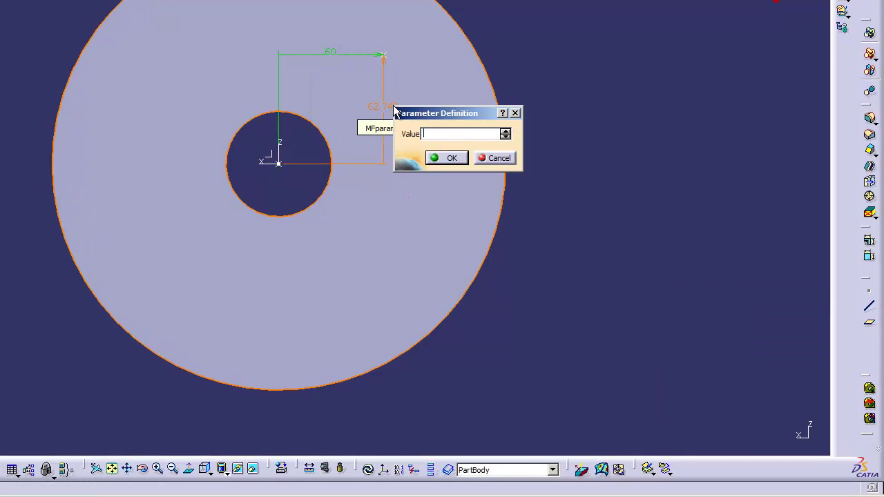
{"action": "type", "text": "75mm"}
{"action": "key", "text": "Return"}
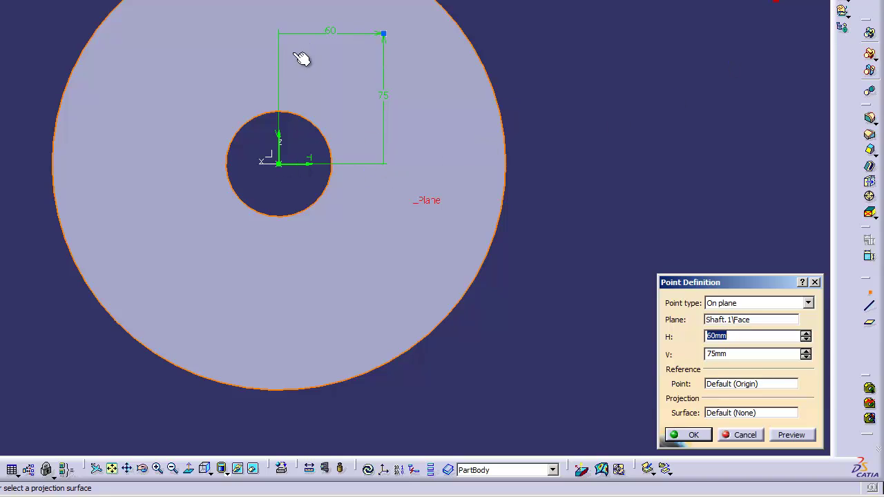
{"action": "left_click", "coordinate": [689, 435]}
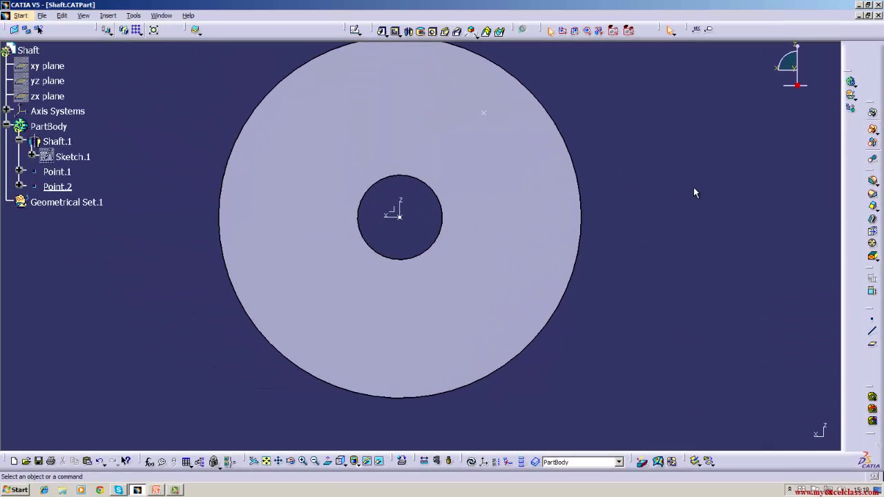
Start a hole on the disc's flat face, positioned at the off-centre reference point, and make it threaded.
{"action": "left_click", "coordinate": [433, 33]}
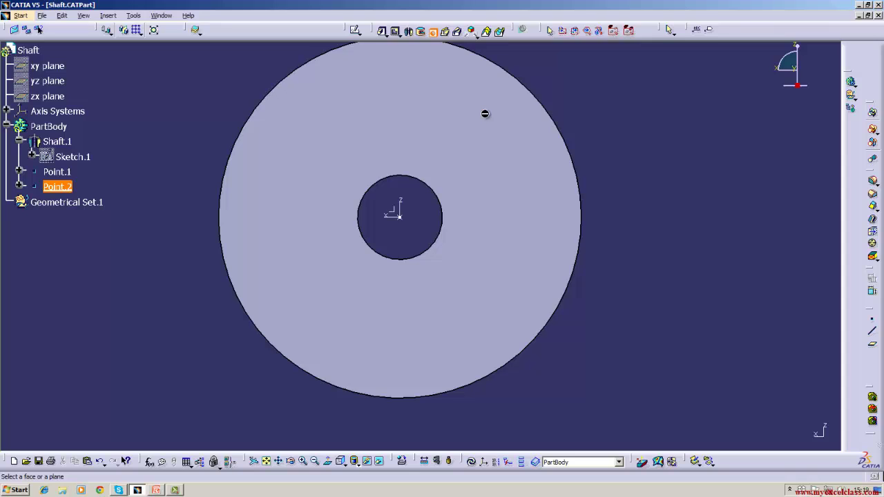
{"action": "left_click", "coordinate": [492, 150]}
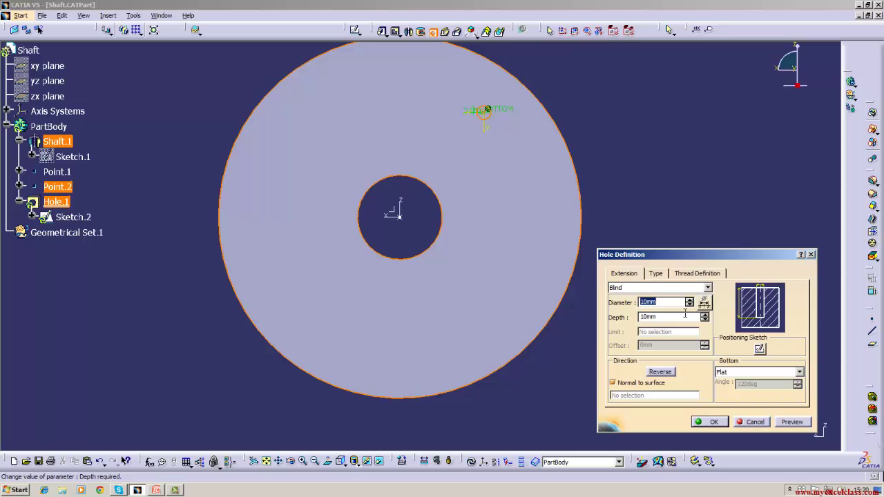
{"action": "left_click", "coordinate": [656, 275]}
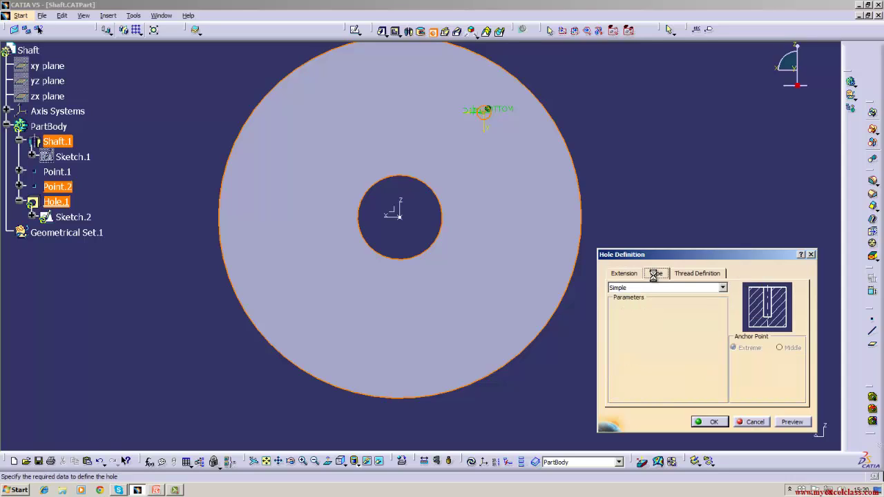
{"action": "left_click", "coordinate": [690, 275]}
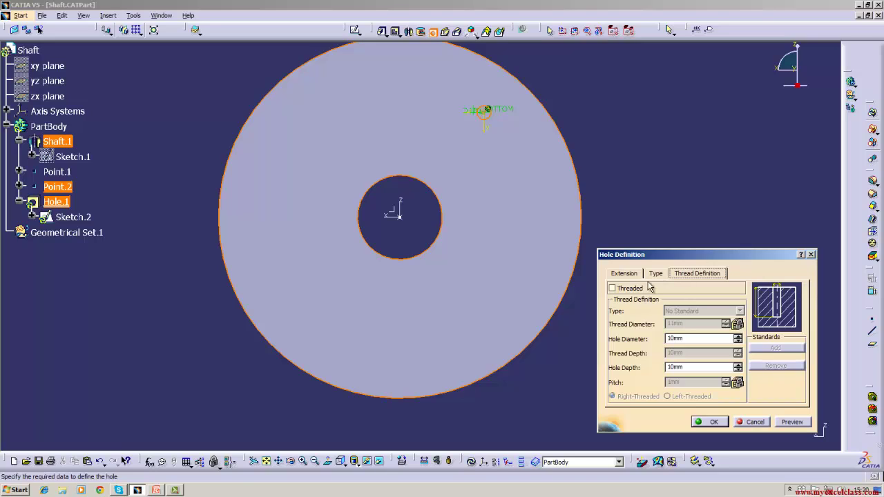
{"action": "left_click", "coordinate": [613, 289]}
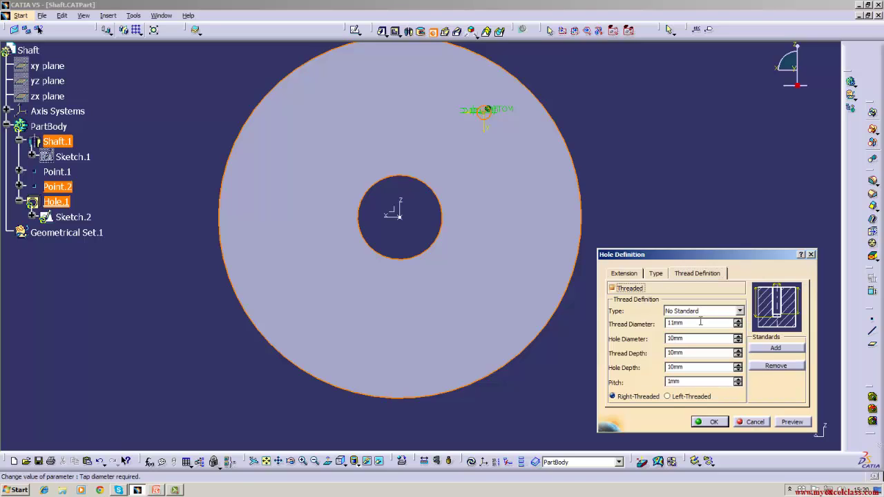
Define the hole's thread as Metric Thick Pitch M30, apply the definition and update the part.
{"action": "left_click", "coordinate": [739, 311]}
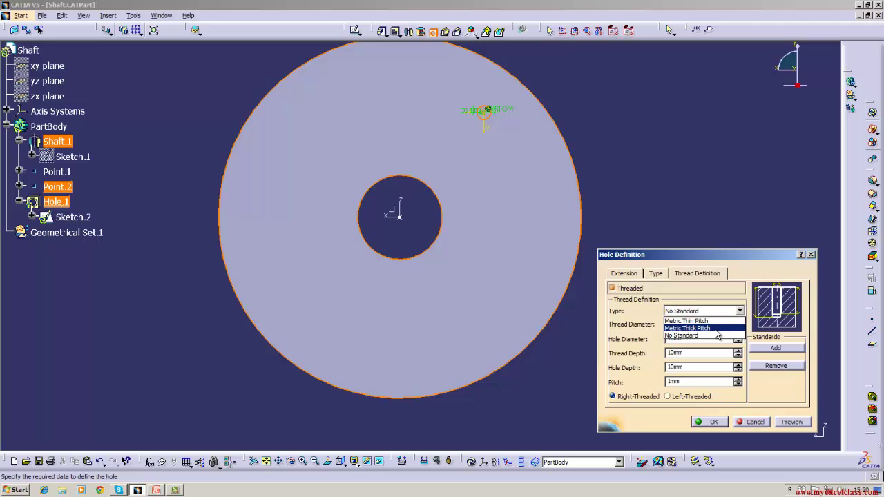
{"action": "left_click", "coordinate": [715, 323]}
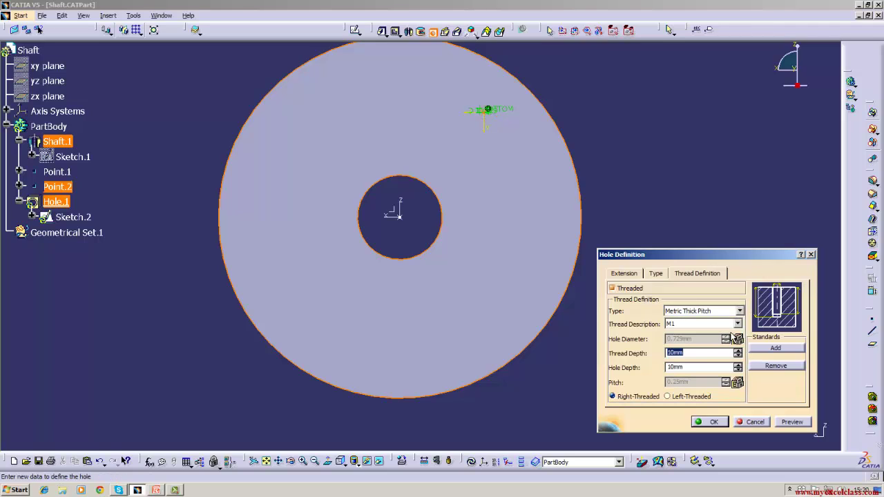
{"action": "left_click", "coordinate": [738, 324]}
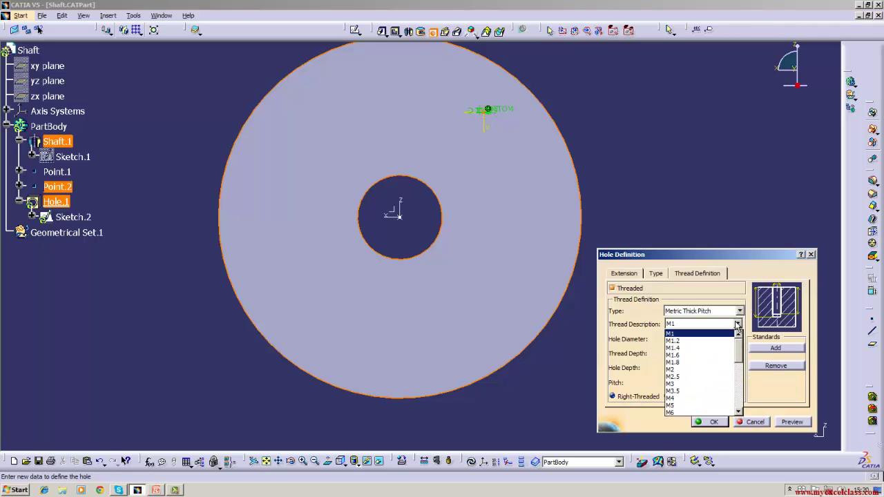
{"action": "left_click", "coordinate": [740, 381]}
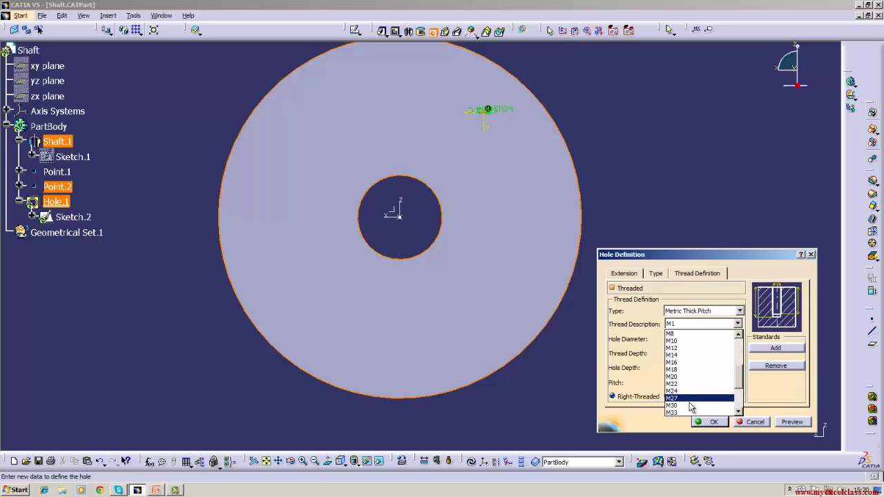
{"action": "left_click", "coordinate": [686, 404]}
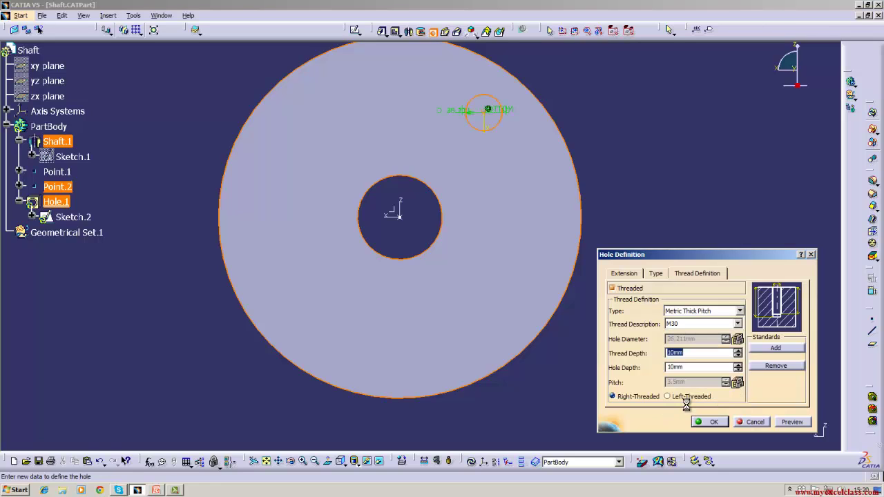
{"action": "left_click", "coordinate": [722, 423]}
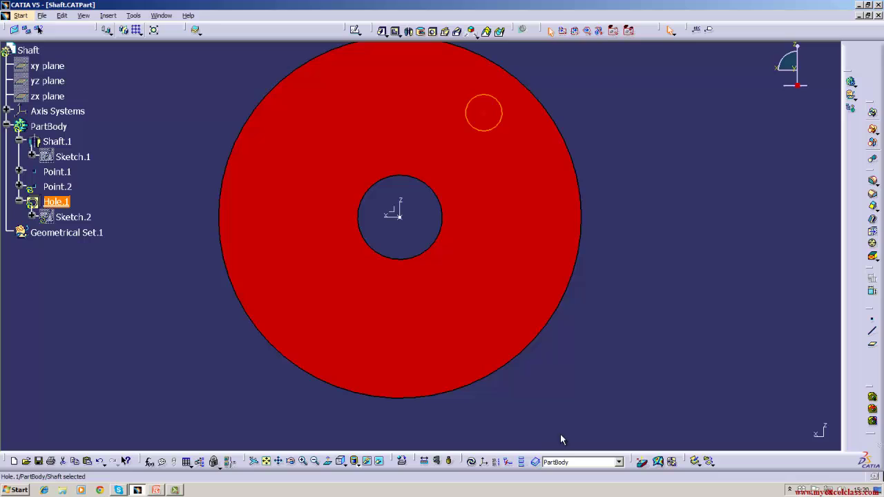
{"action": "left_click", "coordinate": [471, 462]}
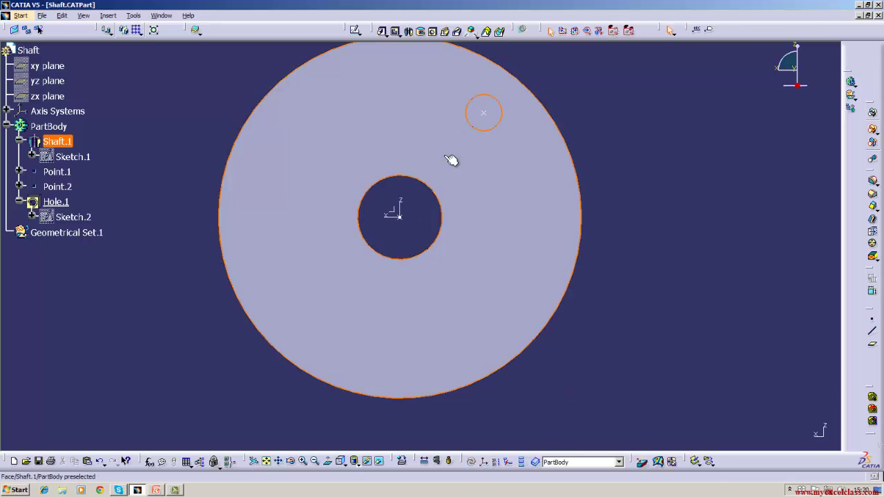
Edit the threaded hole so that it extends Up To Next instead of being blind.
{"action": "double_click", "coordinate": [55, 202]}
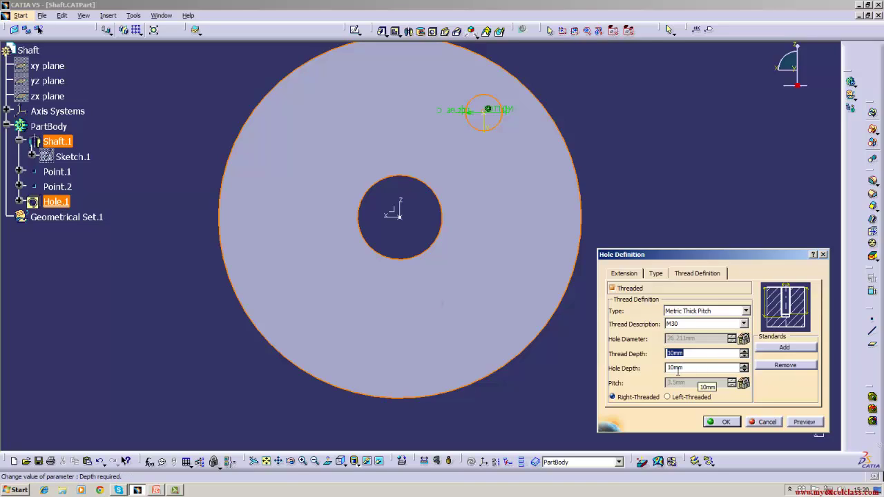
{"action": "left_click", "coordinate": [657, 274]}
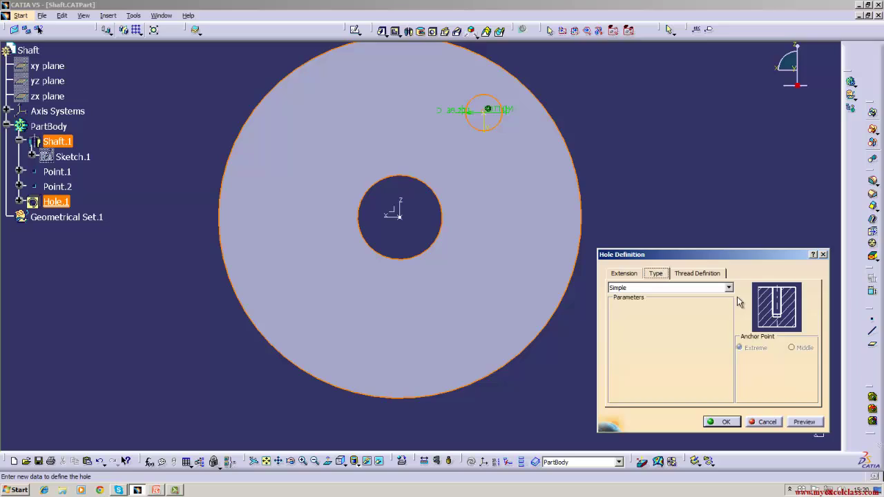
{"action": "left_click", "coordinate": [729, 287]}
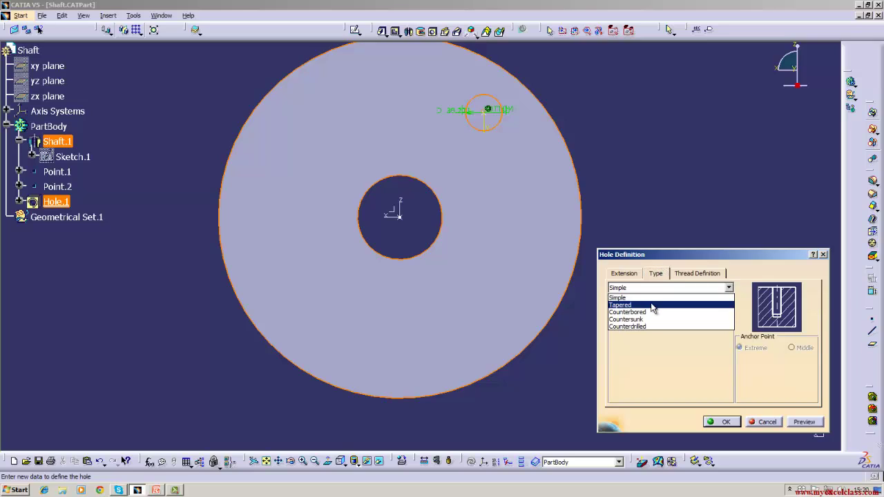
{"action": "left_click", "coordinate": [634, 275]}
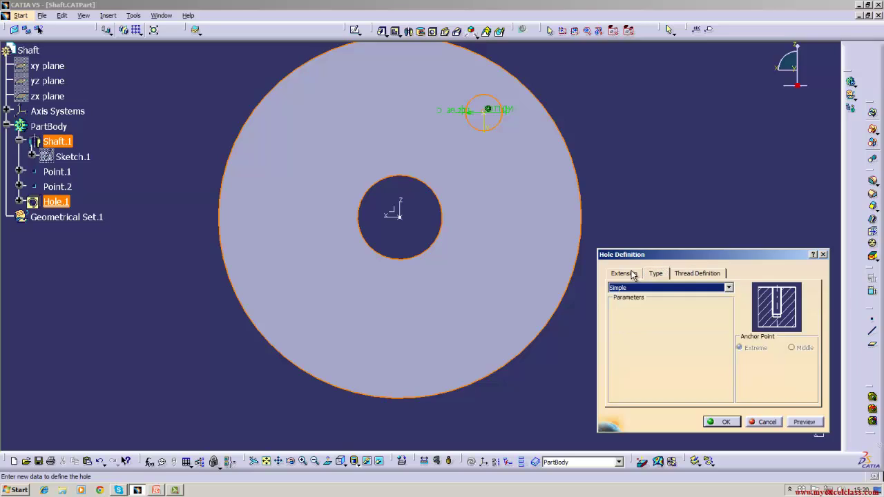
{"action": "left_click", "coordinate": [729, 288]}
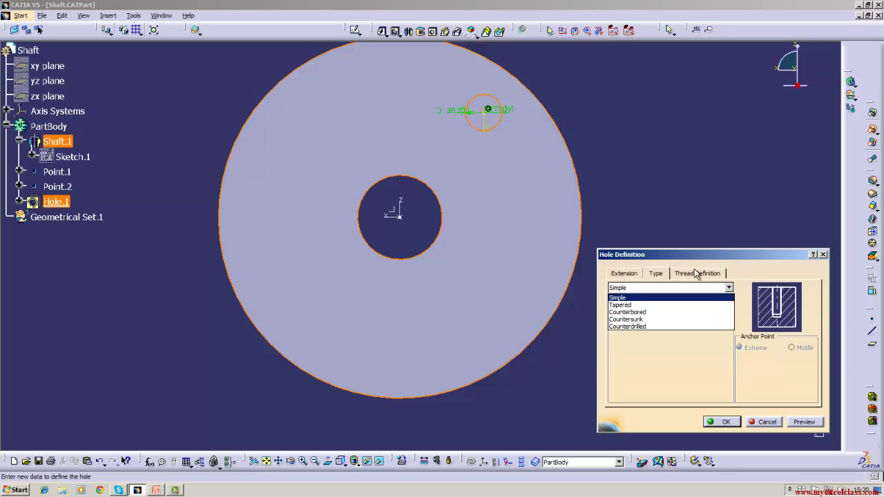
{"action": "left_click", "coordinate": [660, 276]}
{"action": "left_click", "coordinate": [729, 288]}
{"action": "left_click", "coordinate": [636, 274]}
{"action": "left_click", "coordinate": [630, 274]}
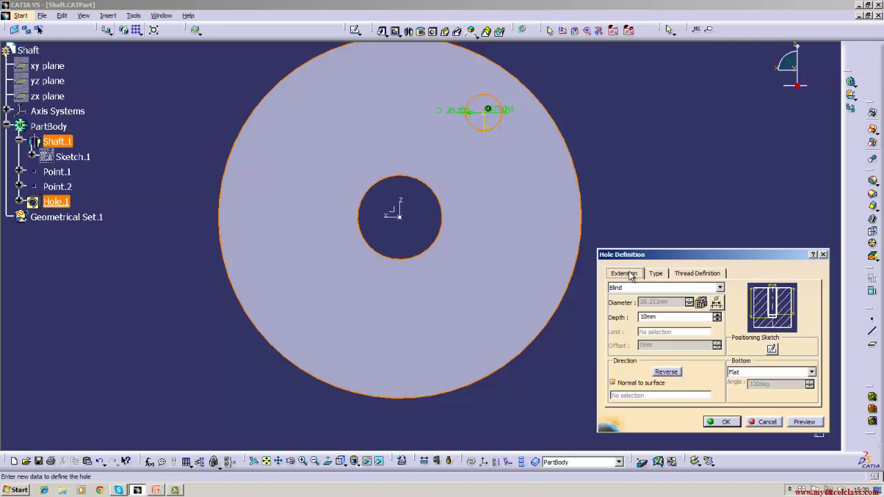
{"action": "left_click", "coordinate": [719, 287]}
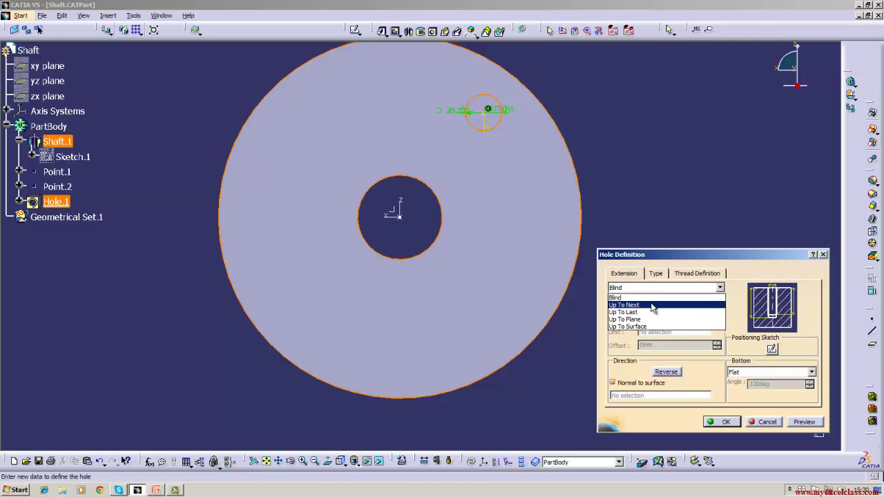
{"action": "left_click", "coordinate": [653, 306]}
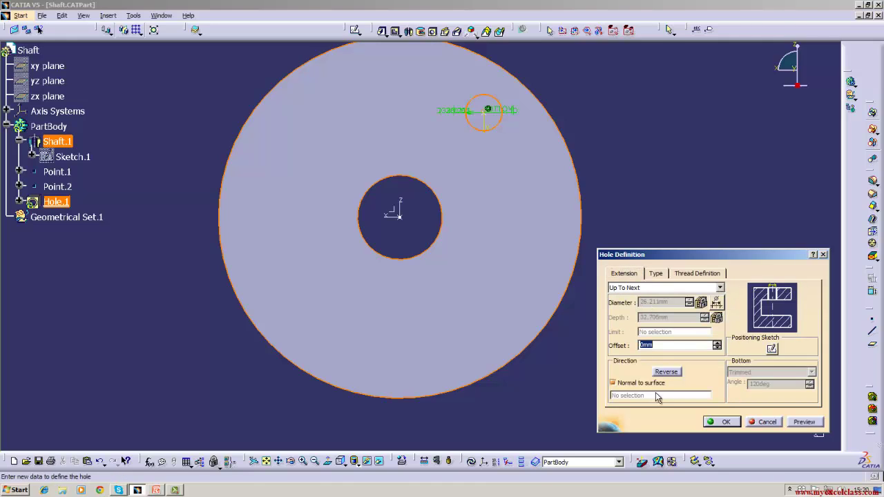
{"action": "left_click", "coordinate": [726, 422]}
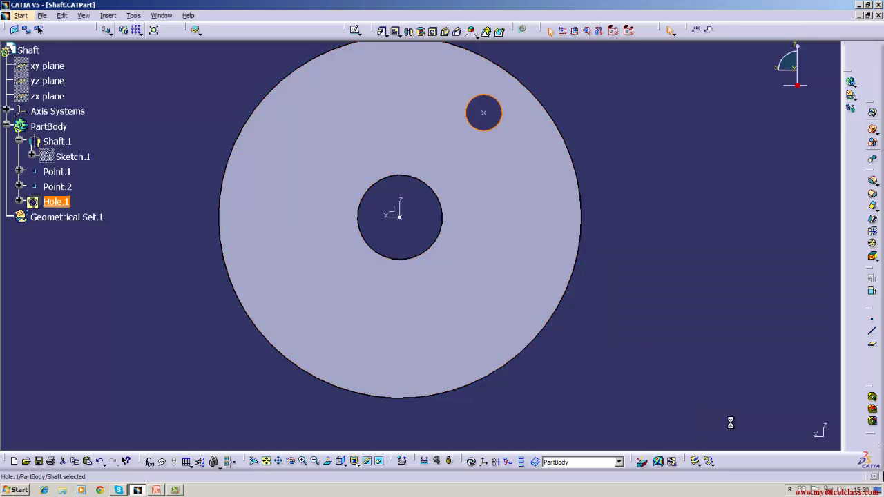
{"action": "left_click", "coordinate": [688, 328]}
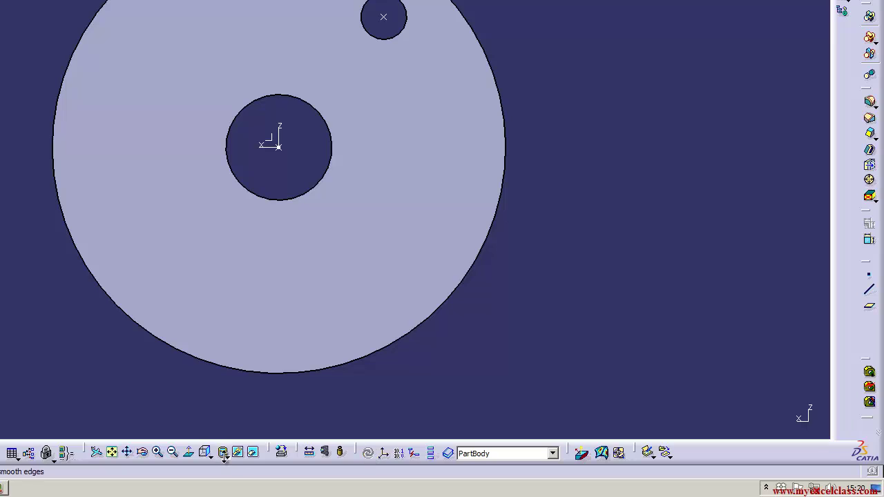
Start a circular pattern of the hole in isometric view, defined by instances and total angle, with 6 instances over 360 deg.
{"action": "left_click", "coordinate": [222, 454]}
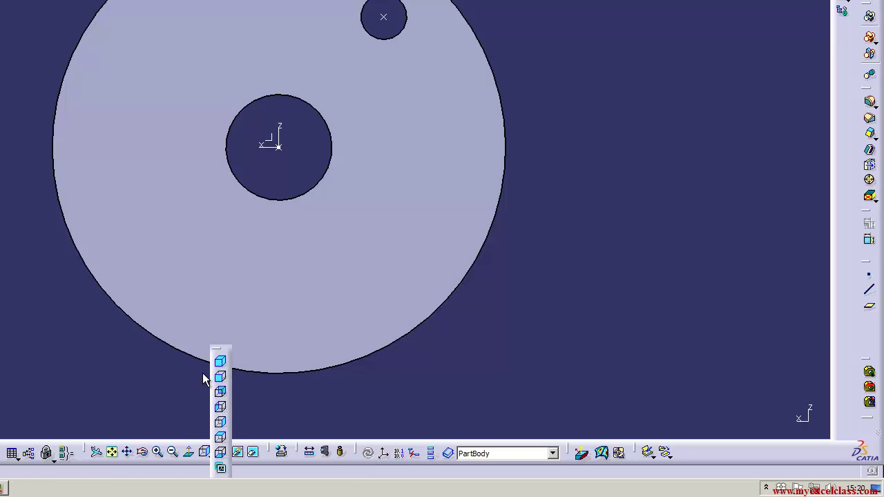
{"action": "left_click", "coordinate": [221, 363]}
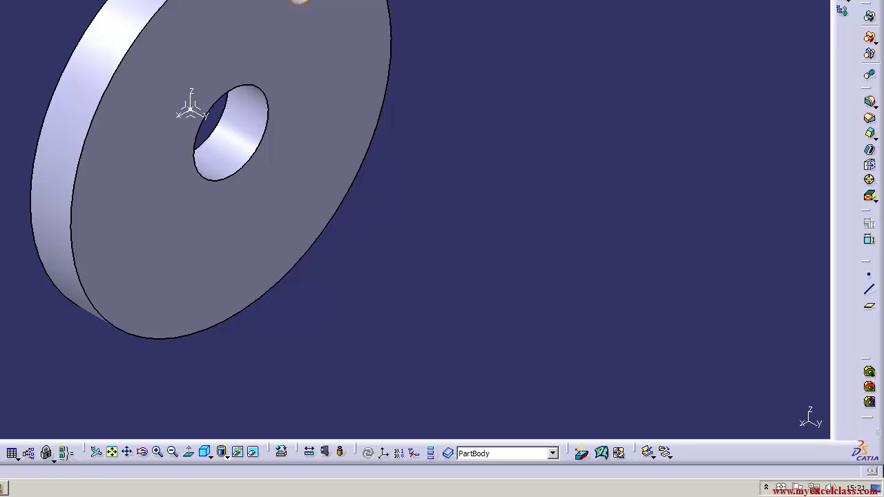
{"action": "left_click", "coordinate": [0, 0]}
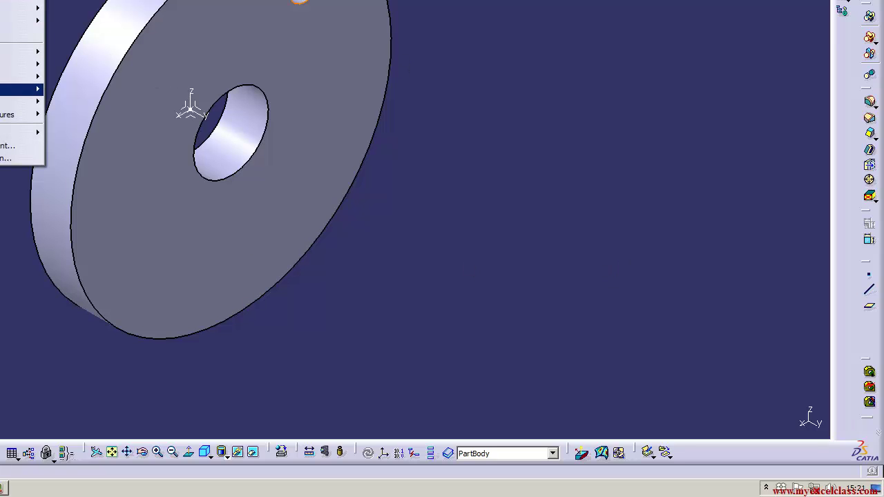
{"action": "mouse_move", "coordinate": [14, 90]}
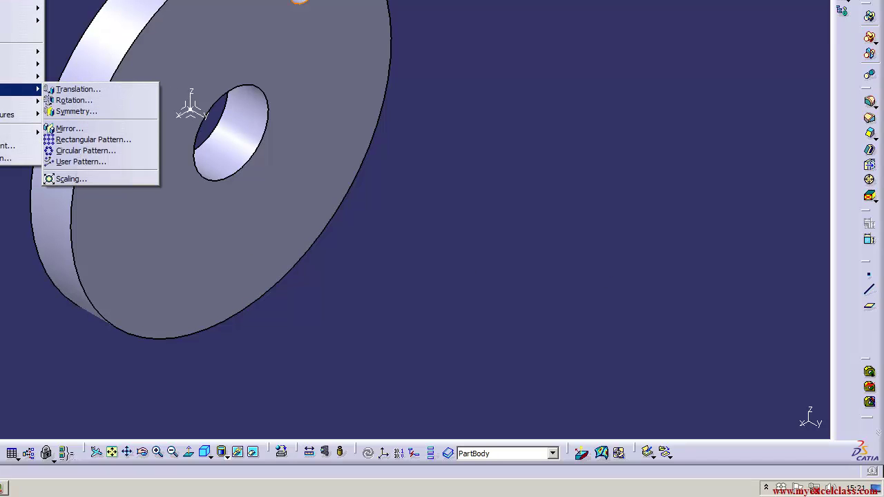
{"action": "left_click", "coordinate": [78, 152]}
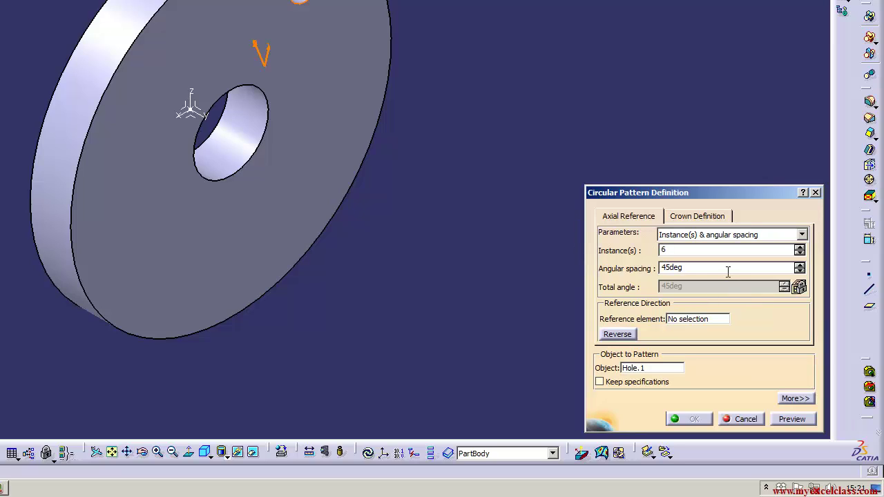
{"action": "key", "text": "Return"}
{"action": "left_click", "coordinate": [802, 236]}
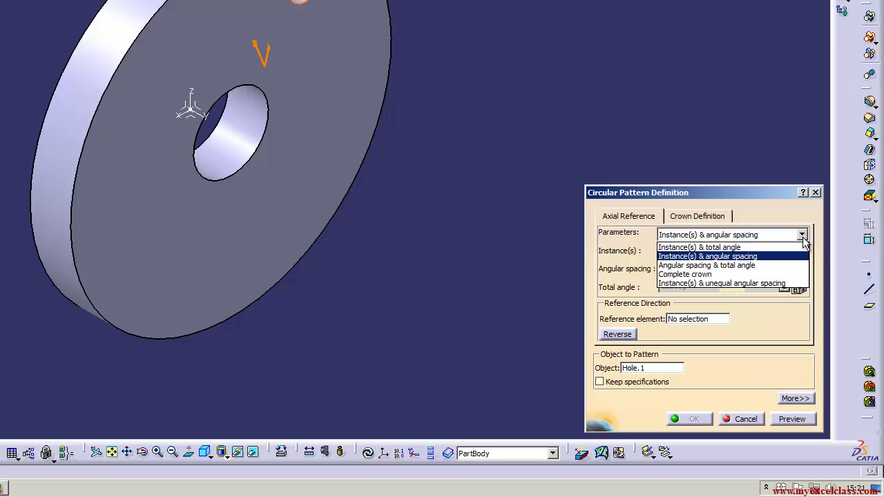
{"action": "left_click", "coordinate": [766, 246]}
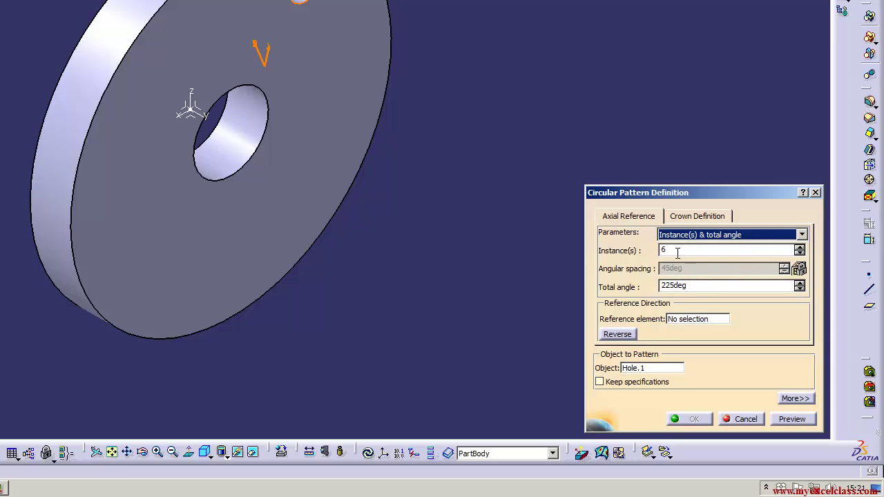
{"action": "left_click", "coordinate": [696, 287]}
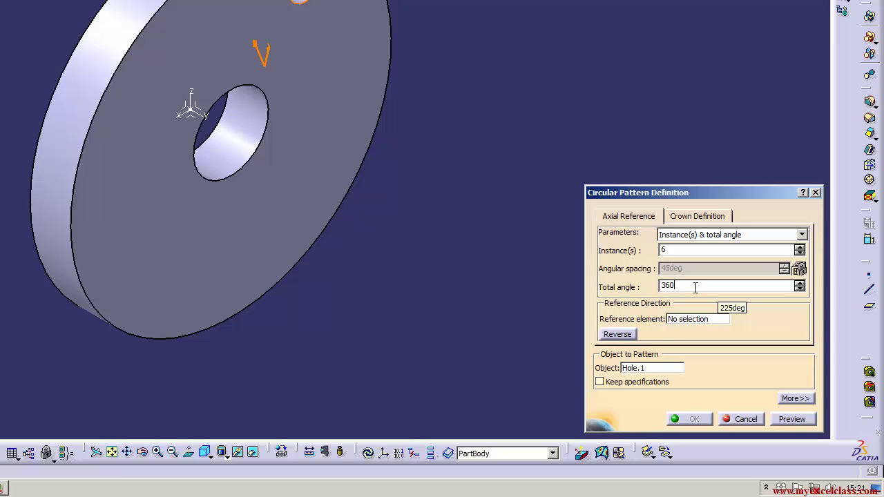
{"action": "key", "text": "Tab"}
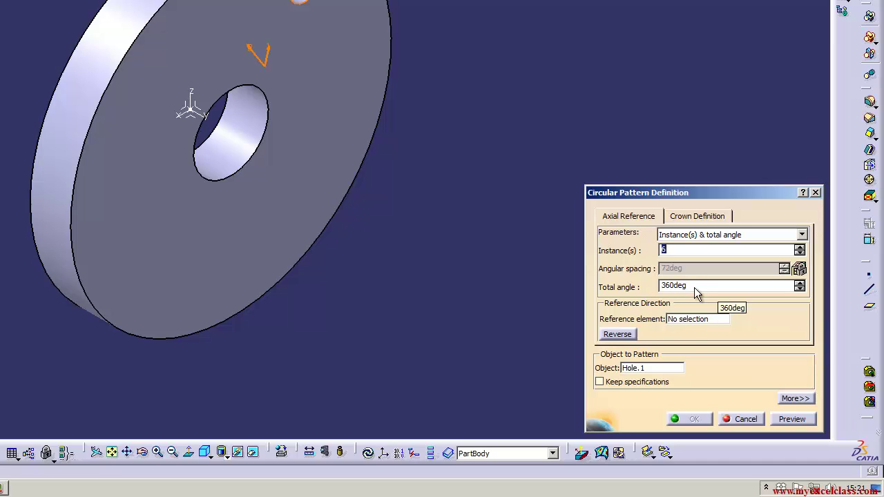
Use the cylindrical face of the disc's central bore as the pattern's reference element and create the pattern.
{"action": "left_click", "coordinate": [691, 320]}
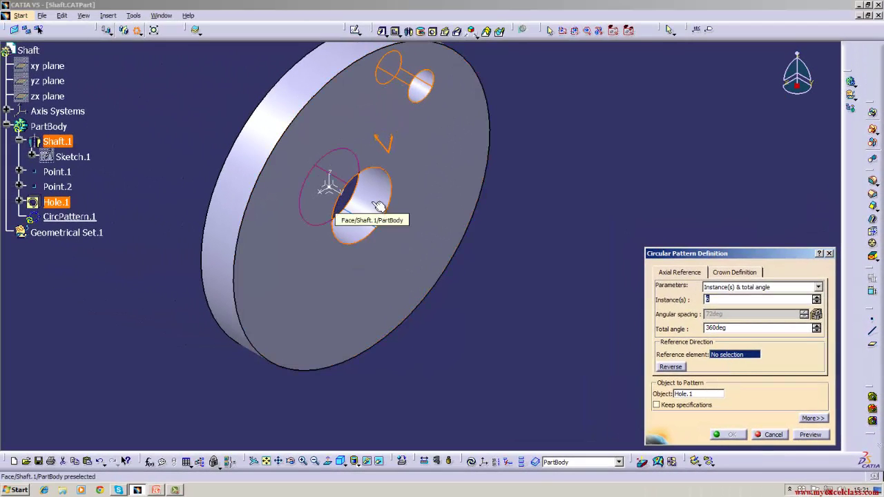
{"action": "left_click", "coordinate": [378, 206]}
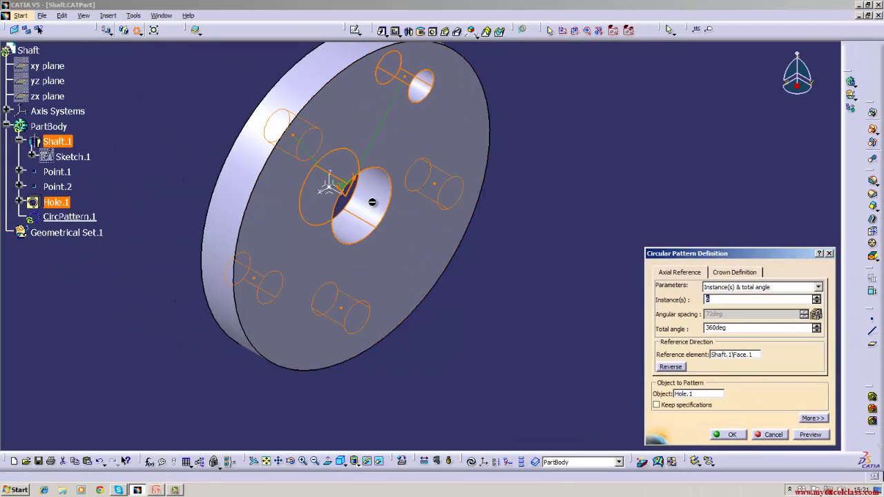
{"action": "left_click", "coordinate": [730, 435]}
{"action": "left_click", "coordinate": [537, 268]}
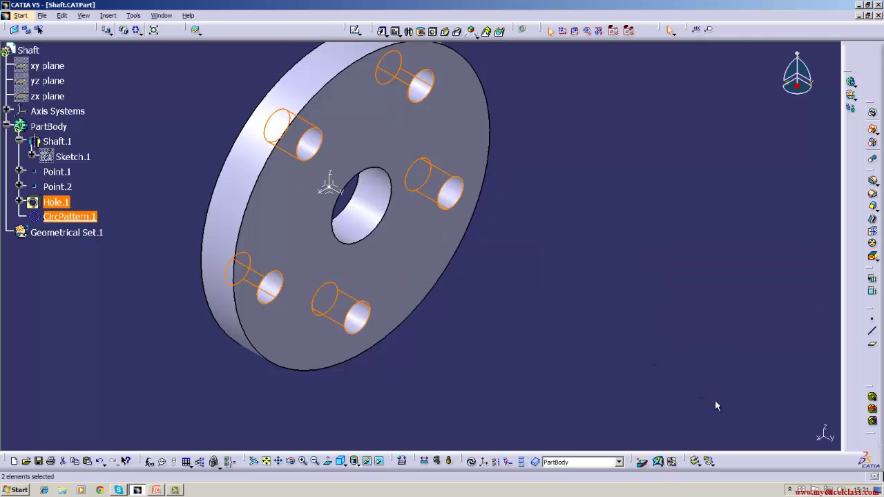
{"action": "left_click", "coordinate": [615, 333]}
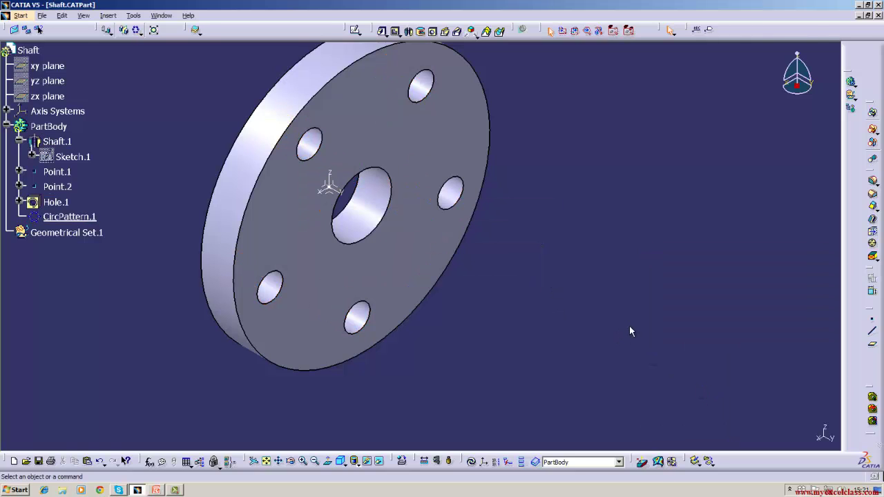
Change the circular pattern of holes to 12 instances, accepting the result.
{"action": "double_click", "coordinate": [69, 217]}
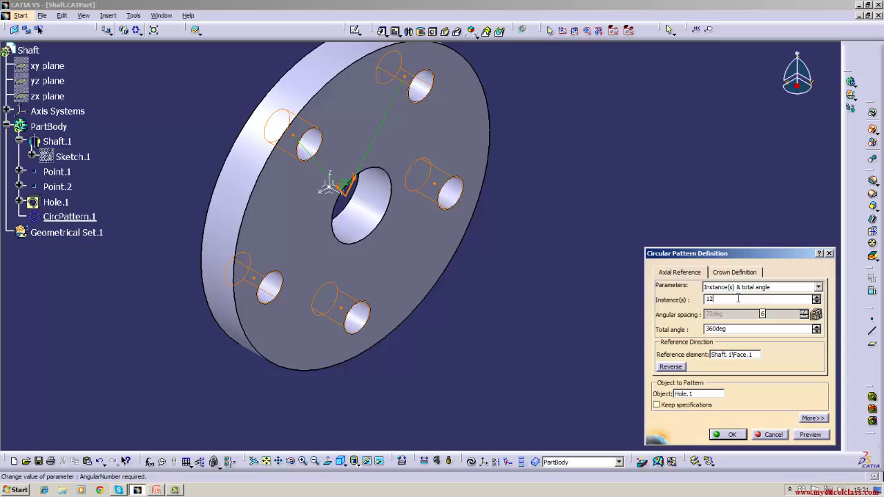
{"action": "key", "text": "Return"}
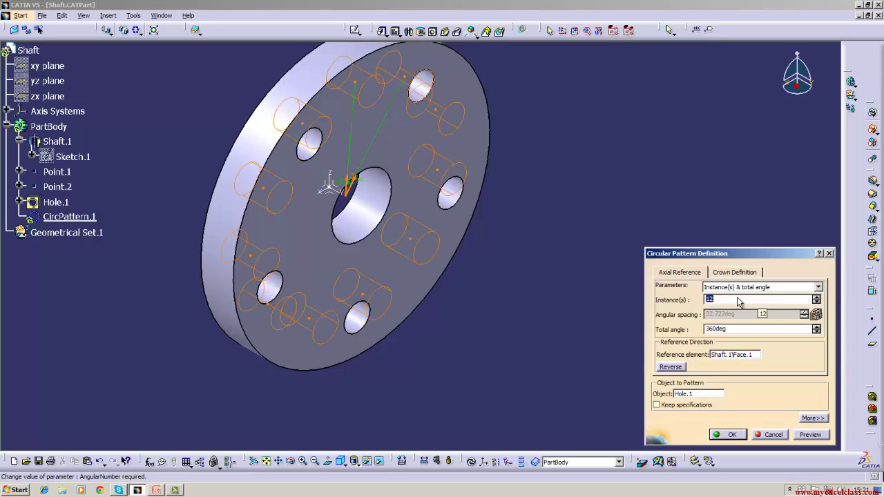
{"action": "left_click", "coordinate": [718, 436]}
{"action": "left_click", "coordinate": [530, 270]}
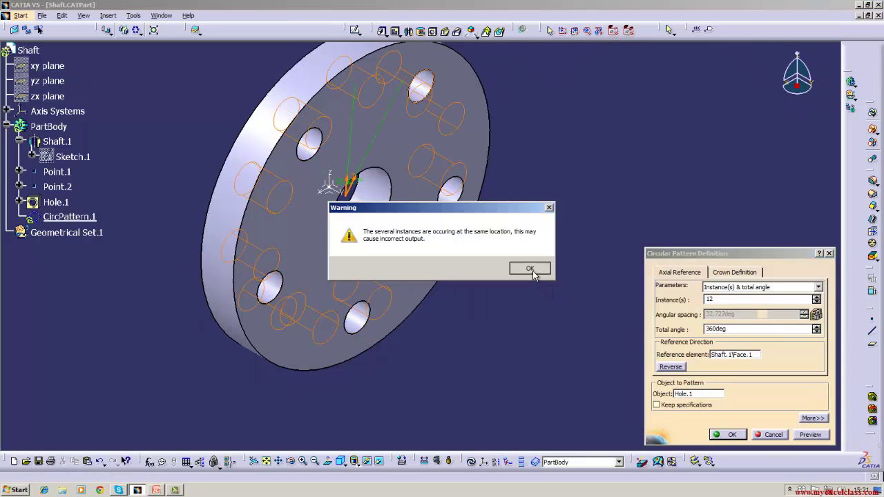
{"action": "left_click", "coordinate": [631, 330]}
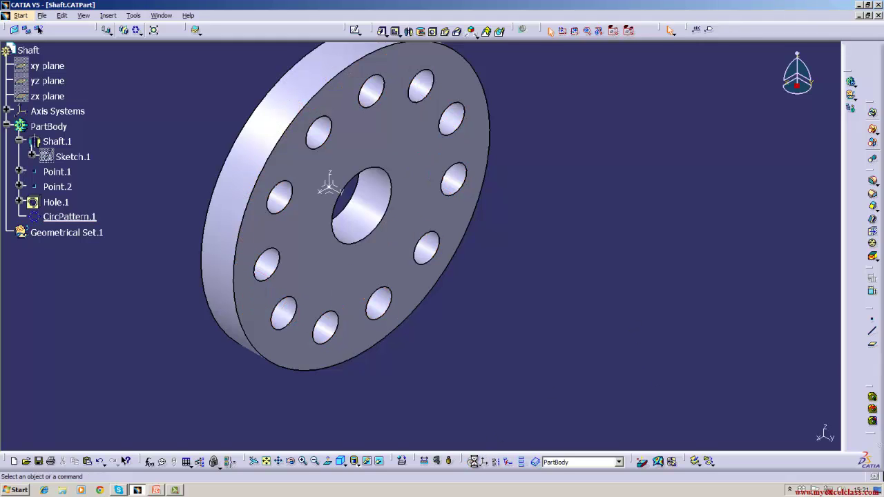
Delete the circular pattern of holes from the disc, and delete the original hole along with its aggregated elements.
{"action": "right_click", "coordinate": [72, 215]}
{"action": "left_click", "coordinate": [90, 323]}
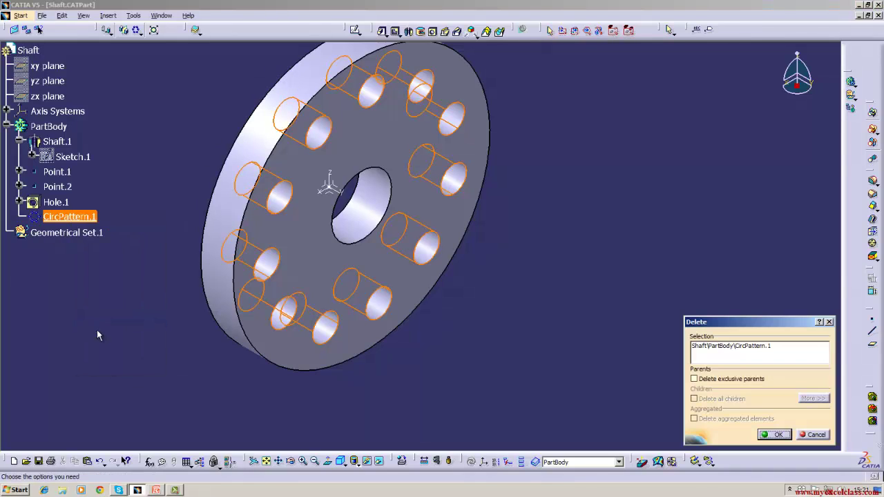
{"action": "left_click", "coordinate": [764, 438]}
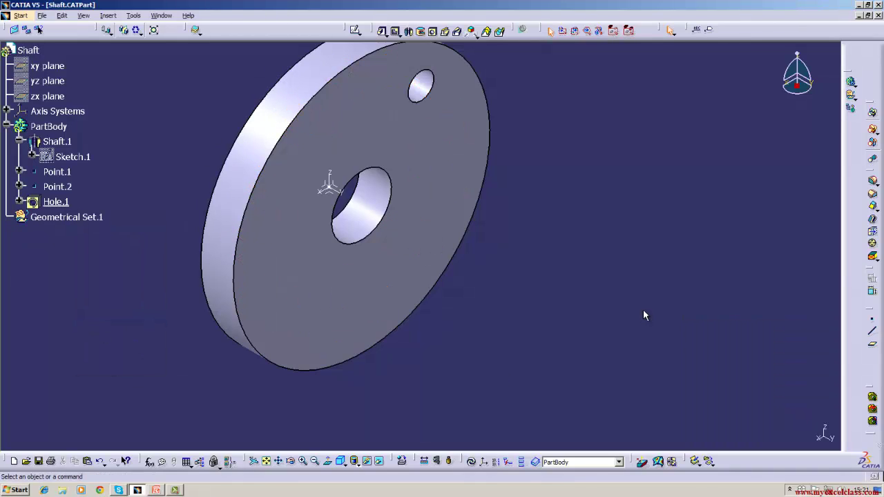
{"action": "right_click", "coordinate": [55, 200]}
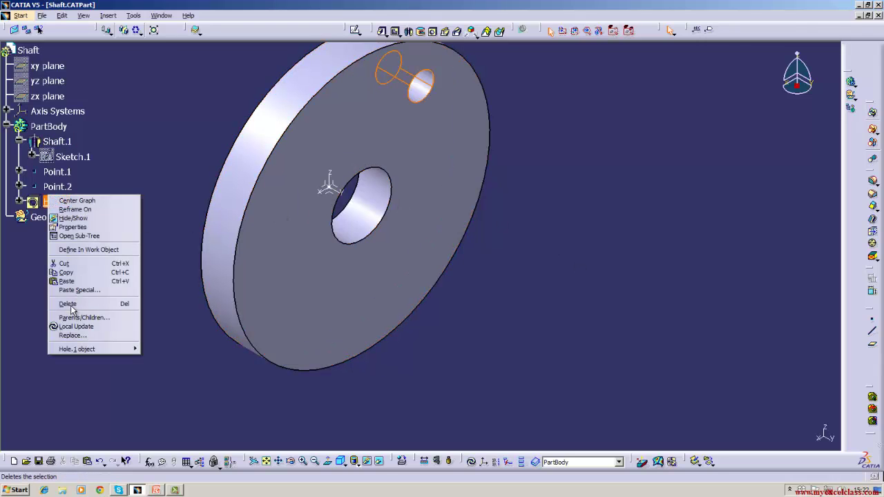
{"action": "left_click", "coordinate": [69, 305]}
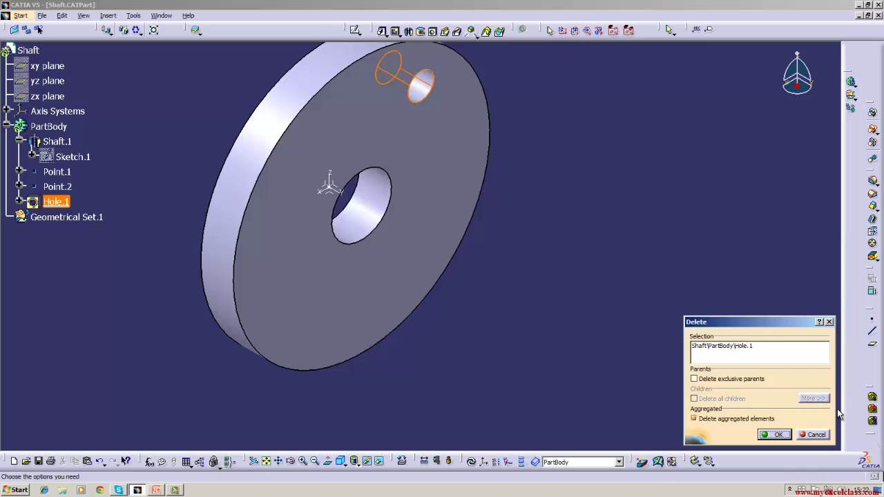
{"action": "left_click", "coordinate": [787, 435]}
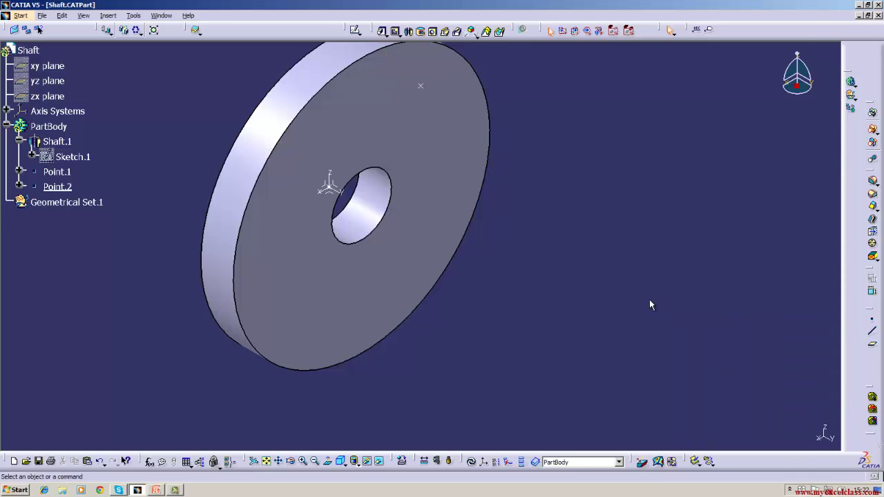
Delete the reference point that located the hole on the disc's face and collapse the part body's branch.
{"action": "right_click", "coordinate": [421, 86]}
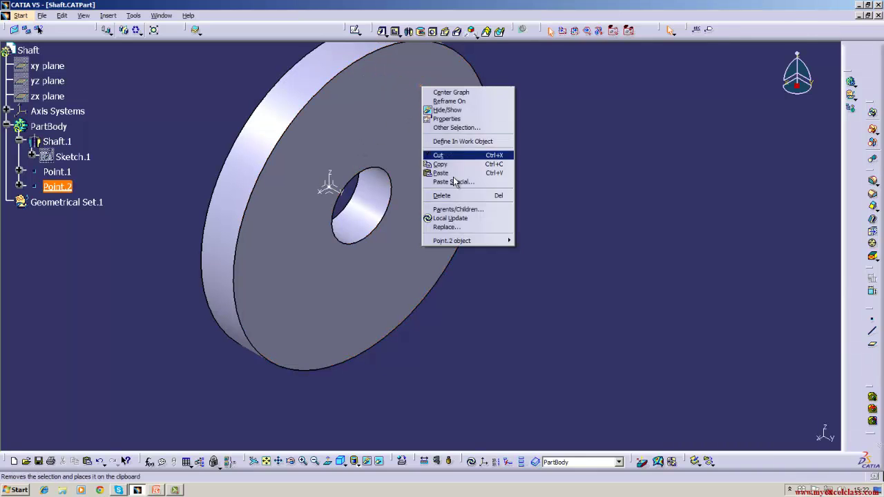
{"action": "left_click", "coordinate": [460, 197]}
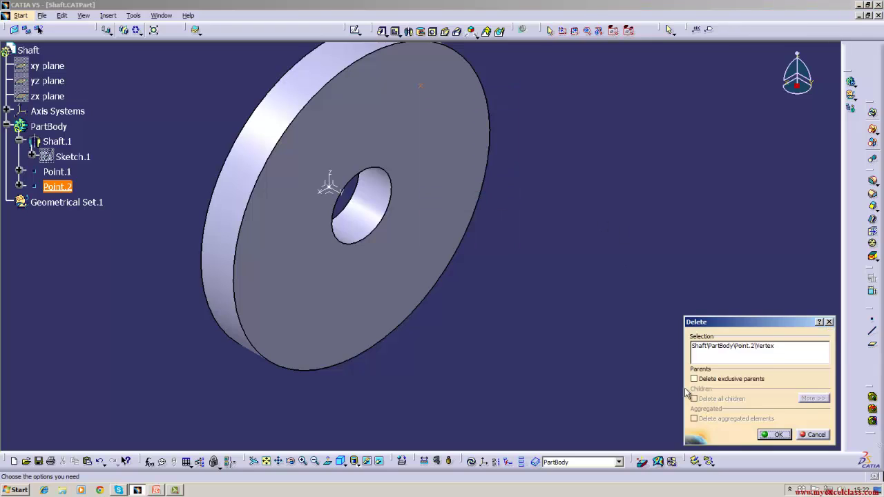
{"action": "left_click", "coordinate": [775, 435]}
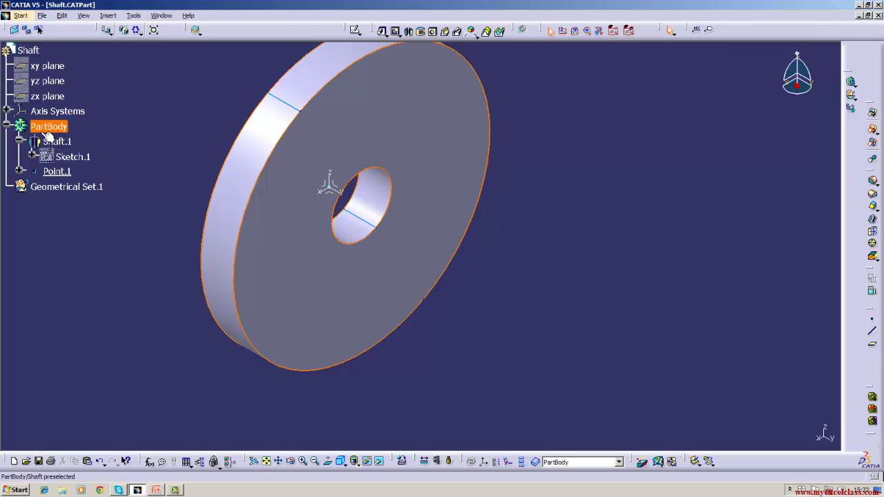
{"action": "left_click", "coordinate": [7, 126]}
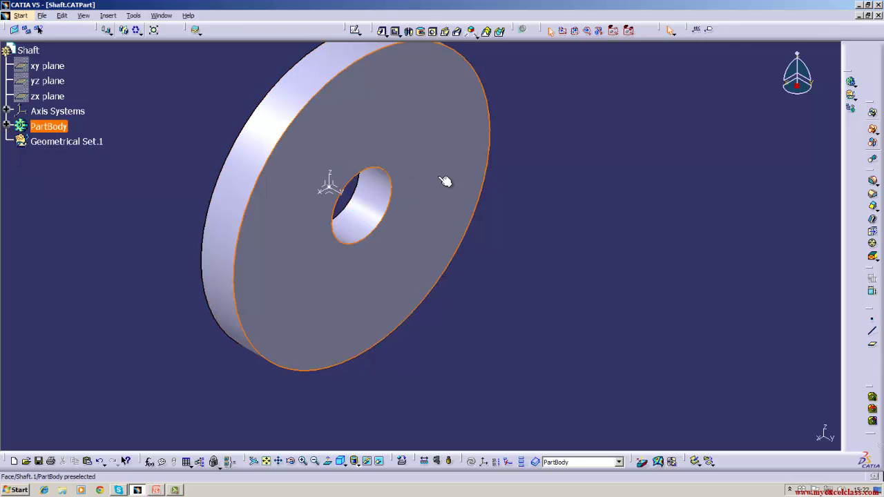
Start a sketch on the zx plane and project the central bore's circular edge into it as construction geometry.
{"action": "left_click", "coordinate": [47, 96]}
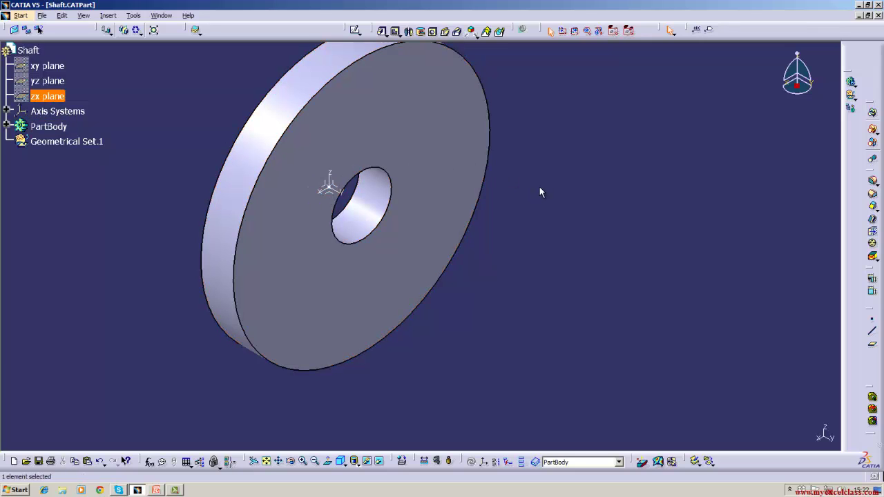
{"action": "left_click", "coordinate": [355, 32]}
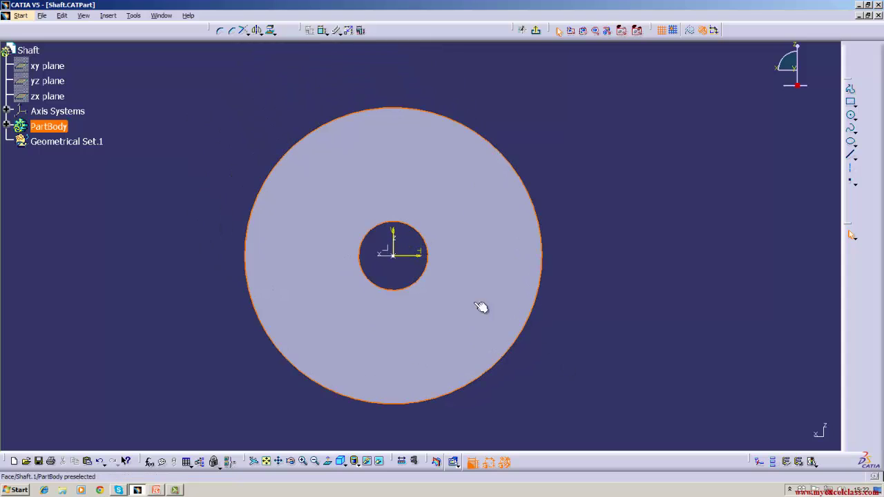
{"action": "left_click", "coordinate": [425, 277]}
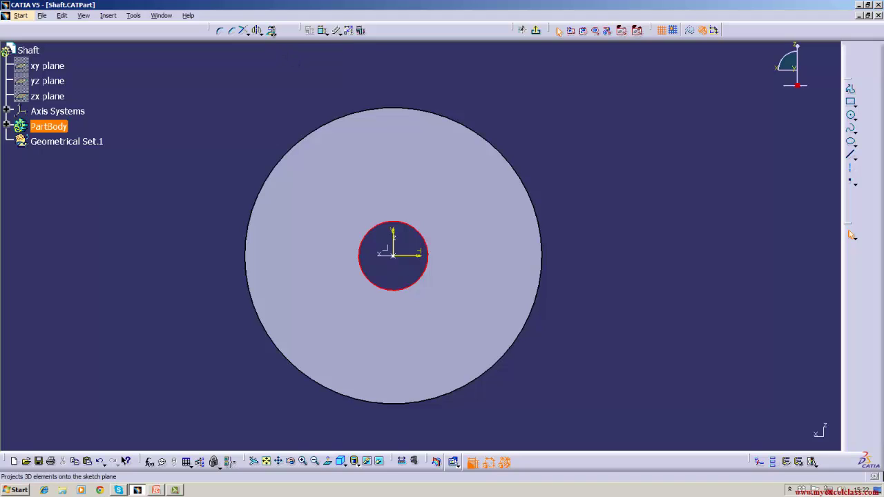
{"action": "left_click", "coordinate": [269, 35]}
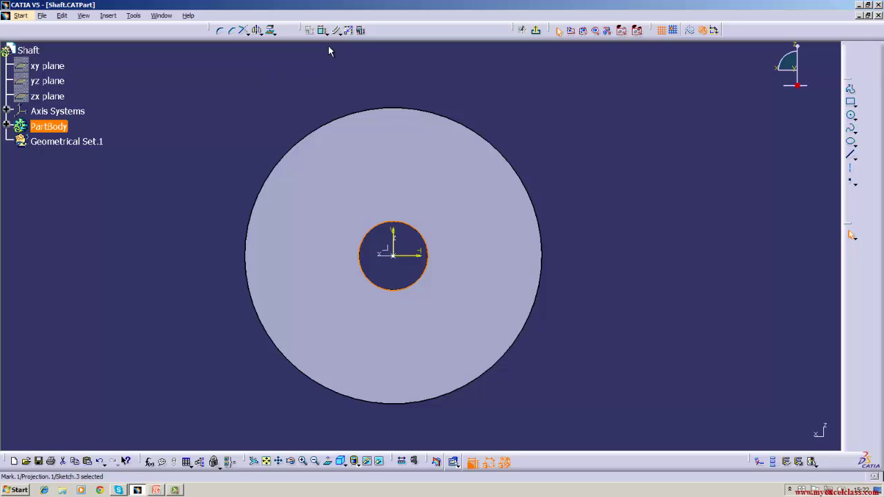
{"action": "left_click", "coordinate": [537, 34]}
{"action": "left_click", "coordinate": [679, 88]}
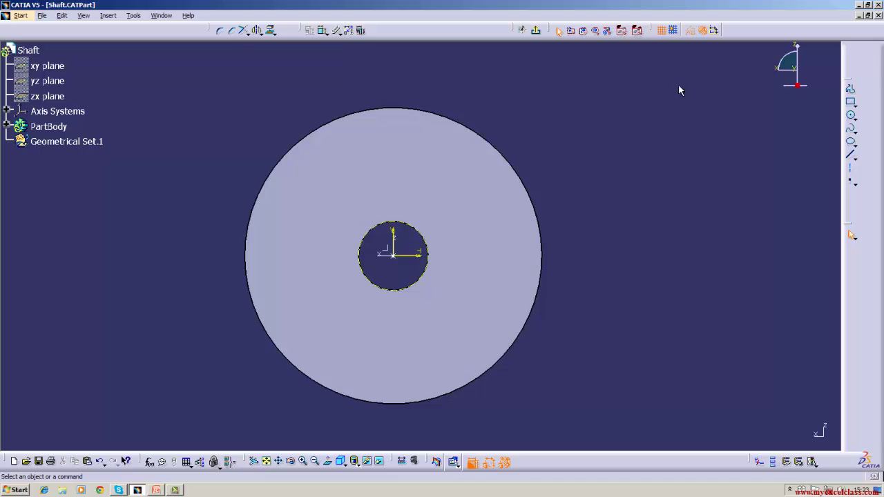
Draw a circle centred on the origin, coincident with the projected bore edge, and finish the sketch.
{"action": "left_click", "coordinate": [851, 115]}
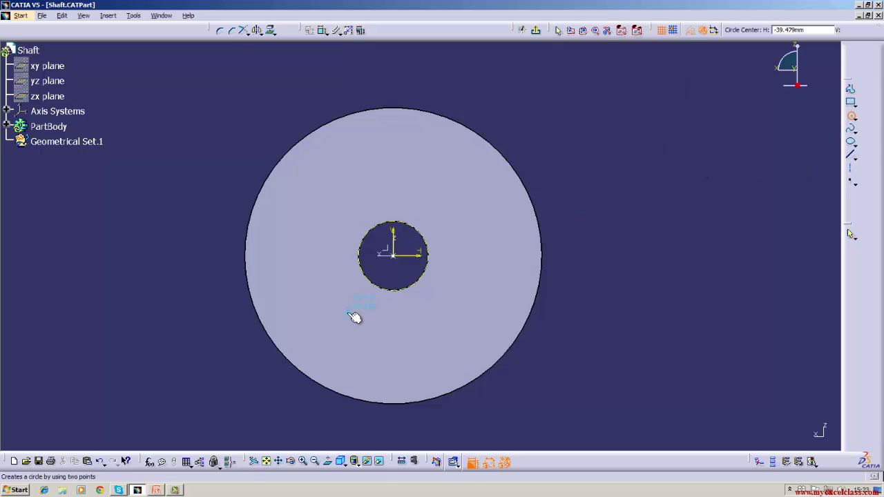
{"action": "left_click", "coordinate": [394, 255]}
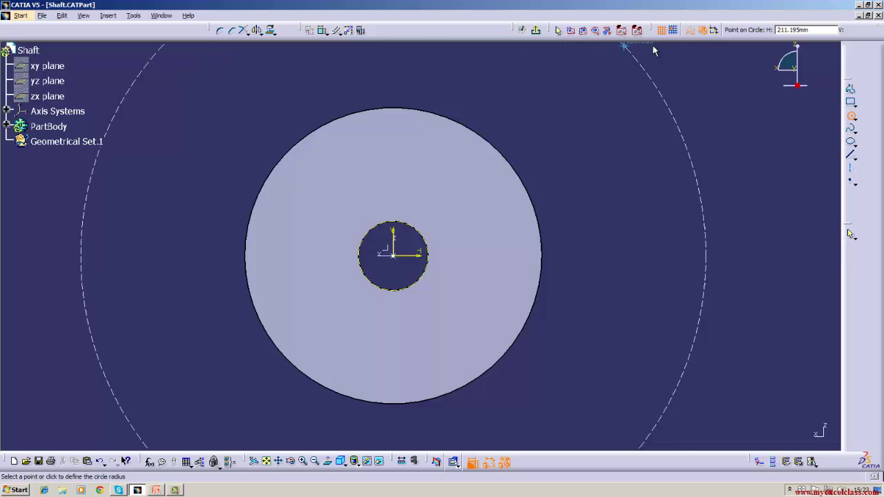
{"action": "left_click", "coordinate": [419, 260]}
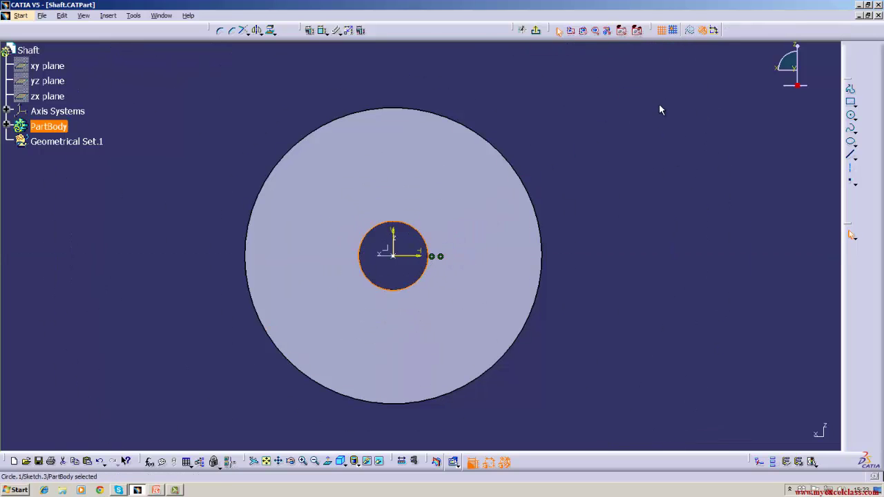
{"action": "left_click", "coordinate": [536, 30]}
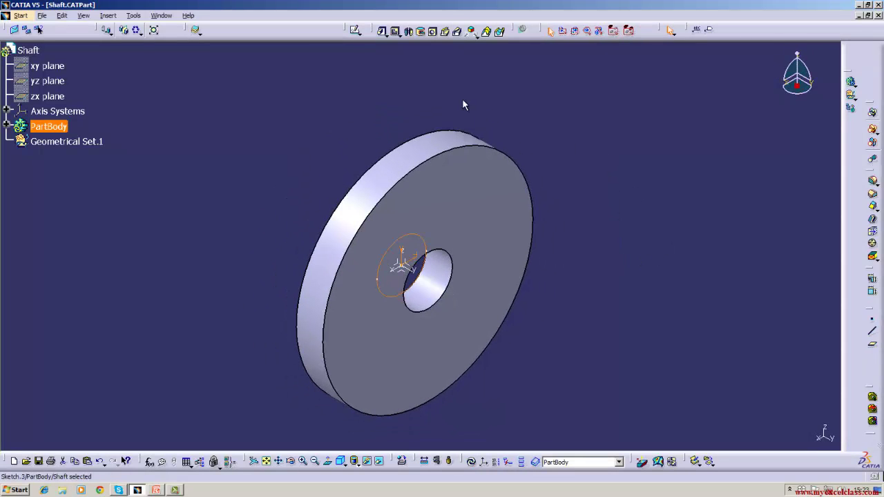
Pad the bore circle sketch to a length of 150 mm to form a solid cylinder through the disc.
{"action": "left_click", "coordinate": [382, 33]}
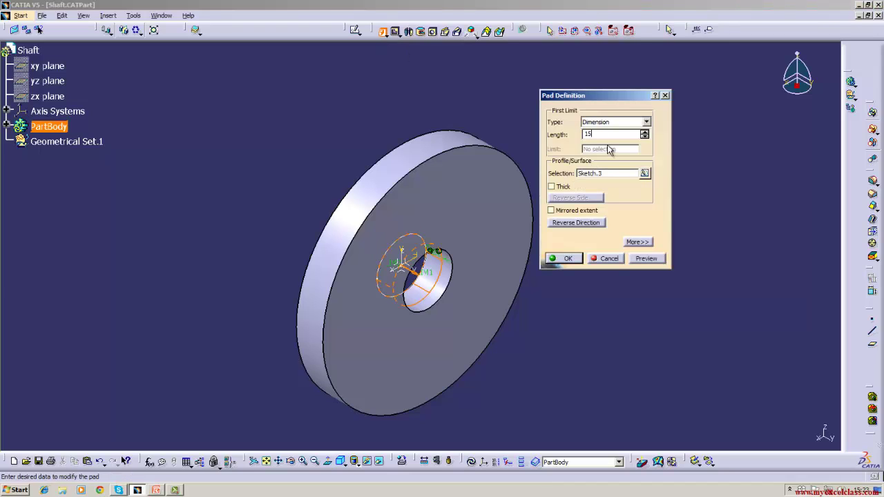
{"action": "type", "text": "150"}
{"action": "key", "text": "Return"}
{"action": "left_click", "coordinate": [608, 149]}
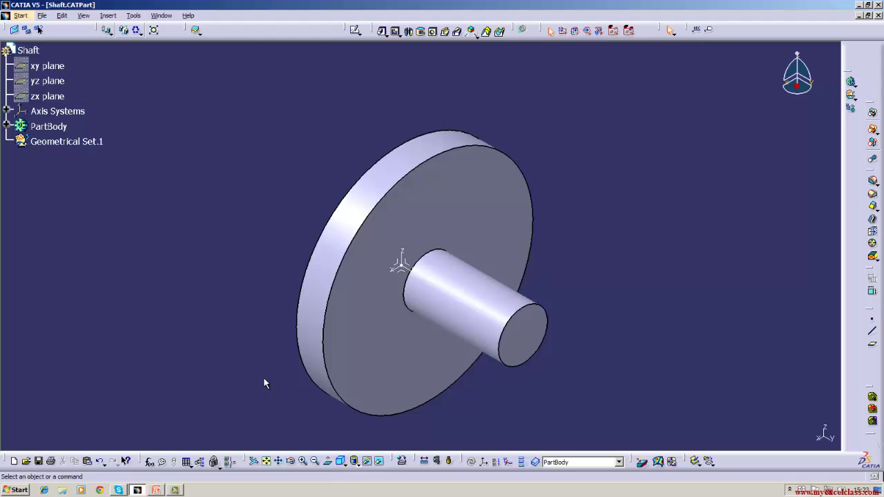
{"action": "left_click_drag", "start_coordinate": [263, 378], "coordinate": [413, 343]}
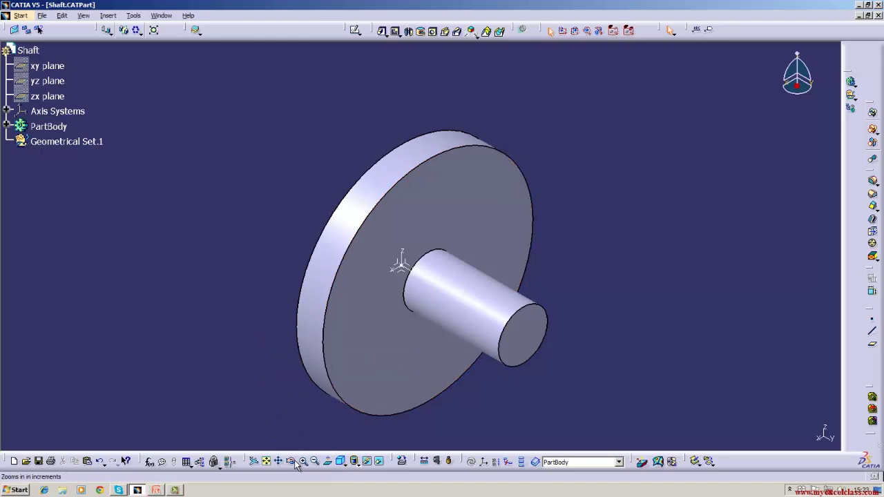
{"action": "left_click", "coordinate": [290, 461]}
{"action": "left_click_drag", "start_coordinate": [265, 401], "coordinate": [295, 320]}
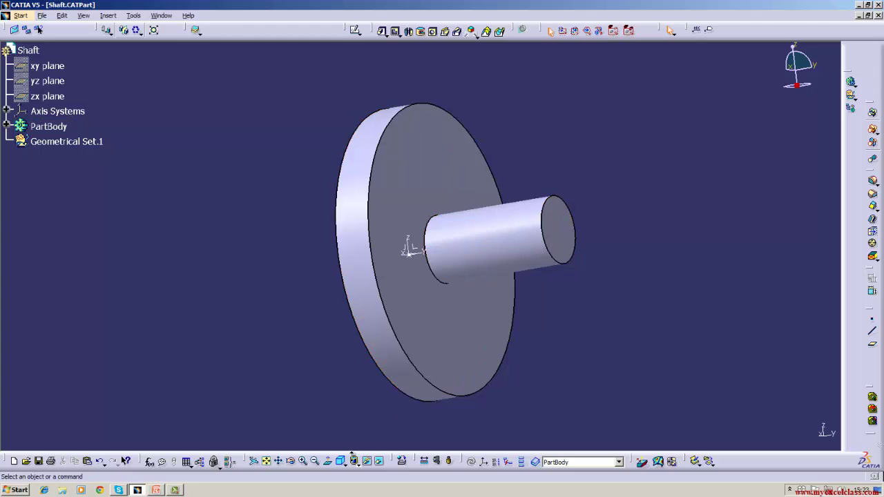
{"action": "left_click", "coordinate": [340, 462]}
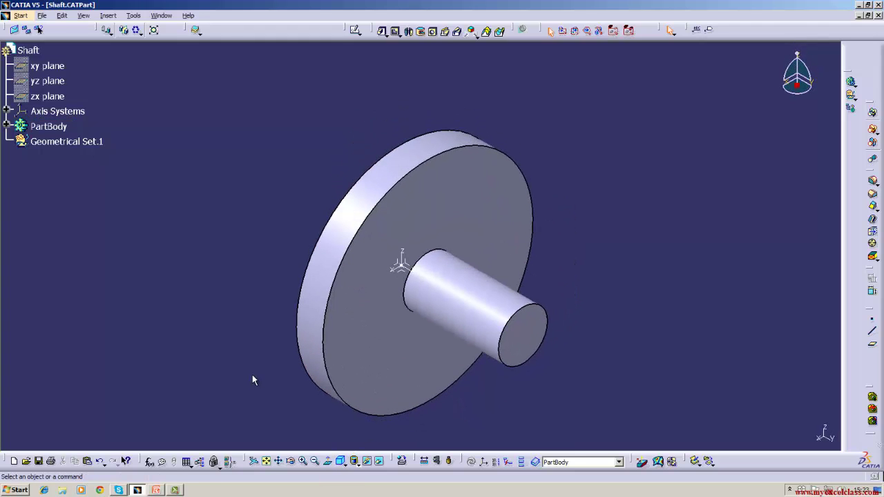
Start a sketch on the yz plane and draw a horizontal axis from the origin to just past the cylinder's free end.
{"action": "middle_click_drag", "start_coordinate": [250, 377], "coordinate": [217, 277]}
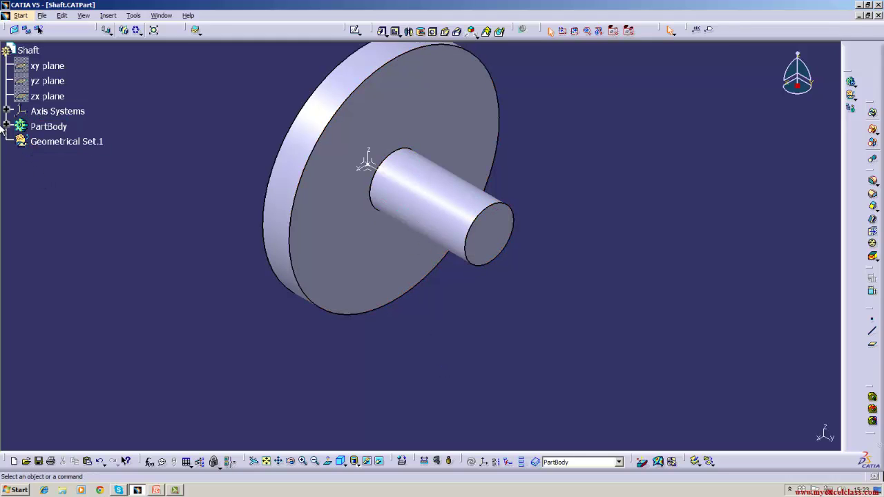
{"action": "left_click", "coordinate": [47, 81]}
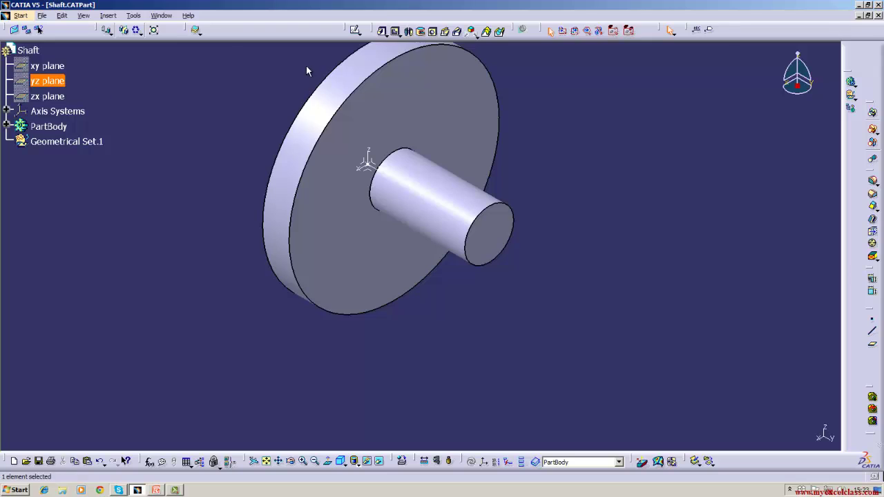
{"action": "left_click", "coordinate": [355, 32]}
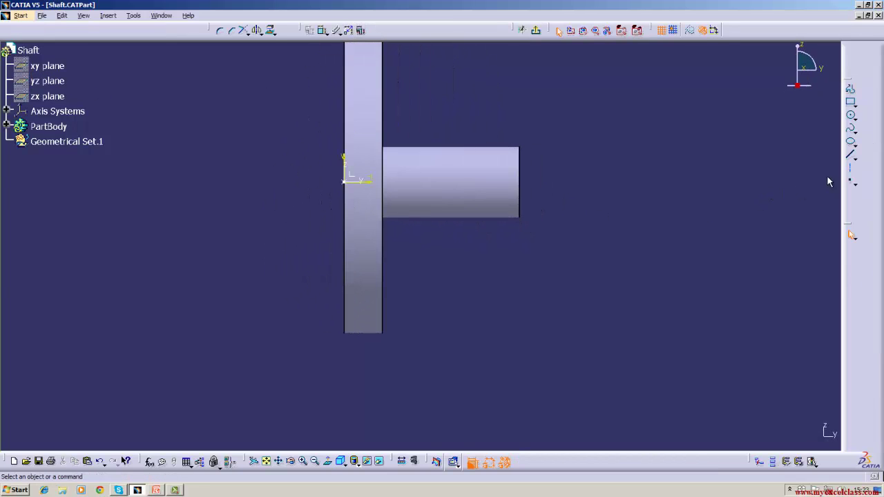
{"action": "left_click", "coordinate": [851, 168]}
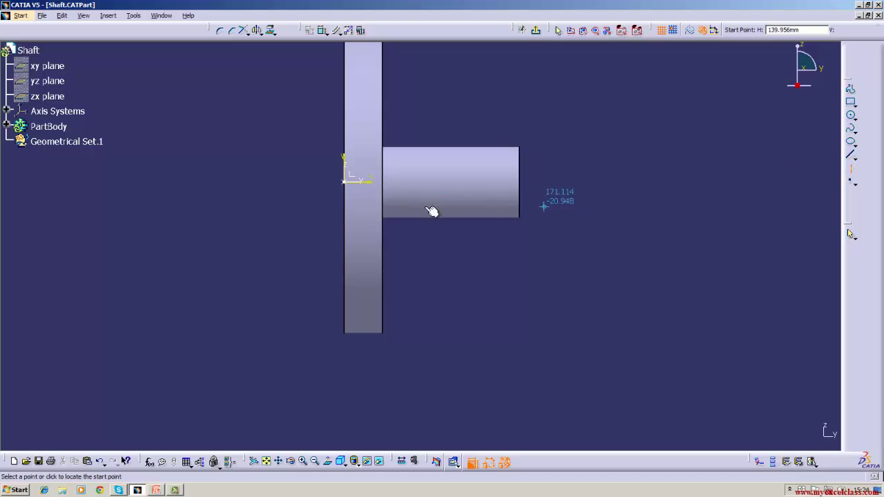
{"action": "left_click", "coordinate": [345, 181]}
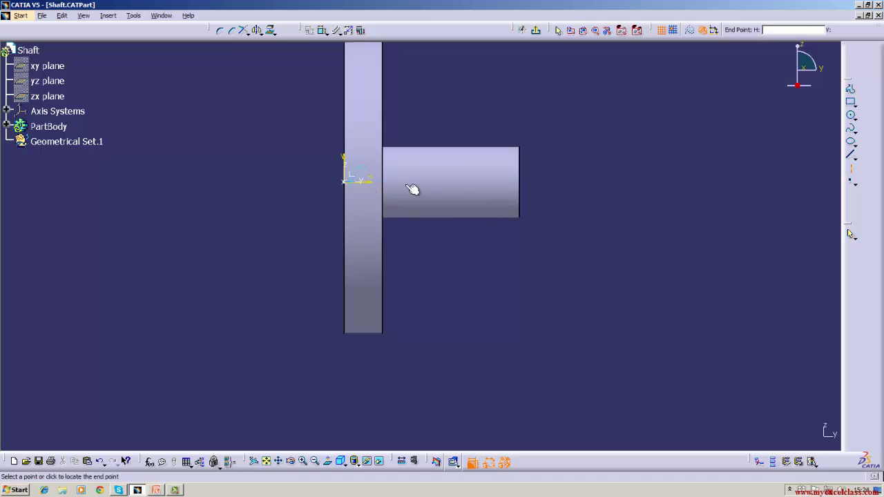
{"action": "left_click", "coordinate": [534, 182]}
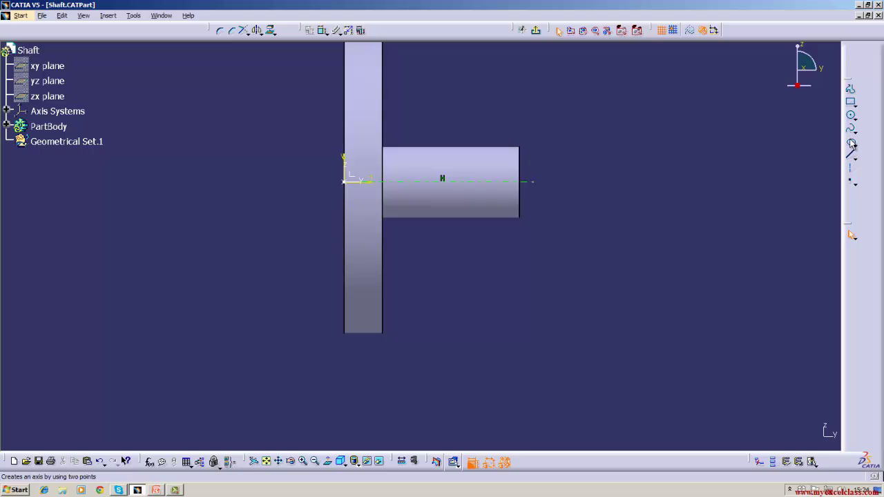
Sketch a small circle centred near the cylinder's upper silhouette edge, between the disc and the free end.
{"action": "left_click", "coordinate": [852, 116]}
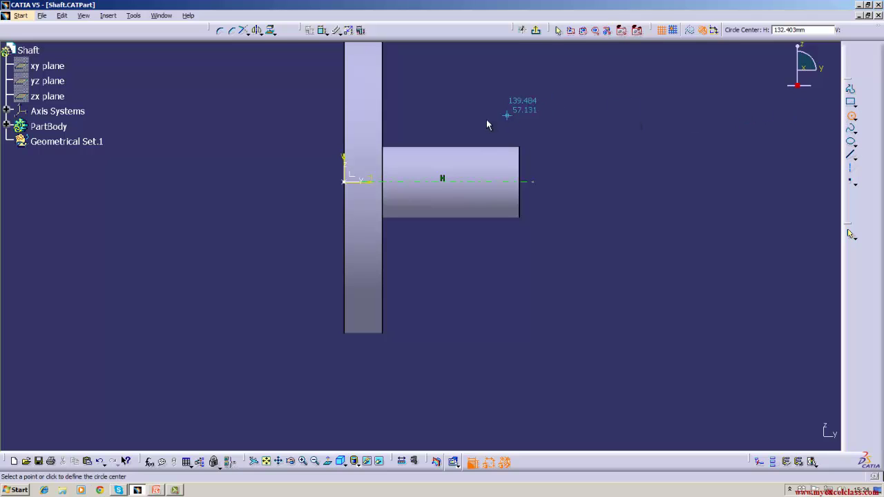
{"action": "left_click", "coordinate": [460, 145]}
{"action": "left_click", "coordinate": [466, 154]}
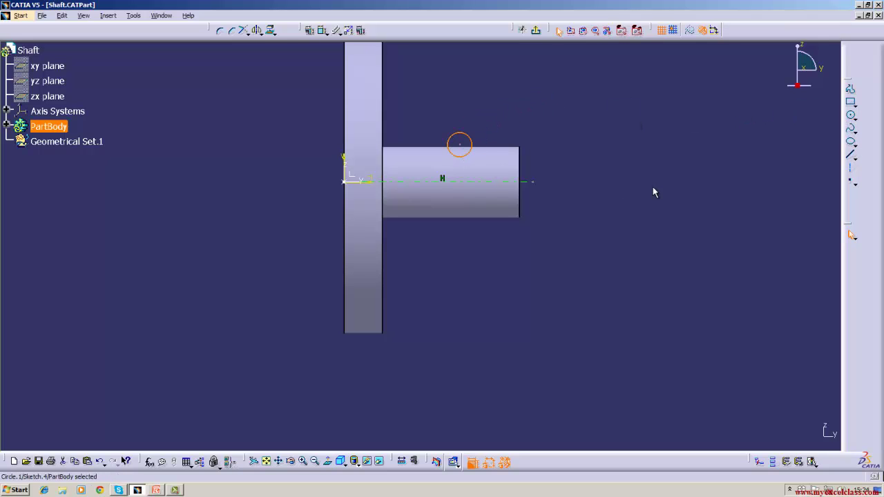
{"action": "left_click", "coordinate": [653, 187]}
Draw a horizontal line across the small circle through its centre and trim the line at the circle's edge.
{"action": "left_click", "coordinate": [852, 155]}
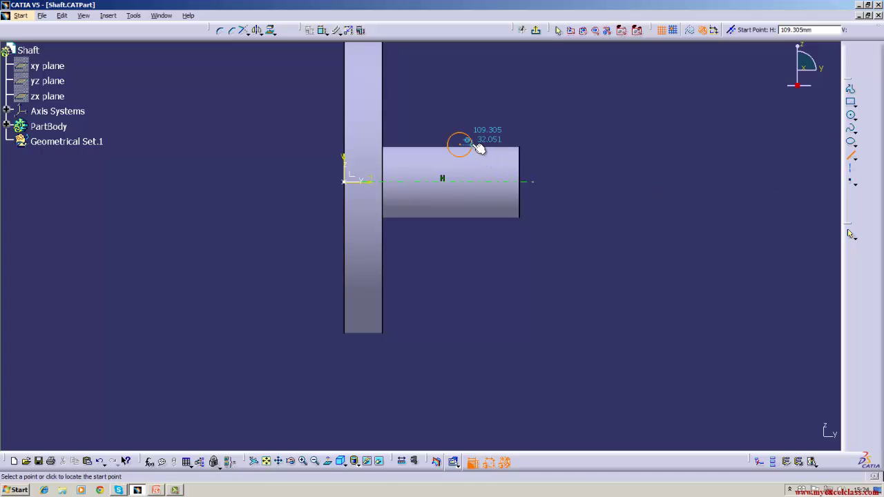
{"action": "left_click", "coordinate": [451, 144]}
{"action": "left_click", "coordinate": [474, 142]}
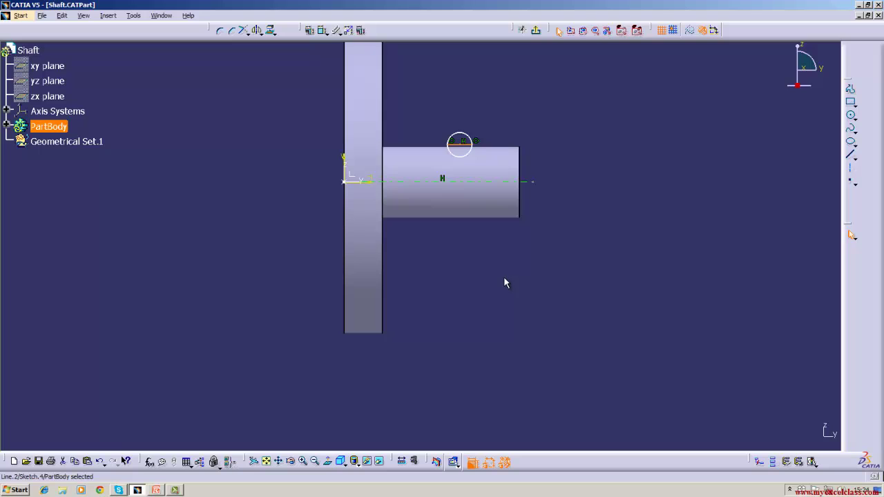
{"action": "left_click", "coordinate": [243, 32]}
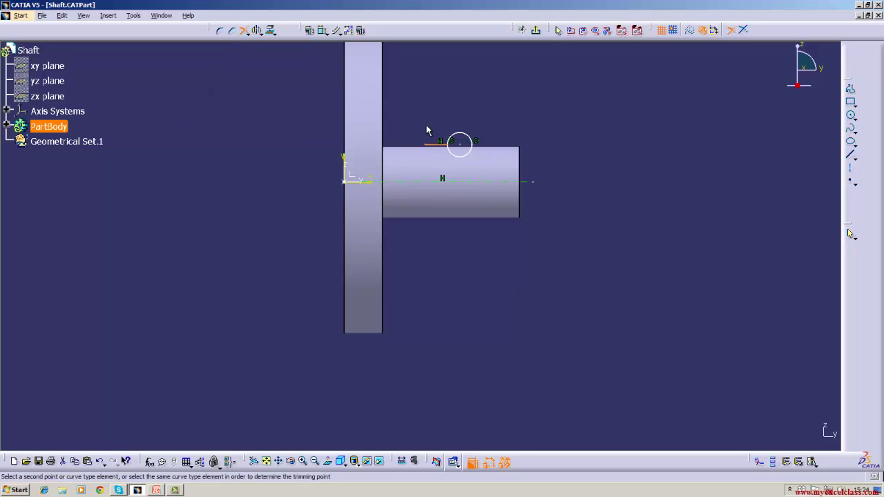
{"action": "left_click", "coordinate": [467, 156]}
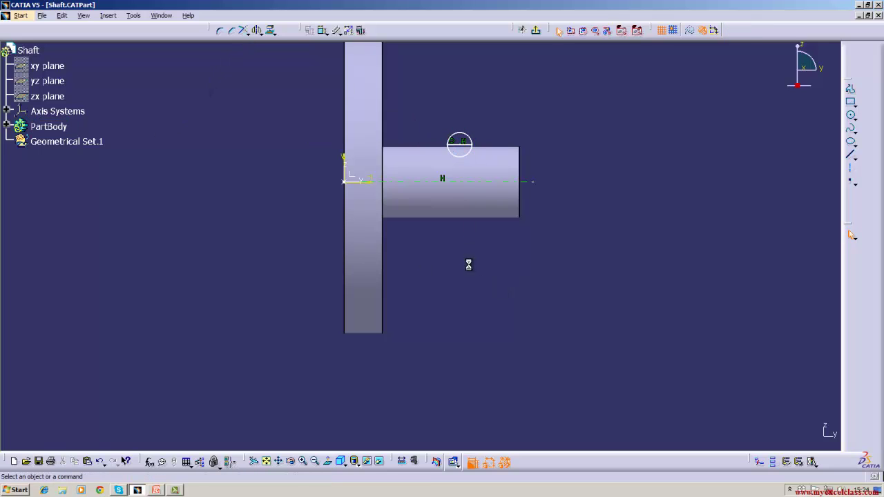
Trim away the upper half of the circle to leave a closed lower semicircle, and finish the sketch.
{"action": "middle_click_drag", "start_coordinate": [456, 271], "coordinate": [429, 346]}
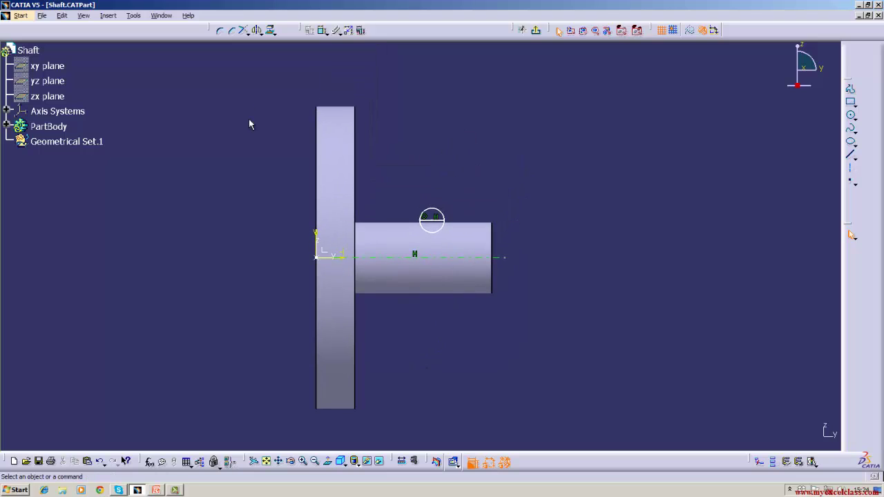
{"action": "left_click", "coordinate": [244, 30]}
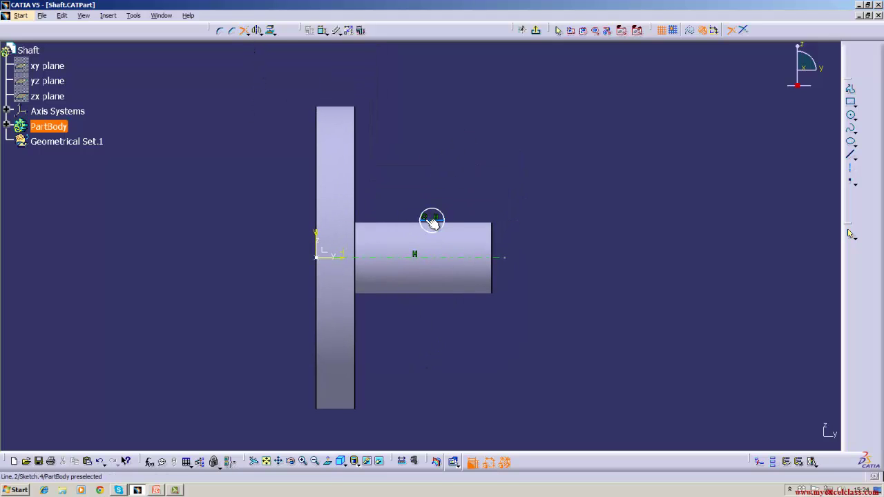
{"action": "left_click", "coordinate": [432, 220]}
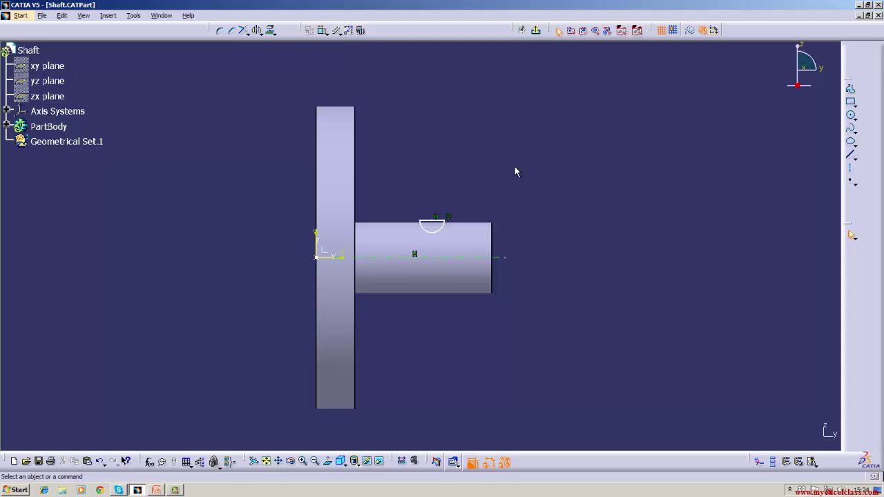
{"action": "left_click", "coordinate": [535, 29]}
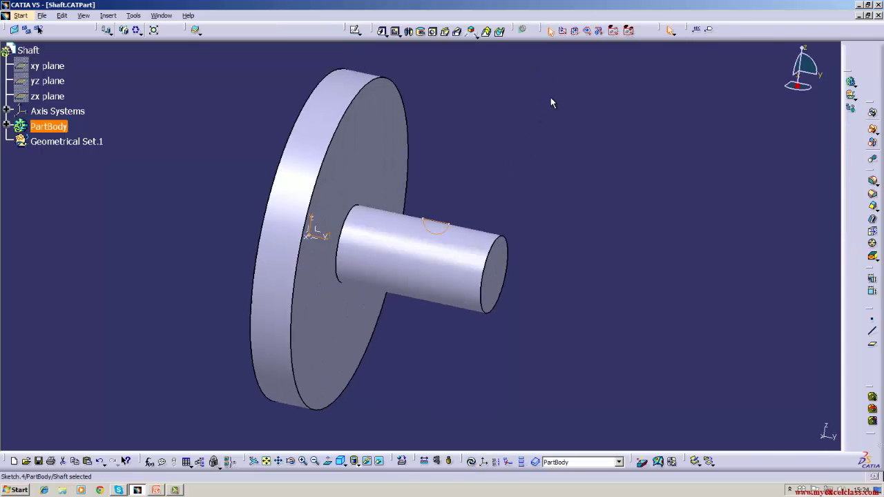
Cut a groove around the cylinder by revolving the semicircle sketch about its axis, and inspect it from the side.
{"action": "left_click", "coordinate": [420, 31]}
{"action": "left_click", "coordinate": [617, 384]}
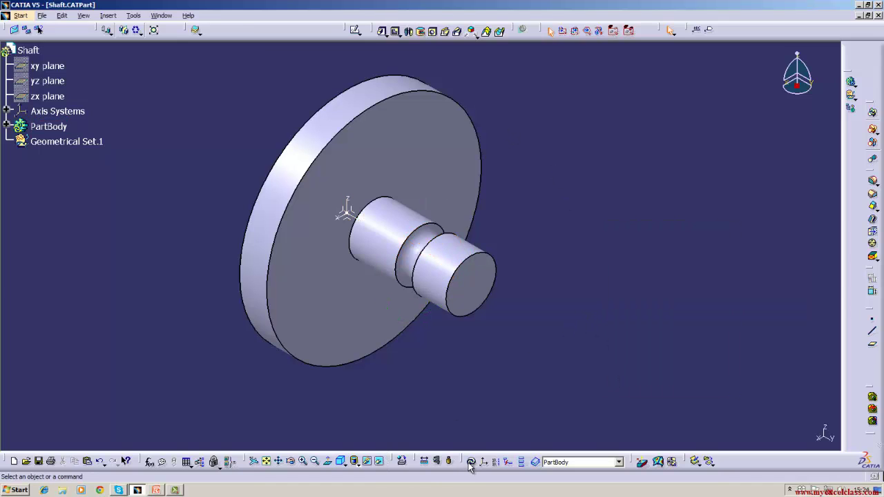
{"action": "left_click", "coordinate": [292, 461]}
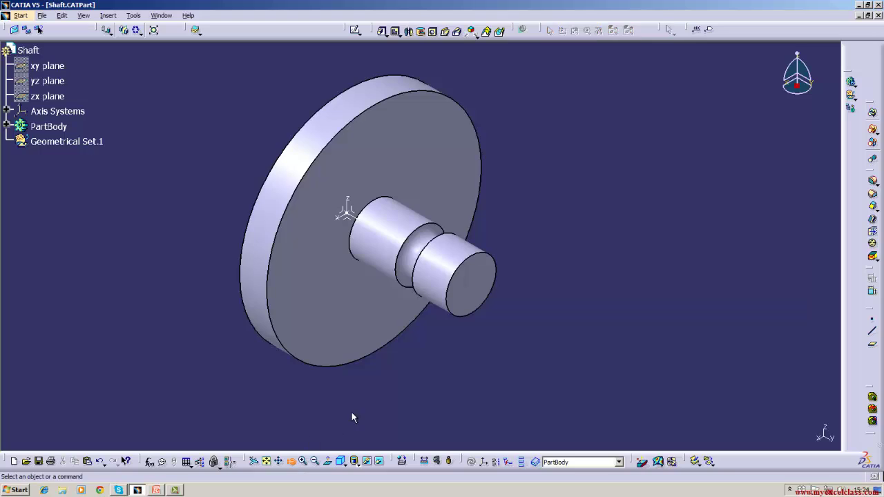
{"action": "left_click_drag", "start_coordinate": [352, 412], "coordinate": [437, 403]}
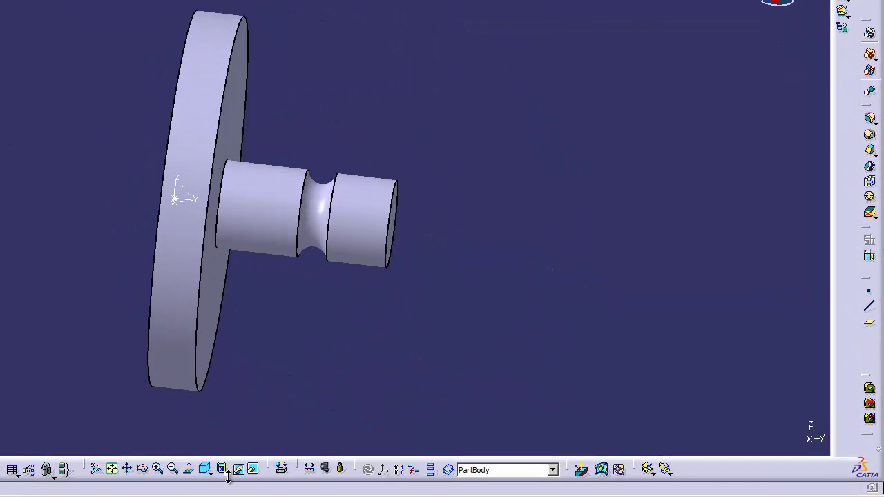
{"action": "left_click", "coordinate": [206, 470]}
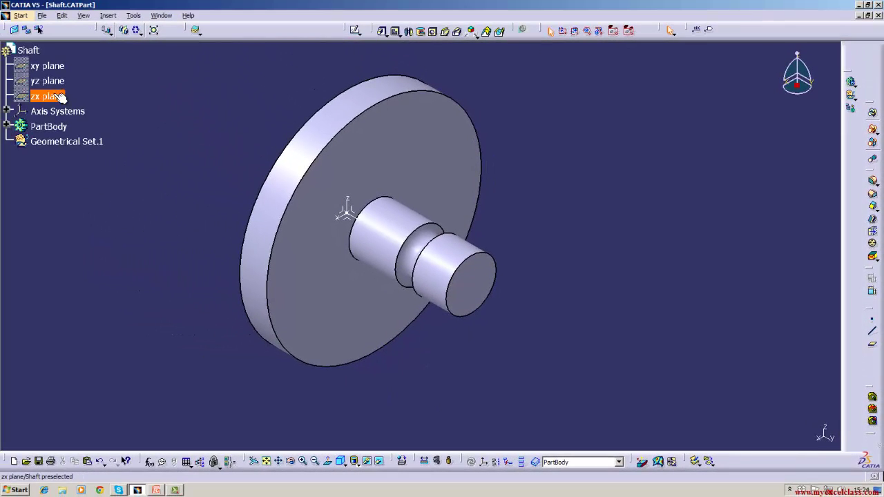
Sketch a small rectangle on the yz plane between the groove and the cylinder's free end, and finish the sketch.
{"action": "left_click", "coordinate": [54, 81]}
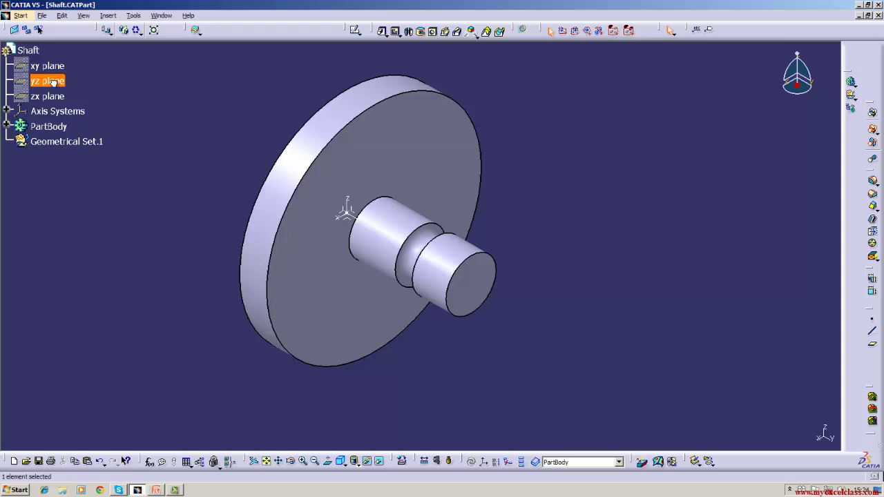
{"action": "left_click", "coordinate": [356, 32]}
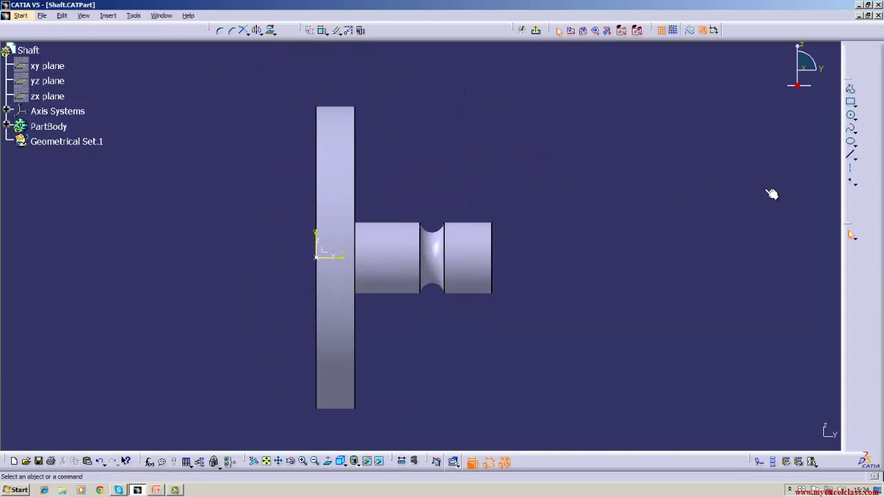
{"action": "left_click", "coordinate": [850, 101]}
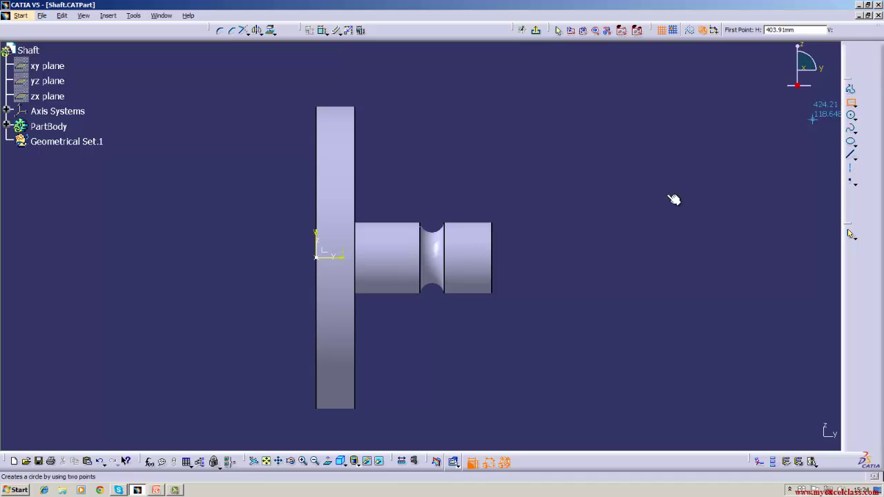
{"action": "left_click", "coordinate": [456, 250]}
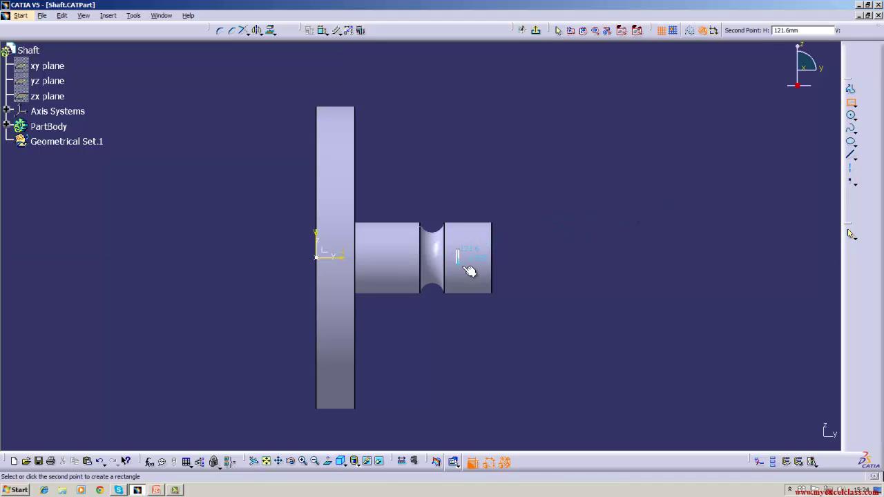
{"action": "left_click", "coordinate": [483, 268]}
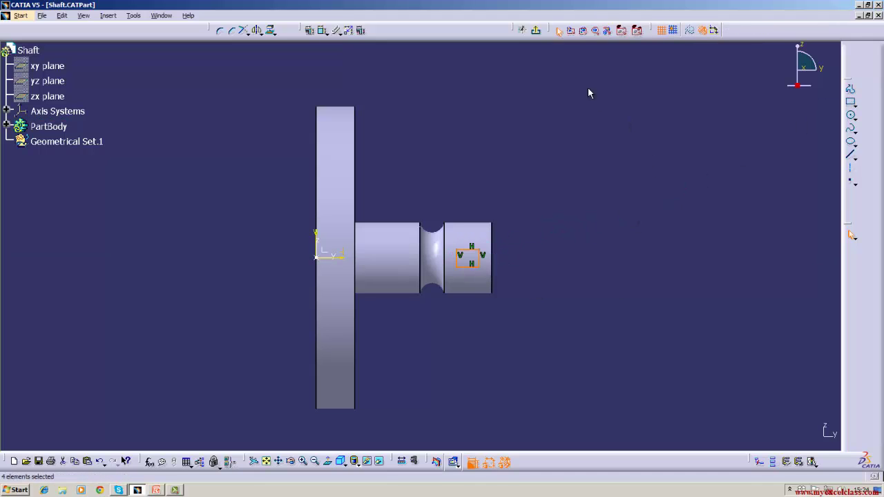
{"action": "left_click", "coordinate": [537, 31]}
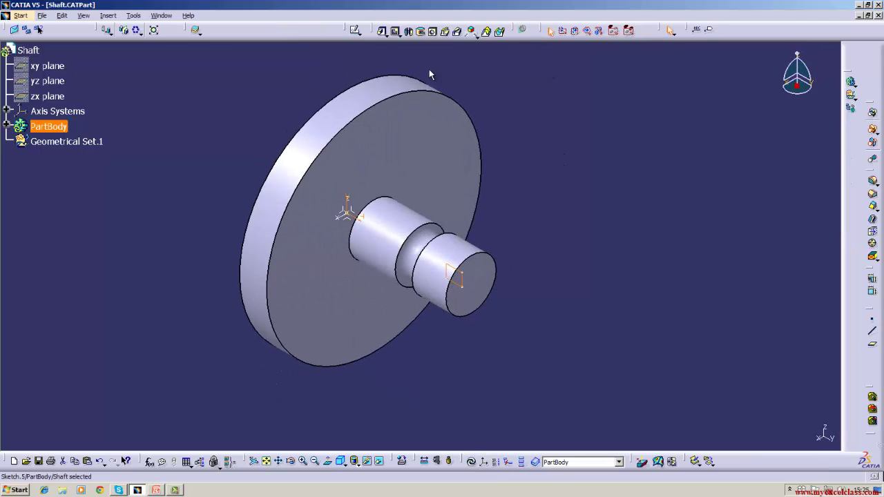
Pocket the rectangle through the cylinder with a 150 mm depth and mirrored extent, and inspect the cut.
{"action": "left_click", "coordinate": [396, 32]}
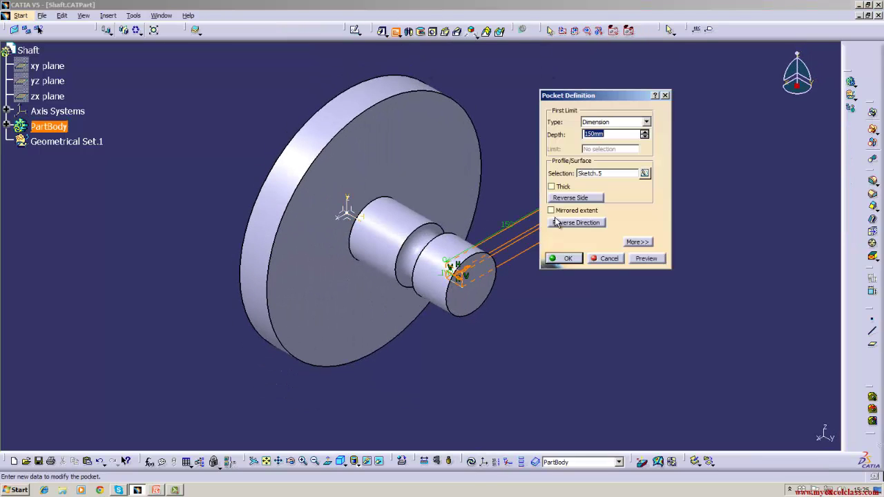
{"action": "left_click", "coordinate": [565, 211]}
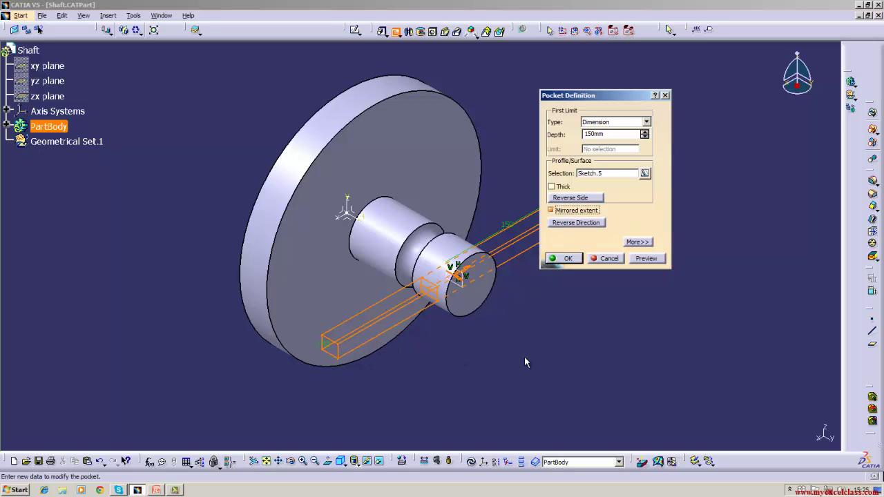
{"action": "left_click", "coordinate": [565, 259]}
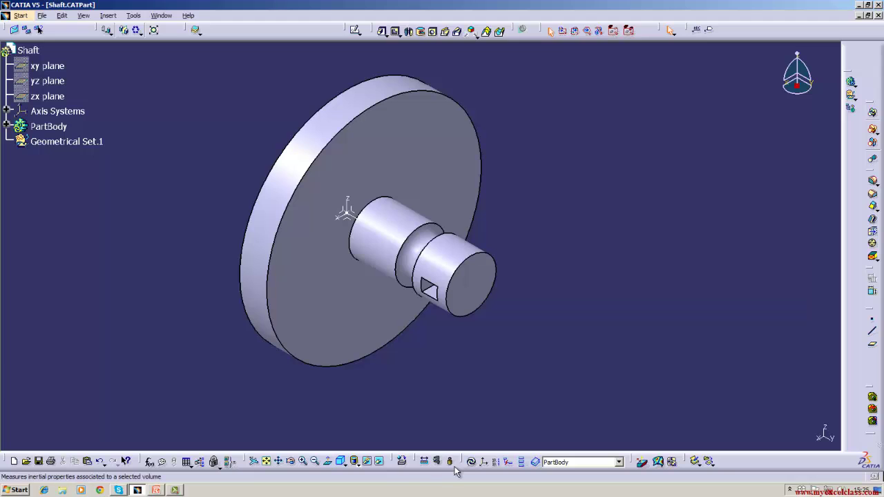
{"action": "left_click", "coordinate": [292, 463]}
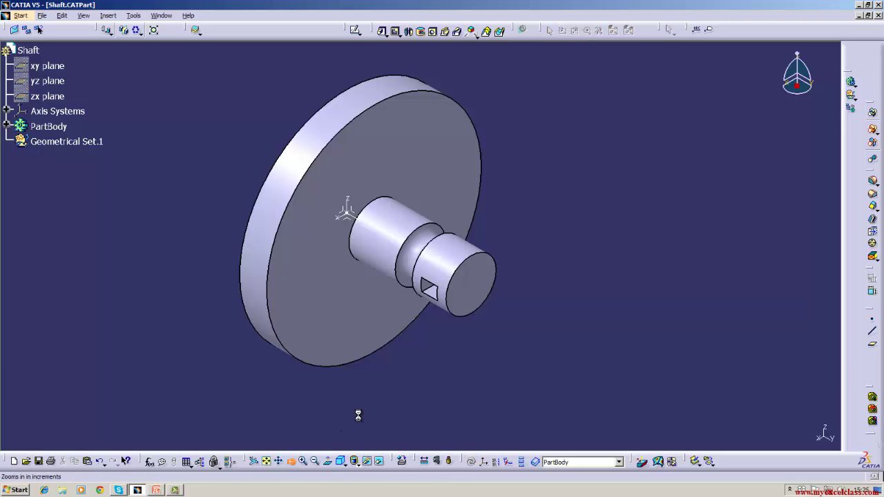
{"action": "left_click_drag", "start_coordinate": [357, 415], "coordinate": [444, 388]}
{"action": "left_click", "coordinate": [342, 463]}
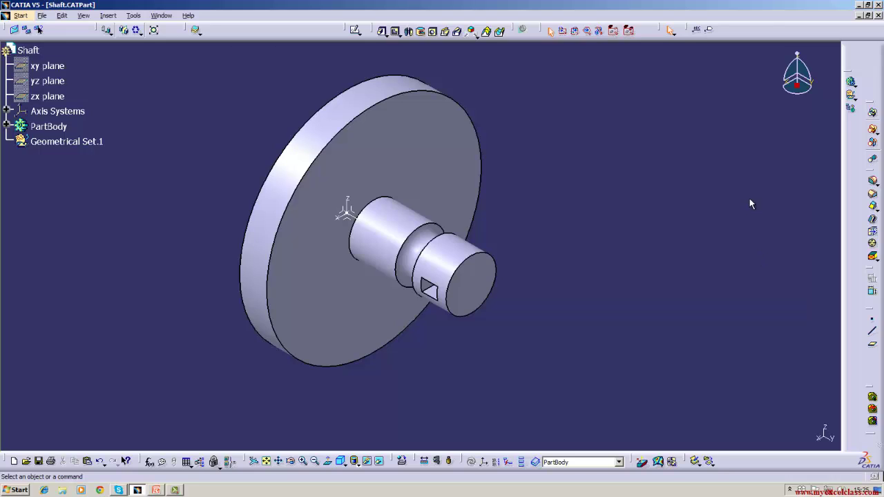
Delete the rectangular pocket together with its sketch.
{"action": "left_click", "coordinate": [7, 126]}
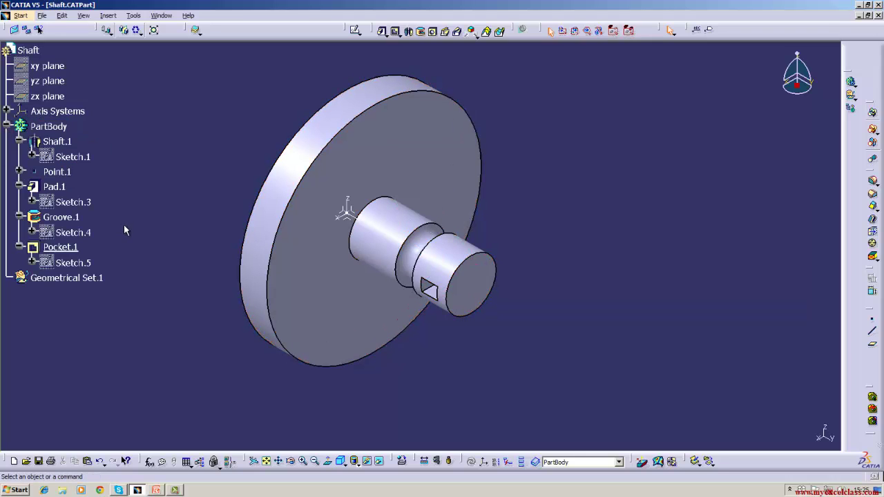
{"action": "right_click", "coordinate": [69, 248]}
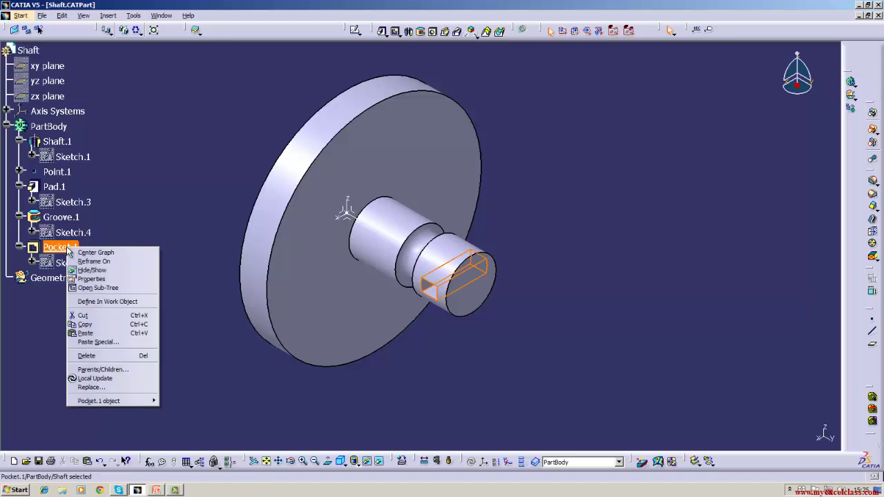
{"action": "left_click", "coordinate": [84, 356]}
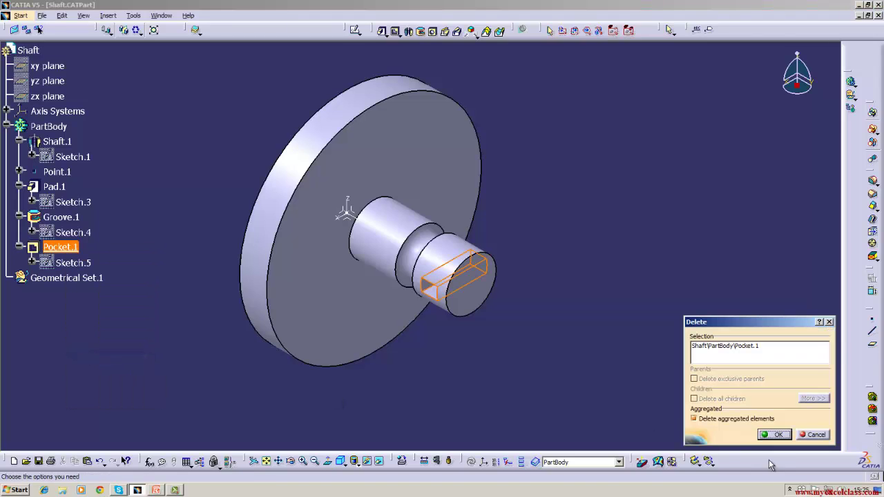
{"action": "left_click", "coordinate": [776, 435]}
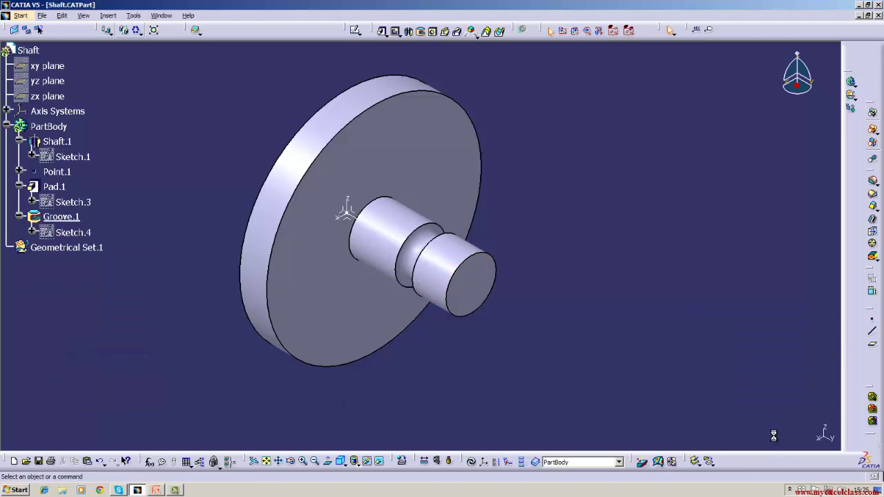
Delete the groove and the cylinder's pad together with their sketches.
{"action": "right_click", "coordinate": [63, 219]}
{"action": "left_click", "coordinate": [97, 333]}
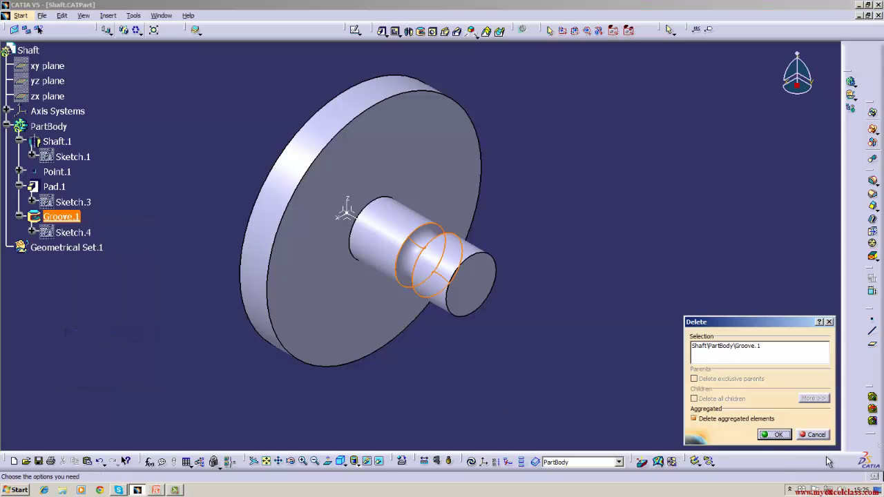
{"action": "left_click", "coordinate": [775, 435]}
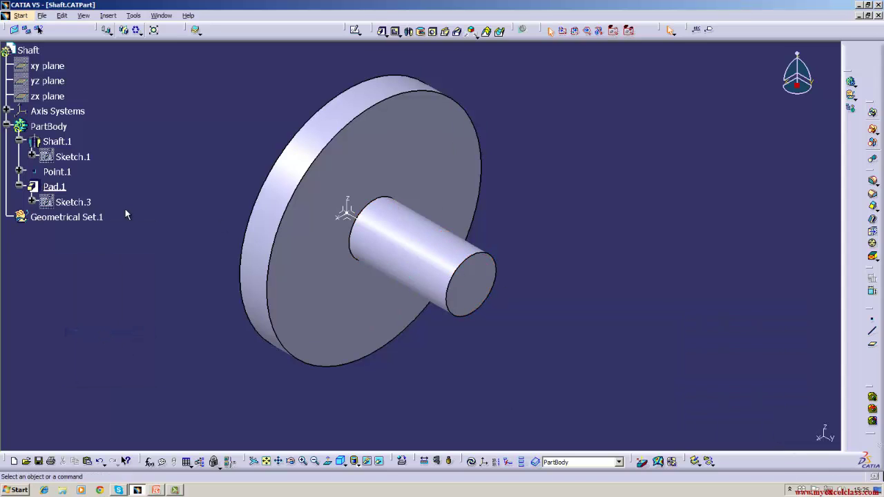
{"action": "right_click", "coordinate": [52, 188]}
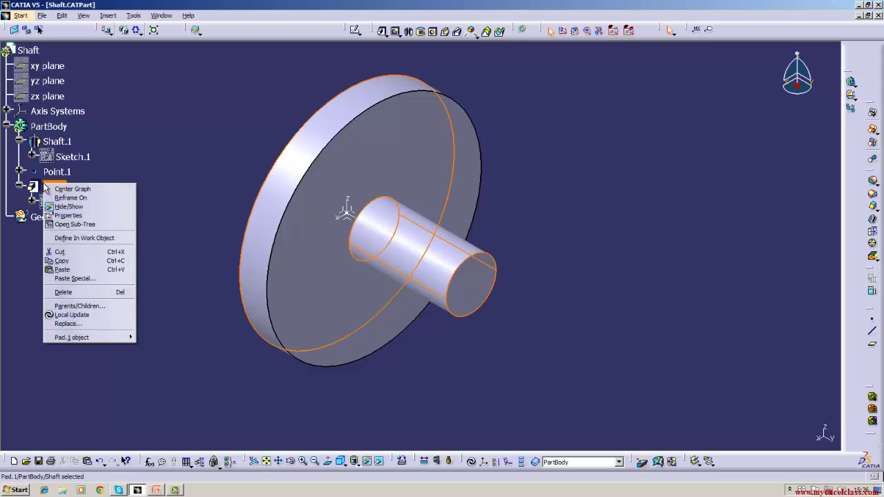
{"action": "left_click", "coordinate": [76, 292]}
{"action": "left_click", "coordinate": [776, 435]}
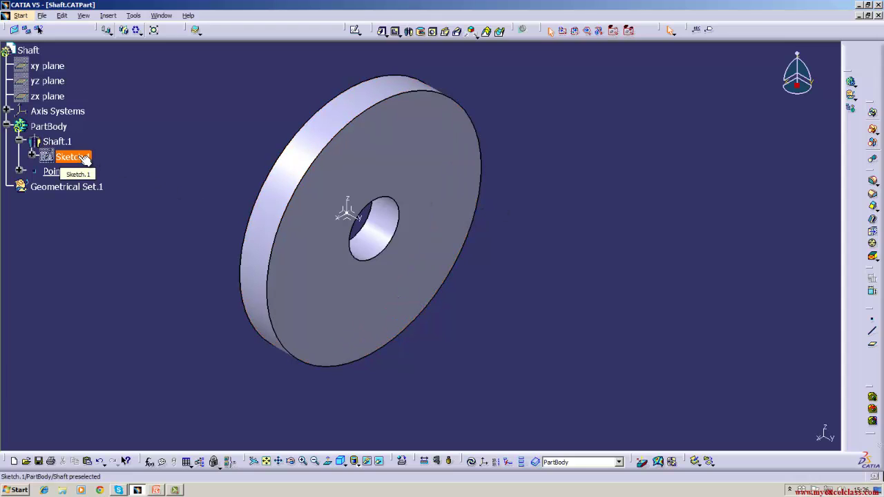
Delete the Shaft.1 disc feature without its aggregated elements, and open its rectangular profile sketch for editing.
{"action": "right_click", "coordinate": [59, 143]}
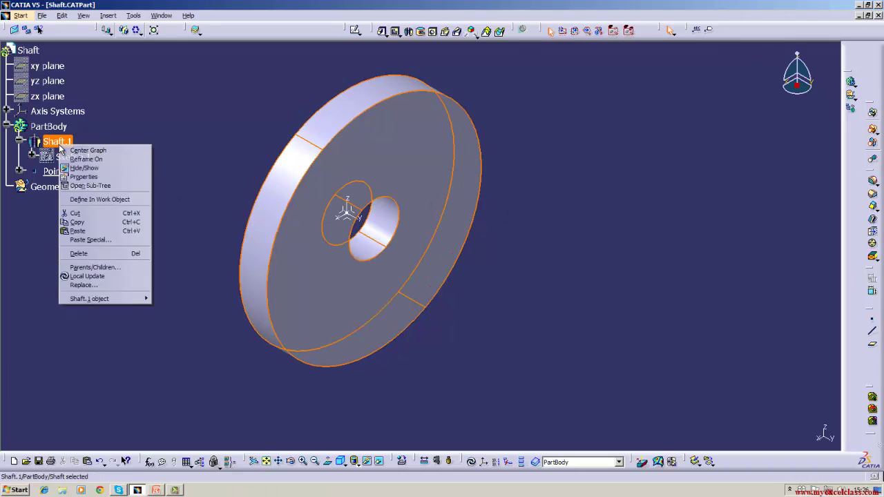
{"action": "left_click", "coordinate": [76, 253]}
{"action": "left_click", "coordinate": [747, 420]}
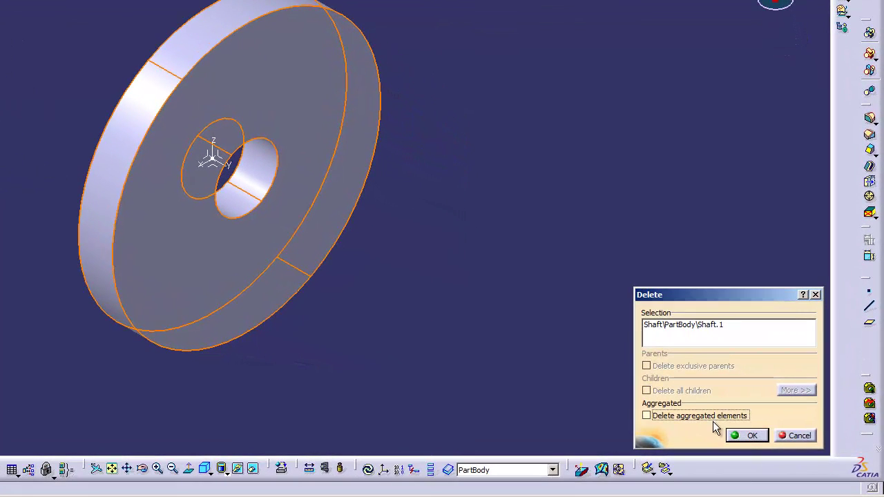
{"action": "left_click", "coordinate": [747, 437]}
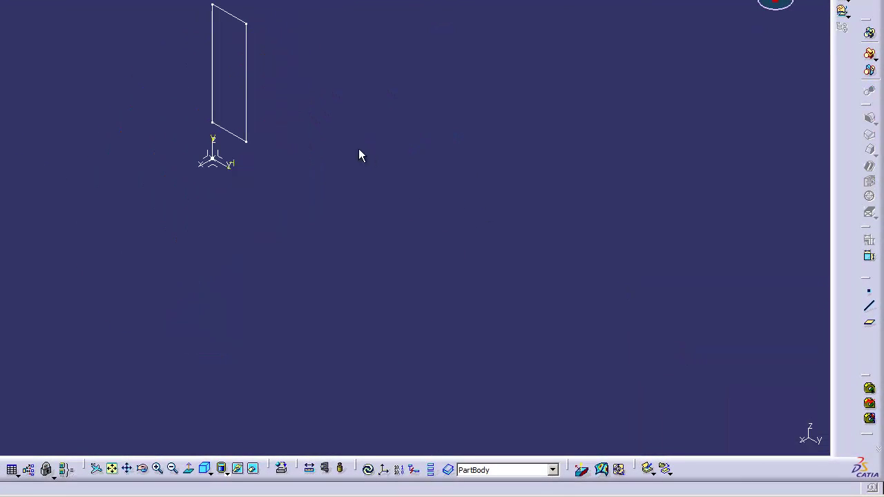
{"action": "double_click", "coordinate": [247, 99]}
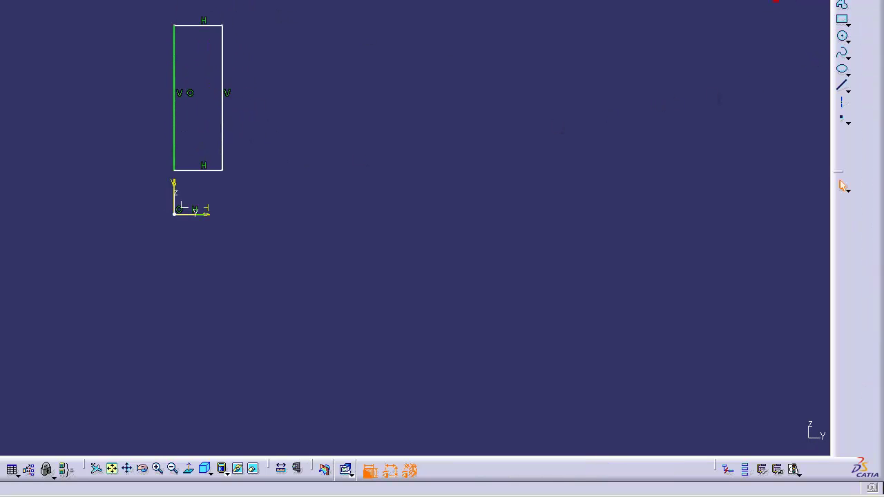
Delete the existing rectangular profile from the shaft's sketch.
{"action": "left_click", "coordinate": [62, 15]}
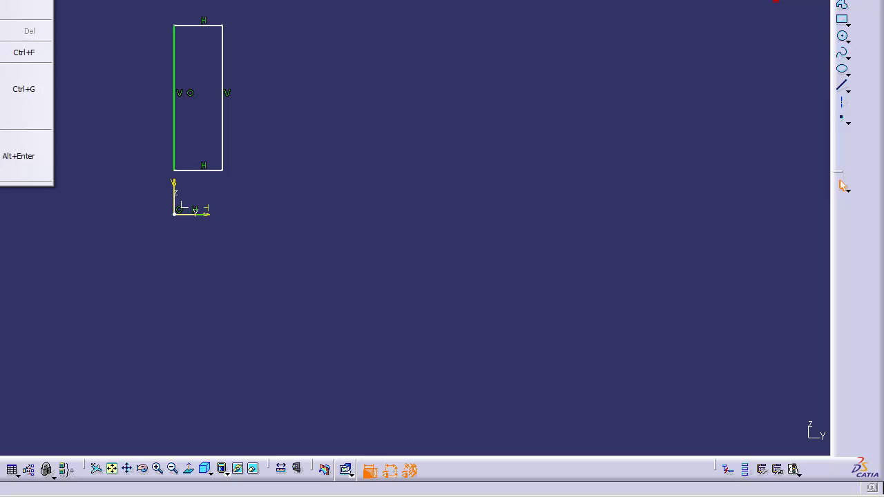
{"action": "left_click", "coordinate": [92, 10]}
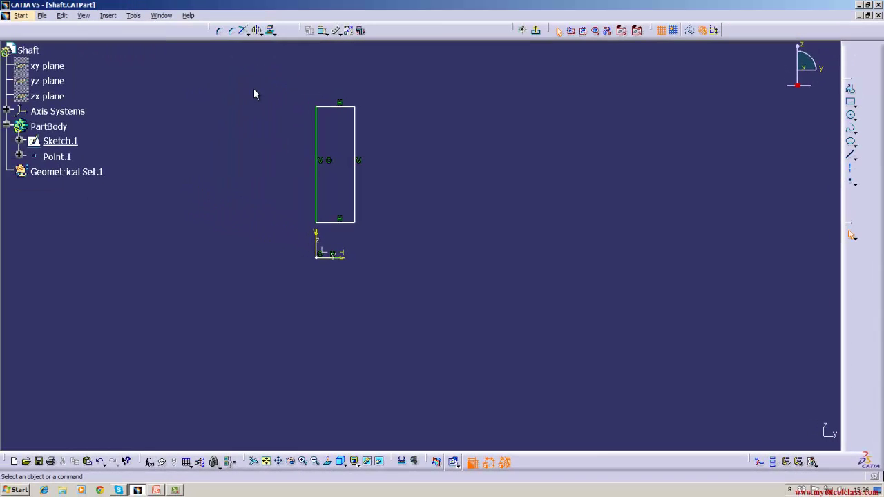
{"action": "mouse_move", "coordinate": [262, 71]}
{"action": "left_mouse_down"}
{"action": "mouse_move", "coordinate": [290, 182]}
{"action": "mouse_move", "coordinate": [408, 234]}
{"action": "left_mouse_up"}
{"action": "left_click", "coordinate": [67, 18]}
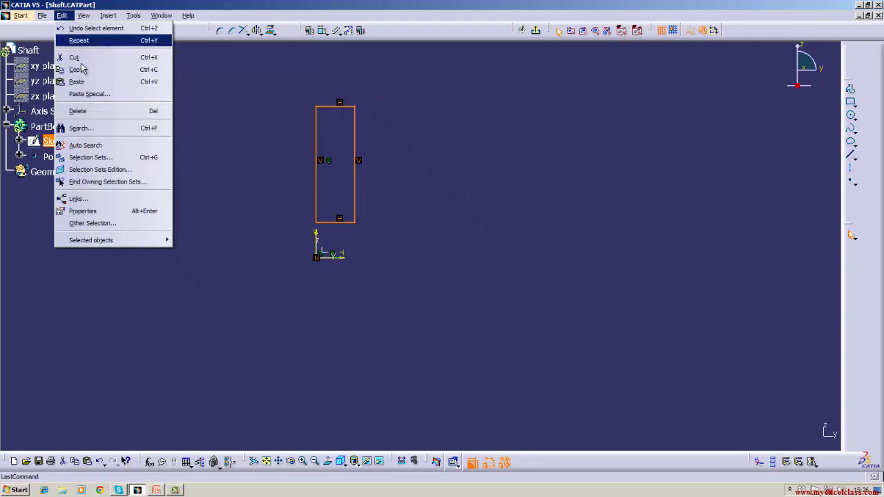
{"action": "left_click", "coordinate": [82, 109]}
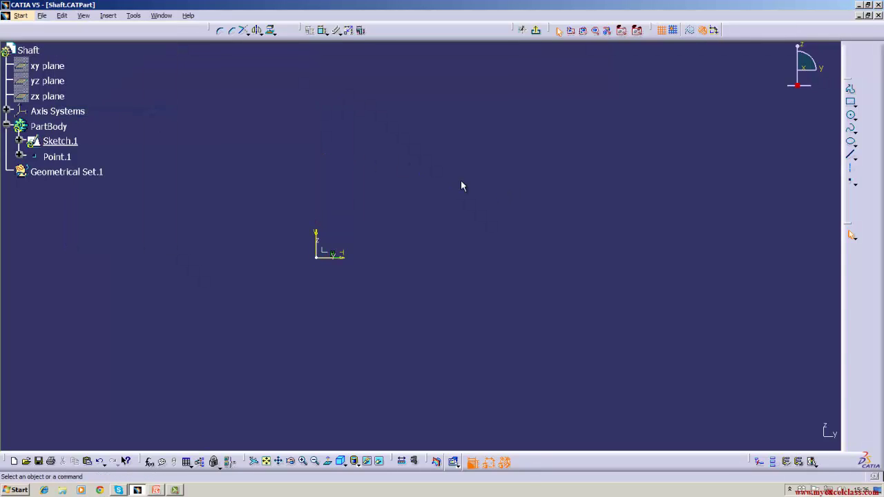
Sketch a rectangle about 201 mm wide and 171 mm high with its lower corner on the sketch origin.
{"action": "left_click", "coordinate": [850, 101]}
{"action": "left_click", "coordinate": [317, 257]}
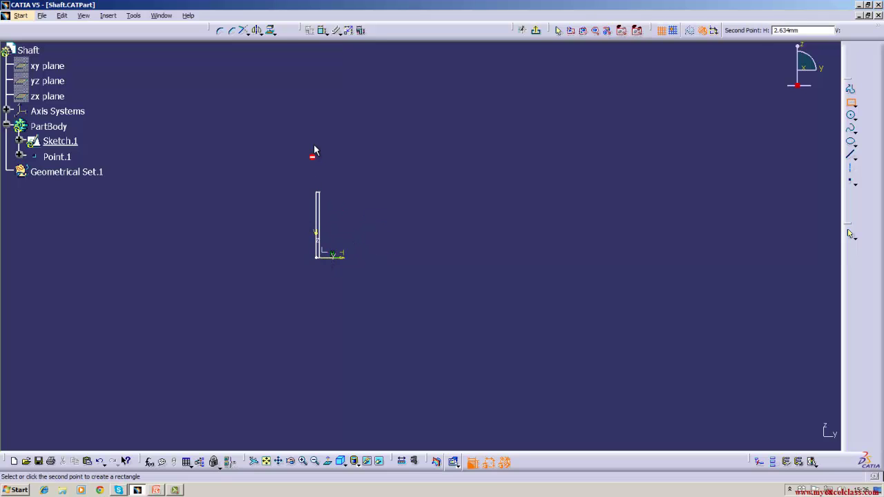
{"action": "left_click", "coordinate": [552, 59]}
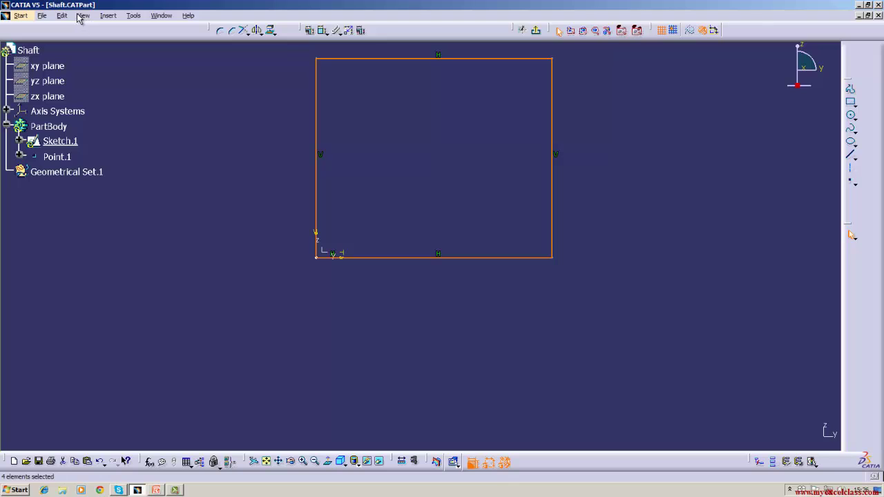
Dimension the rectangle's lower horizontal edge and set its length to 200 mm.
{"action": "left_click", "coordinate": [321, 31]}
{"action": "left_click", "coordinate": [434, 258]}
{"action": "left_click", "coordinate": [427, 317]}
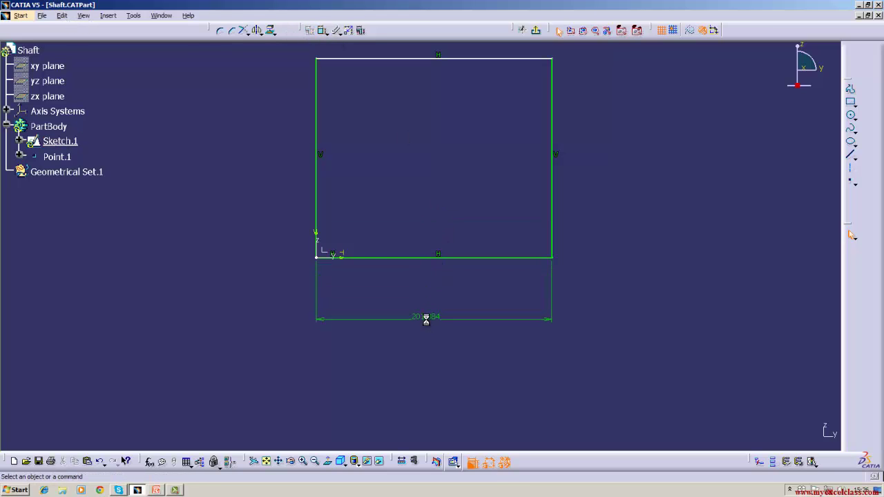
{"action": "double_click", "coordinate": [427, 319]}
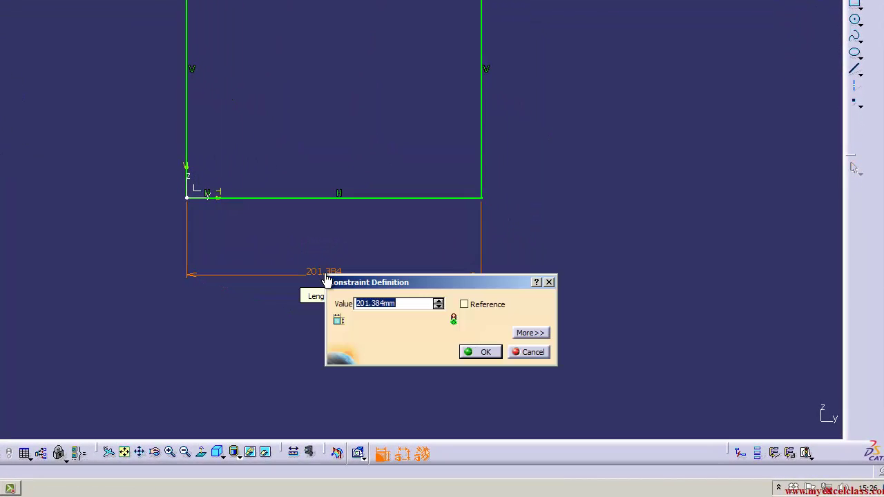
{"action": "type", "text": "200"}
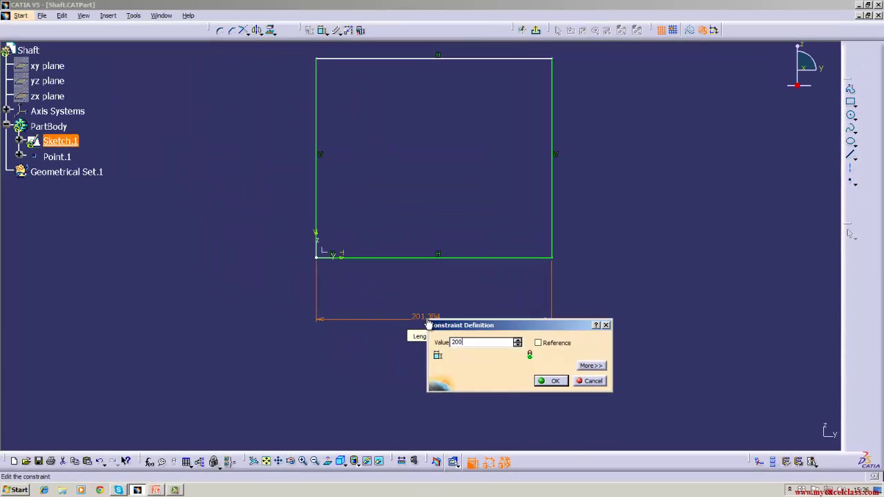
{"action": "key", "text": "Return"}
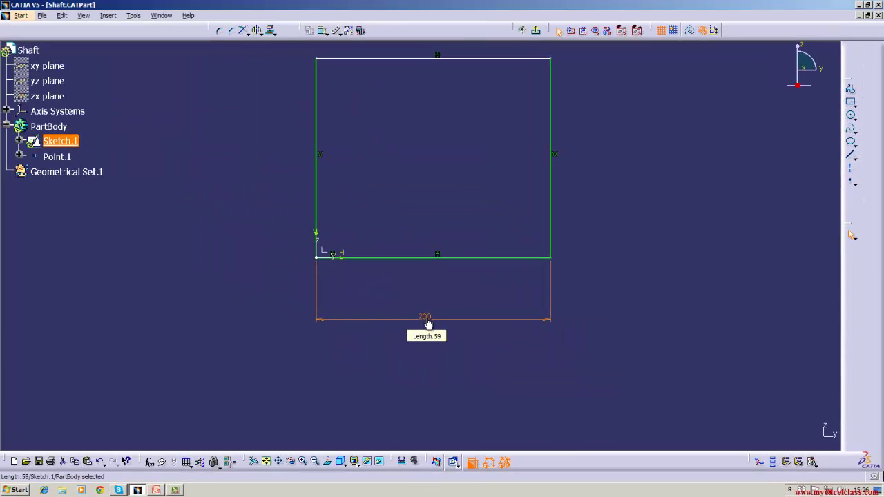
{"action": "left_click", "coordinate": [243, 31]}
{"action": "left_click", "coordinate": [319, 160]}
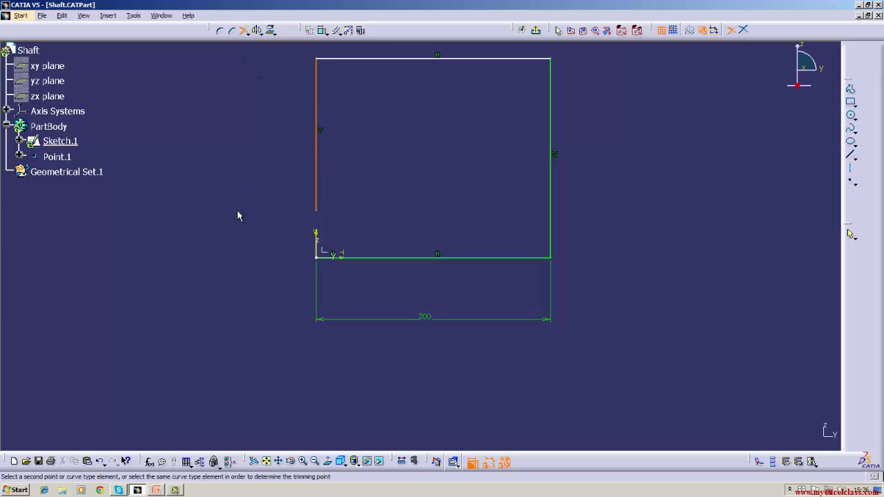
{"action": "key", "text": "Escape"}
Dimension the rectangle's vertical edge through the origin and set its length to 250 mm.
{"action": "left_click", "coordinate": [323, 30]}
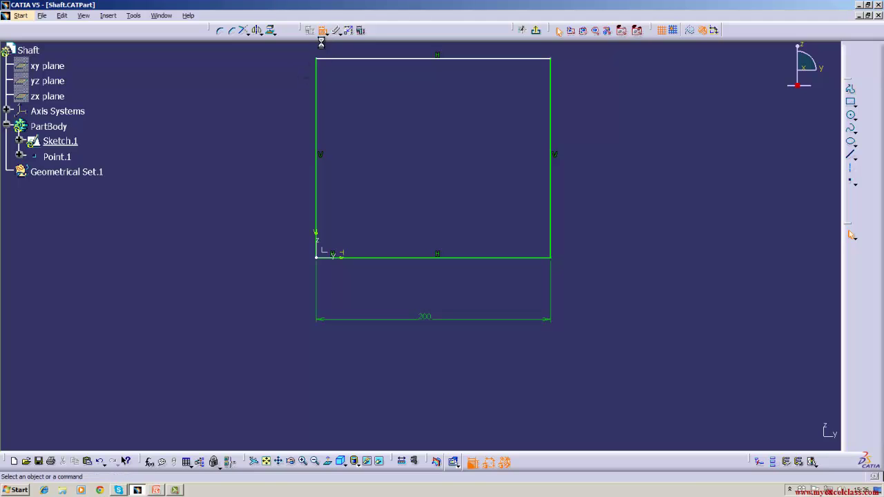
{"action": "left_click", "coordinate": [315, 146]}
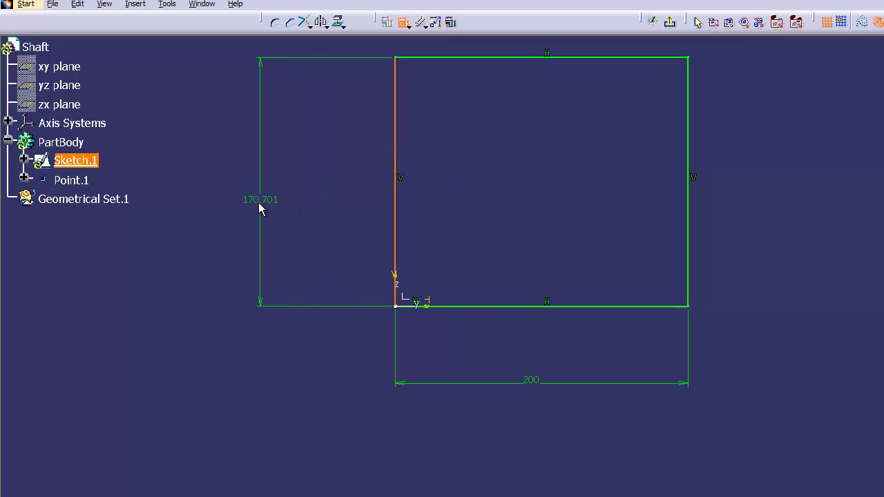
{"action": "left_click", "coordinate": [260, 209]}
{"action": "double_click", "coordinate": [258, 201]}
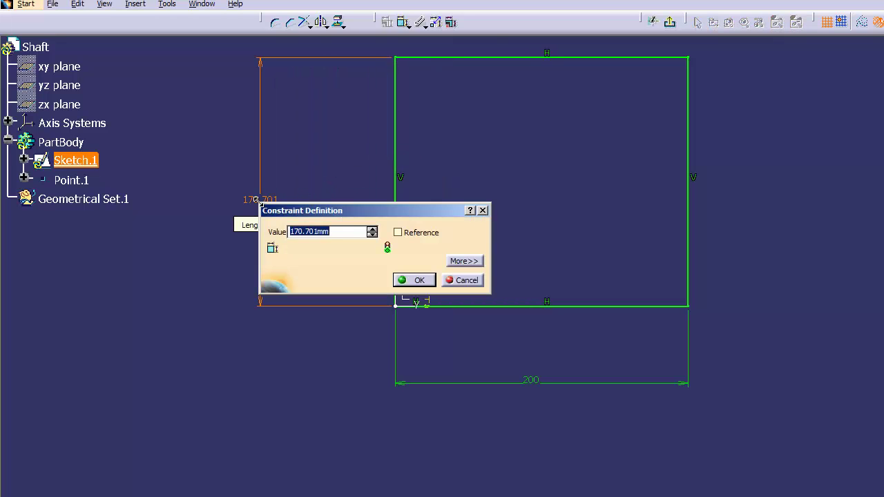
{"action": "type", "text": "250"}
{"action": "key", "text": "Return"}
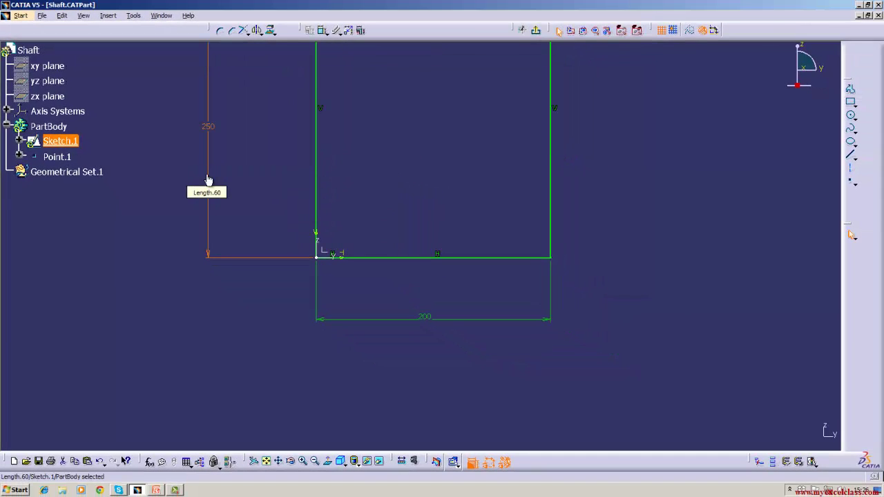
Finish the sketch and pad the rectangle to a length of 150 mm.
{"action": "left_click", "coordinate": [82, 15]}
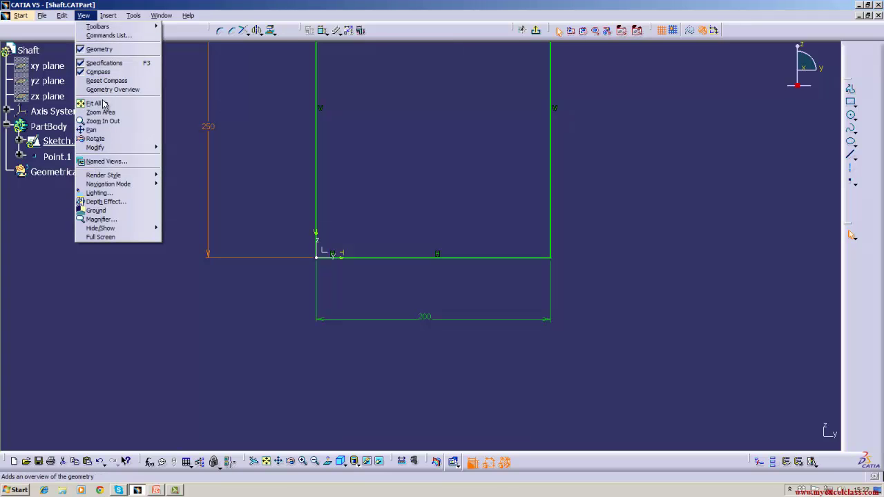
{"action": "left_click", "coordinate": [104, 103]}
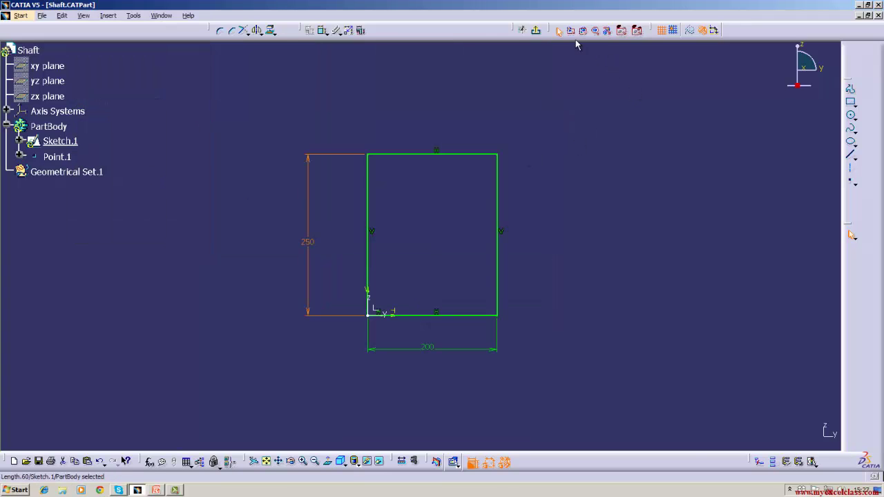
{"action": "left_click", "coordinate": [536, 30]}
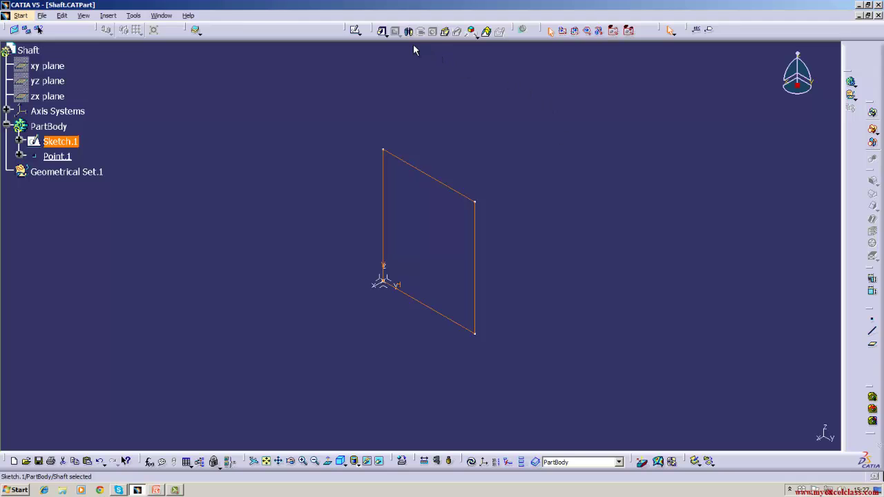
{"action": "left_click", "coordinate": [382, 31]}
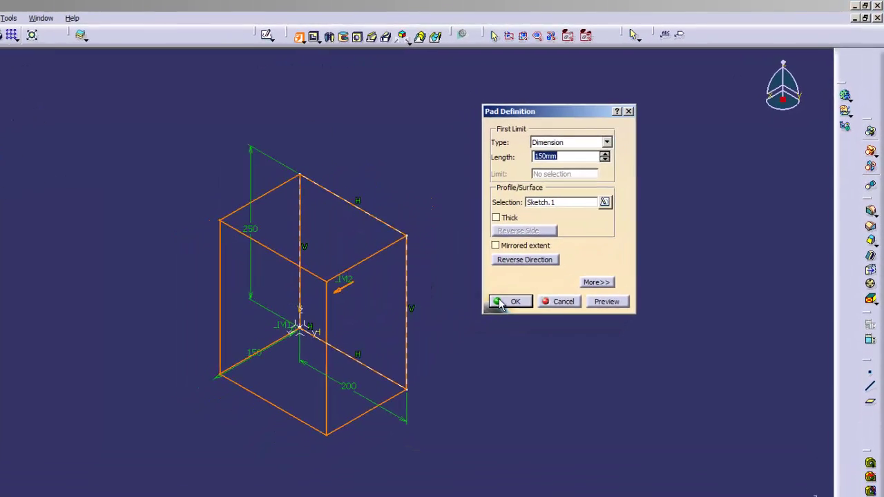
{"action": "left_click", "coordinate": [511, 302]}
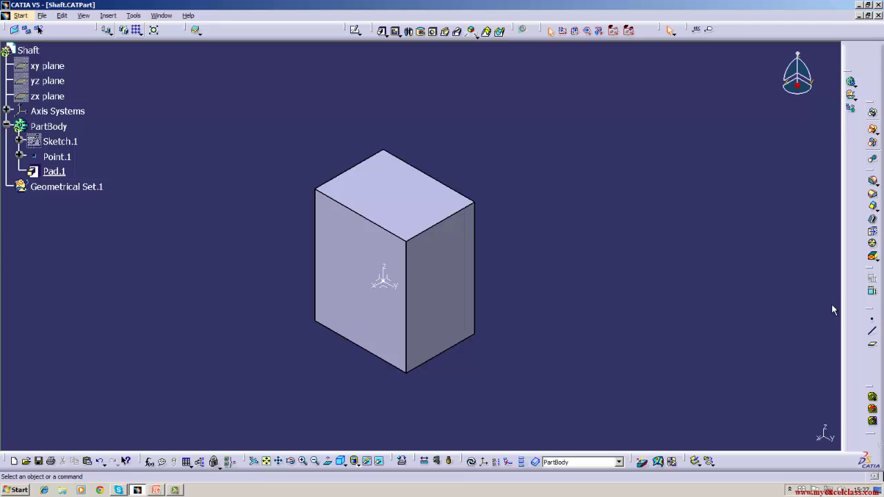
Shell the block with a 3 mm inside thickness, removing its large front face.
{"action": "left_click", "coordinate": [872, 227]}
{"action": "left_click", "coordinate": [357, 317]}
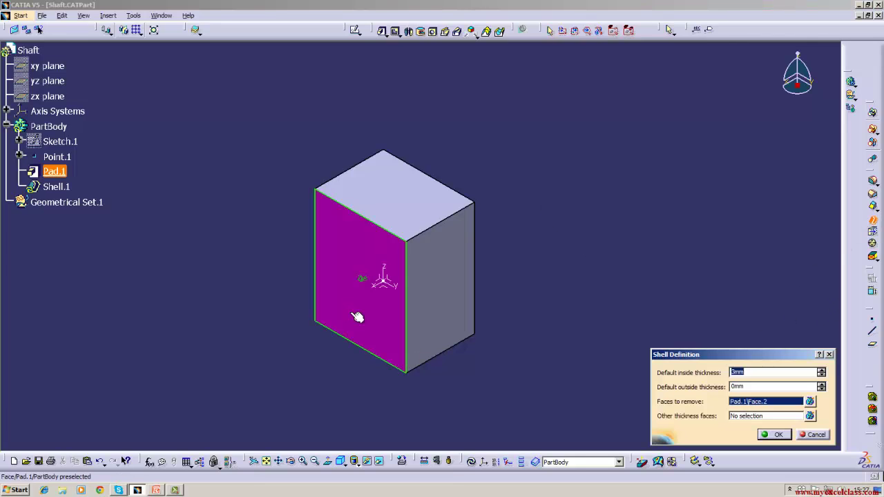
{"action": "left_click", "coordinate": [774, 437]}
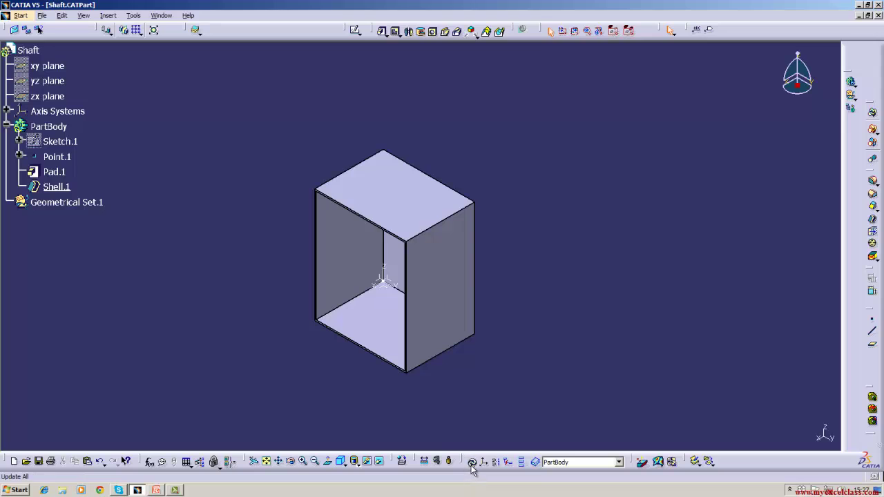
Edit the shell to also remove the face opposite the open front, and update the part.
{"action": "left_click", "coordinate": [291, 461]}
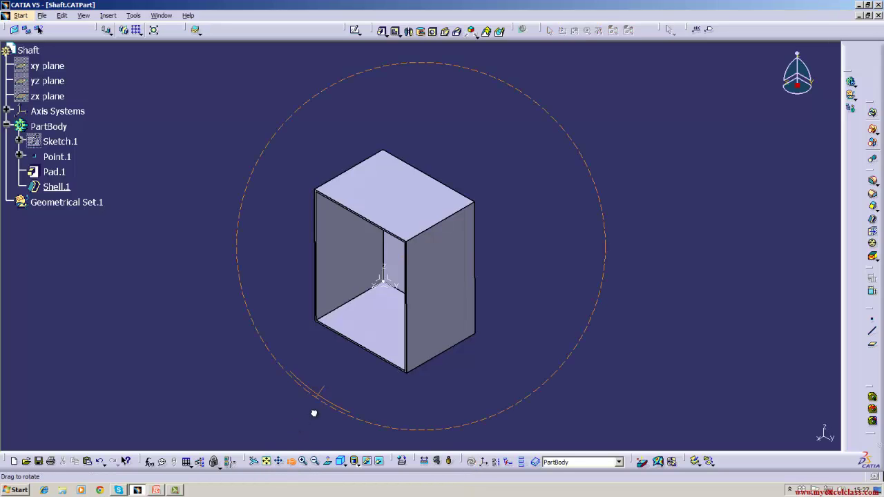
{"action": "left_click_drag", "start_coordinate": [313, 412], "coordinate": [160, 340]}
{"action": "double_click", "coordinate": [56, 186]}
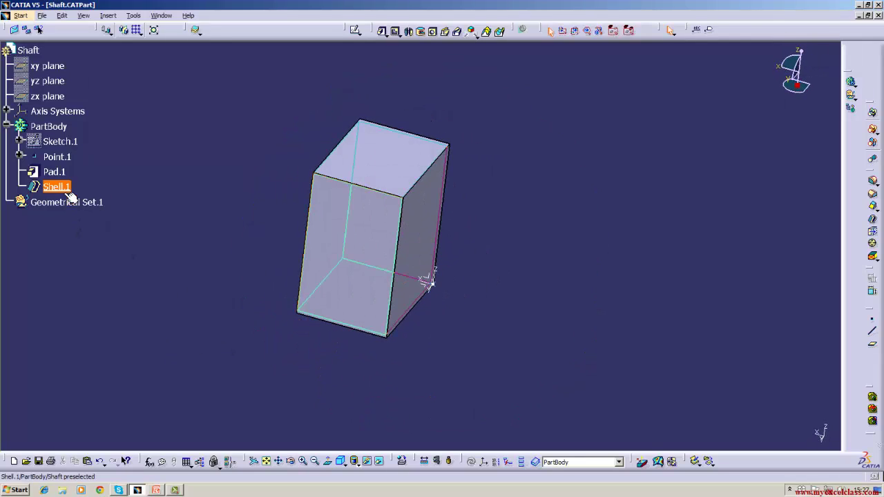
{"action": "left_click", "coordinate": [421, 237]}
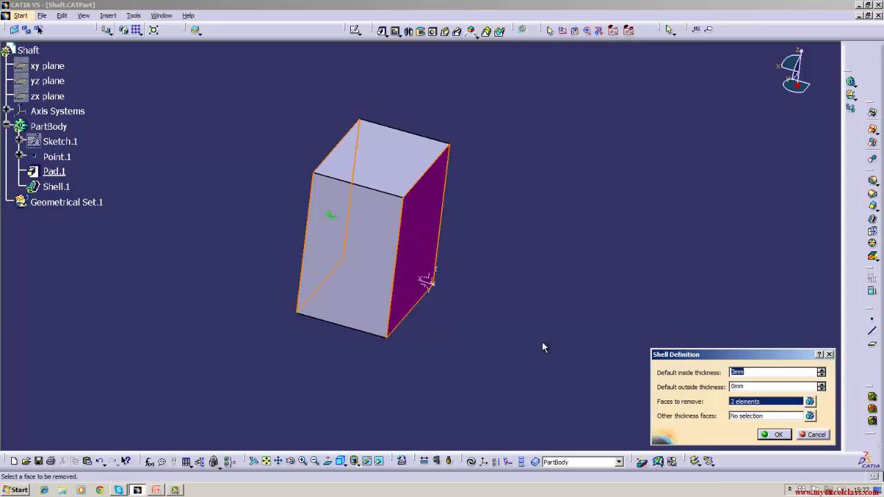
{"action": "left_click", "coordinate": [775, 435]}
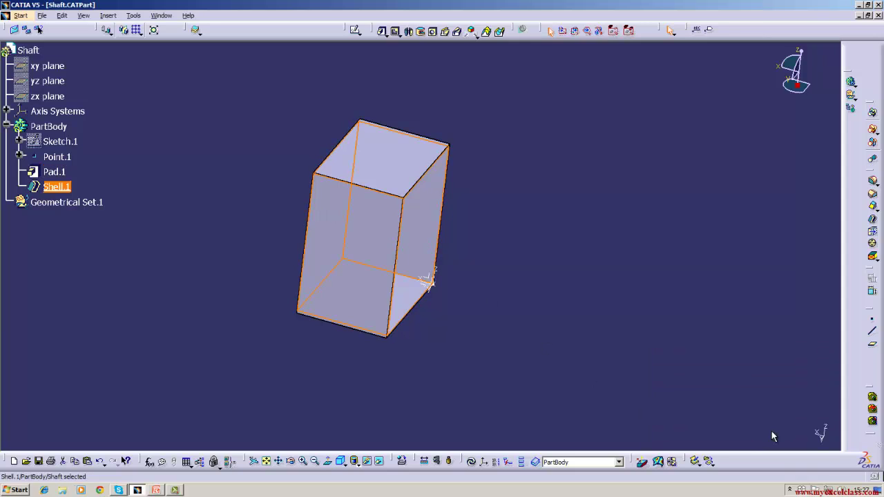
{"action": "left_click", "coordinate": [471, 463]}
{"action": "left_click", "coordinate": [599, 335]}
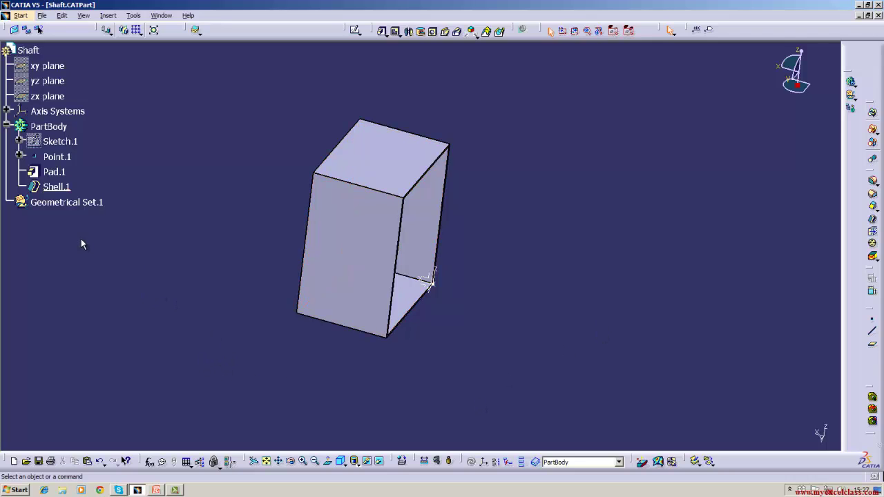
Add the adjacent vertical side face to the shell's faces to remove and inspect the result.
{"action": "double_click", "coordinate": [57, 186]}
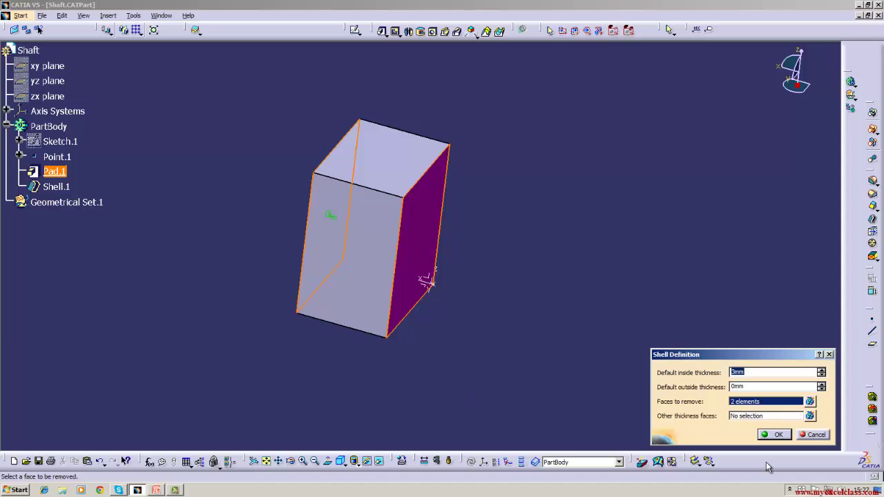
{"action": "left_click", "coordinate": [366, 306]}
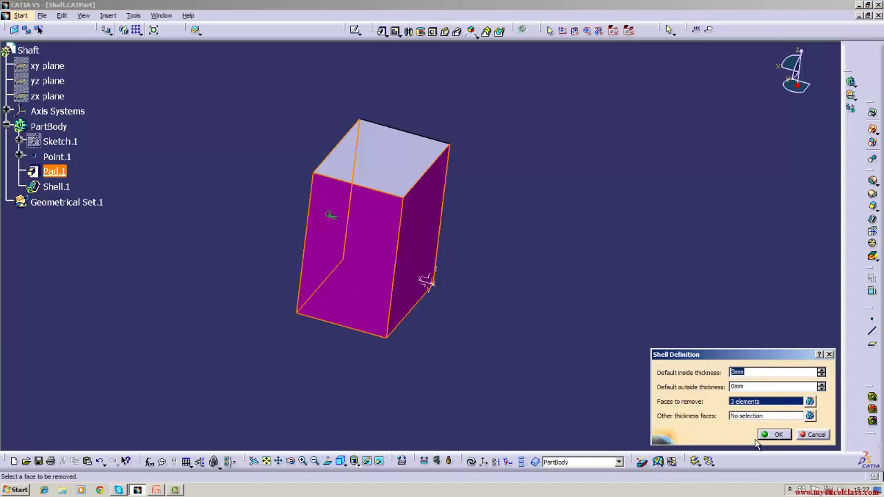
{"action": "left_click", "coordinate": [776, 434]}
{"action": "left_click", "coordinate": [625, 366]}
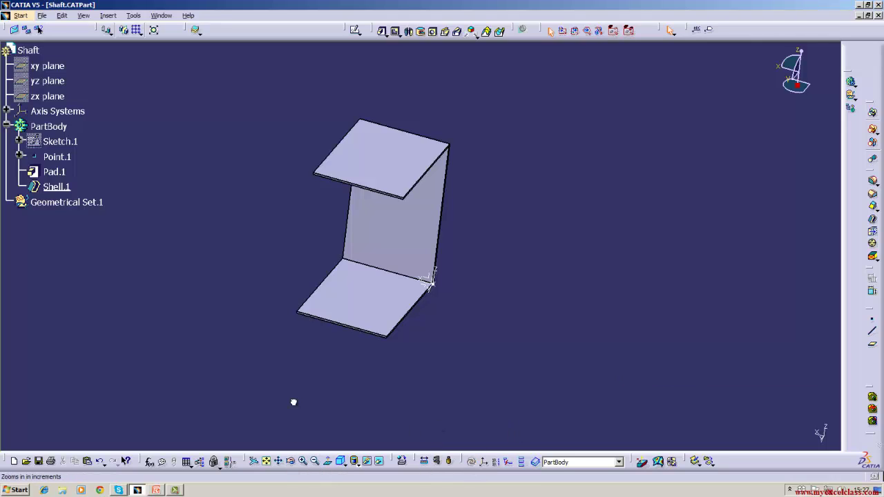
{"action": "left_click_drag", "start_coordinate": [293, 401], "coordinate": [406, 328]}
Take the vertical side face back out of the shell's faces to remove, and delete the shell feature.
{"action": "double_click", "coordinate": [56, 187]}
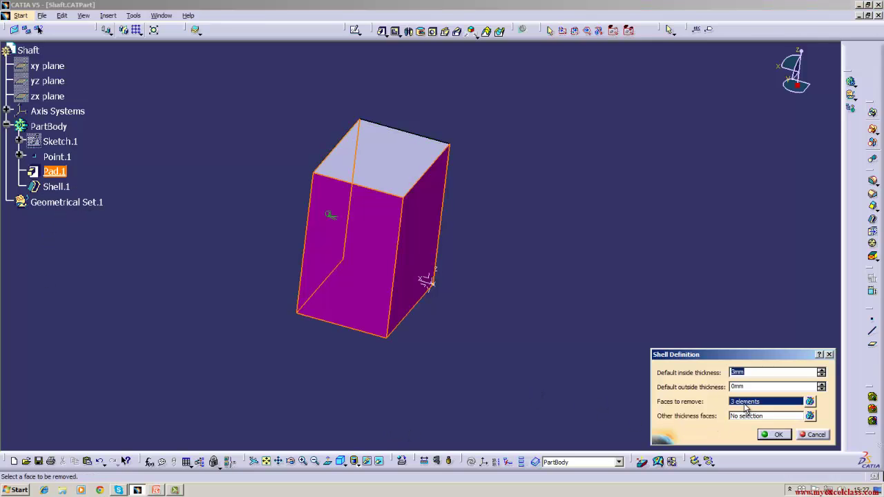
{"action": "left_click", "coordinate": [313, 279]}
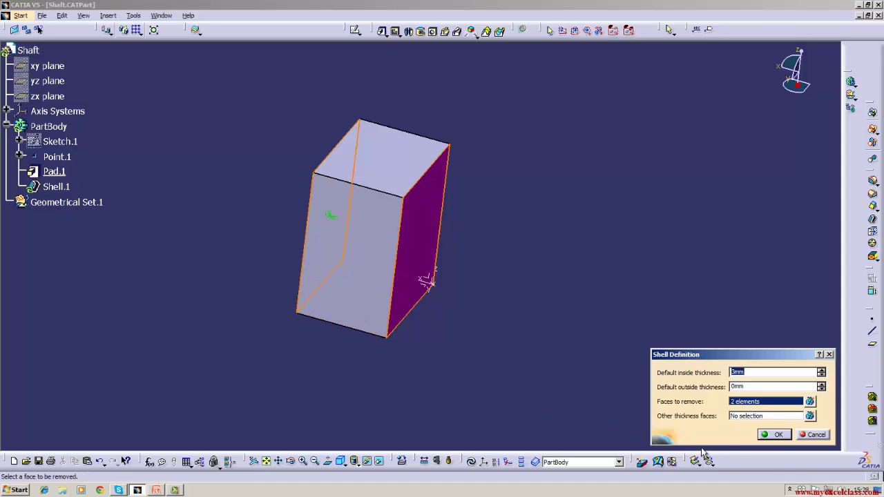
{"action": "left_click", "coordinate": [770, 435]}
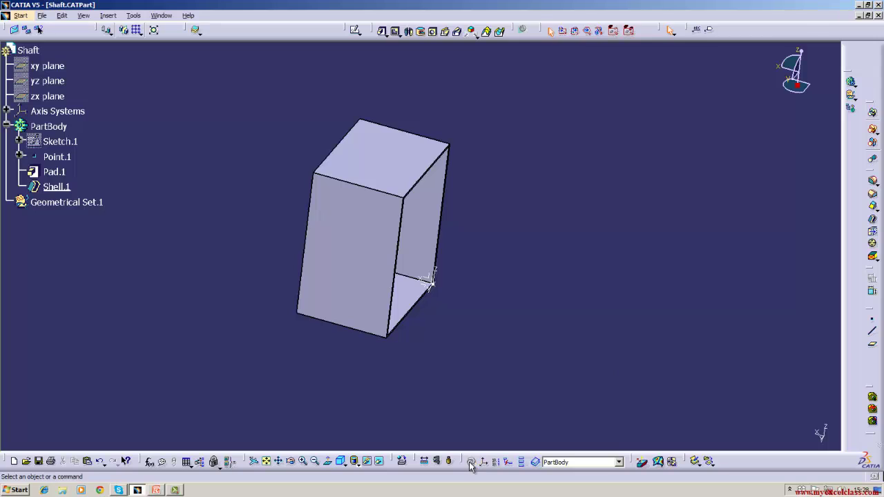
{"action": "right_click", "coordinate": [59, 187]}
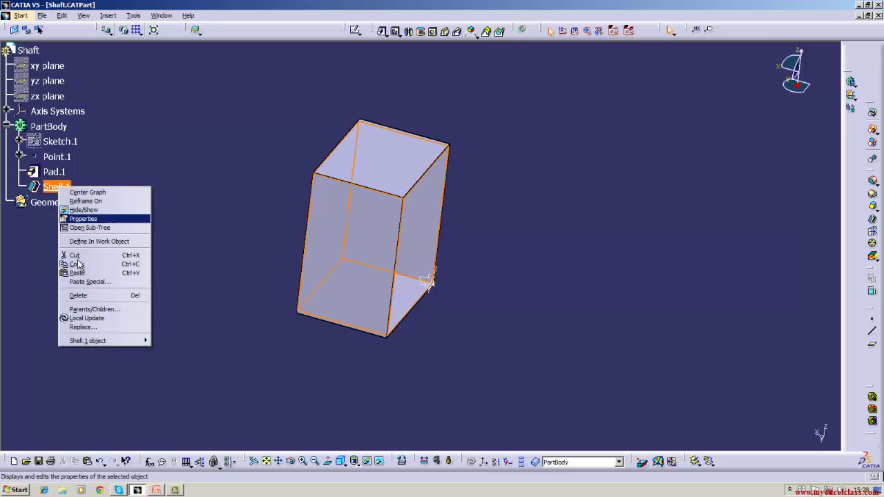
{"action": "left_click", "coordinate": [88, 295]}
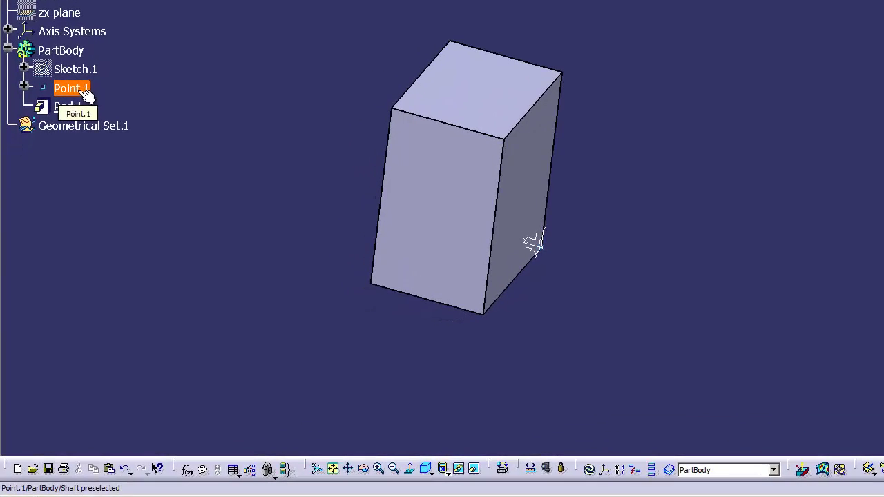
Delete Point.1 from the PartBody and switch to PowerPoint to show the Lesson 07 topic outline.
{"action": "right_click", "coordinate": [84, 91]}
{"action": "left_click", "coordinate": [97, 225]}
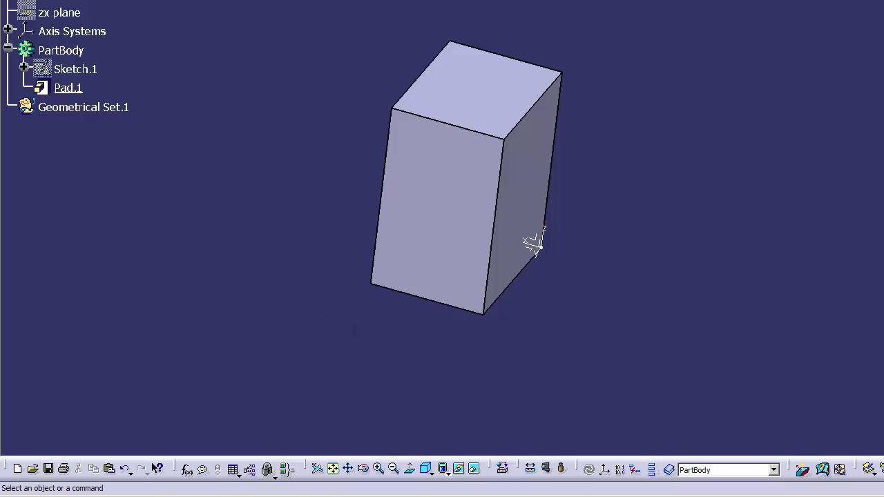
{"action": "left_click", "coordinate": [207, 486]}
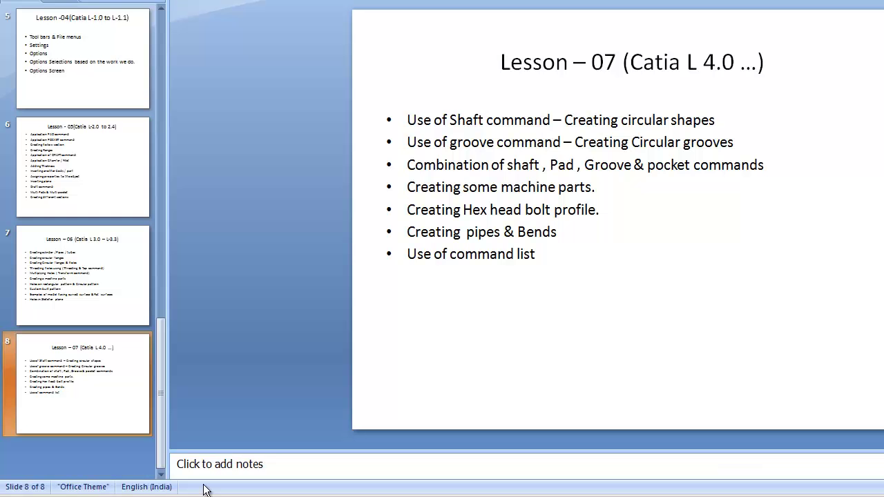
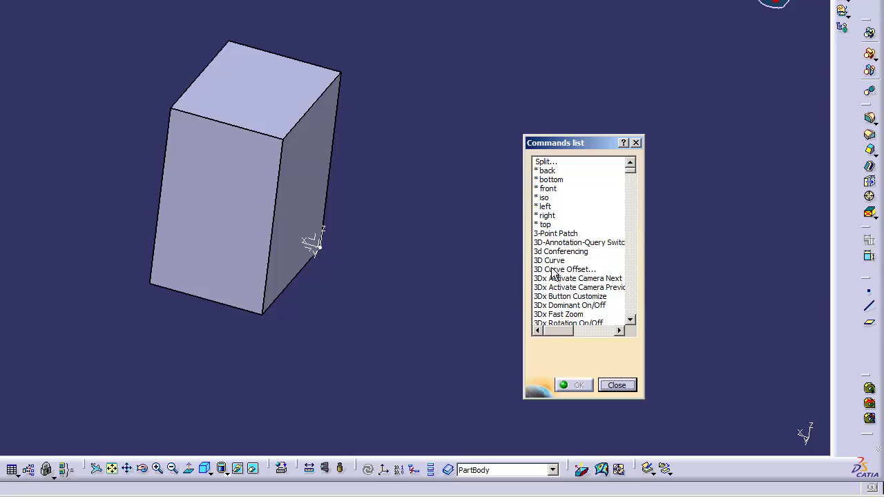
Examine the alphabetical entries near the beginning of the Commands list to see which commands are available.
{"action": "left_click", "coordinate": [629, 320]}
{"action": "left_click", "coordinate": [628, 320]}
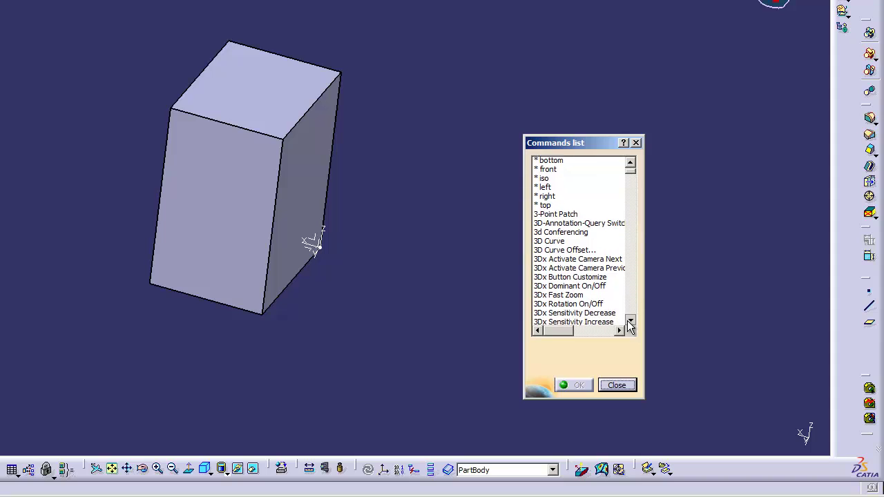
{"action": "left_click", "coordinate": [629, 321]}
{"action": "left_click", "coordinate": [630, 320]}
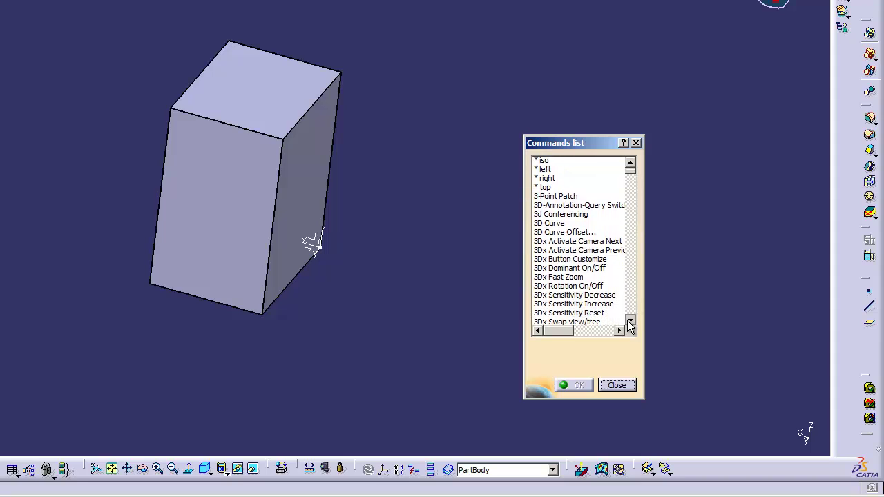
{"action": "left_click", "coordinate": [630, 321]}
{"action": "left_click", "coordinate": [630, 321]}
{"action": "left_click", "coordinate": [630, 321]}
{"action": "left_click", "coordinate": [630, 321]}
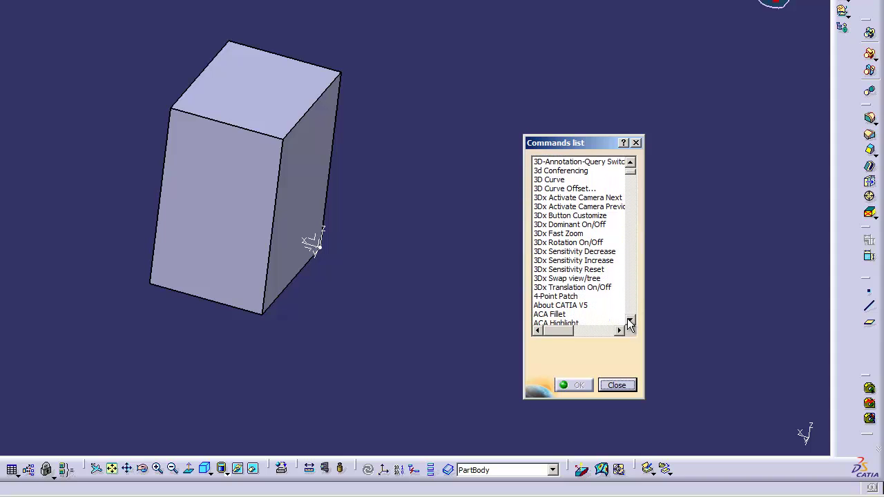
{"action": "left_click", "coordinate": [630, 321]}
{"action": "left_click", "coordinate": [630, 320]}
{"action": "left_click", "coordinate": [630, 321]}
{"action": "left_click", "coordinate": [629, 321]}
{"action": "left_click", "coordinate": [629, 322]}
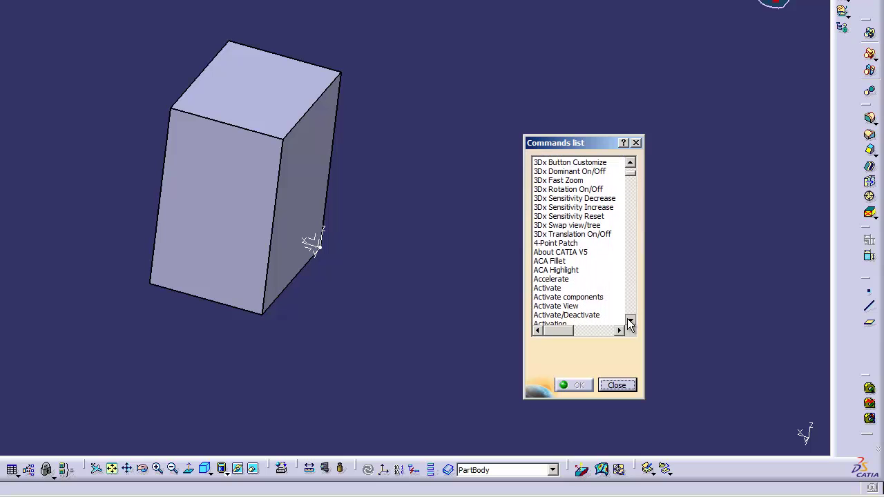
{"action": "left_click", "coordinate": [629, 321]}
{"action": "left_click", "coordinate": [629, 321]}
{"action": "left_click", "coordinate": [629, 321]}
{"action": "left_click", "coordinate": [629, 321]}
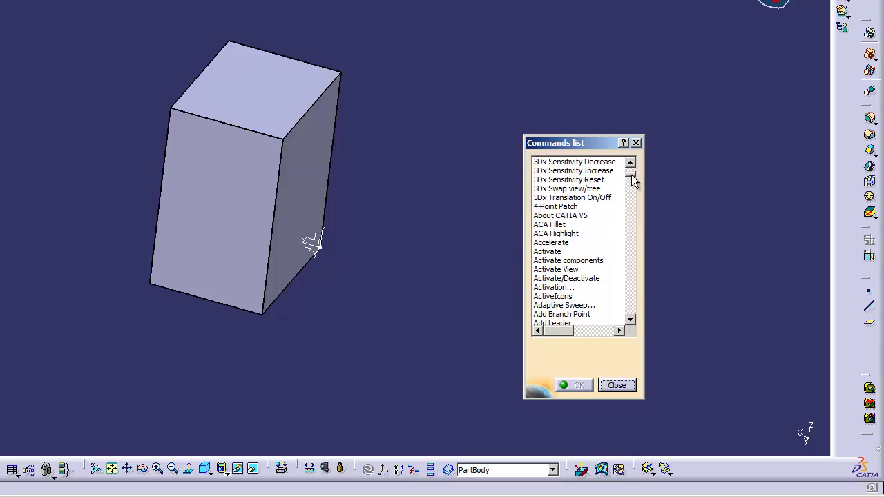
Launch Groove from the Commands list to show its definition dialog, and cancel it without choosing a profile.
{"action": "left_click_drag", "start_coordinate": [632, 175], "coordinate": [632, 233]}
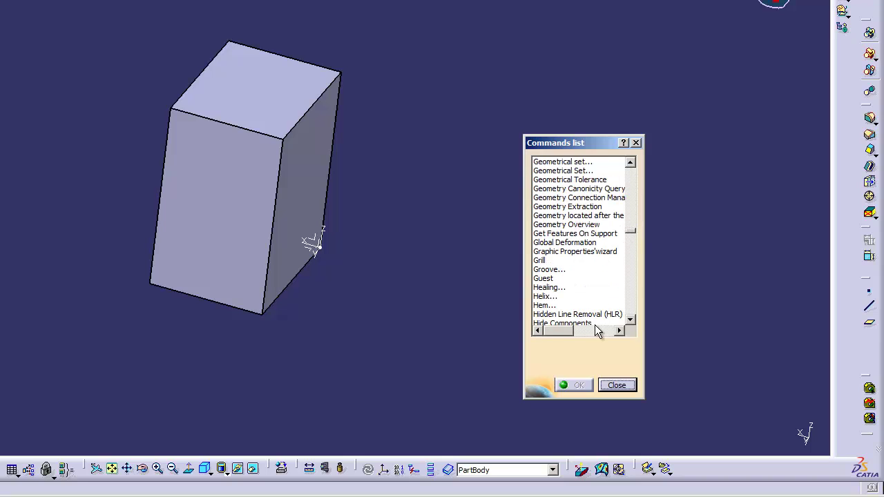
{"action": "left_click", "coordinate": [546, 270]}
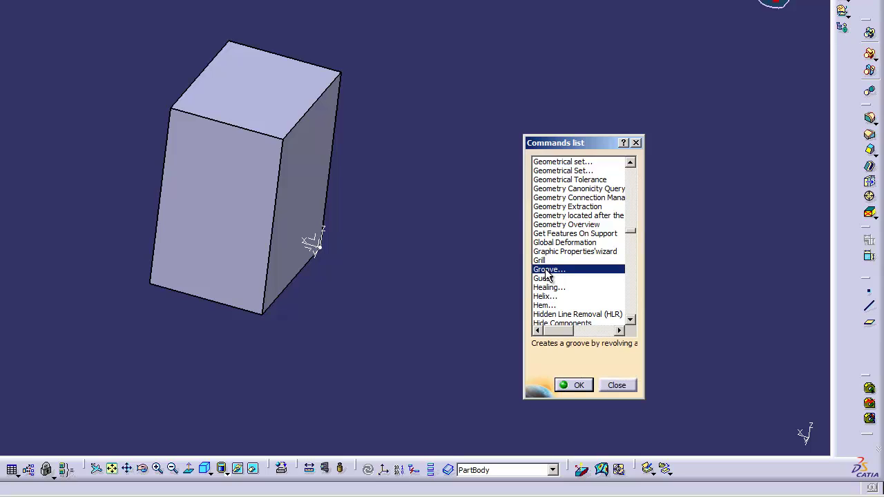
{"action": "left_click", "coordinate": [582, 382]}
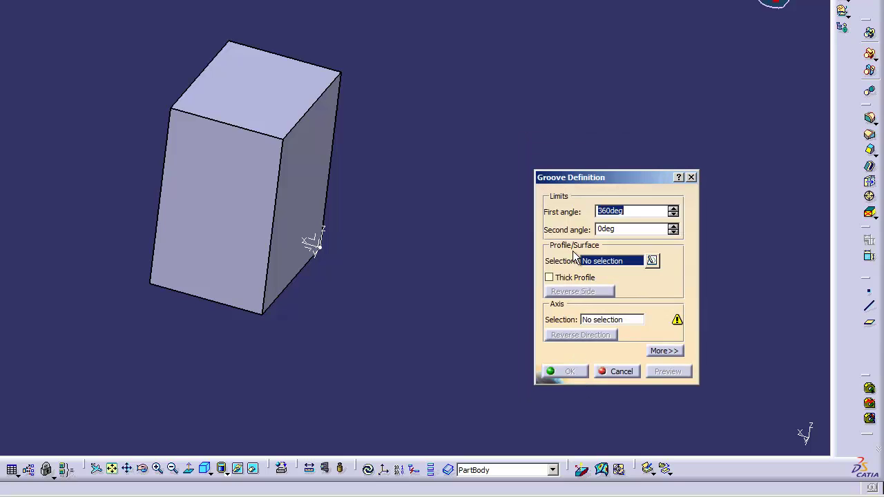
{"action": "left_click", "coordinate": [603, 370]}
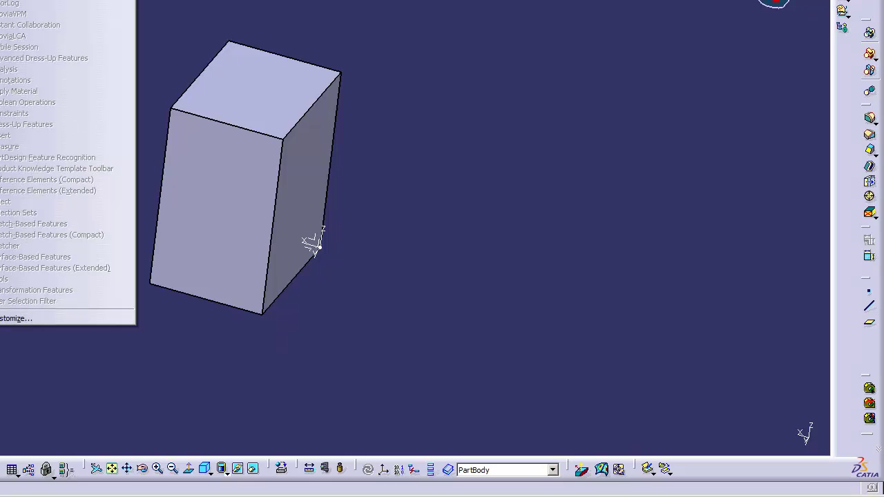
Show the block in isometric view by running the iso command from the Commands list.
{"action": "left_click", "coordinate": [2, 1]}
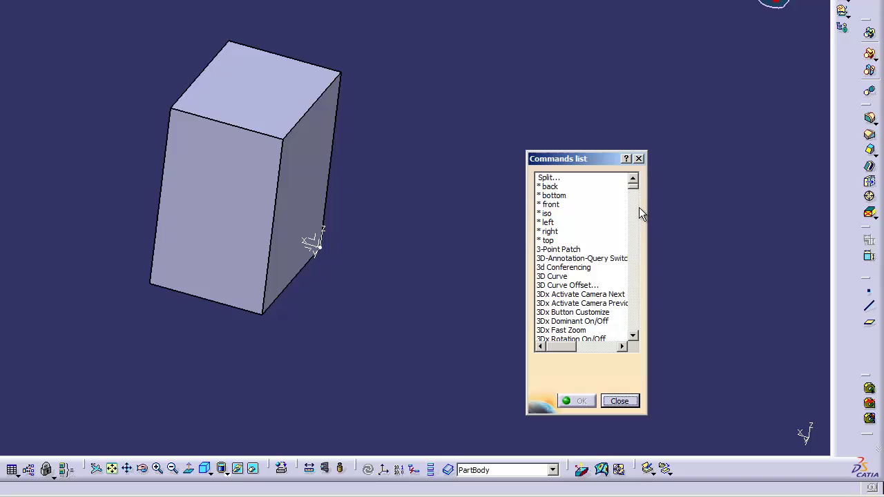
{"action": "left_click", "coordinate": [547, 215]}
{"action": "left_click", "coordinate": [568, 399]}
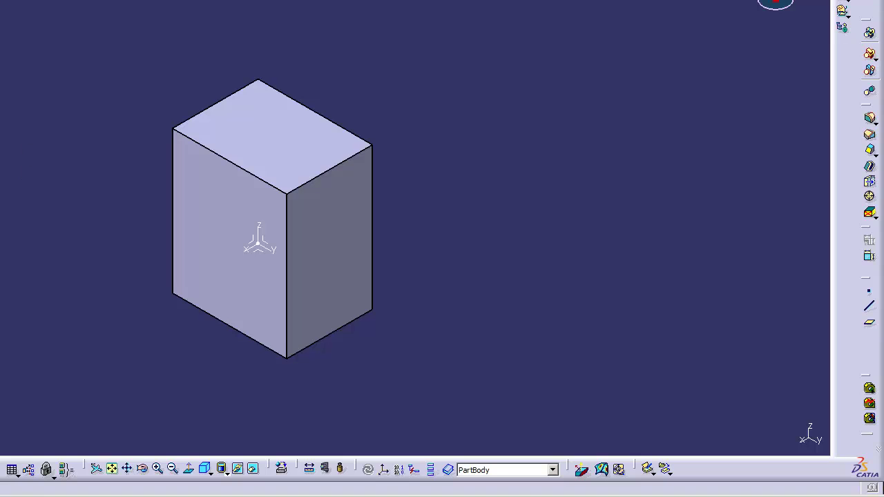
Show the block in front view by running the front command from the Commands list.
{"action": "left_click", "coordinate": [83, 16]}
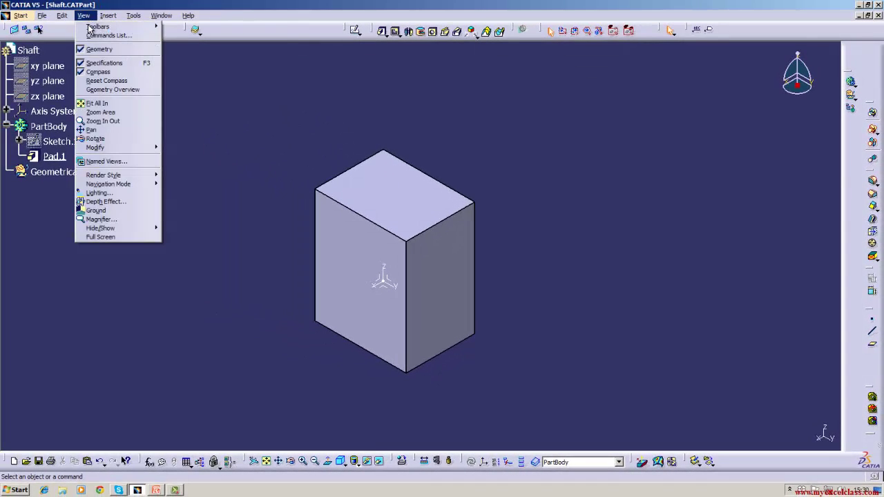
{"action": "mouse_move", "coordinate": [92, 28]}
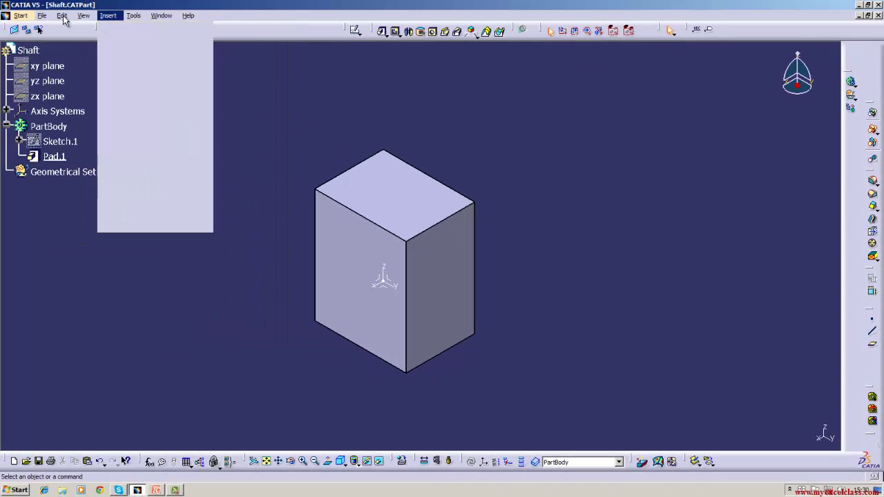
{"action": "mouse_move", "coordinate": [61, 15]}
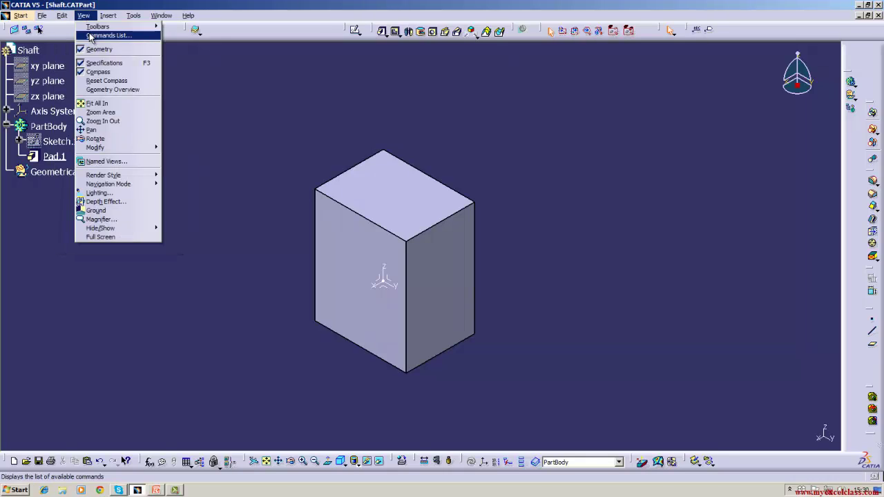
{"action": "left_click", "coordinate": [91, 34]}
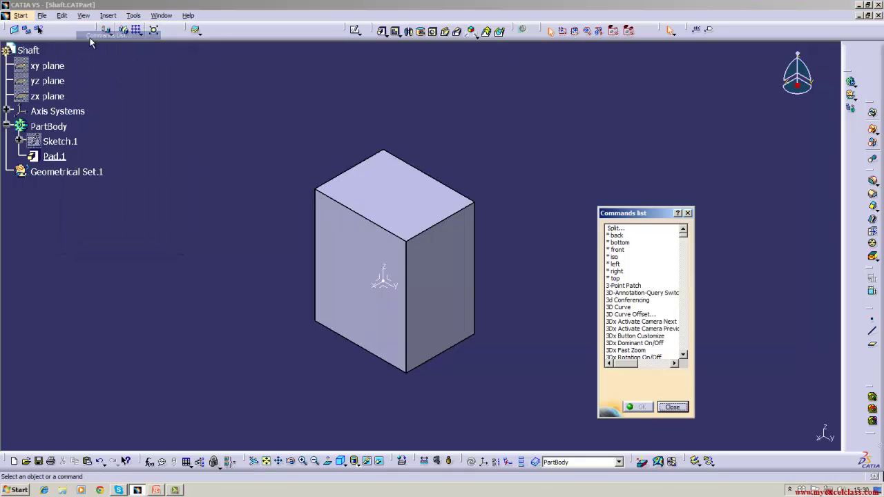
{"action": "left_click", "coordinate": [619, 251]}
{"action": "left_click", "coordinate": [638, 407]}
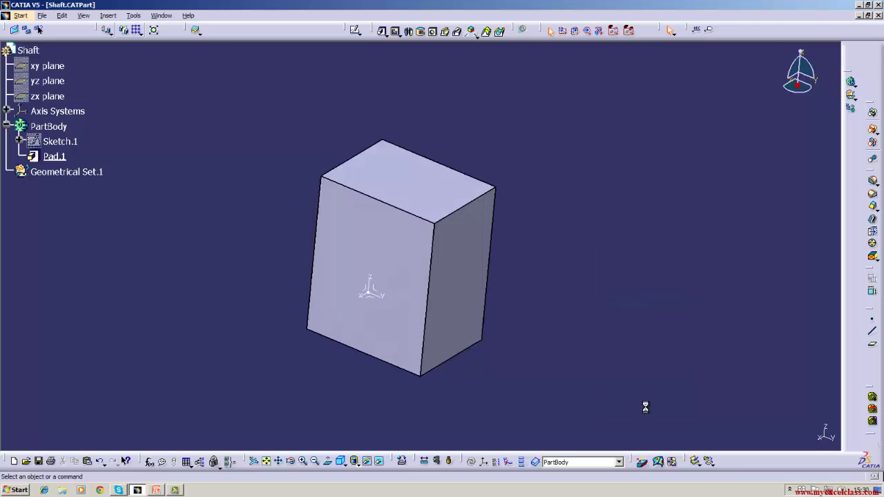
Show the block in top view through the Commands list, and return it to the standard isometric view.
{"action": "left_click", "coordinate": [82, 16]}
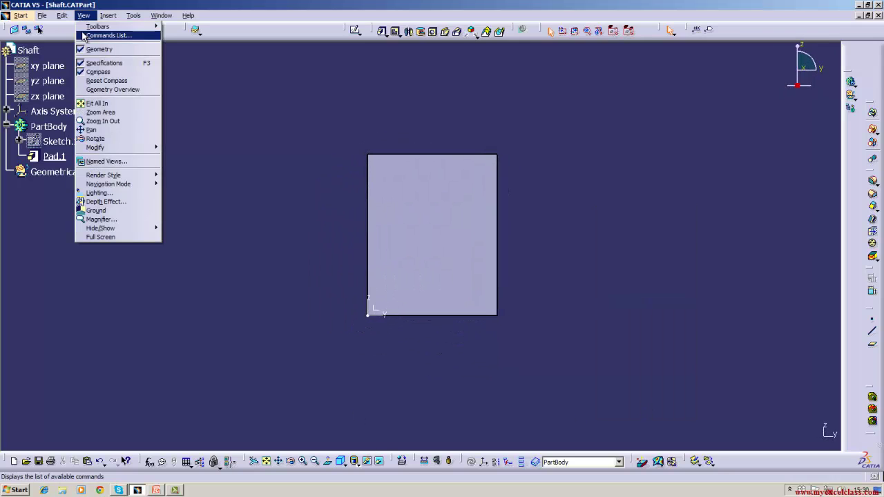
{"action": "left_click", "coordinate": [97, 36]}
{"action": "left_click", "coordinate": [616, 278]}
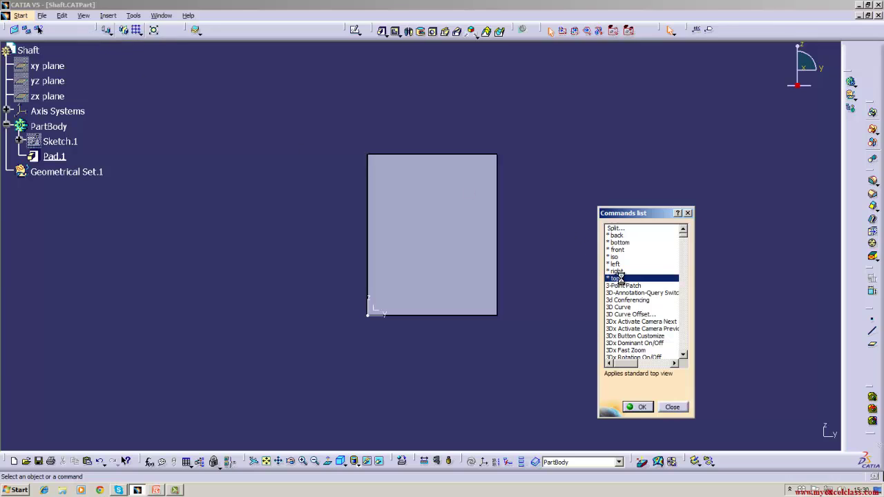
{"action": "left_click", "coordinate": [637, 407]}
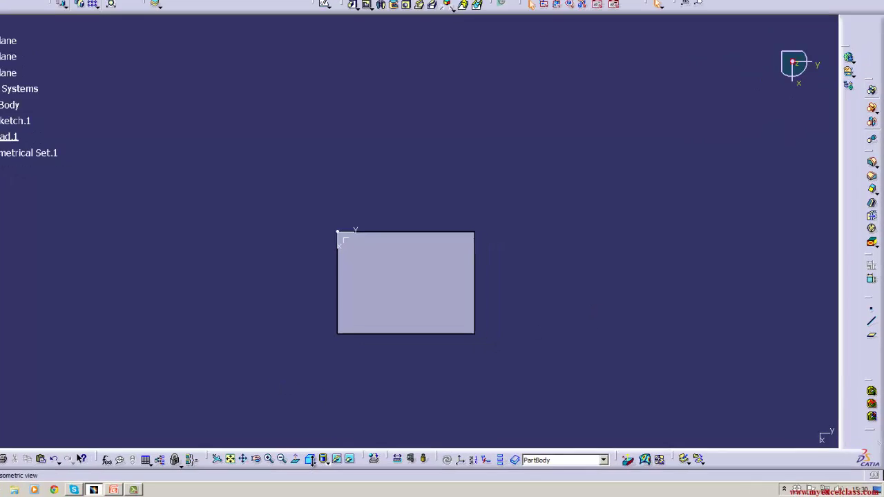
{"action": "left_click", "coordinate": [311, 462]}
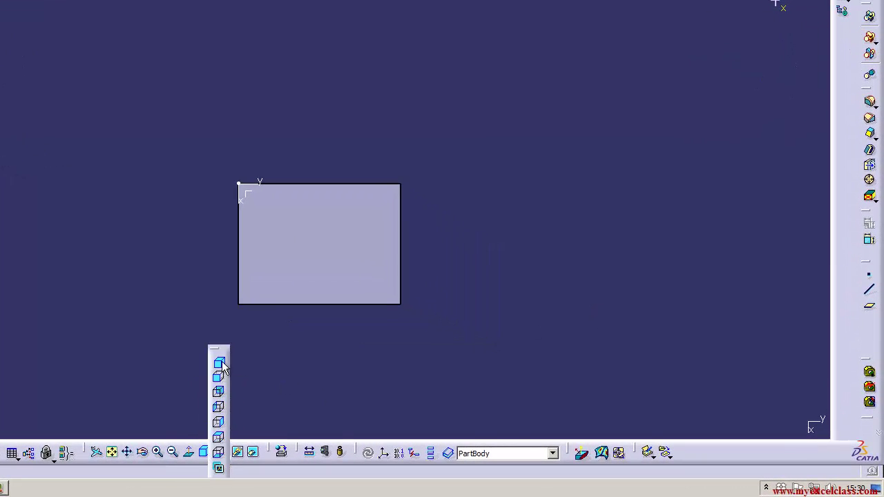
{"action": "left_click", "coordinate": [219, 364]}
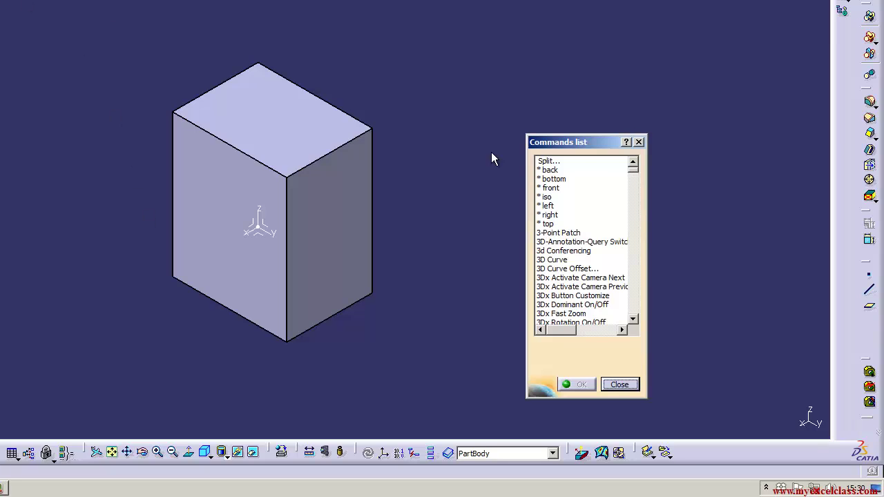
Magnify the block with Zoom In from the Commands list, look through the list's last entries, and close it.
{"action": "left_click_drag", "start_coordinate": [633, 174], "coordinate": [633, 319]}
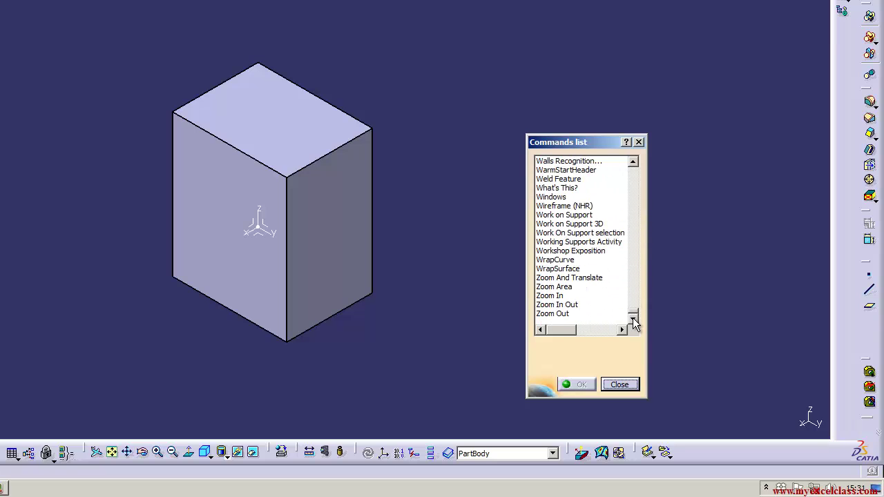
{"action": "left_click", "coordinate": [557, 296]}
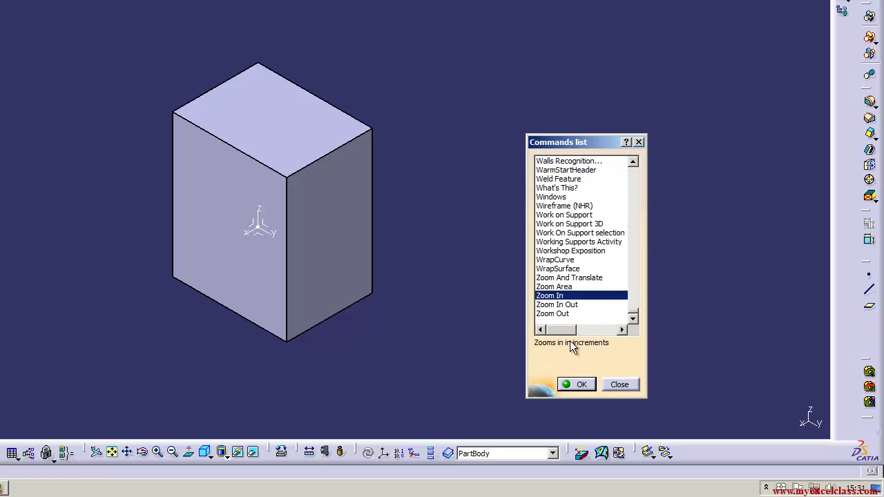
{"action": "left_click", "coordinate": [587, 387]}
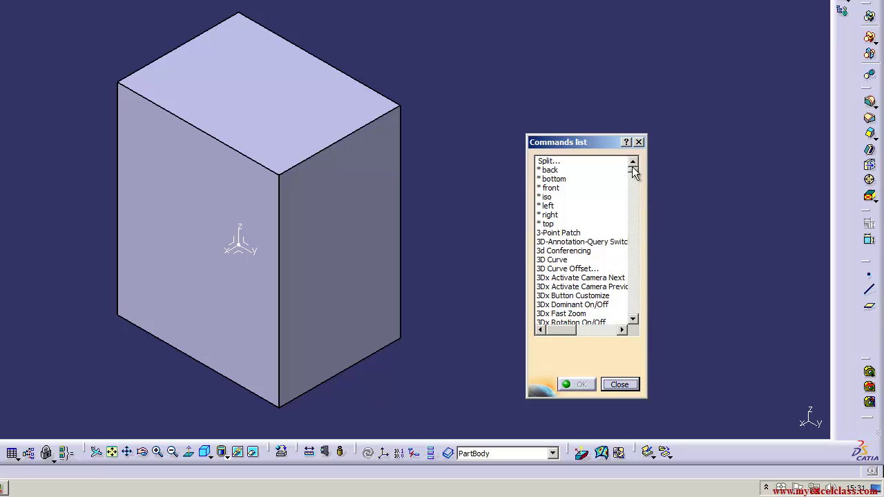
{"action": "left_click_drag", "start_coordinate": [634, 174], "coordinate": [642, 310]}
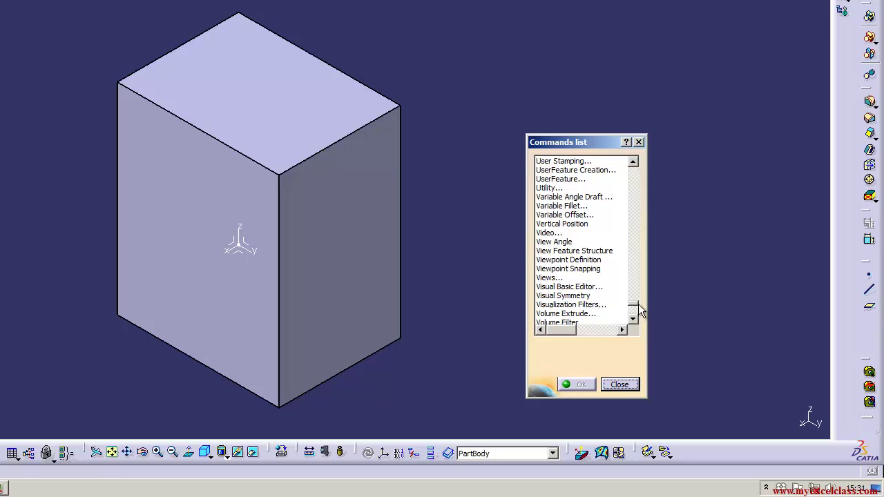
{"action": "left_click", "coordinate": [625, 389]}
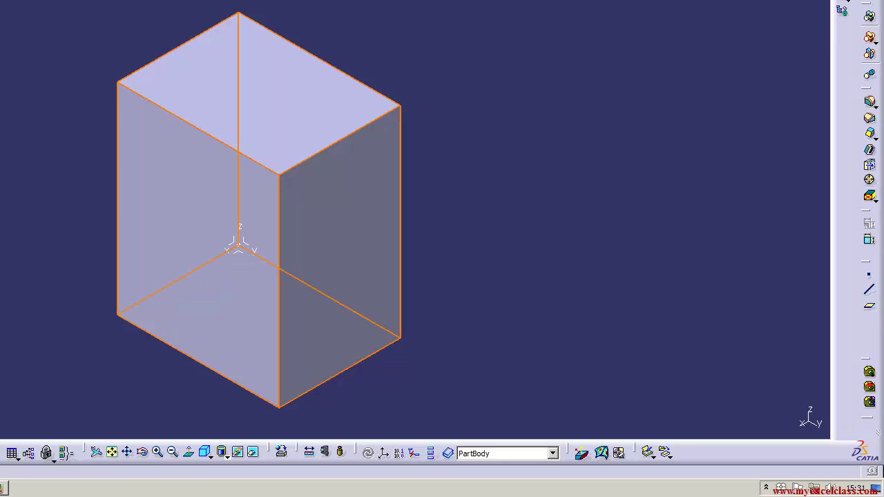
Delete the block's pad and its rectangular profile sketch, leaving the PartBody empty.
{"action": "key", "text": "Delete"}
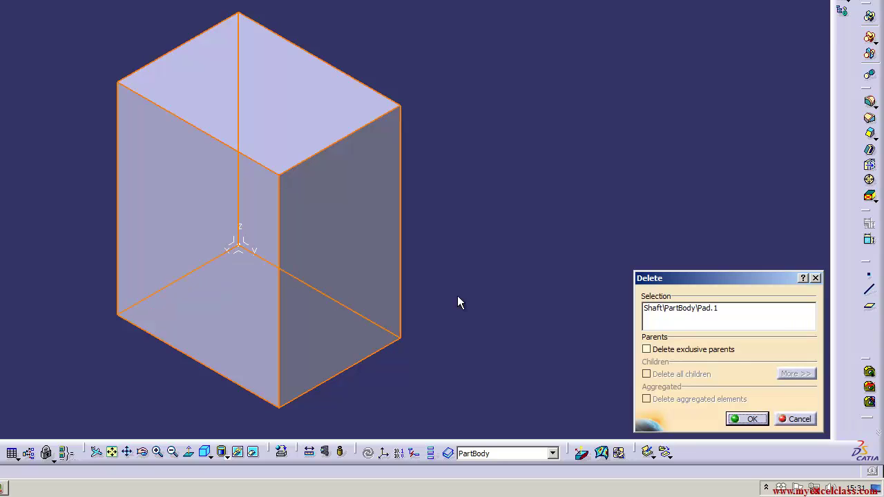
{"action": "left_click", "coordinate": [750, 420]}
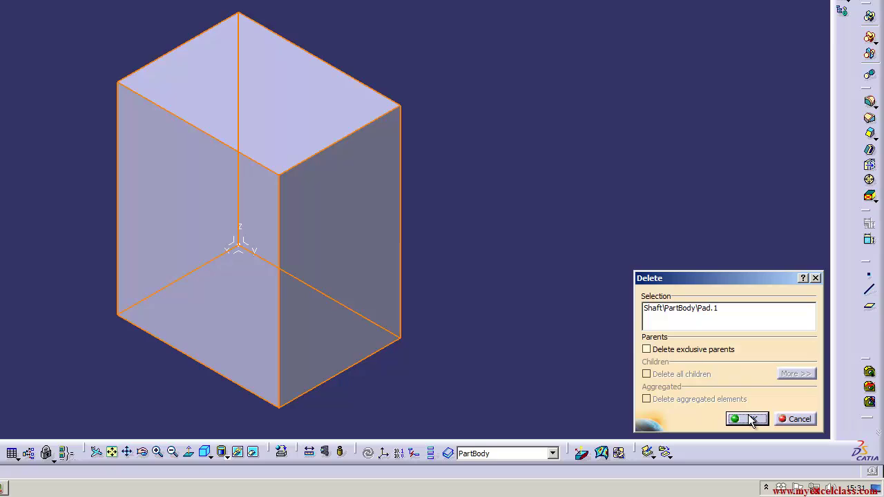
{"action": "right_click", "coordinate": [270, 30]}
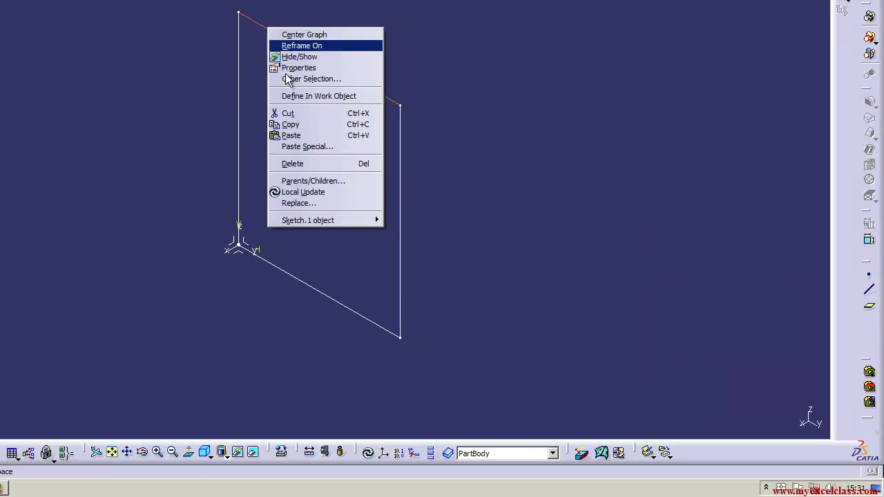
{"action": "left_click", "coordinate": [308, 163]}
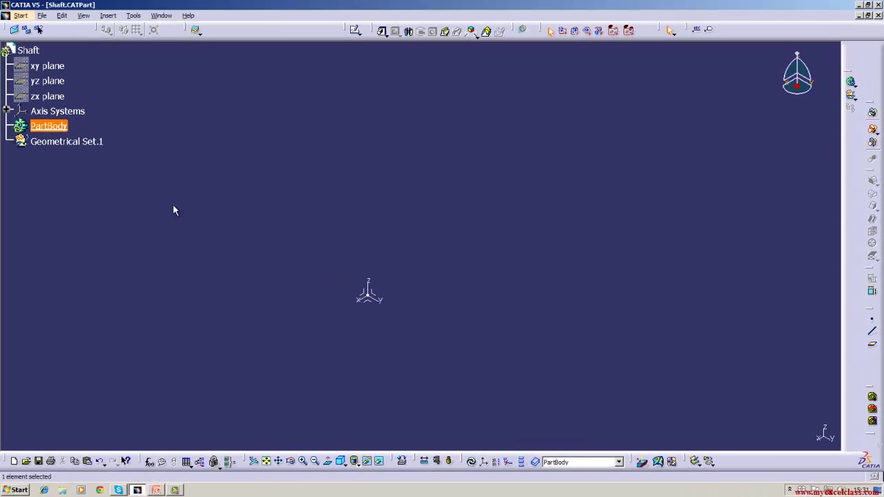
Sketch a hexagon on the yz plane, centred on the origin, with the vertical side's midpoint about 141.5 mm away on the horizontal axis.
{"action": "left_click", "coordinate": [63, 81]}
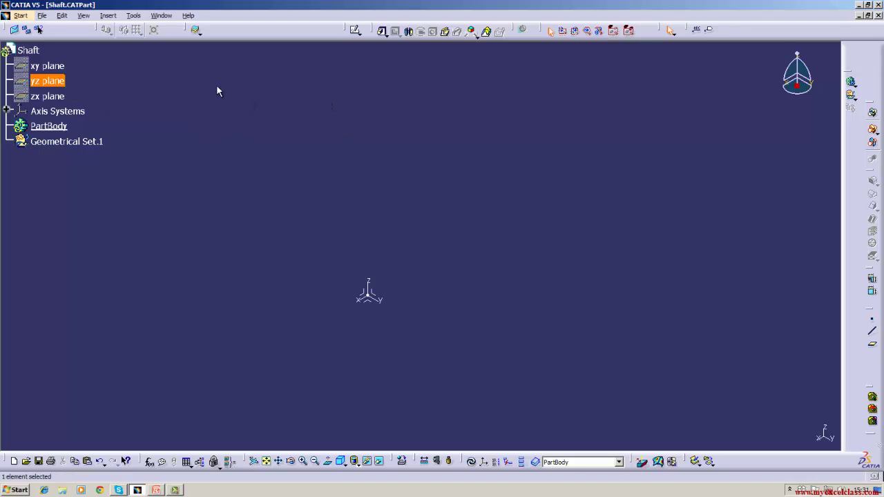
{"action": "left_click", "coordinate": [355, 31]}
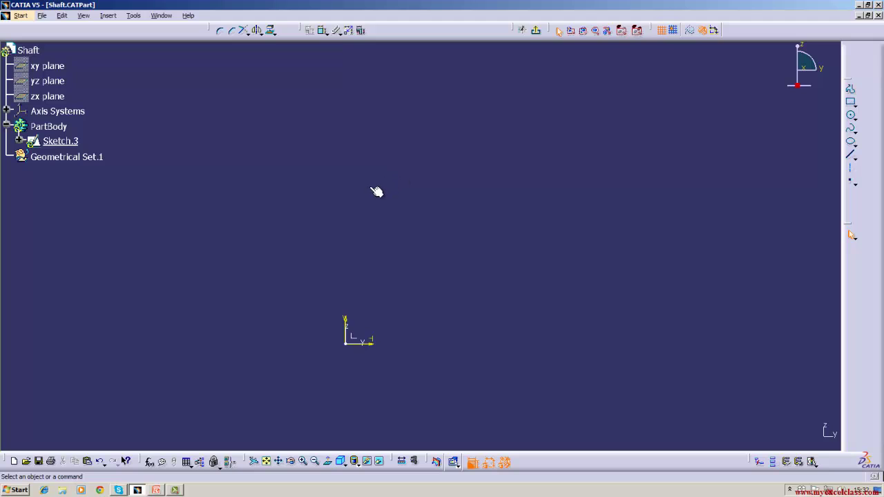
{"action": "left_click", "coordinate": [856, 106]}
{"action": "left_click", "coordinate": [850, 111]}
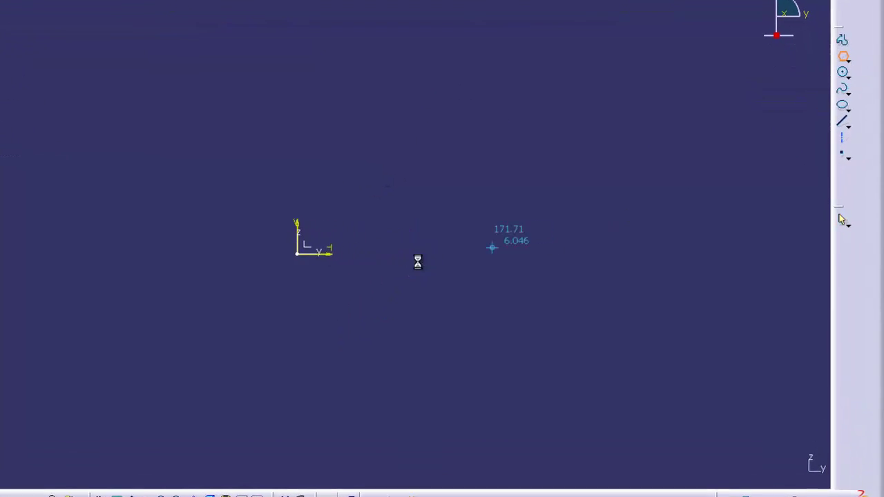
{"action": "left_click", "coordinate": [294, 253]}
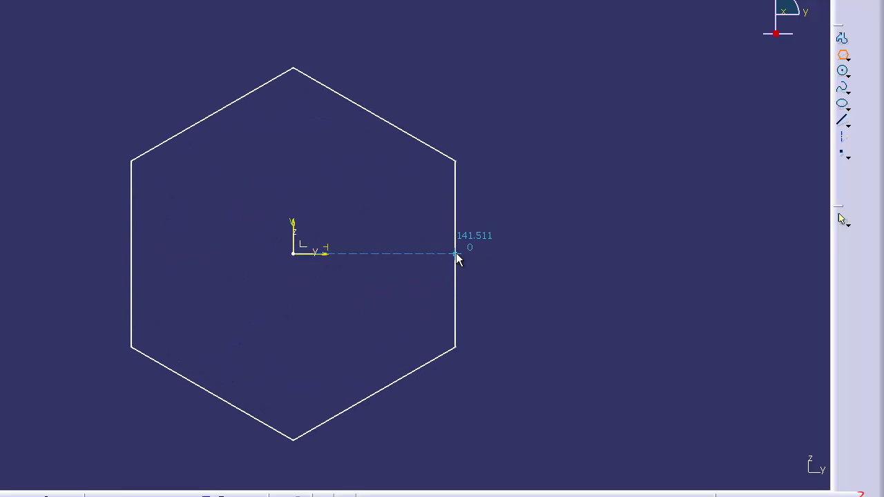
{"action": "left_click", "coordinate": [456, 253]}
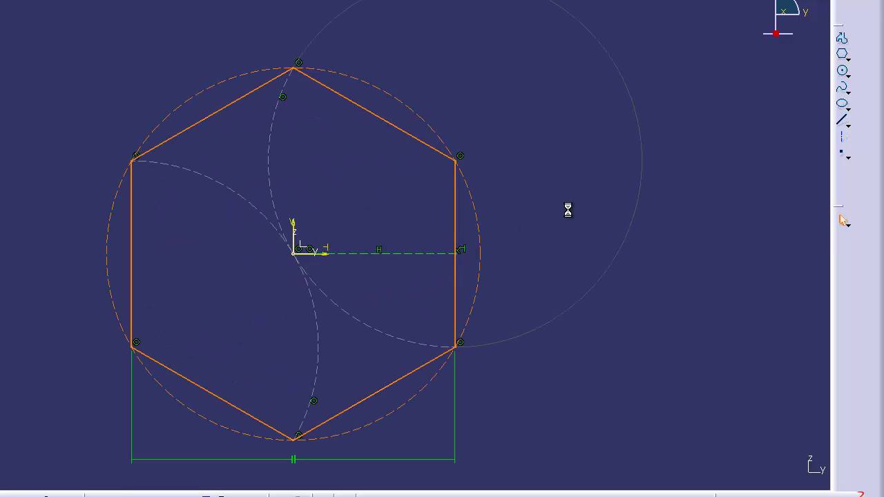
Try to set the outer endpoint of the hexagon's horizontal construction line to H 150 mm.
{"action": "double_click", "coordinate": [415, 254]}
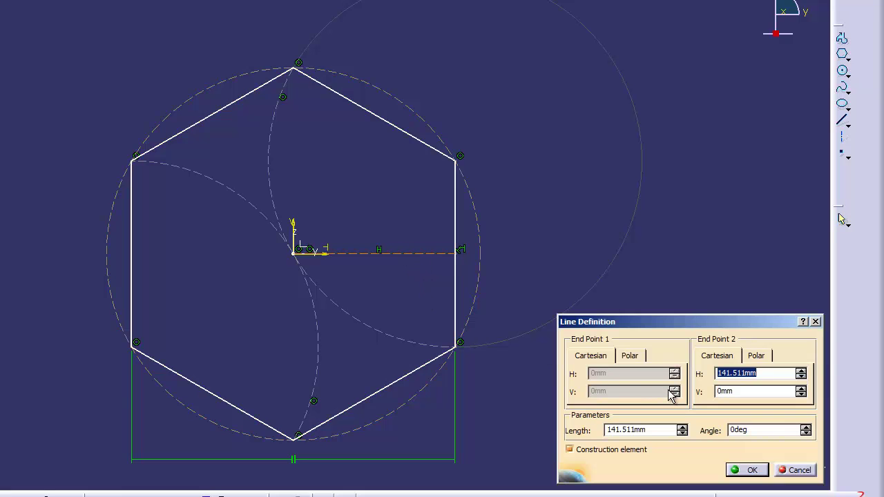
{"action": "type", "text": "1"}
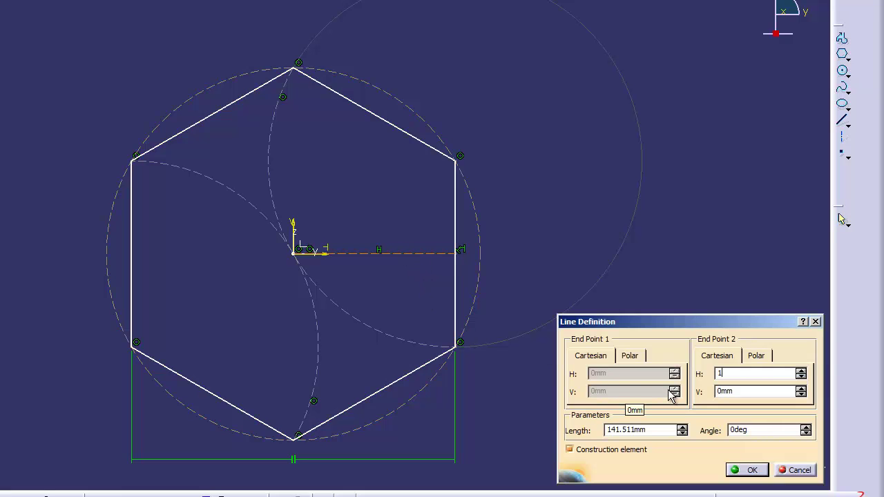
{"action": "type", "text": "50"}
{"action": "key", "text": "Return"}
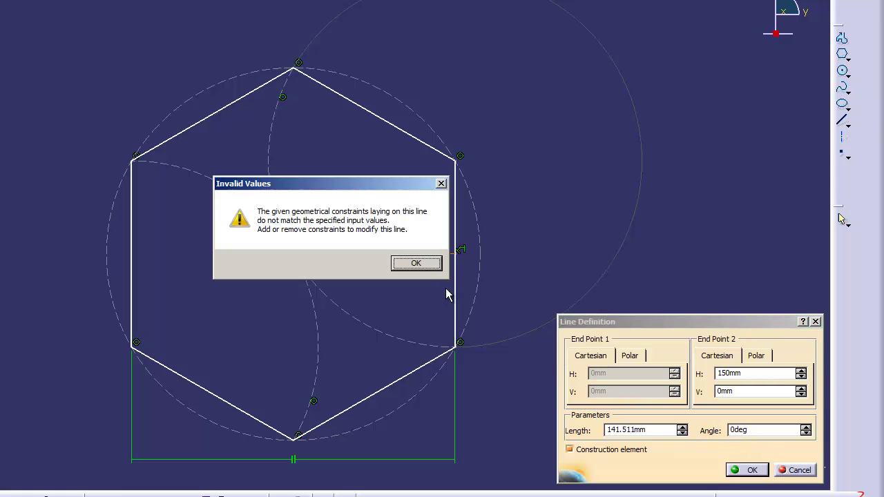
{"action": "left_click", "coordinate": [417, 263]}
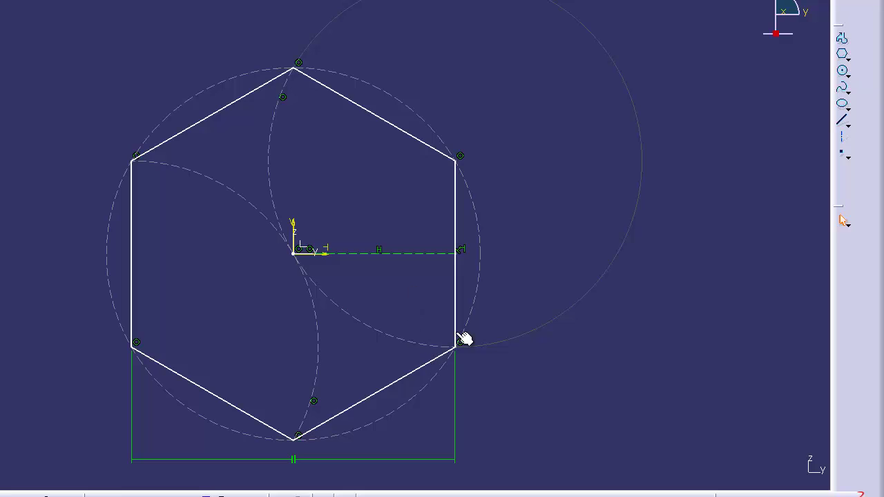
Try to set the hexagon's circumscribed construction circle to a 150 mm radius, and check the constraint between the vertical sides.
{"action": "double_click", "coordinate": [477, 319]}
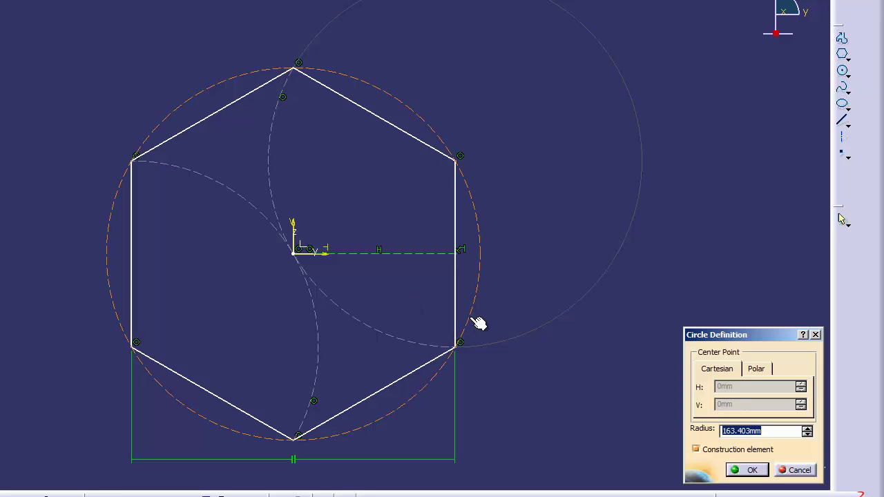
{"action": "type", "text": "150"}
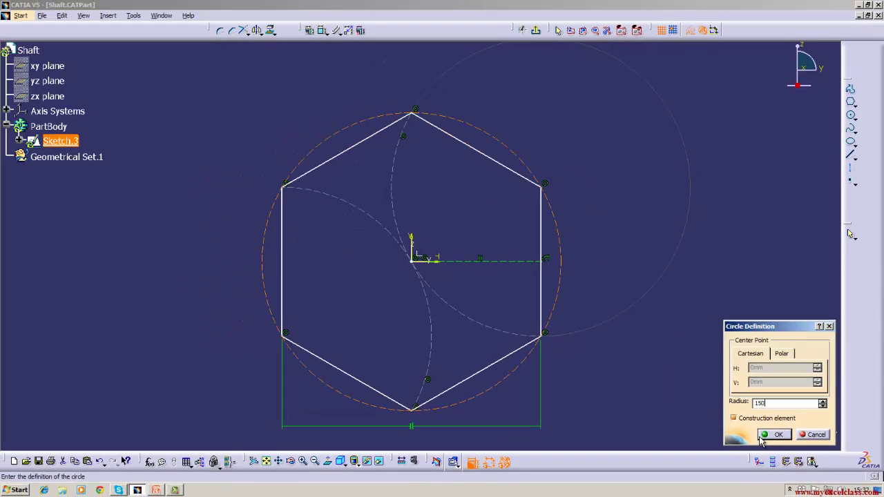
{"action": "left_click", "coordinate": [762, 438]}
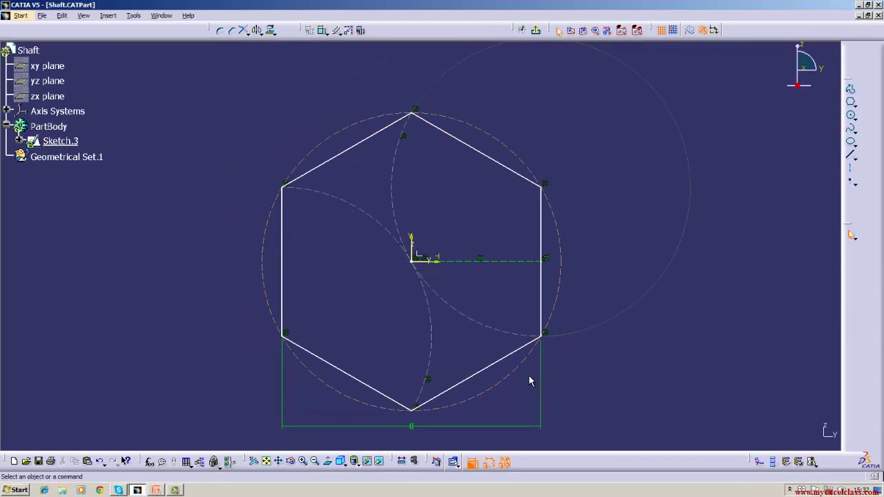
{"action": "left_click", "coordinate": [413, 427]}
{"action": "double_click", "coordinate": [413, 427]}
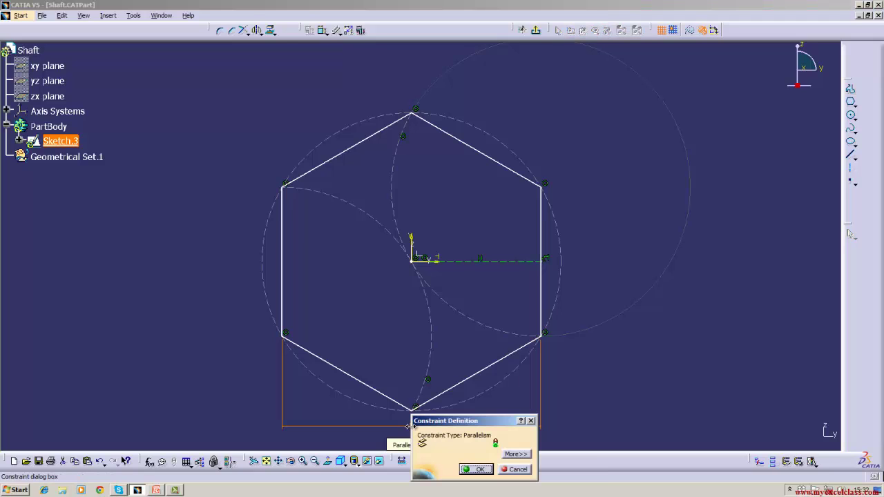
{"action": "left_click", "coordinate": [479, 470]}
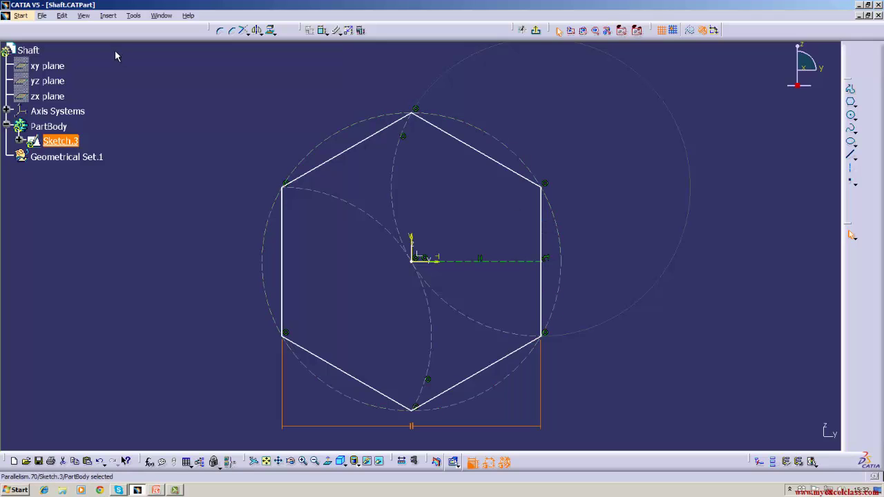
Dimension the hexagon's upper sloping side on the +Y side and set its length to 150 mm.
{"action": "left_click", "coordinate": [322, 31]}
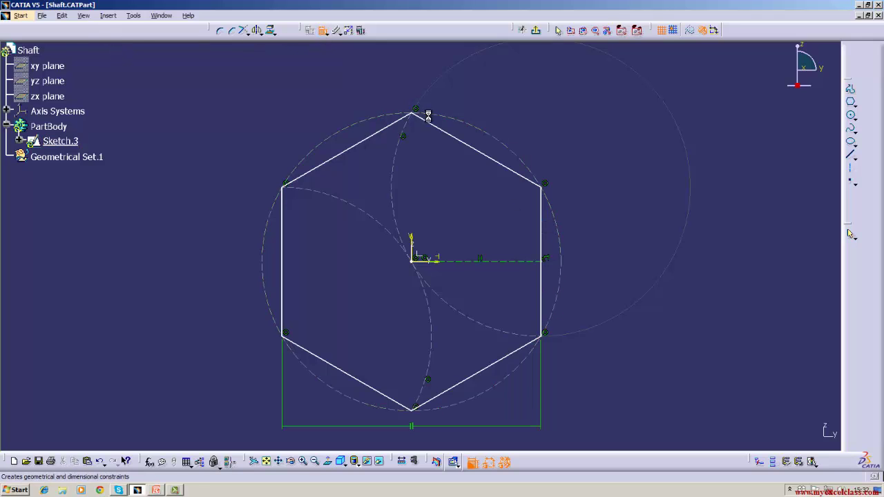
{"action": "left_click", "coordinate": [469, 151]}
{"action": "left_click", "coordinate": [515, 102]}
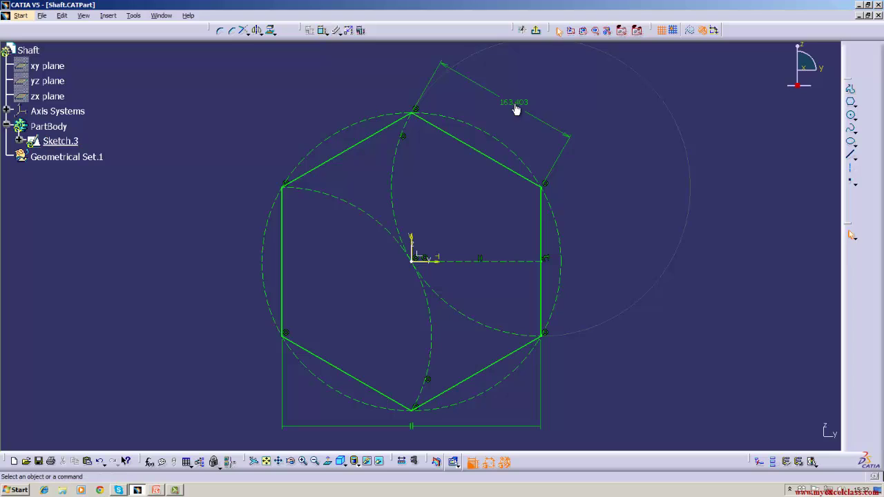
{"action": "key", "text": "BackSpace"}
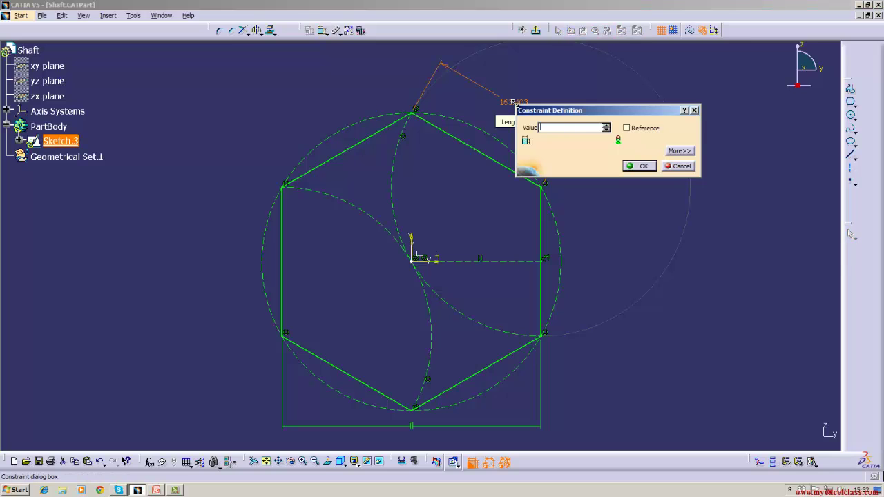
{"action": "type", "text": "150"}
{"action": "key", "text": "Return"}
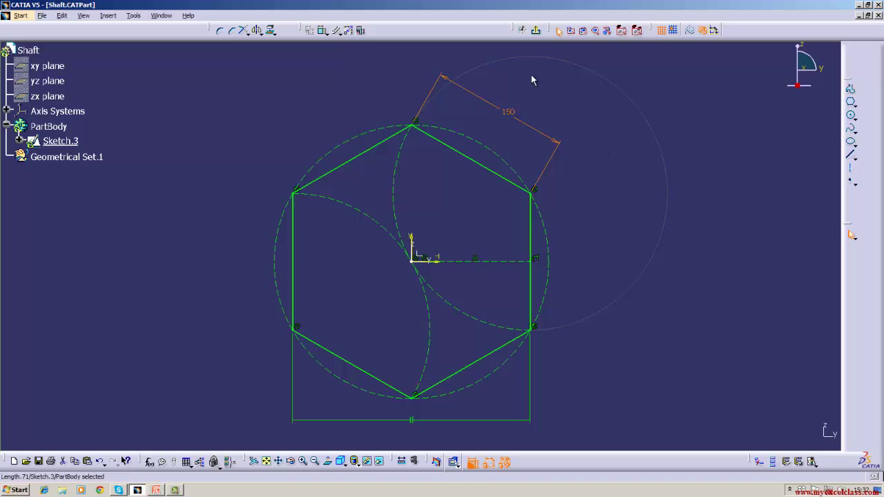
Close the hexagon sketch and pad it into a short hexagonal plate.
{"action": "left_click", "coordinate": [535, 30]}
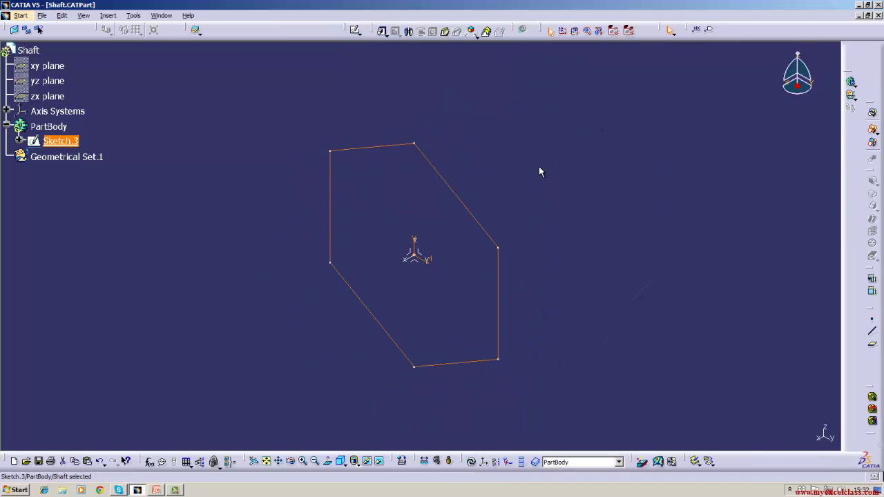
{"action": "left_click", "coordinate": [383, 33]}
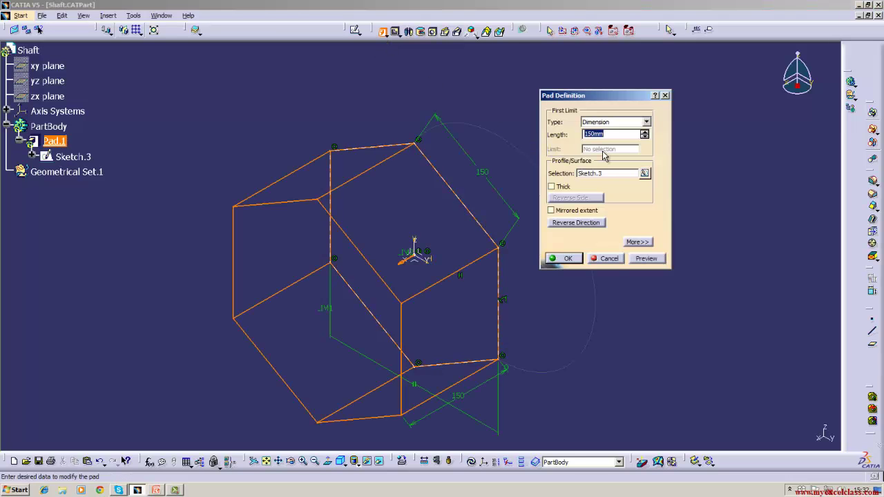
{"action": "key", "text": "BackSpace"}
{"action": "key", "text": "Return"}
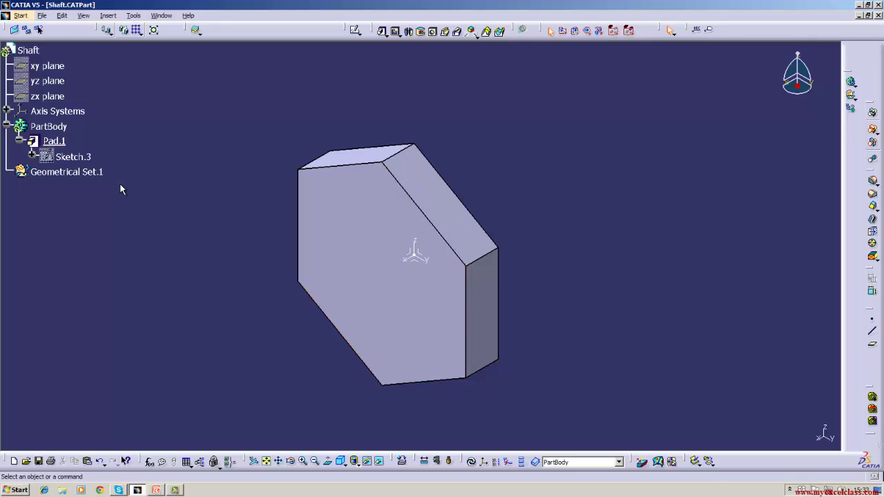
{"action": "left_click", "coordinate": [47, 81]}
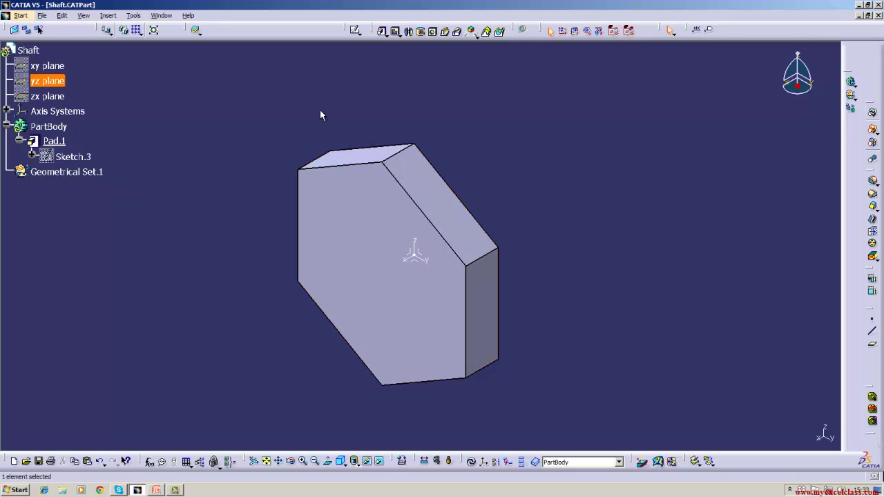
{"action": "left_click", "coordinate": [356, 30]}
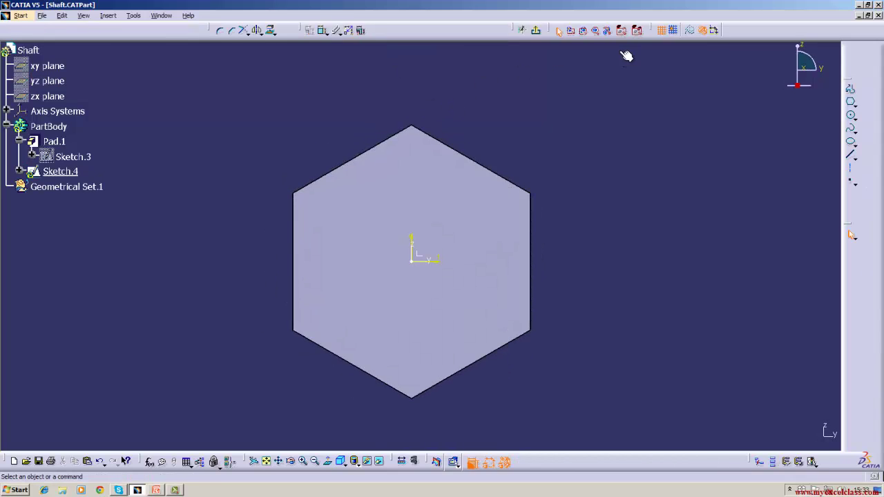
{"action": "left_click", "coordinate": [537, 31]}
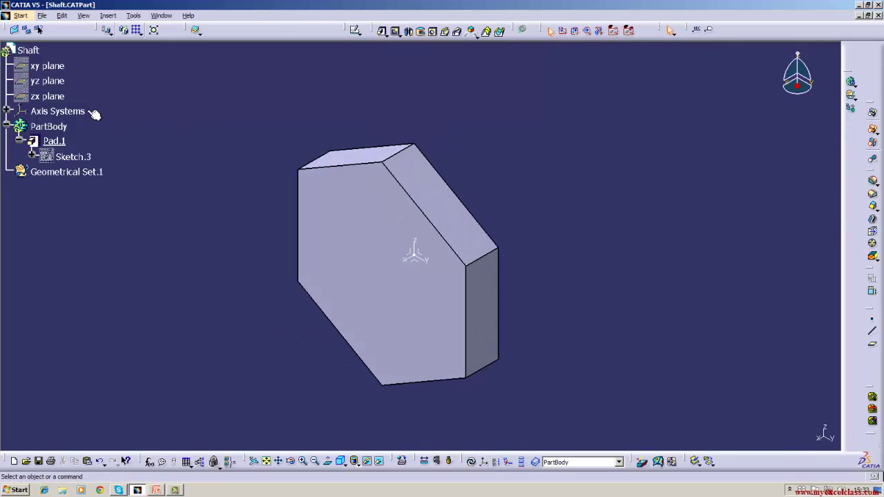
Start a sketch on the zx plane and draw a horizontal axis about 370 mm long from the origin away from the plate.
{"action": "left_click", "coordinate": [47, 96]}
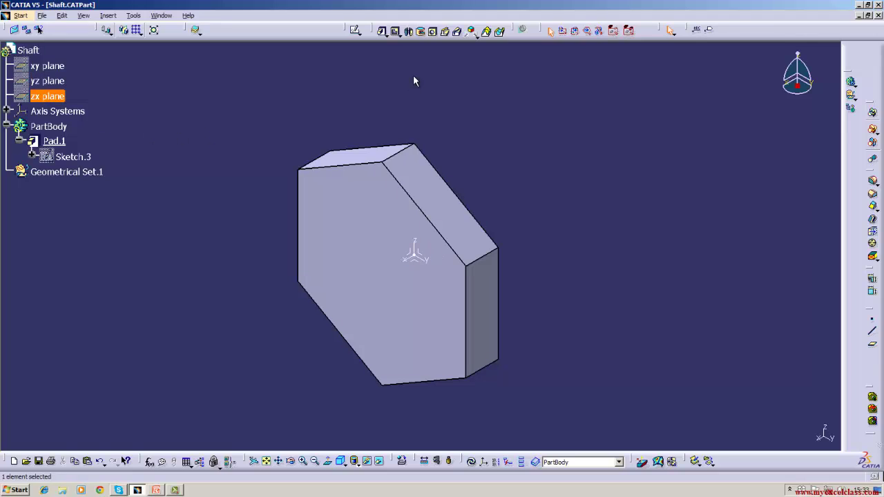
{"action": "left_click", "coordinate": [355, 32]}
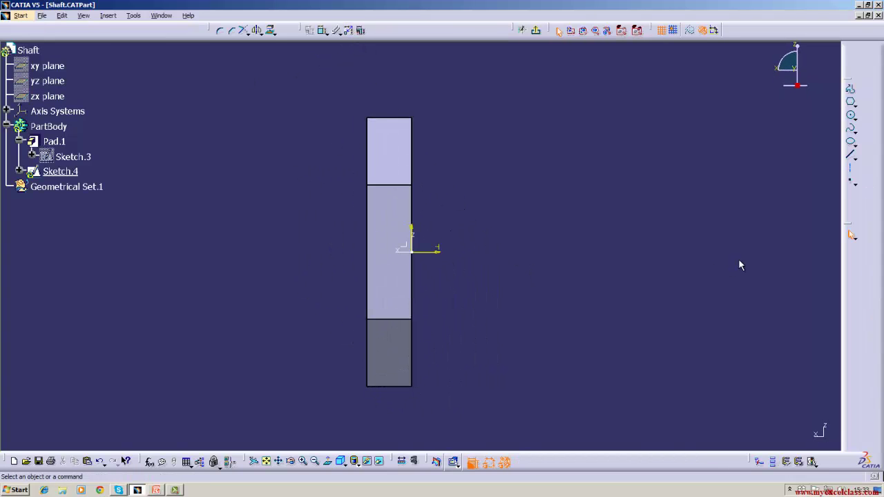
{"action": "left_click", "coordinate": [850, 168]}
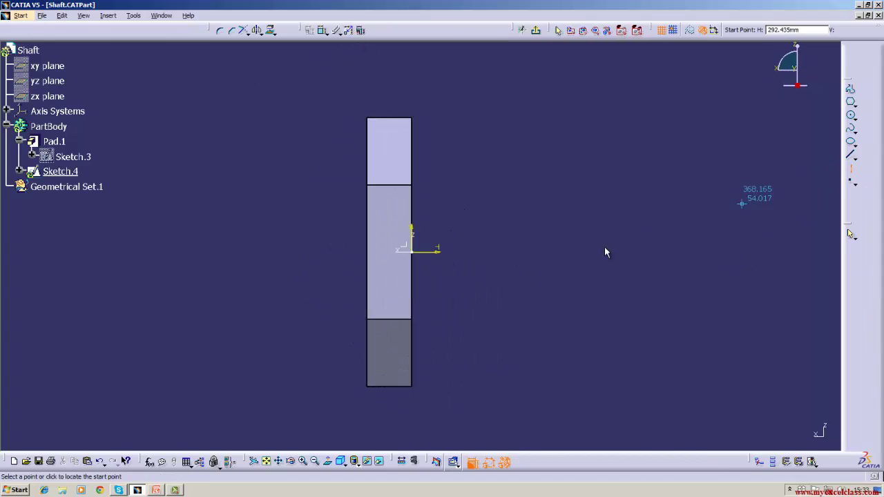
{"action": "left_click", "coordinate": [413, 251]}
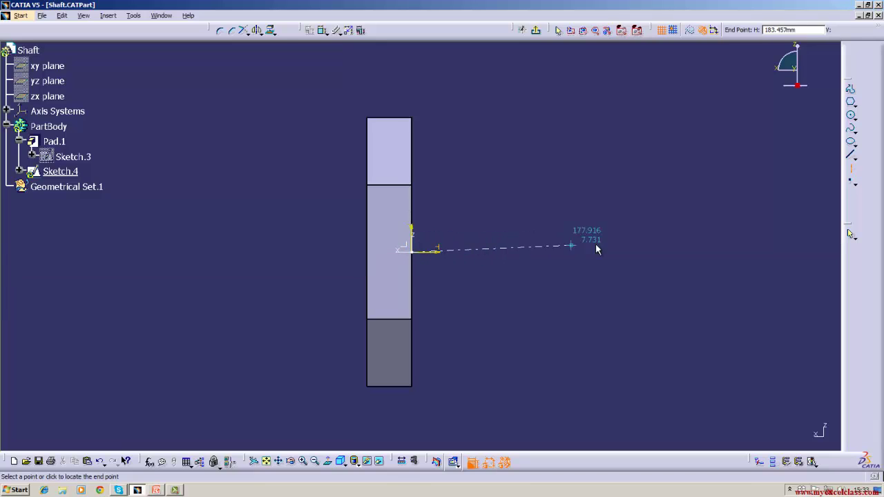
{"action": "left_click", "coordinate": [743, 251]}
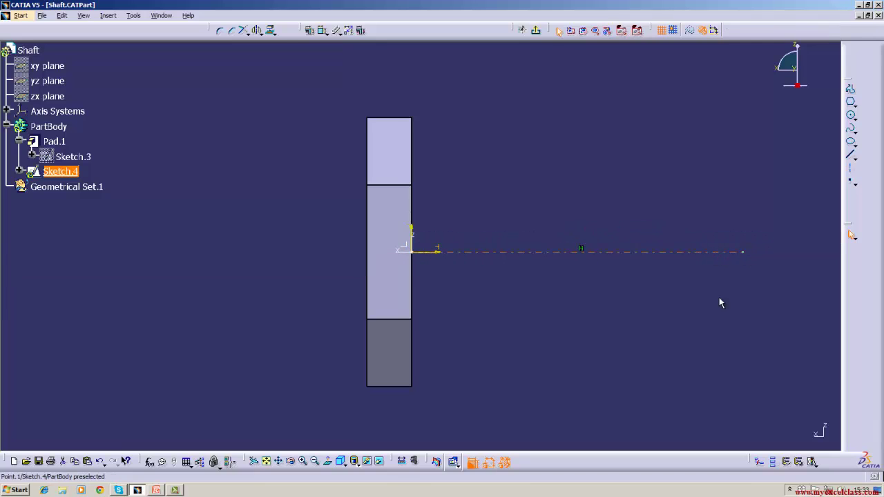
{"action": "left_click", "coordinate": [632, 324]}
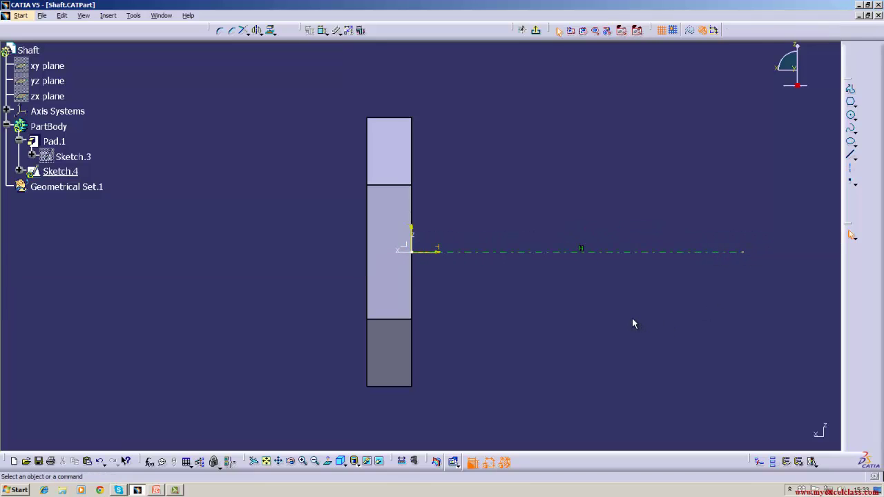
Draw a horizontal line about 60 mm above the axis, from the plate's back face to level with the axis's far end.
{"action": "left_click", "coordinate": [851, 154]}
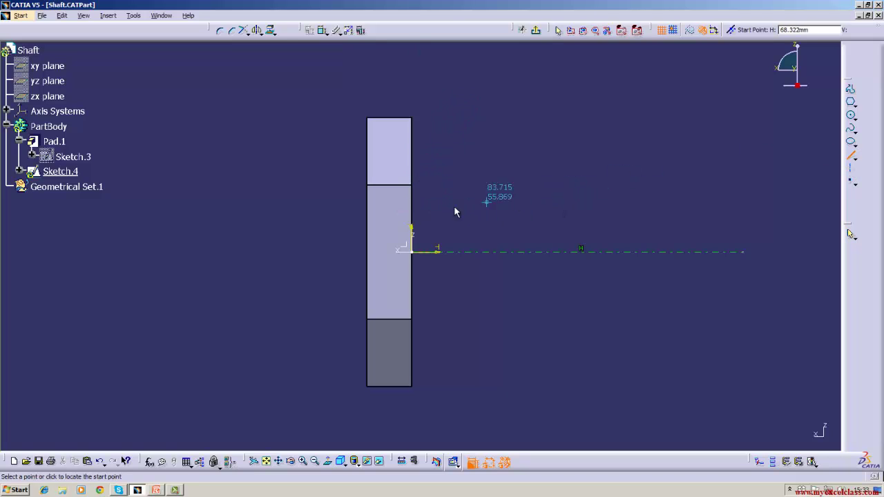
{"action": "left_click", "coordinate": [413, 199]}
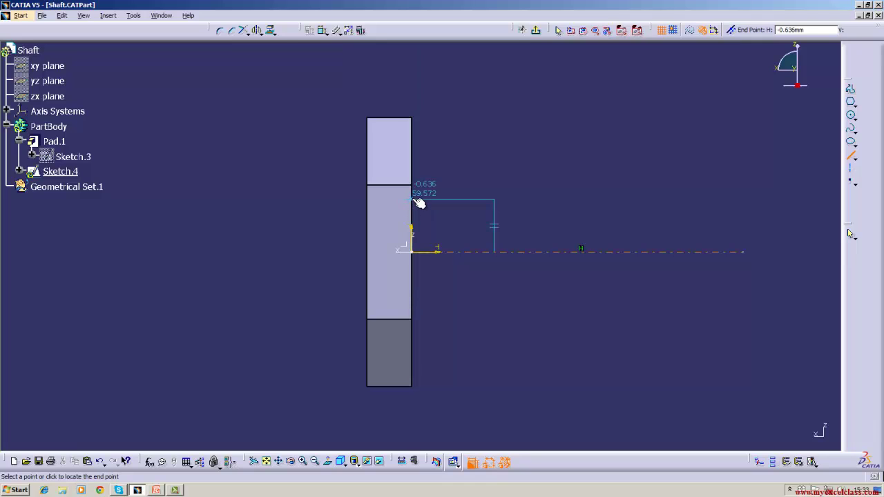
{"action": "left_click", "coordinate": [743, 202]}
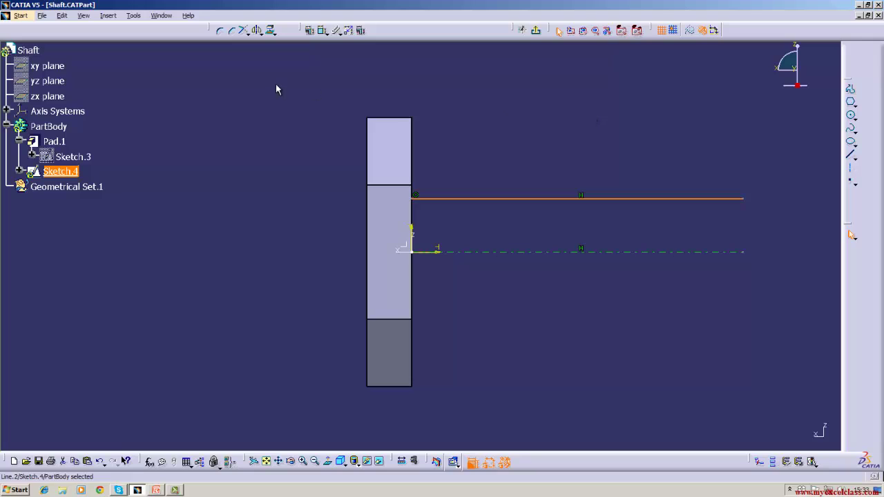
Dimension the distance between the horizontal axis and the line above it and set it to 70 mm.
{"action": "left_click", "coordinate": [443, 251]}
{"action": "left_click", "coordinate": [323, 30]}
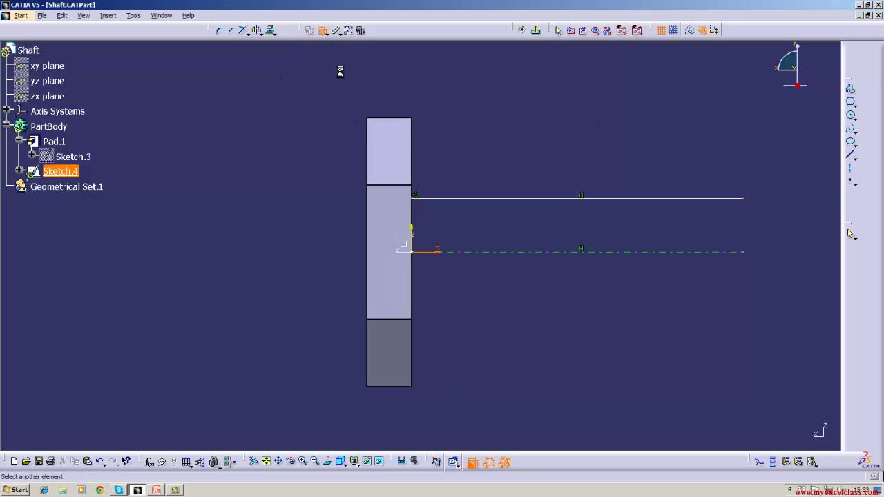
{"action": "left_click", "coordinate": [441, 199]}
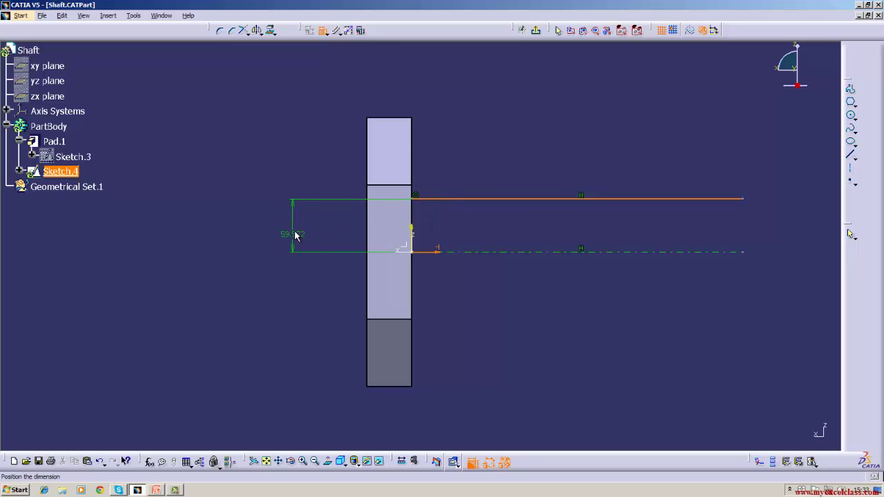
{"action": "left_click", "coordinate": [295, 237]}
{"action": "left_click", "coordinate": [296, 237]}
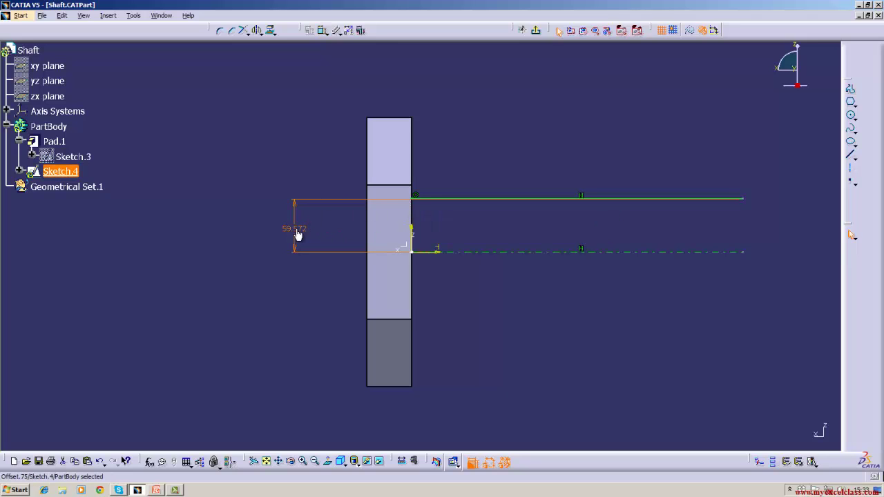
{"action": "double_click", "coordinate": [297, 235]}
{"action": "key", "text": "BackSpace"}
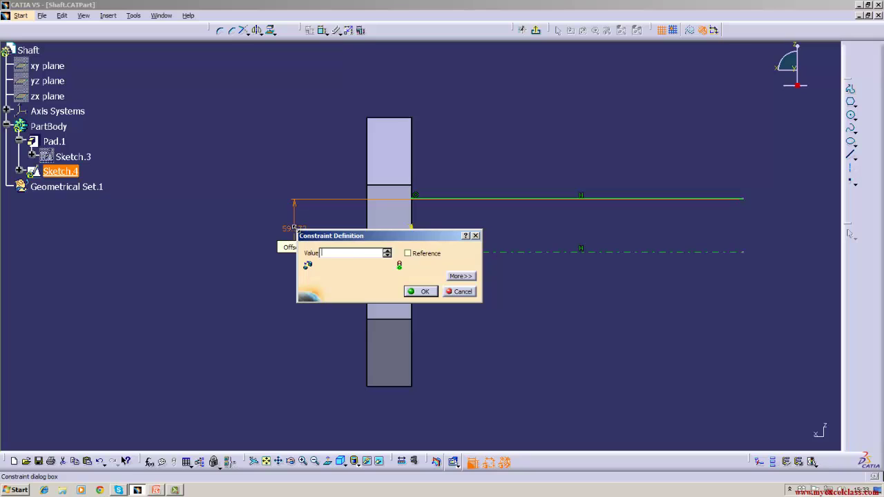
{"action": "key", "text": "Return"}
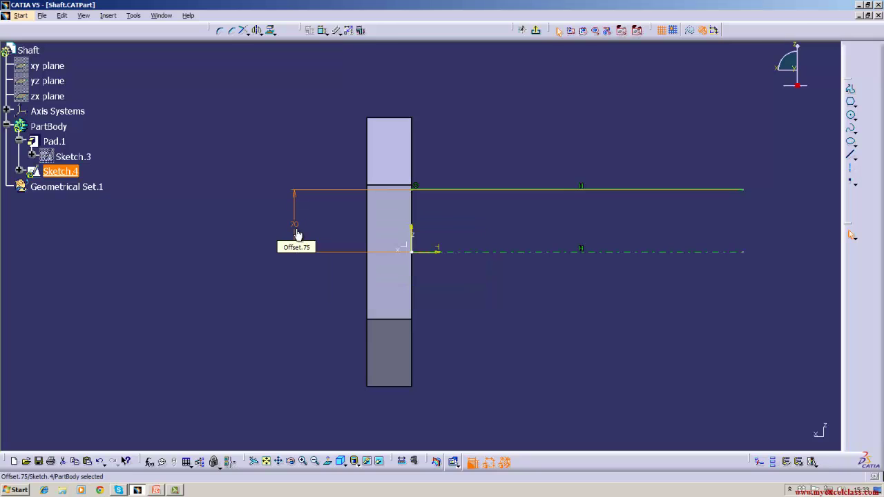
Increase the distance between the axis and the line above it to 90 mm.
{"action": "double_click", "coordinate": [295, 227]}
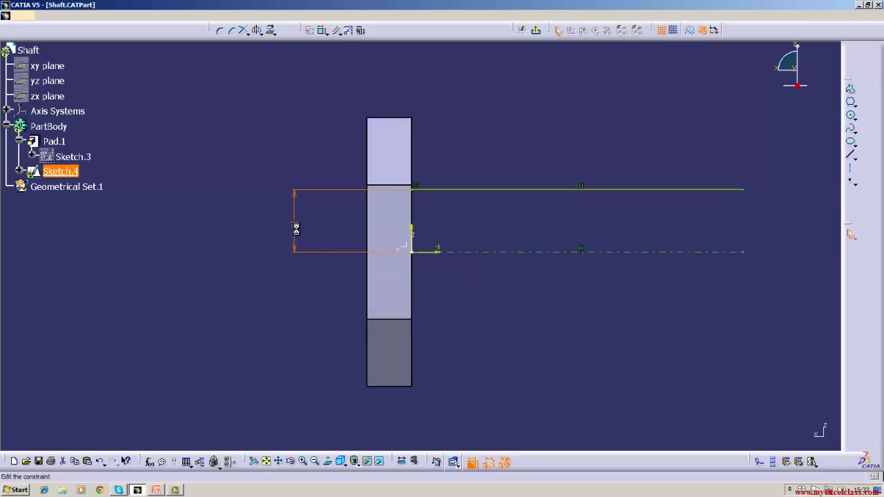
{"action": "key", "text": "BackSpace"}
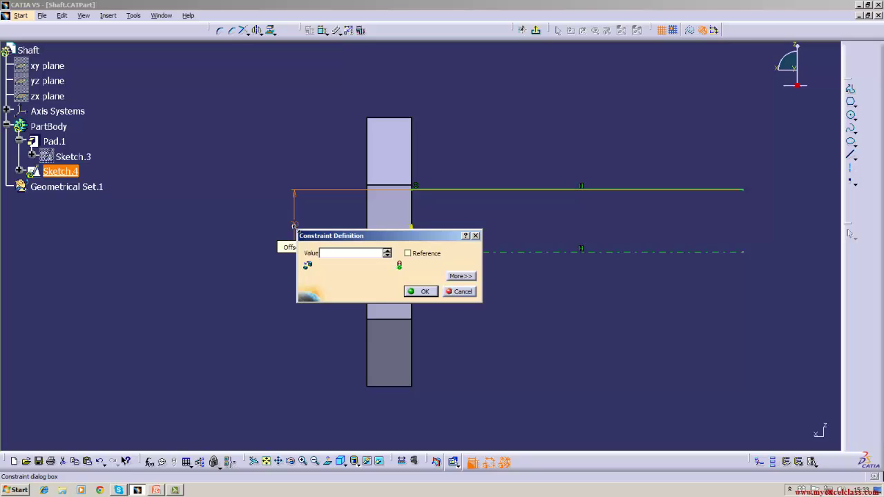
{"action": "key", "text": "Return"}
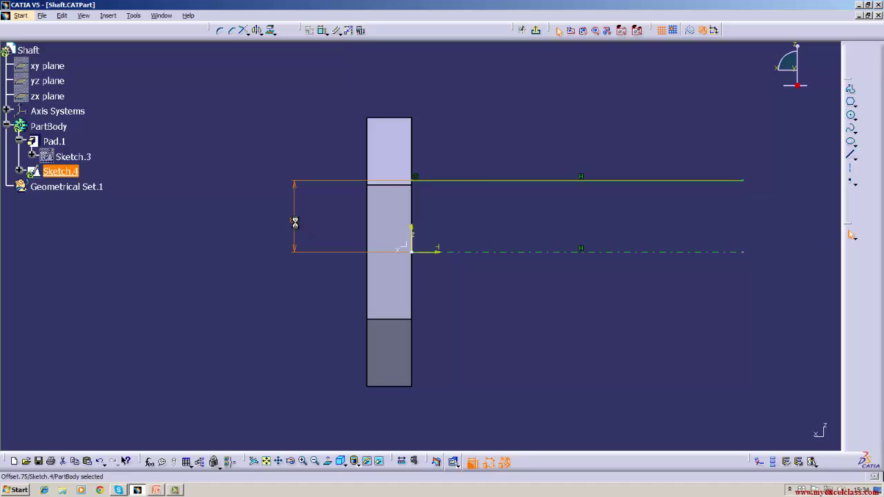
{"action": "double_click", "coordinate": [294, 220]}
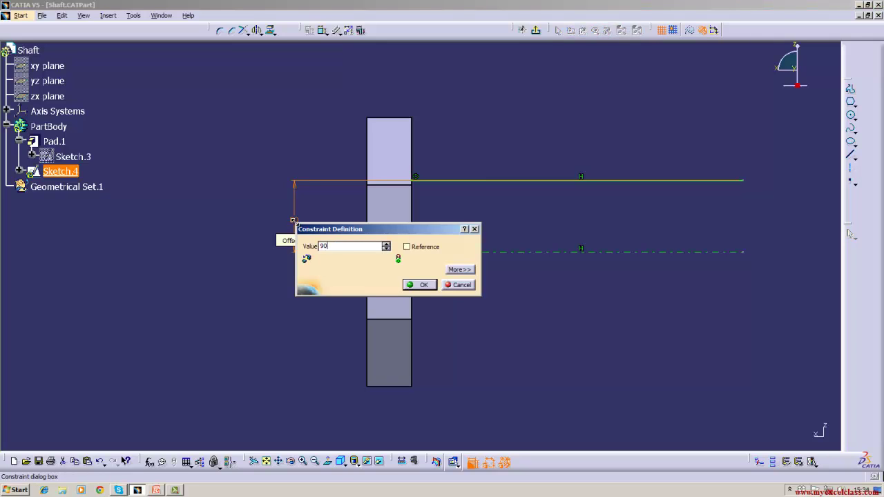
{"action": "key", "text": "Return"}
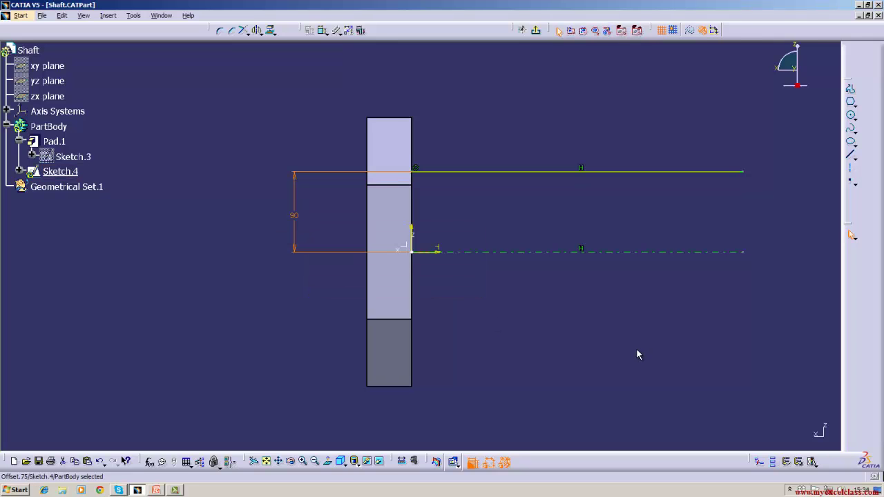
Dimension the length of the line above the axis and set it to 400 mm.
{"action": "left_click", "coordinate": [322, 30]}
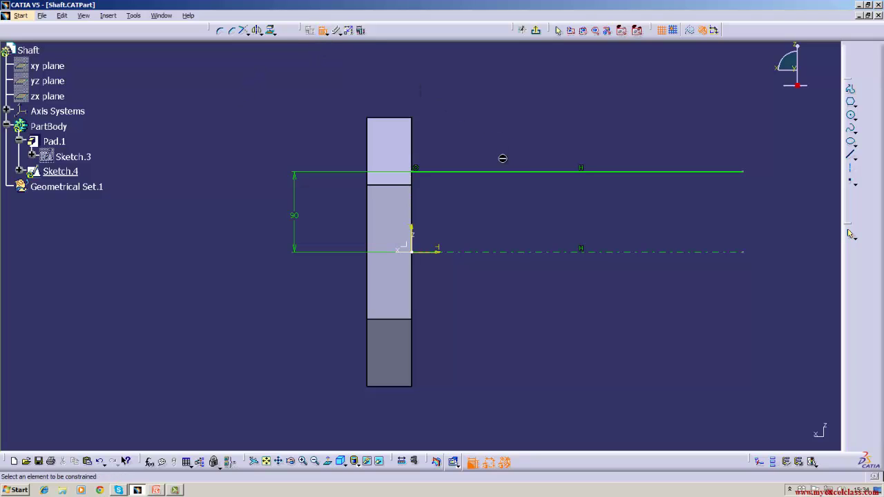
{"action": "left_click", "coordinate": [509, 172]}
{"action": "left_click", "coordinate": [540, 101]}
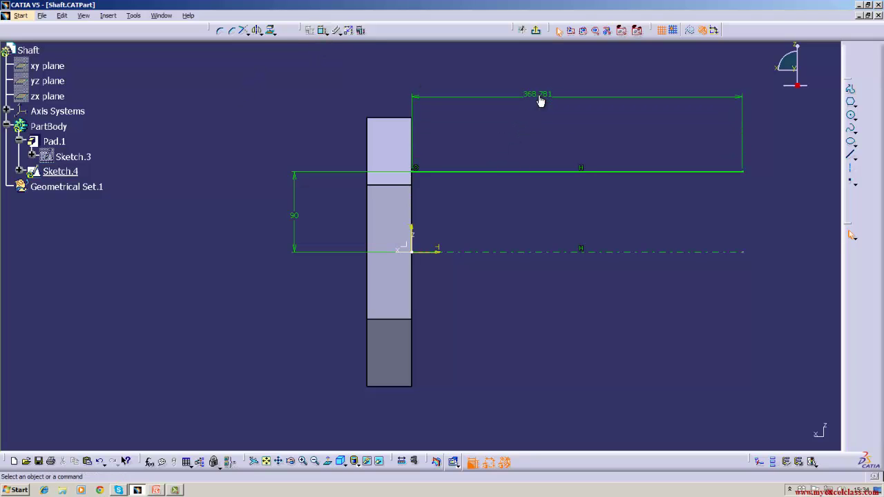
{"action": "double_click", "coordinate": [541, 100]}
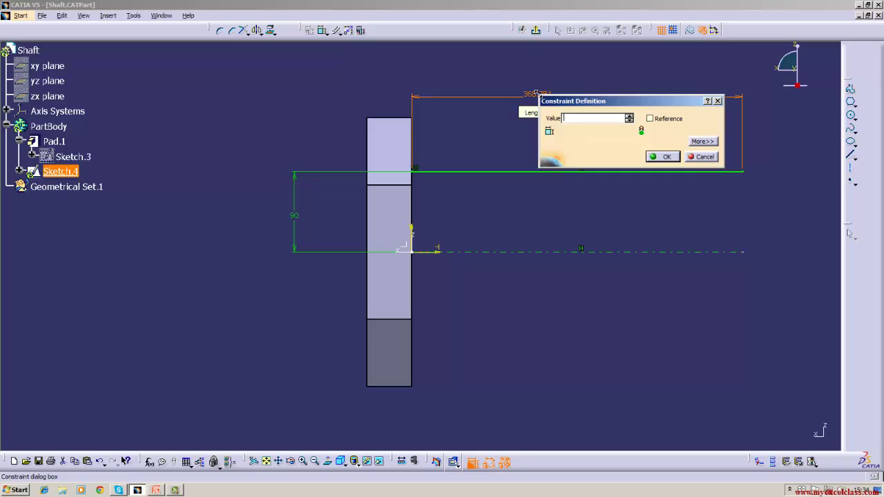
{"action": "key", "text": "Return"}
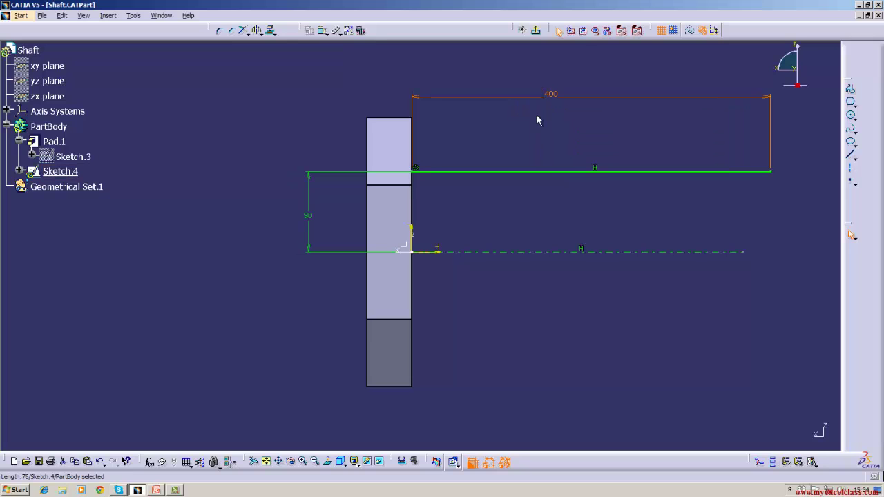
Close the shank's half profile with a vertical line at the far end, a line along the axis to the origin, and a vertical line at the plate.
{"action": "left_click", "coordinate": [852, 159]}
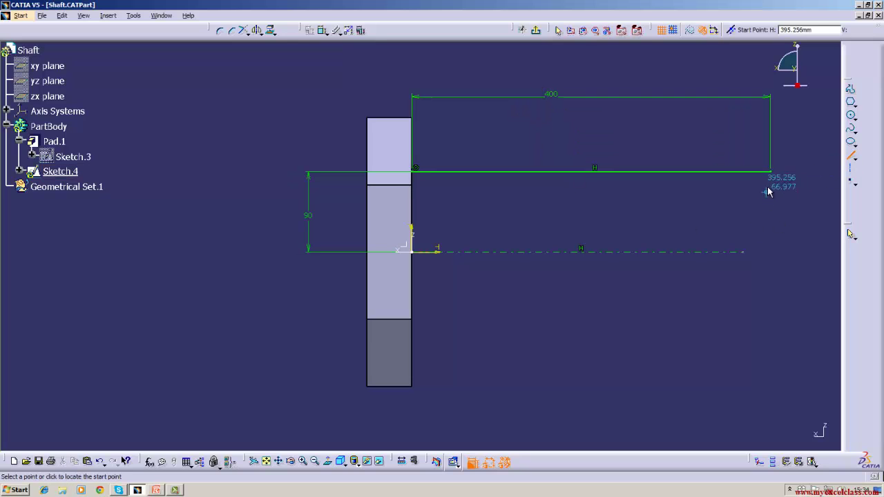
{"action": "left_click", "coordinate": [771, 171]}
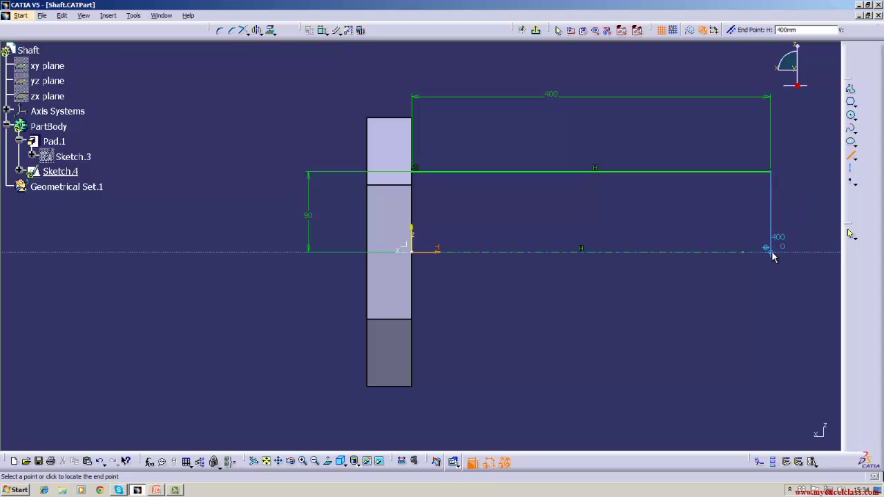
{"action": "left_click", "coordinate": [771, 252]}
{"action": "left_click", "coordinate": [852, 154]}
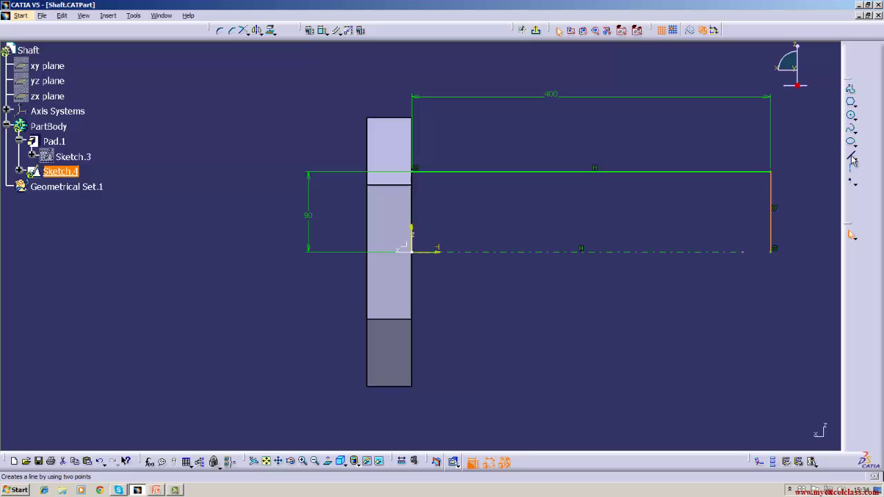
{"action": "left_click", "coordinate": [774, 252]}
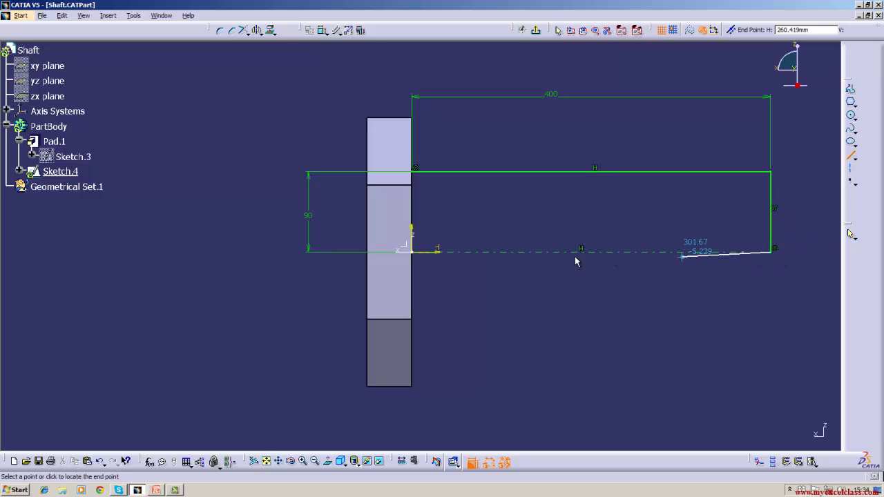
{"action": "left_click", "coordinate": [415, 251]}
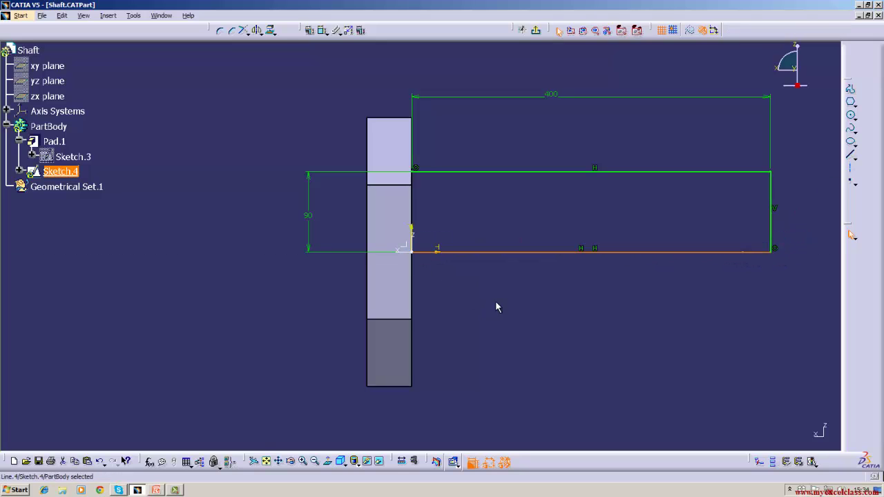
{"action": "left_click", "coordinate": [852, 155]}
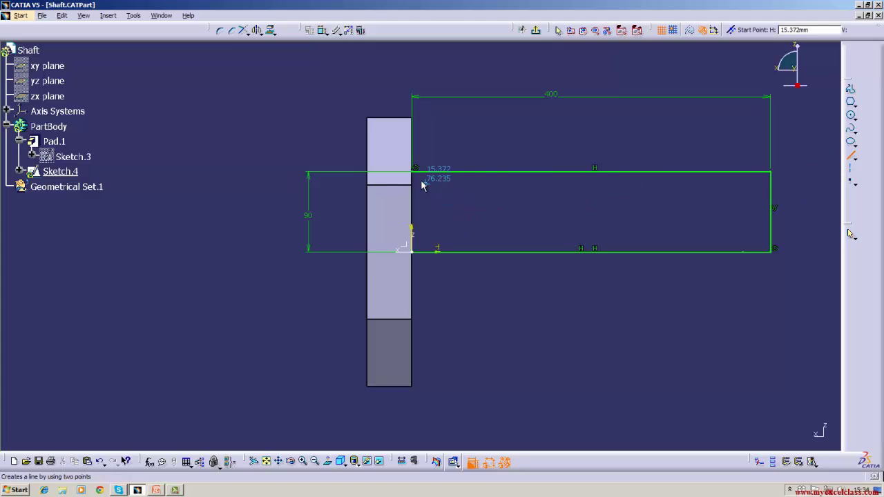
{"action": "left_click", "coordinate": [413, 172]}
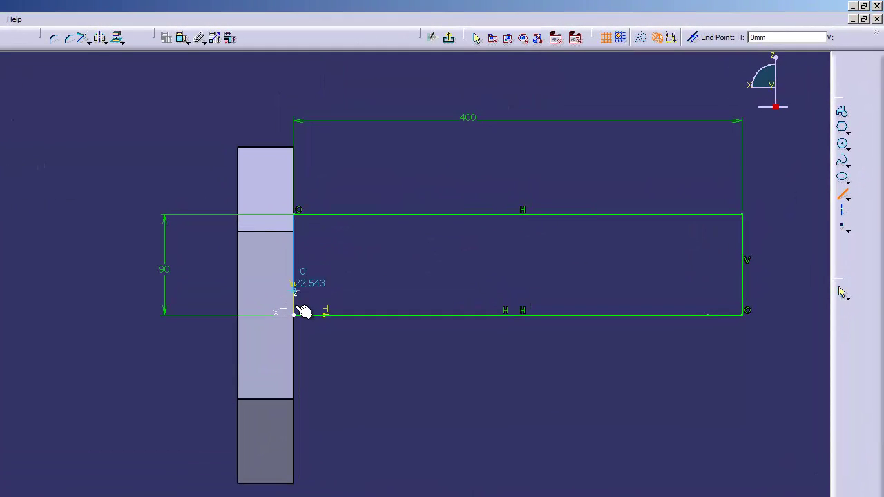
{"action": "left_click", "coordinate": [296, 317]}
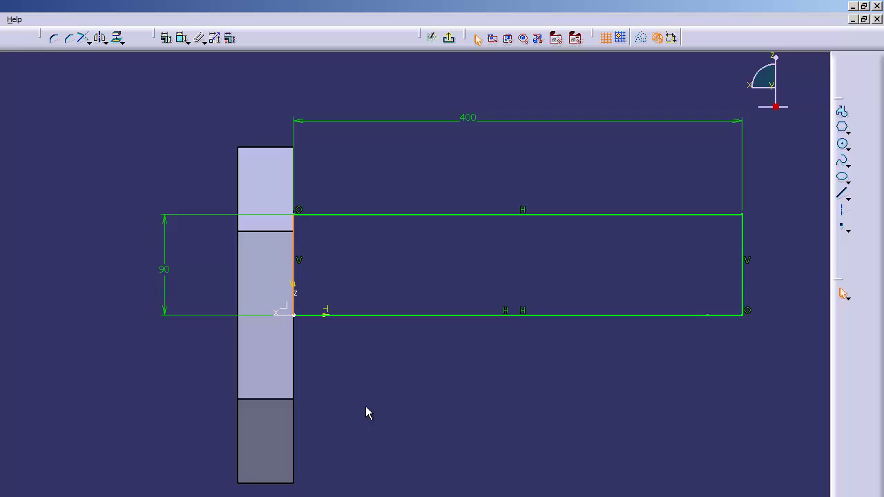
Close the sketch and revolve the profile 360° about the sketch axis with the Shaft feature.
{"action": "left_click", "coordinate": [449, 40]}
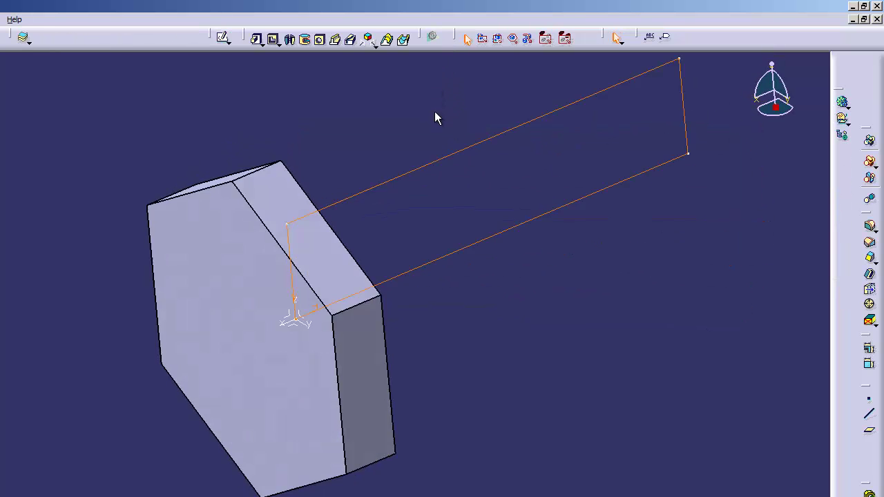
{"action": "left_click", "coordinate": [291, 40]}
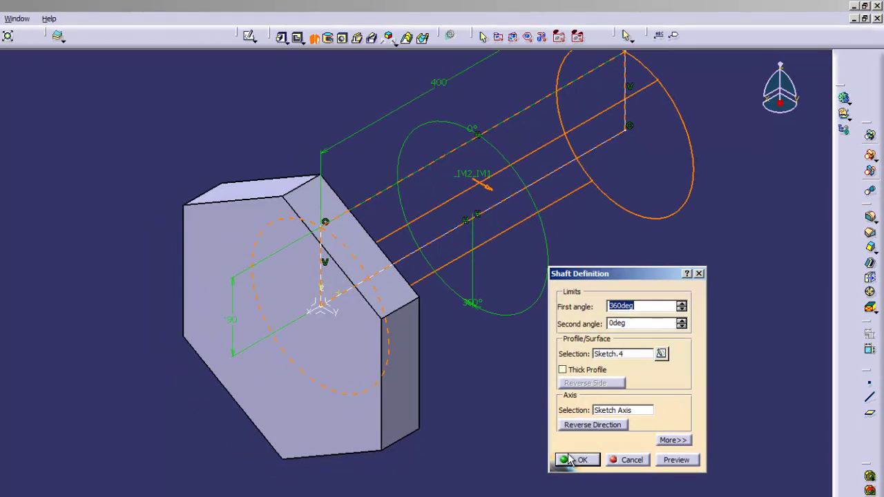
{"action": "left_click", "coordinate": [561, 479]}
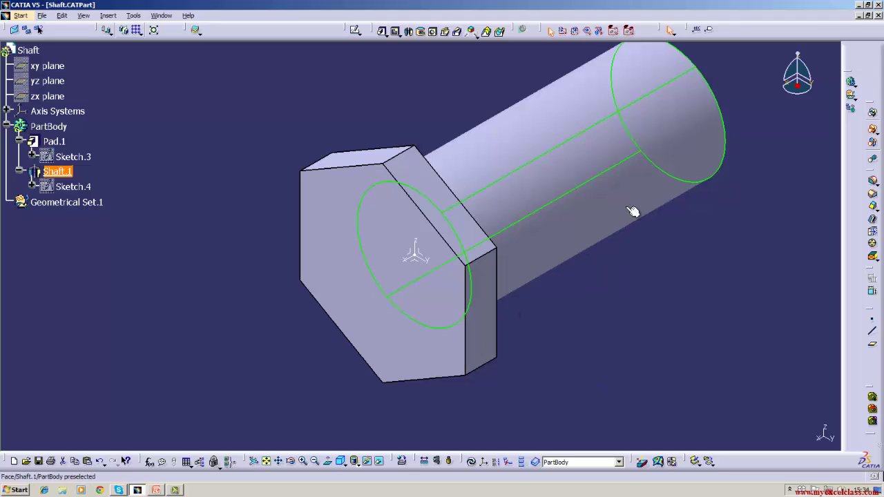
Change the hexagonal head's pad length to 75 mm and update the part.
{"action": "right_click", "coordinate": [62, 143]}
{"action": "mouse_move", "coordinate": [90, 299]}
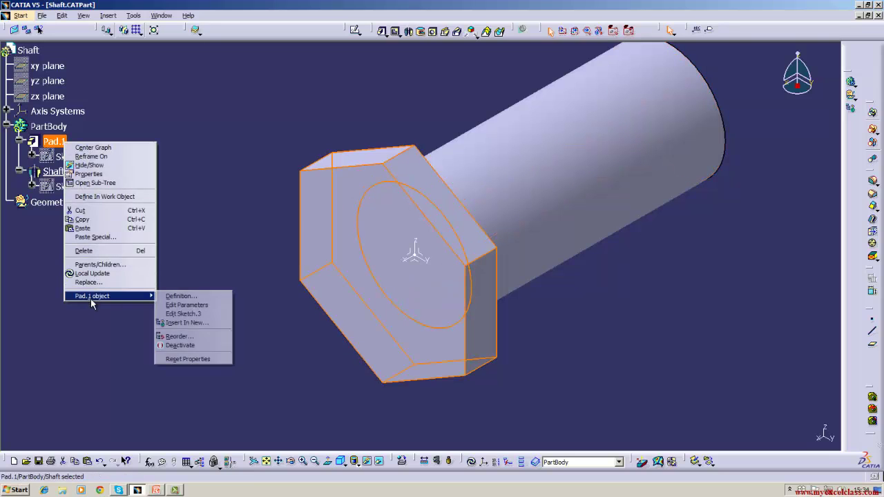
{"action": "left_click", "coordinate": [195, 295]}
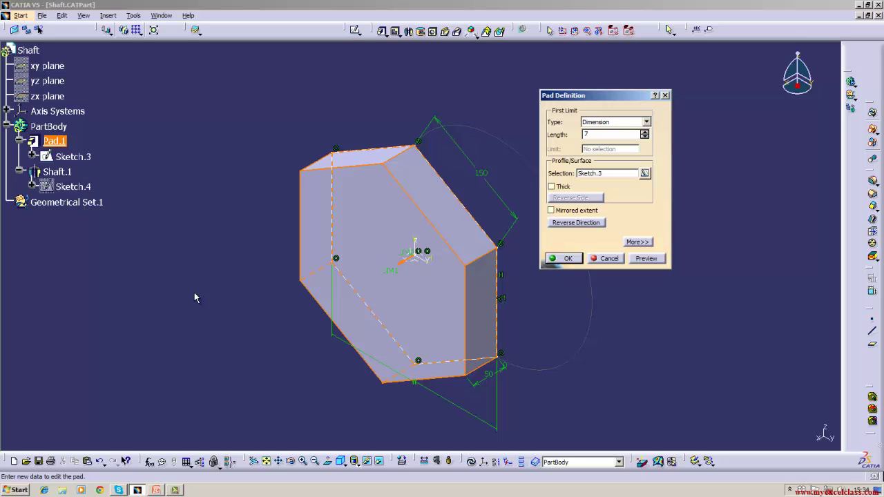
{"action": "type", "text": "75"}
{"action": "key", "text": "Return"}
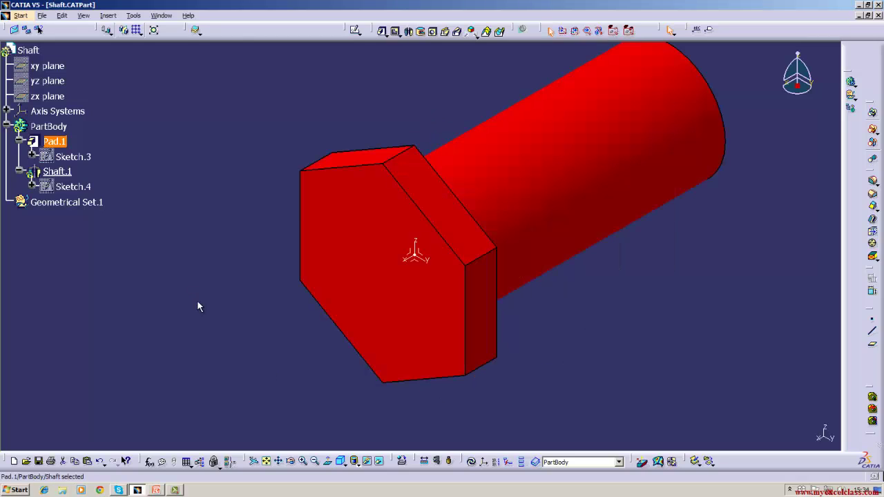
{"action": "left_click", "coordinate": [470, 461]}
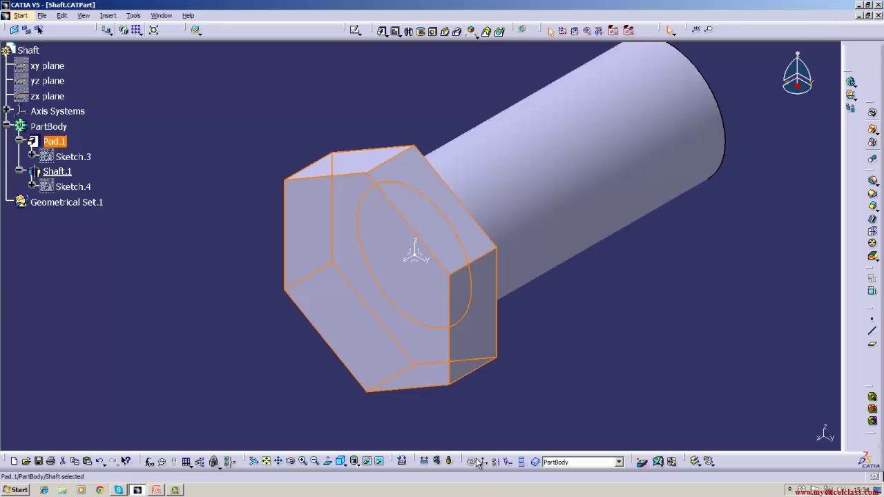
{"action": "left_click", "coordinate": [587, 383]}
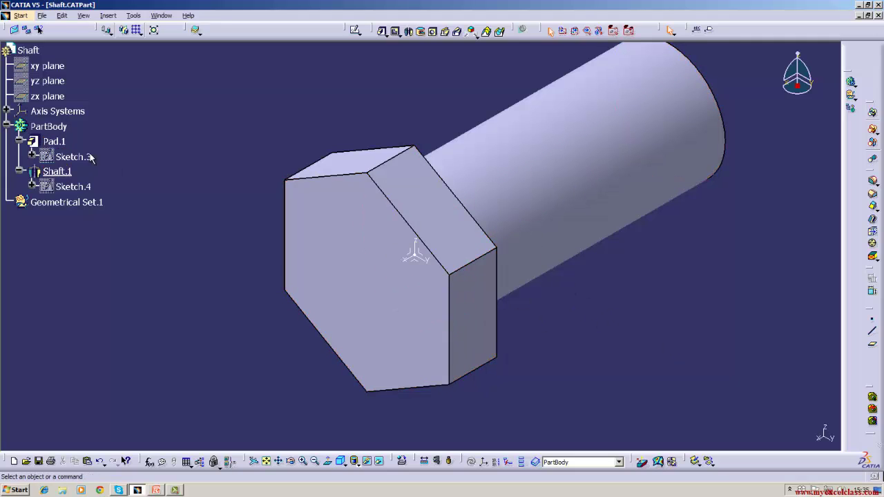
{"action": "left_click", "coordinate": [65, 67]}
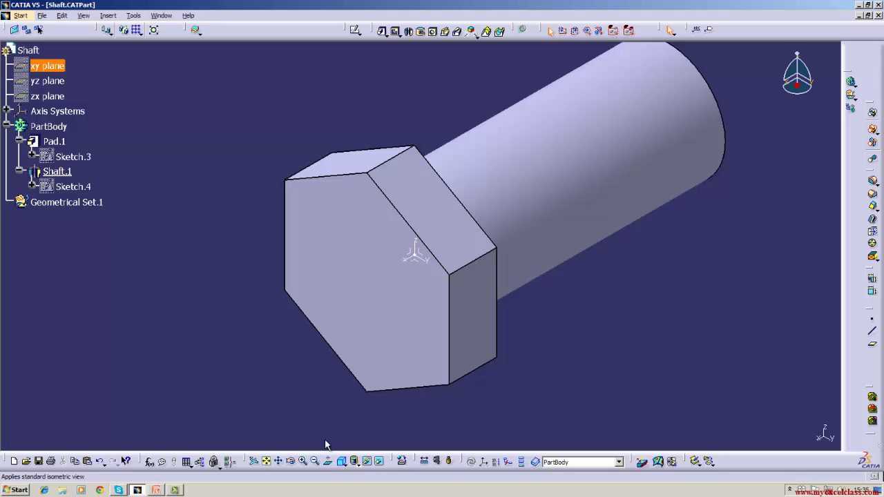
{"action": "left_click", "coordinate": [356, 29]}
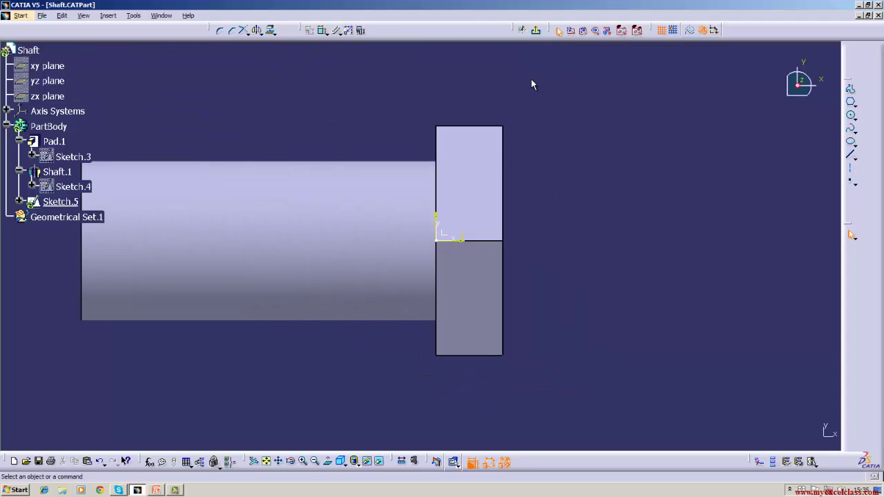
{"action": "left_click", "coordinate": [536, 31]}
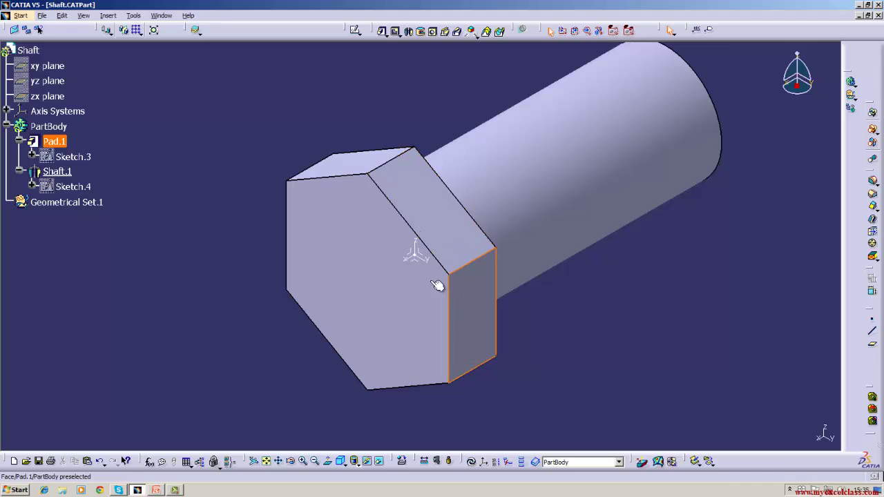
Start a sketch on the zx plane, project the hexagonal head's upper edge into it, and convert the projection to a construction element.
{"action": "left_click", "coordinate": [47, 96]}
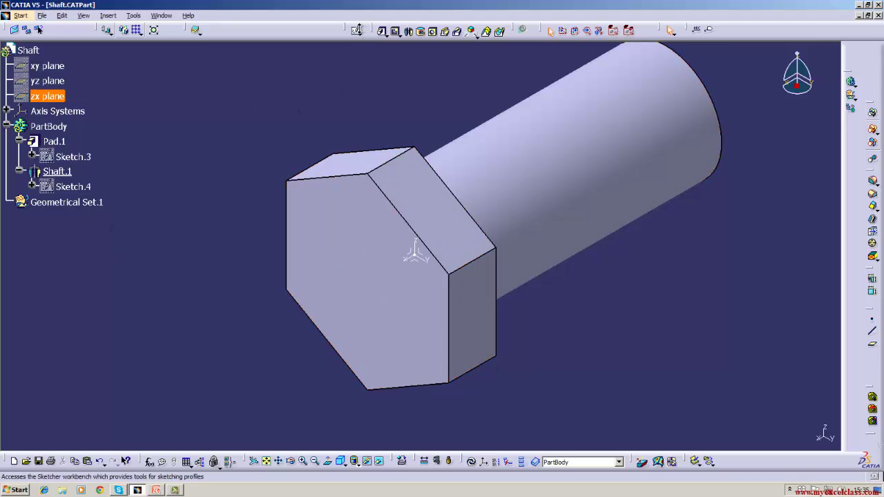
{"action": "left_click", "coordinate": [356, 30]}
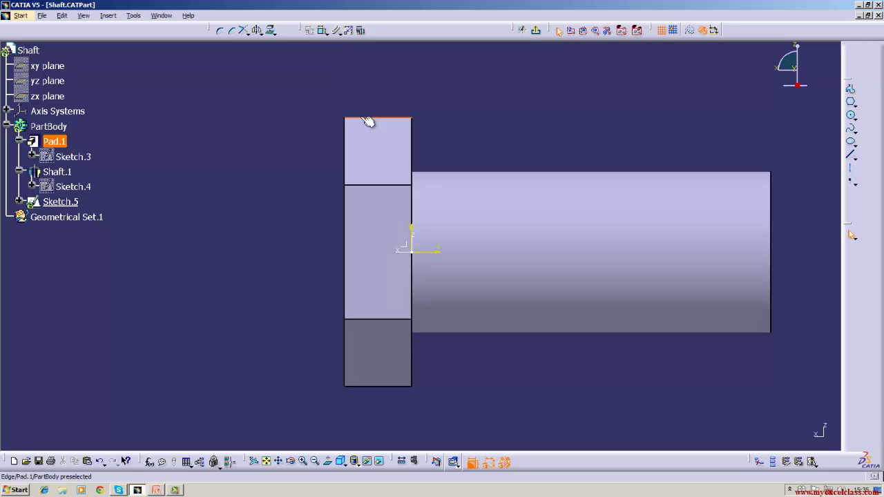
{"action": "left_click", "coordinate": [367, 120]}
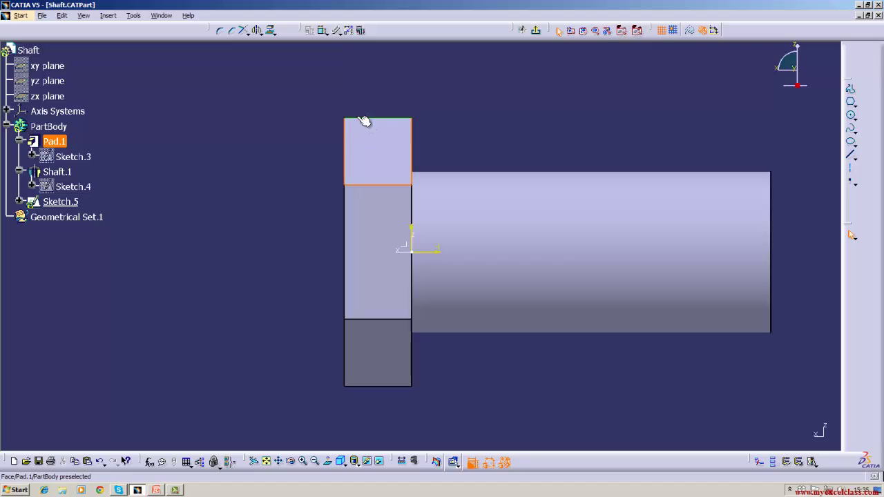
{"action": "left_click", "coordinate": [270, 31]}
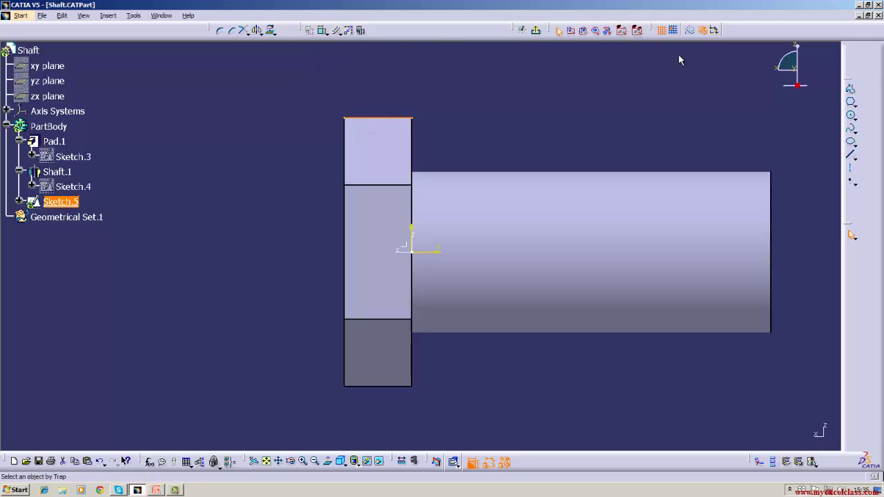
{"action": "left_click", "coordinate": [690, 32]}
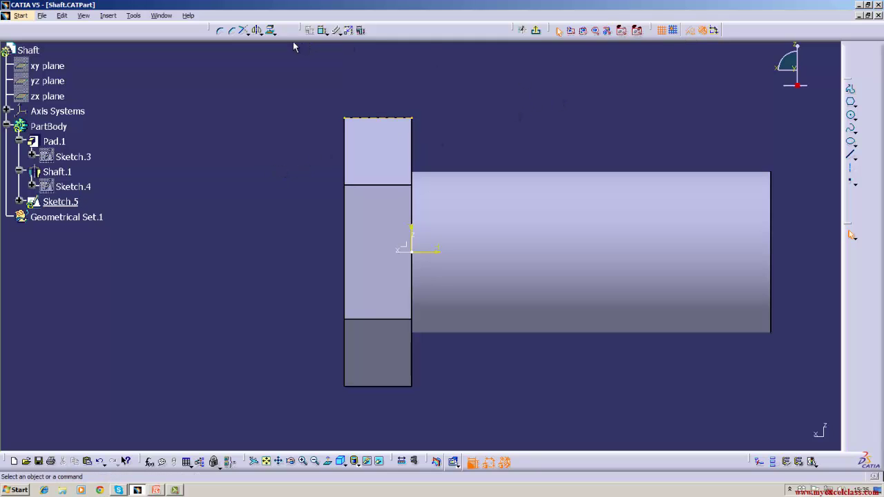
Draw a short standard vertical line down from the outer upper corner of the head along its end face.
{"action": "left_click", "coordinate": [851, 155]}
{"action": "left_click", "coordinate": [345, 119]}
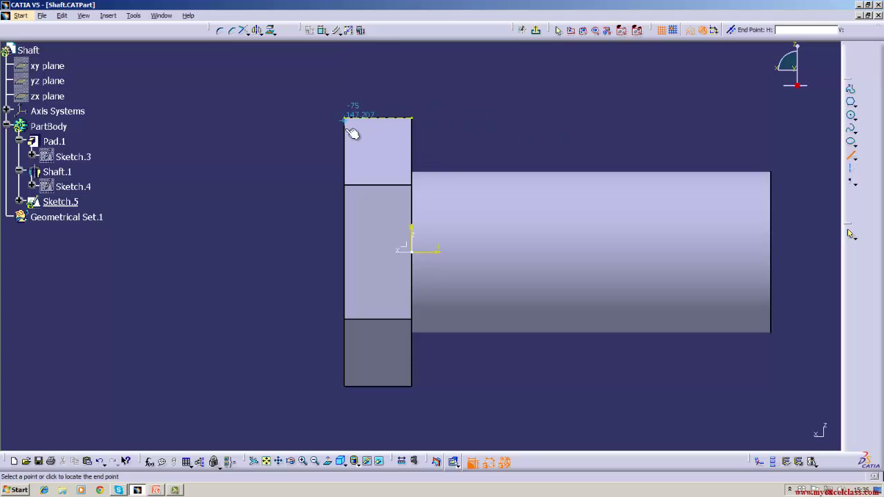
{"action": "left_click", "coordinate": [669, 45]}
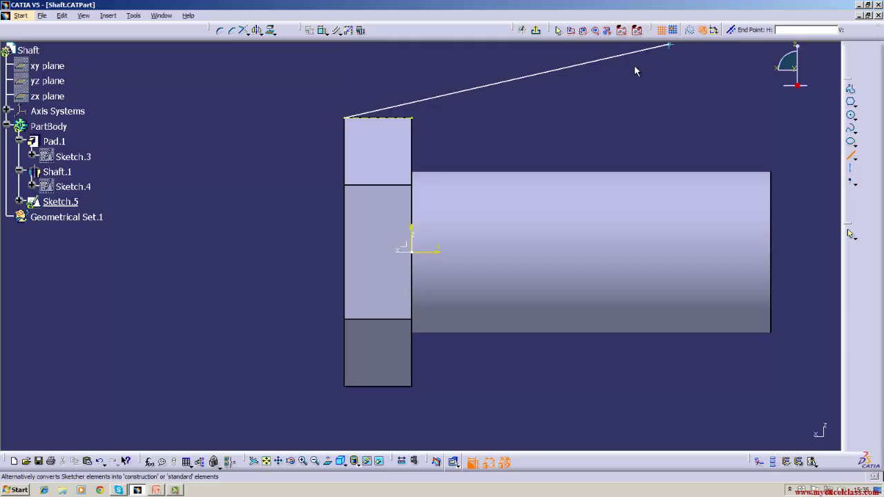
{"action": "left_click", "coordinate": [346, 144]}
{"action": "left_click", "coordinate": [272, 165]}
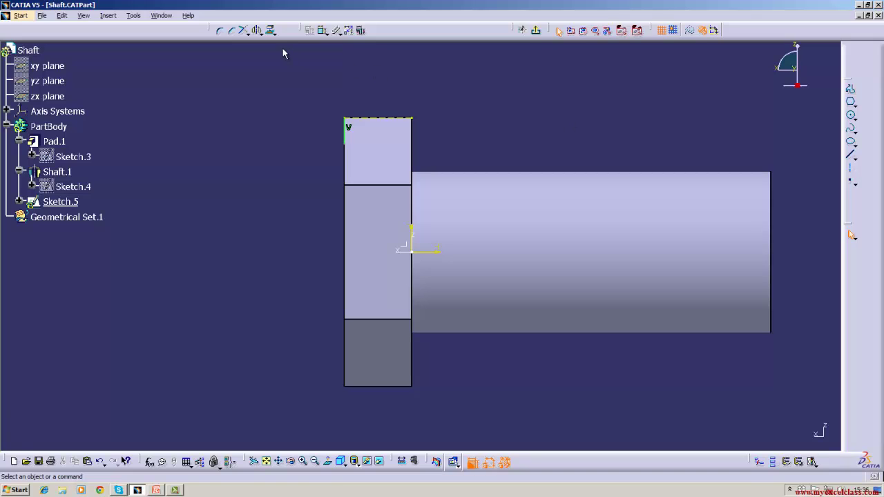
Draw a slanted line from the vertical line's lower end up to the head's projected upper edge.
{"action": "left_click", "coordinate": [851, 155]}
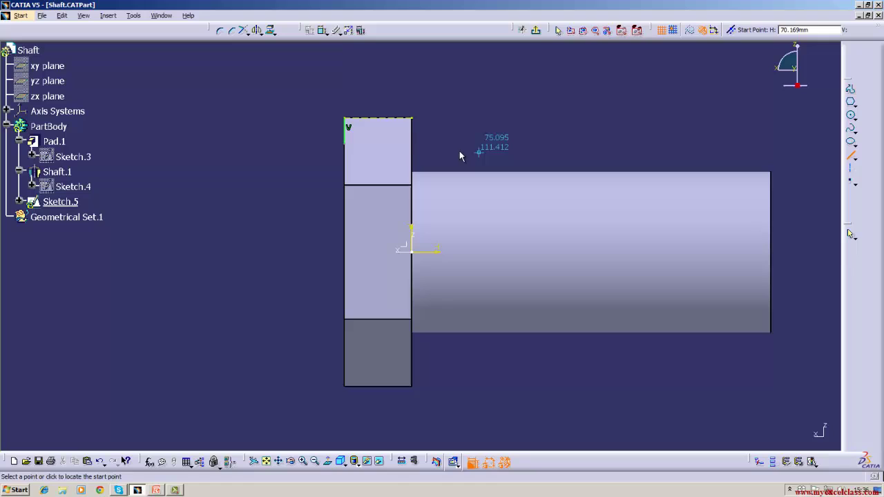
{"action": "left_click", "coordinate": [345, 143]}
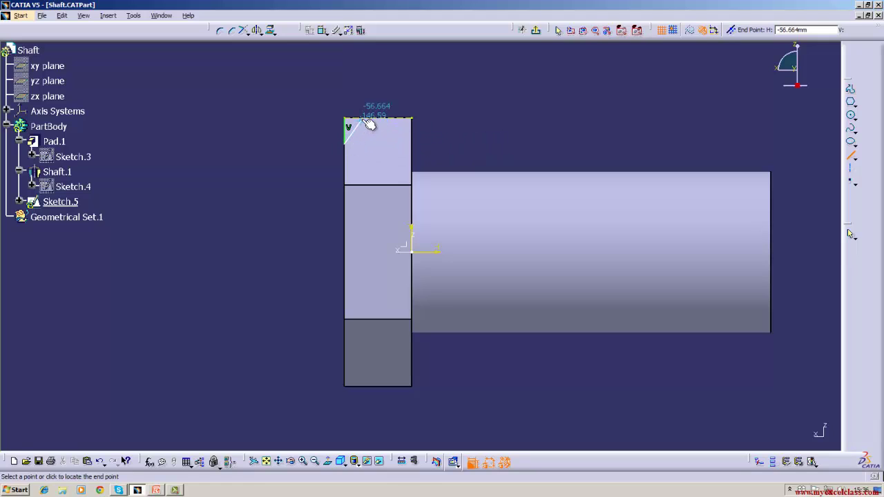
{"action": "left_click", "coordinate": [365, 121]}
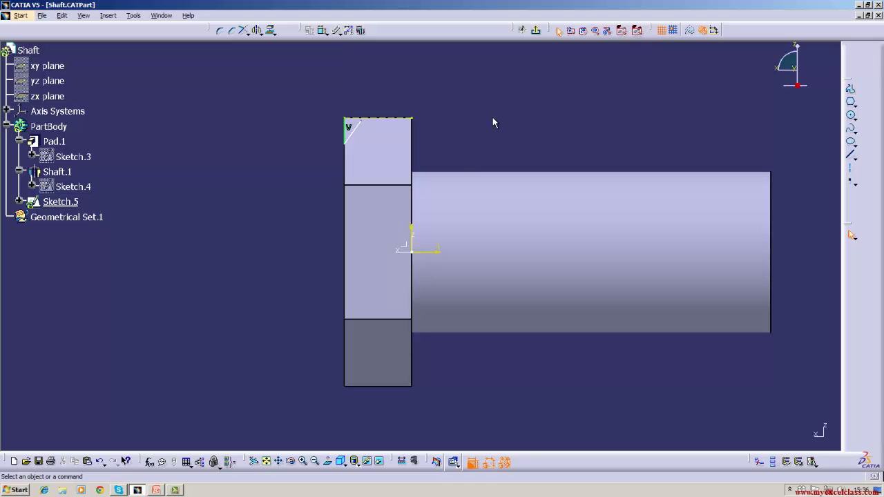
Constrain the angle between the slanted line and the sketch's vertical axis to 30°.
{"action": "left_click", "coordinate": [415, 237]}
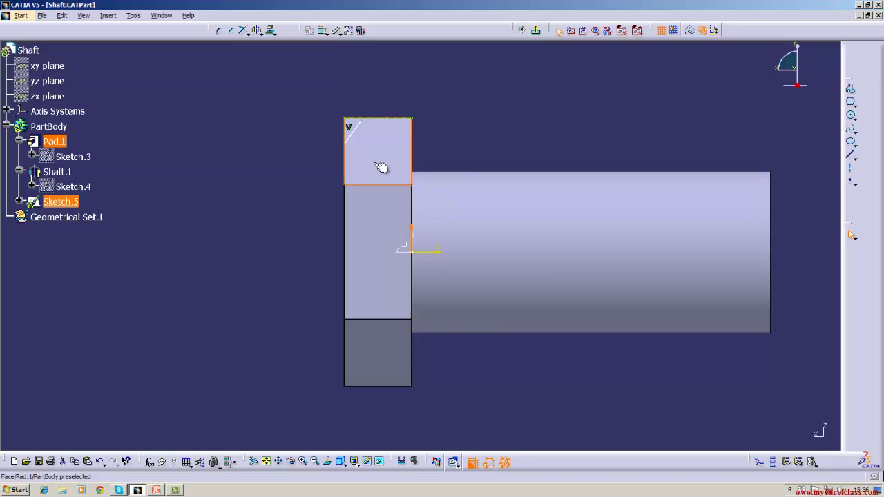
{"action": "left_click", "coordinate": [353, 134]}
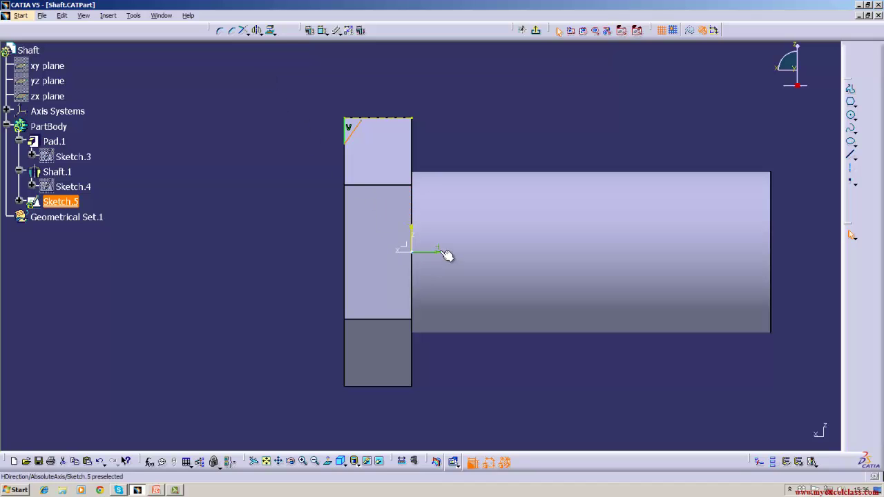
{"action": "left_click", "coordinate": [414, 229]}
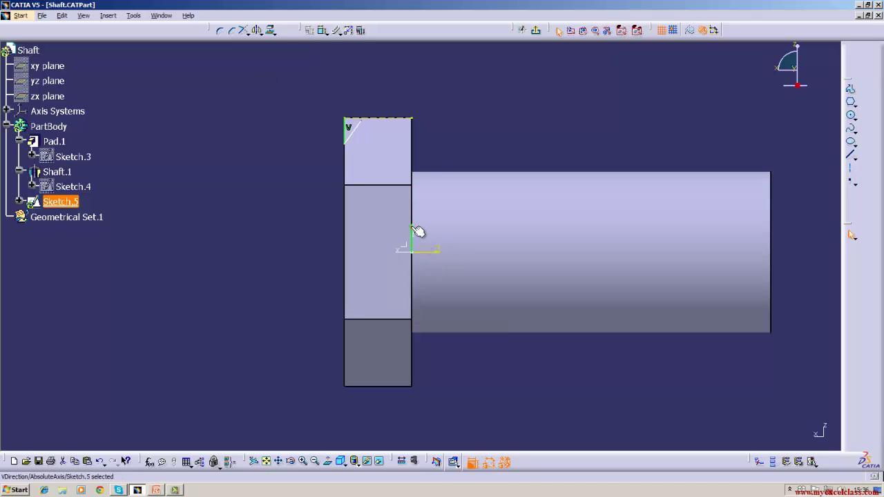
{"action": "left_click", "coordinate": [243, 29]}
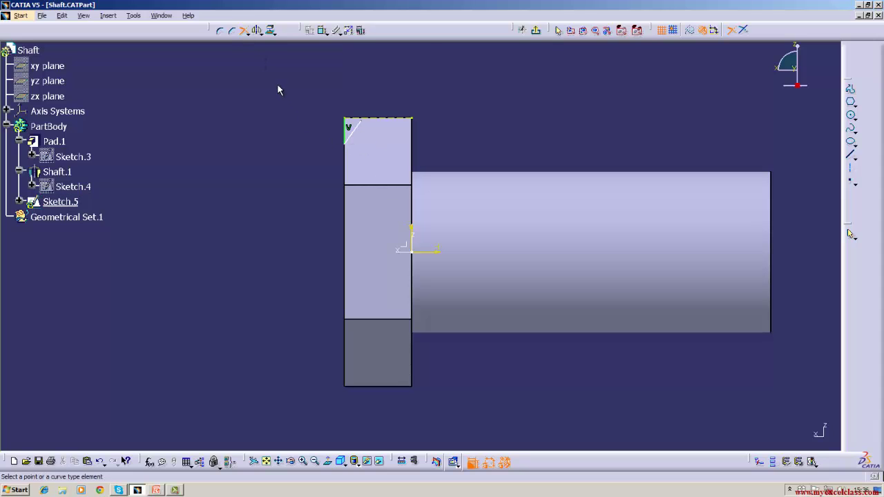
{"action": "left_click", "coordinate": [323, 30]}
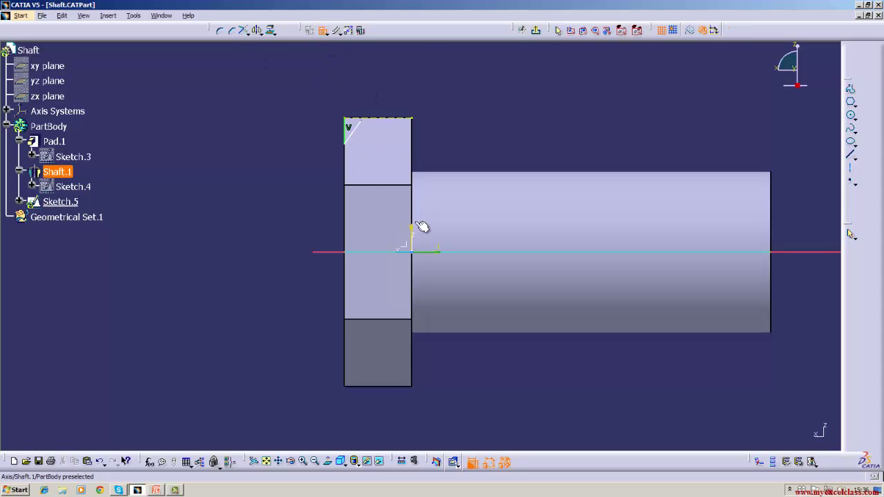
{"action": "left_click", "coordinate": [411, 230]}
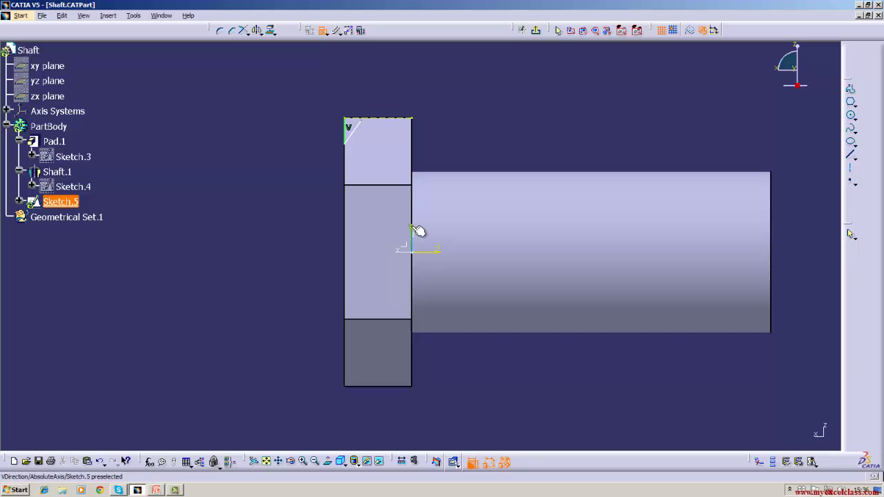
{"action": "left_click", "coordinate": [358, 132]}
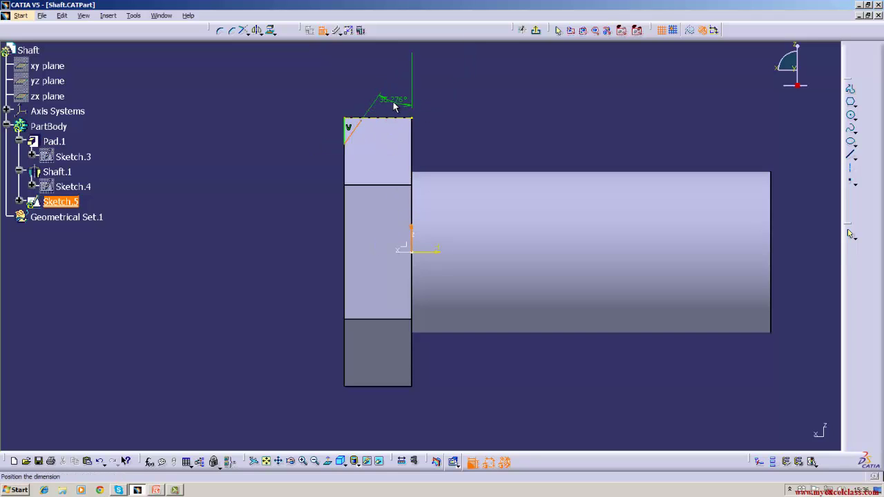
{"action": "left_click", "coordinate": [397, 103]}
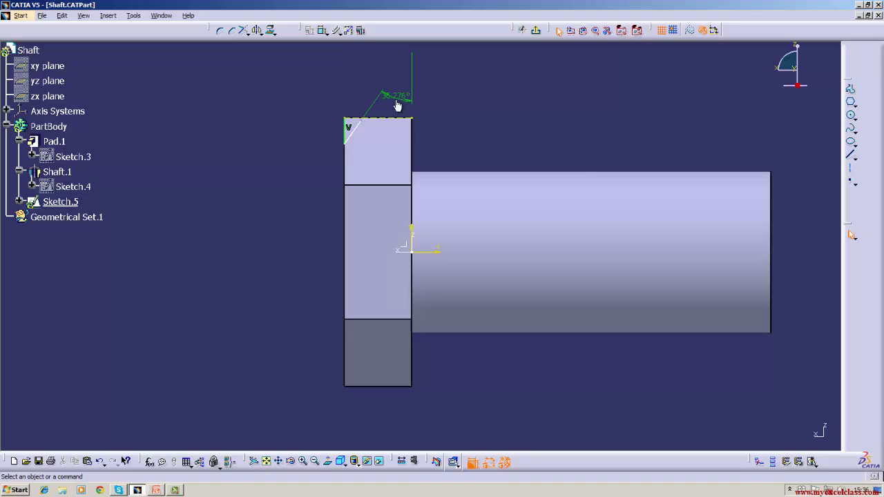
{"action": "double_click", "coordinate": [399, 102]}
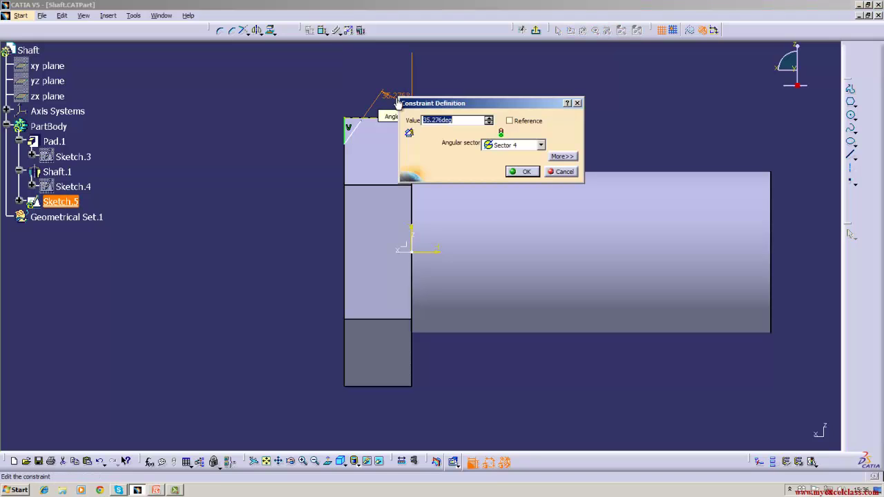
{"action": "key", "text": "BackSpace"}
{"action": "key", "text": "Return"}
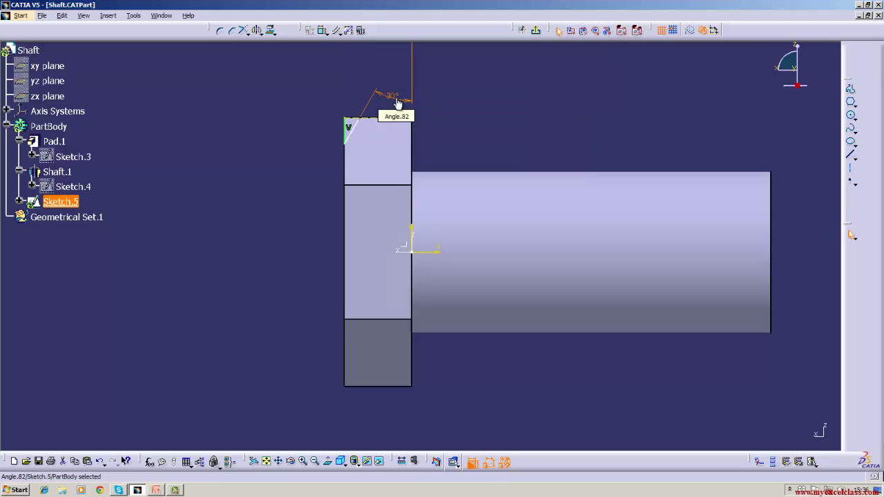
{"action": "left_click", "coordinate": [525, 150]}
Draw a horizontal line from the head's outer corner along the projected edge and trim it with the slanted line to close the triangle.
{"action": "left_click", "coordinate": [851, 155]}
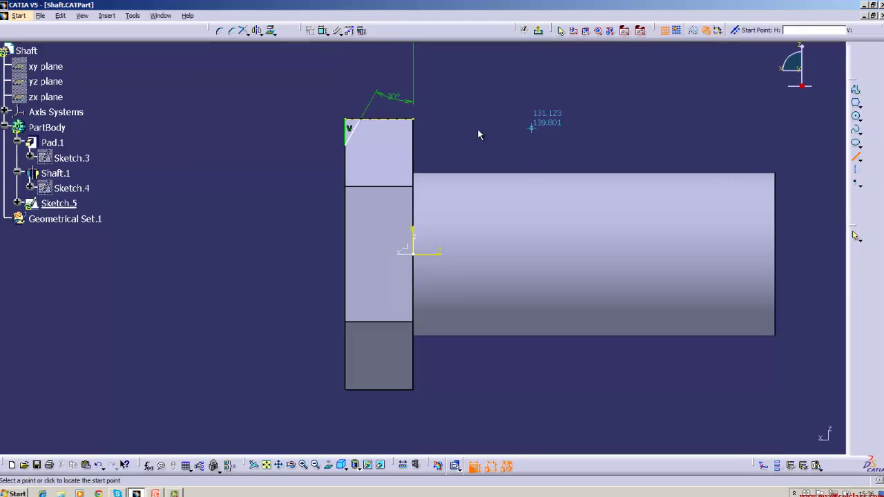
{"action": "left_click", "coordinate": [346, 119]}
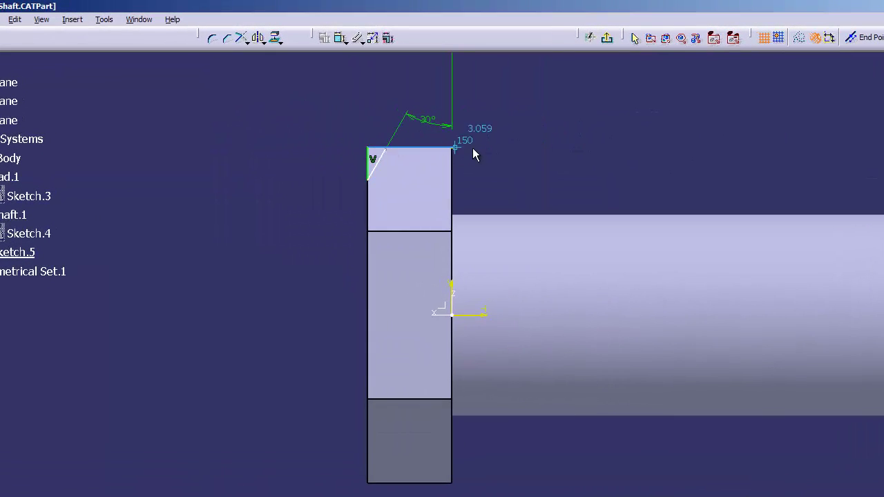
{"action": "left_click", "coordinate": [525, 147]}
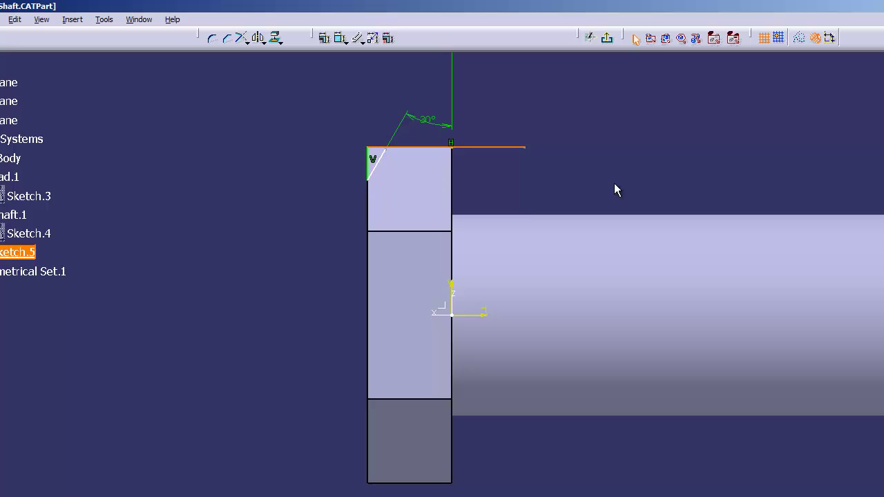
{"action": "left_click", "coordinate": [243, 40]}
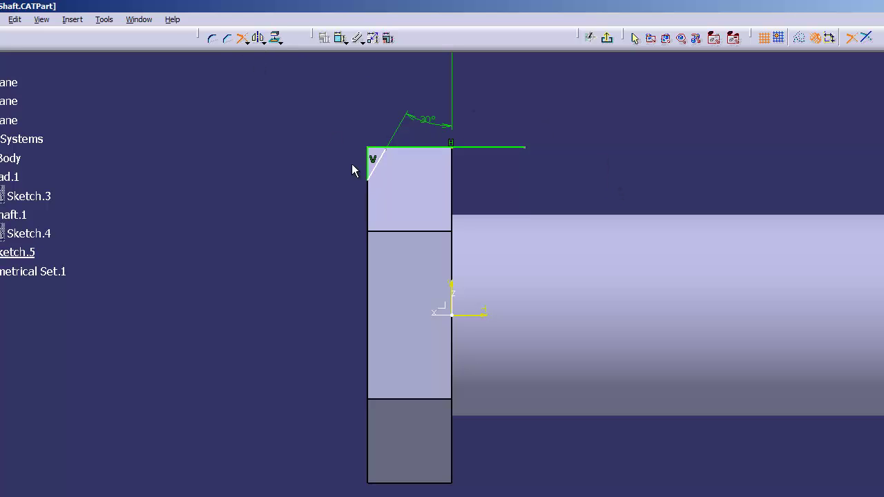
{"action": "left_click", "coordinate": [388, 164]}
{"action": "left_click", "coordinate": [389, 149]}
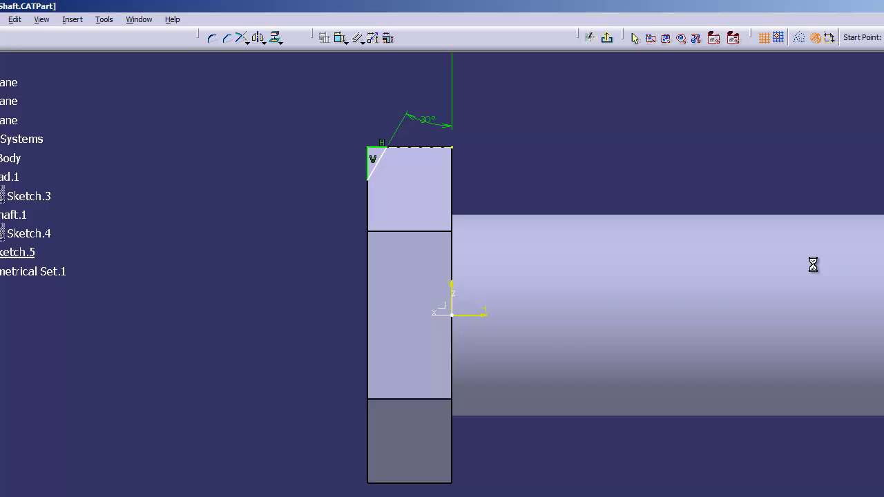
Draw a horizontal axis about 156 mm long from the origin through the head and exit the sketch.
{"action": "left_click", "coordinate": [453, 316]}
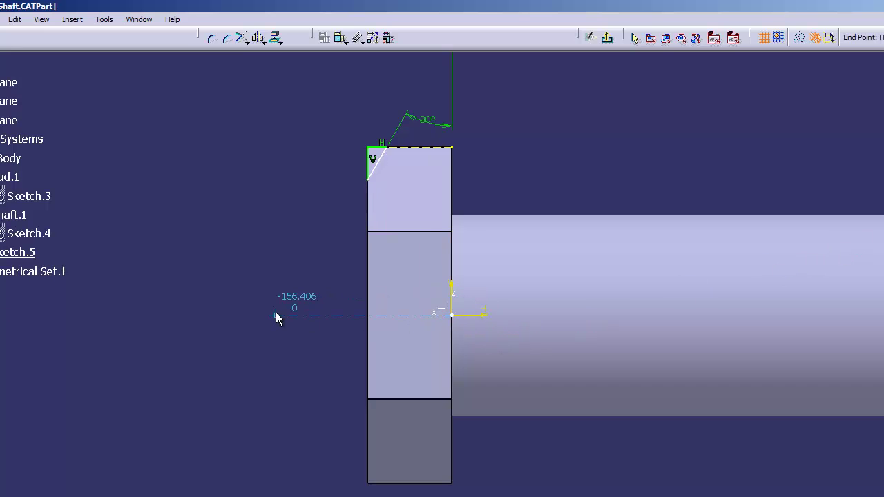
{"action": "left_click", "coordinate": [276, 314]}
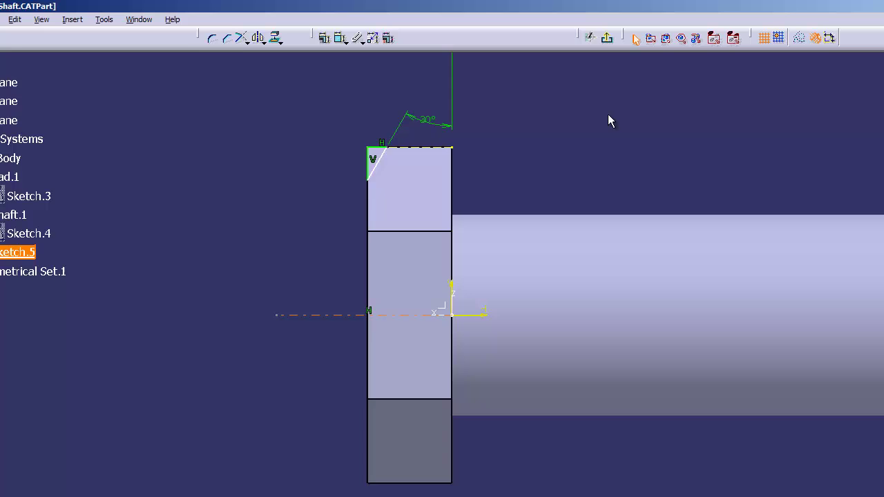
{"action": "left_click", "coordinate": [607, 38]}
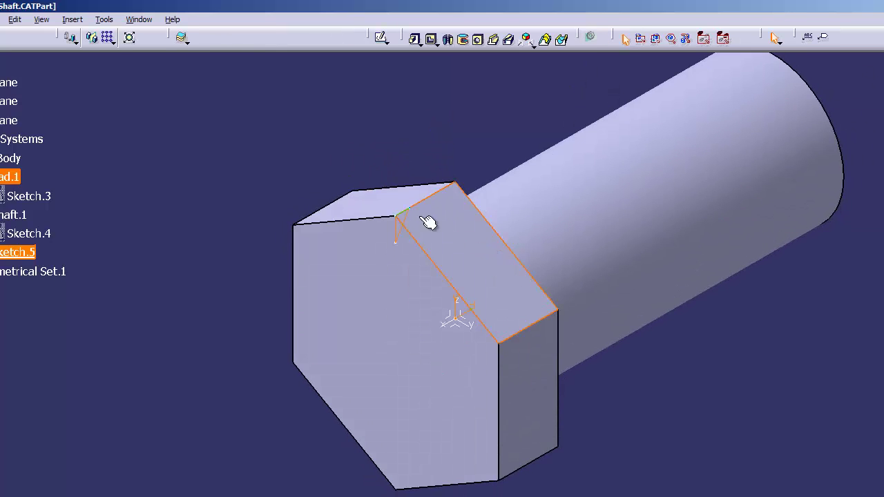
Cut the triangular profile 360° around the sketch axis with the Groove feature to chamfer the hexagonal head.
{"action": "left_click", "coordinate": [463, 40]}
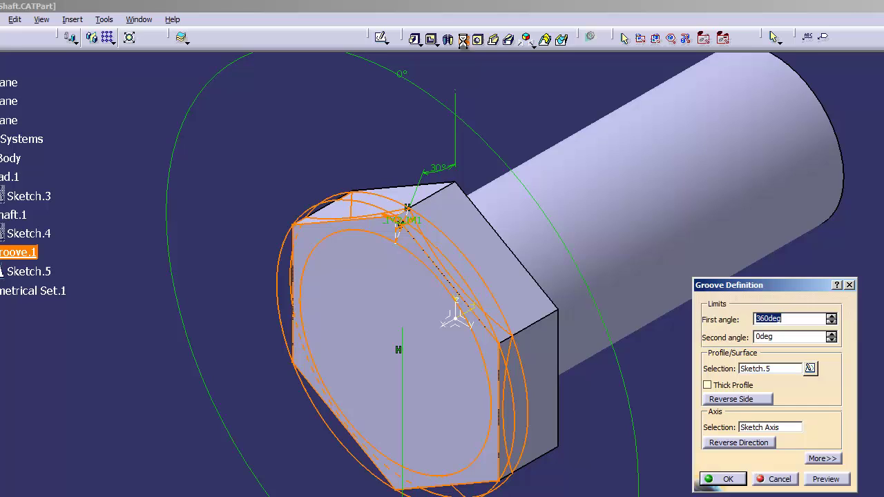
{"action": "left_click", "coordinate": [727, 479]}
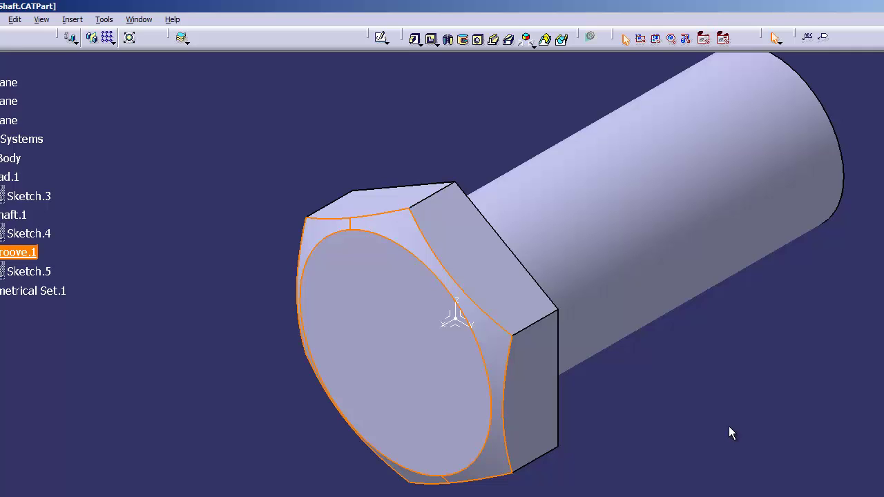
{"action": "left_click", "coordinate": [729, 426]}
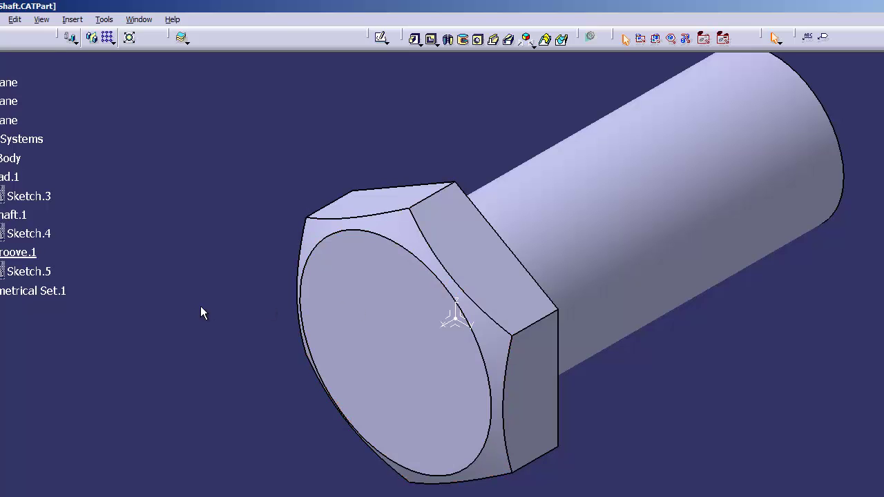
Reopen the groove's profile sketch and dimension the length of the triangle's vertical side.
{"action": "double_click", "coordinate": [29, 271]}
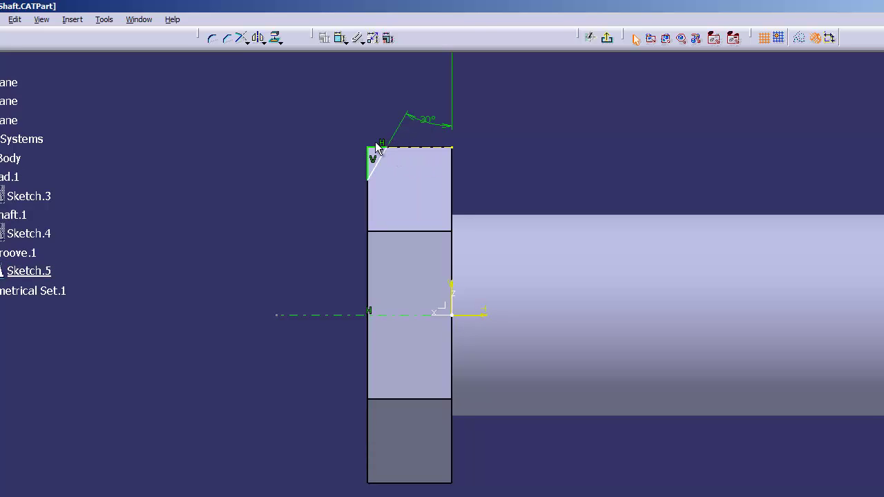
{"action": "left_click", "coordinate": [342, 41]}
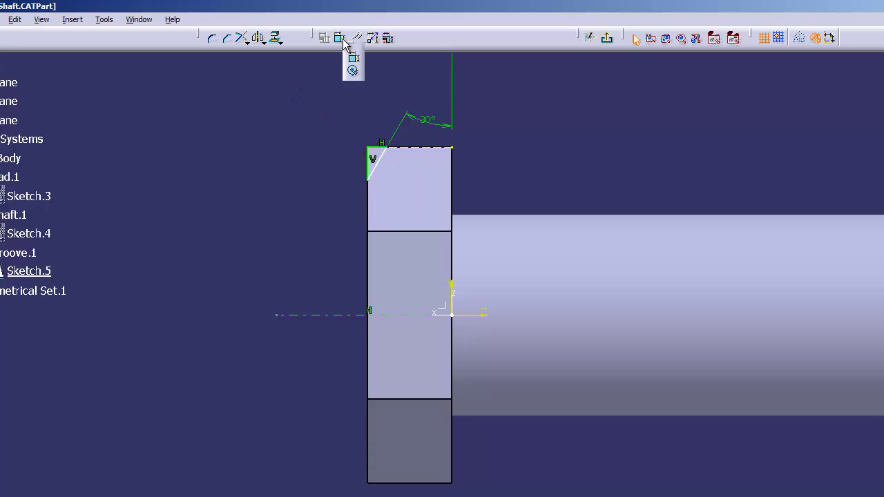
{"action": "left_click", "coordinate": [367, 160]}
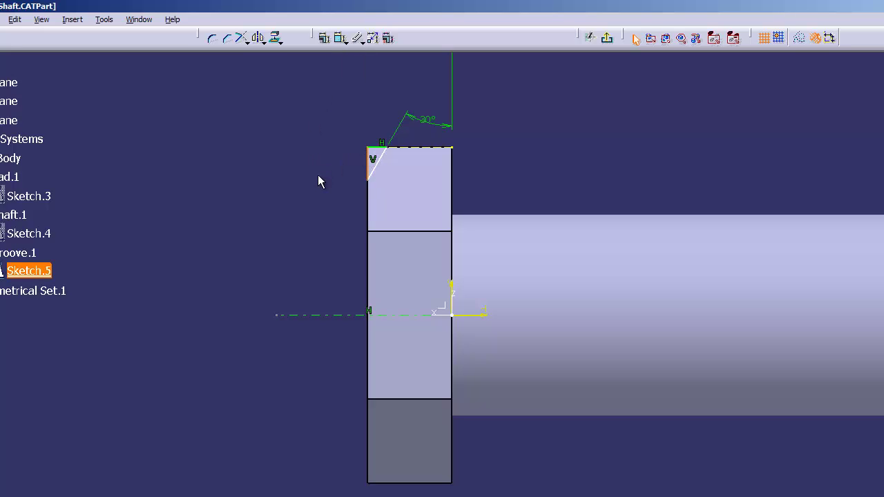
{"action": "left_click", "coordinate": [340, 39]}
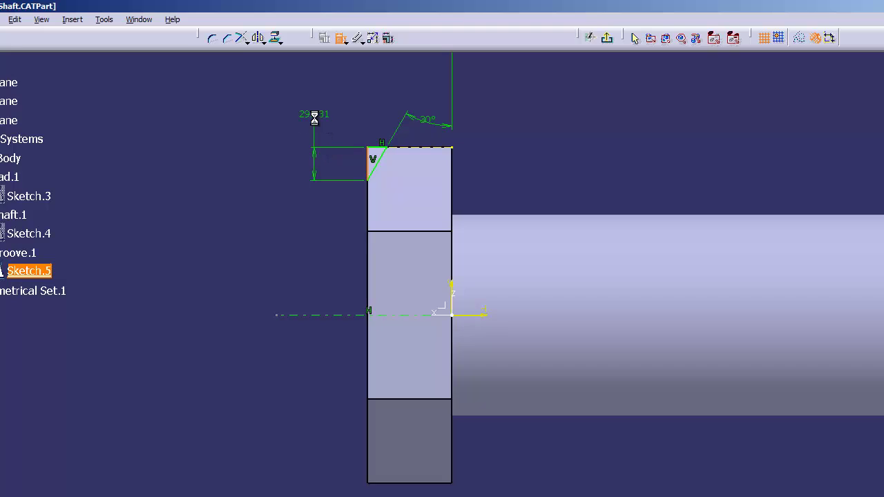
{"action": "left_click", "coordinate": [314, 119]}
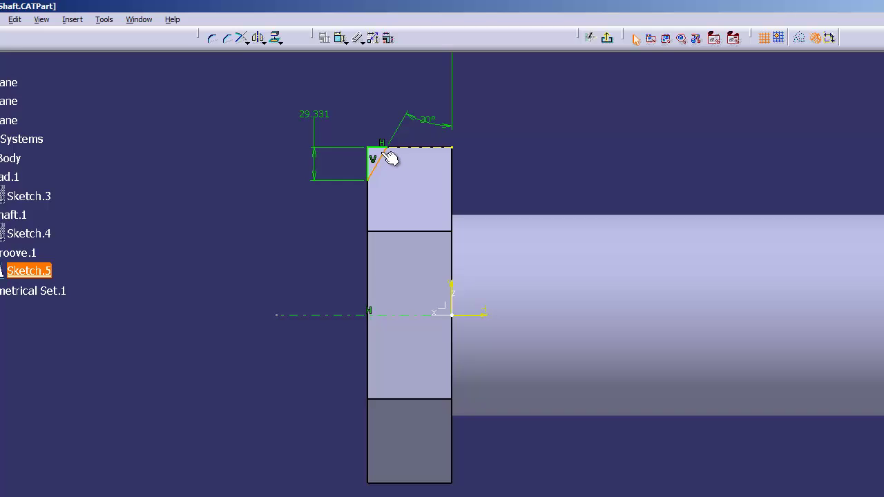
Set the length of the triangle's vertical side to 20 mm, exit the sketch and update the part.
{"action": "double_click", "coordinate": [320, 113]}
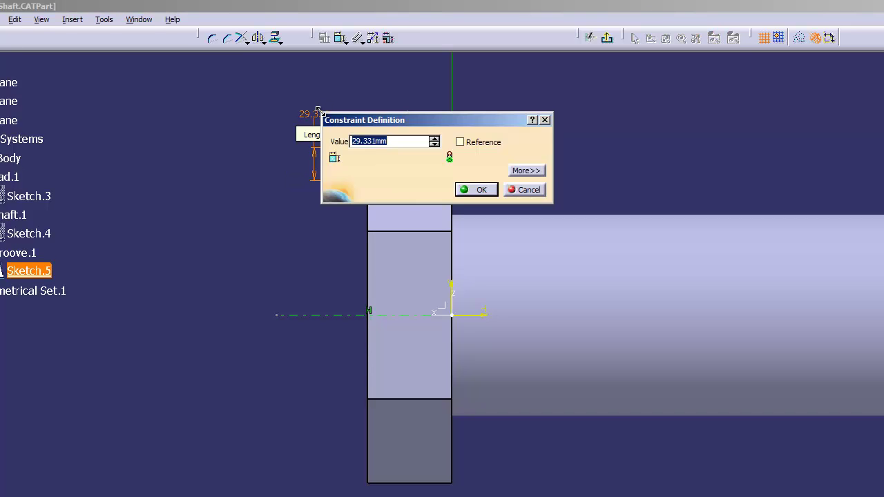
{"action": "key", "text": "BackSpace"}
{"action": "type", "text": "20"}
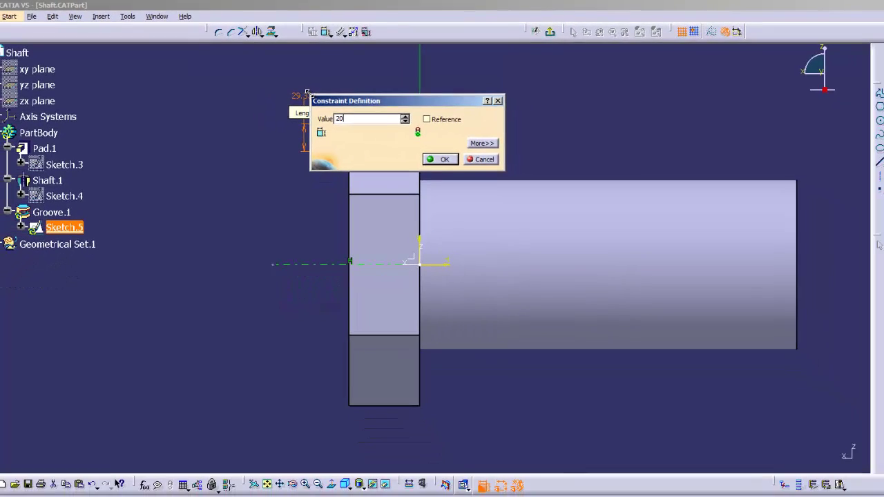
{"action": "key", "text": "Return"}
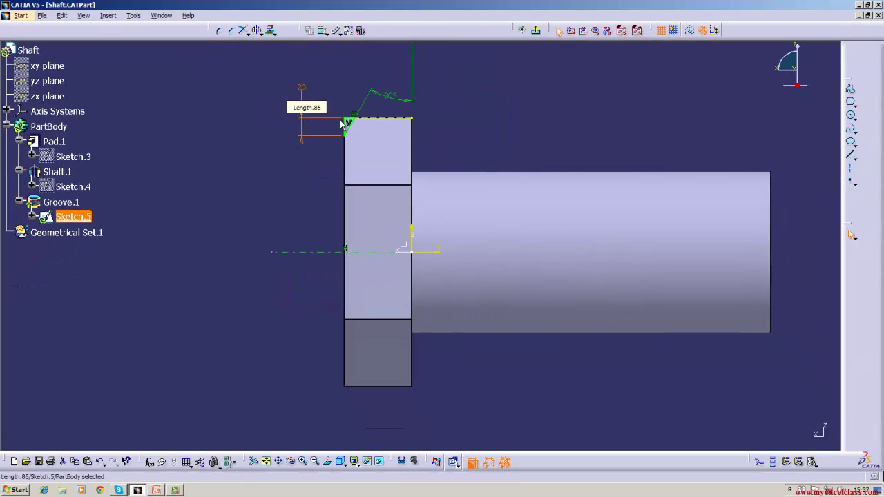
{"action": "left_click", "coordinate": [535, 30]}
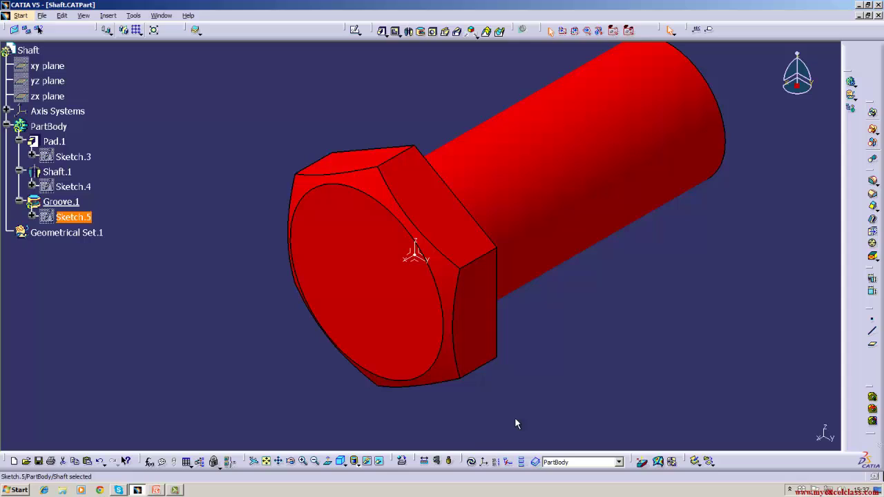
{"action": "left_click", "coordinate": [471, 462]}
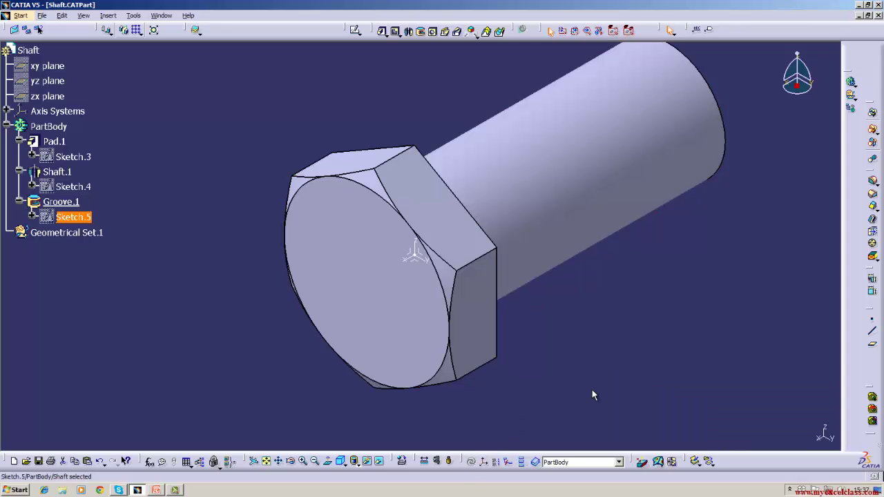
Examine the shank side of the bolt head and reopen the groove's profile sketch for editing.
{"action": "left_click", "coordinate": [291, 461]}
{"action": "left_click_drag", "start_coordinate": [302, 401], "coordinate": [664, 222]}
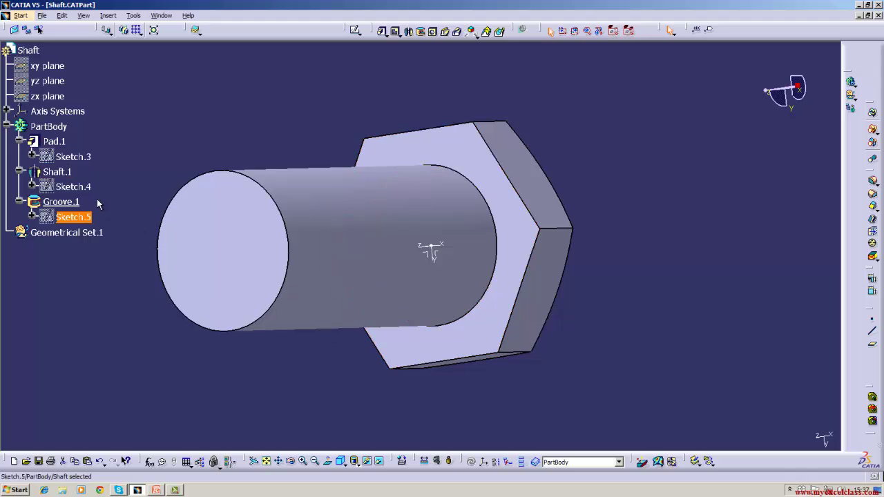
{"action": "double_click", "coordinate": [84, 216]}
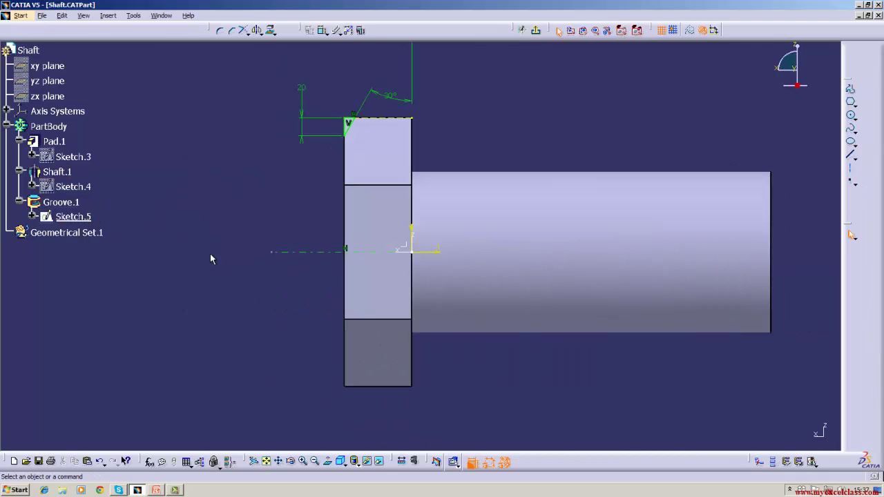
{"action": "left_click_drag", "start_coordinate": [240, 72], "coordinate": [342, 186]}
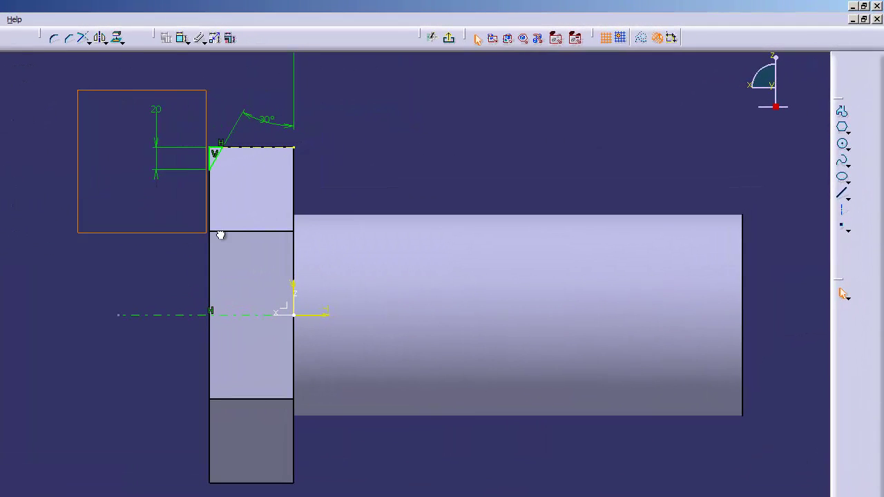
{"action": "left_click_drag", "start_coordinate": [220, 235], "coordinate": [249, 227]}
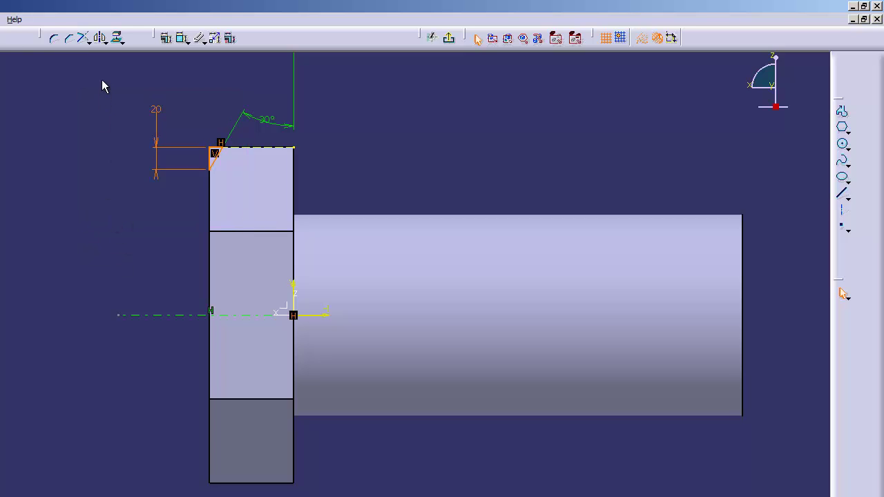
{"action": "left_click", "coordinate": [101, 38]}
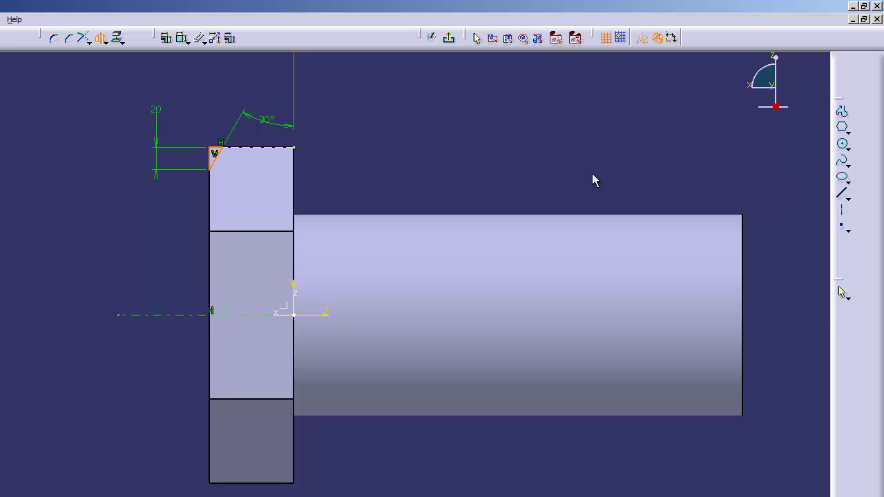
Draw a vertical line upward from the midpoint of the head's projected horizontal edge as a mirror line.
{"action": "left_click", "coordinate": [842, 194]}
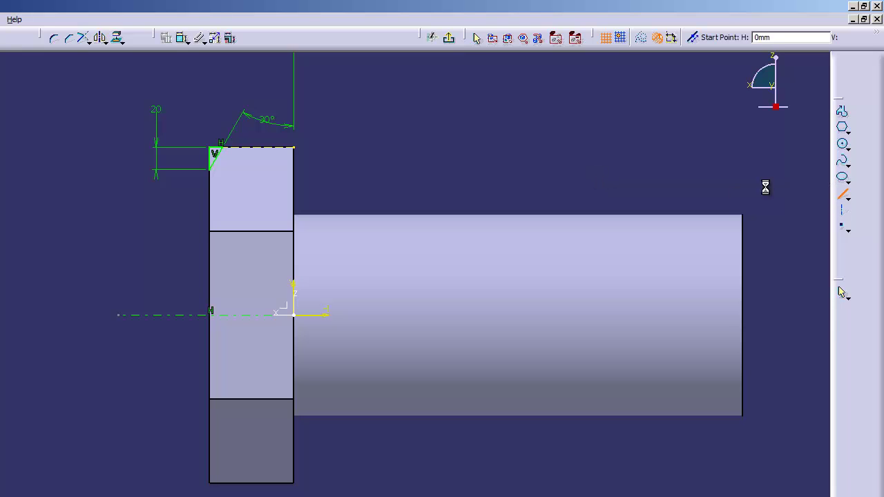
{"action": "left_click", "coordinate": [251, 148]}
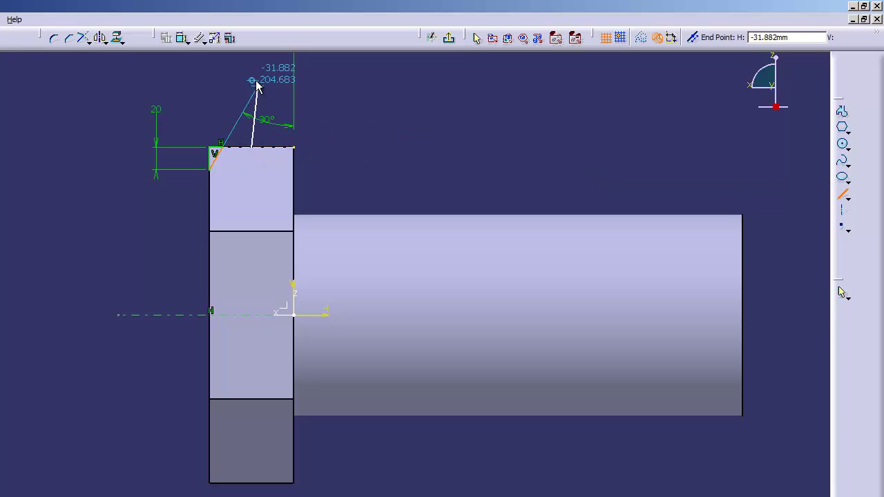
{"action": "left_click", "coordinate": [252, 69]}
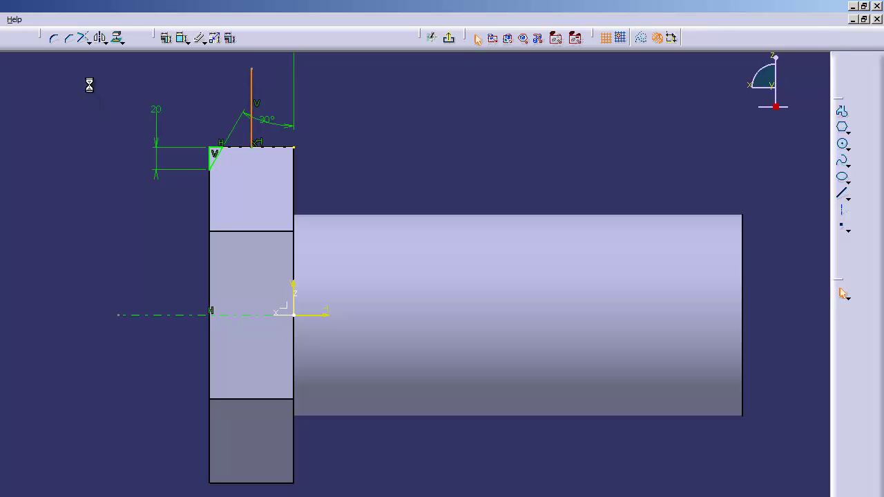
Mirror the triangular profile about the vertical line onto the head's opposite corner and delete that line.
{"action": "left_click_drag", "start_coordinate": [89, 86], "coordinate": [226, 214]}
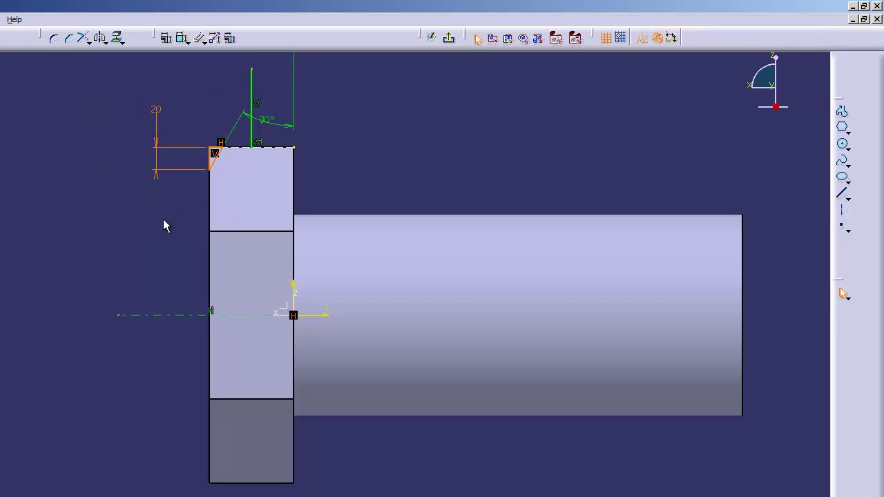
{"action": "left_click", "coordinate": [100, 37]}
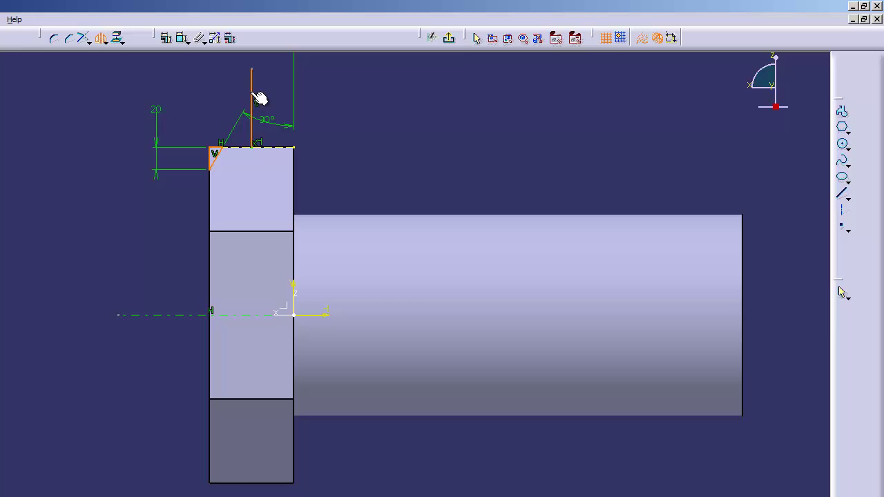
{"action": "left_click", "coordinate": [253, 95]}
{"action": "right_click", "coordinate": [255, 95]}
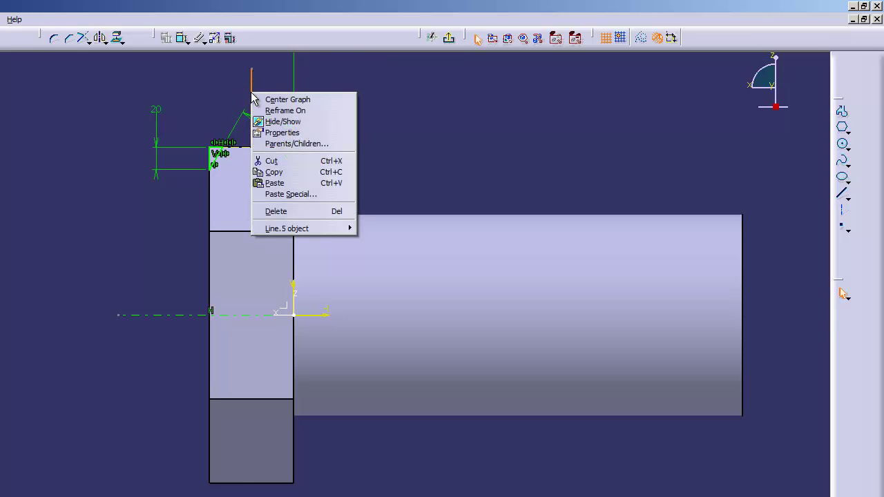
{"action": "left_click", "coordinate": [266, 211]}
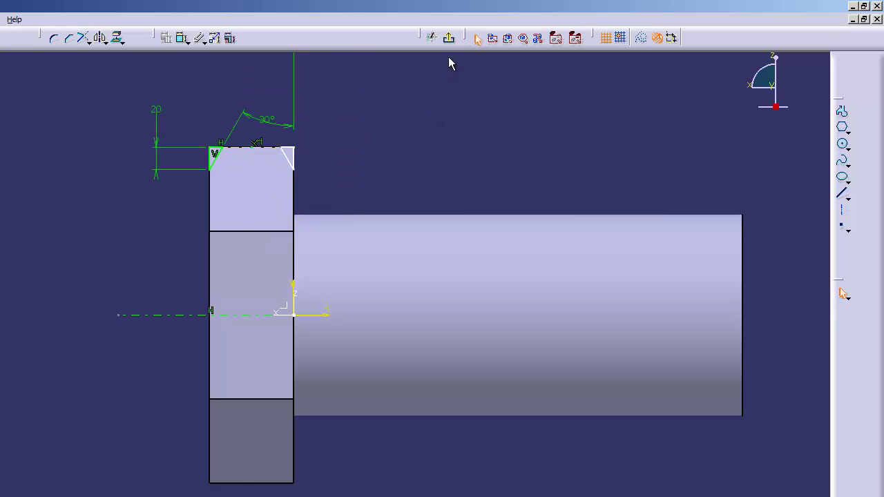
Exit the sketch, update the part with the mirrored groove profile and restore the isometric view.
{"action": "left_click", "coordinate": [450, 40]}
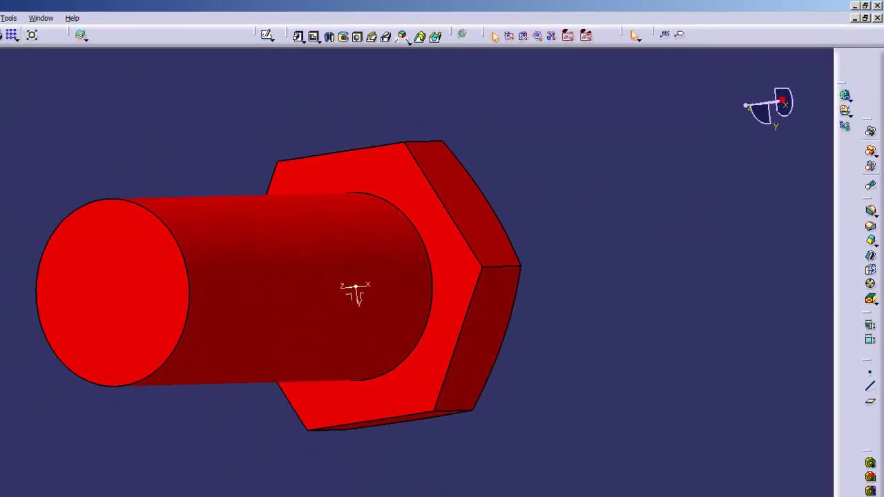
{"action": "left_click", "coordinate": [455, 483]}
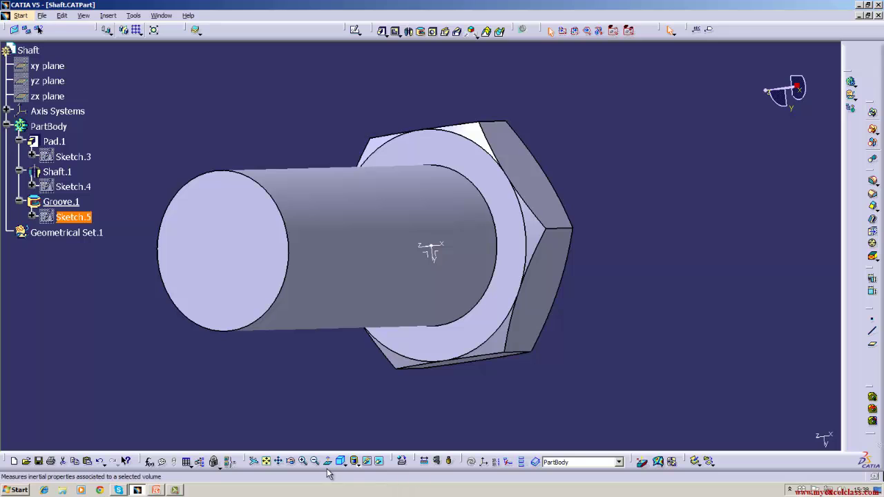
{"action": "left_click", "coordinate": [293, 462]}
{"action": "left_click_drag", "start_coordinate": [331, 394], "coordinate": [553, 352]}
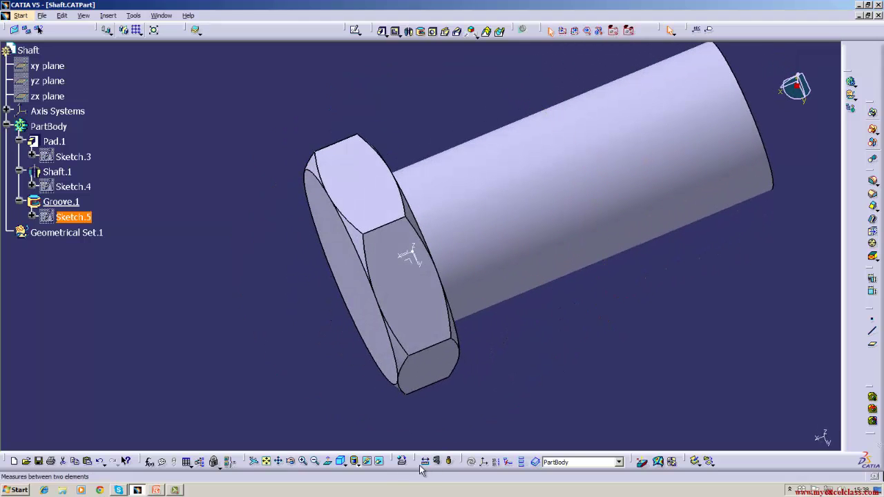
{"action": "left_click", "coordinate": [340, 461]}
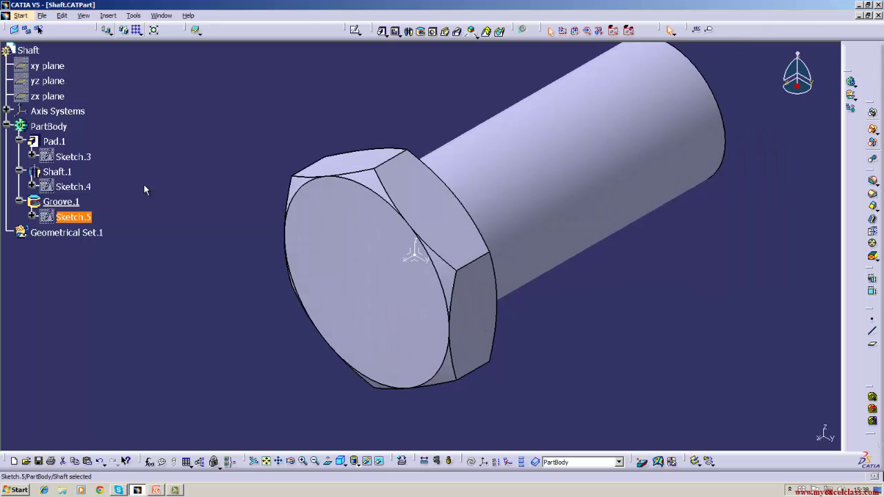
Save the finished bolt in Shaft.CATPart.
{"action": "left_click", "coordinate": [41, 16]}
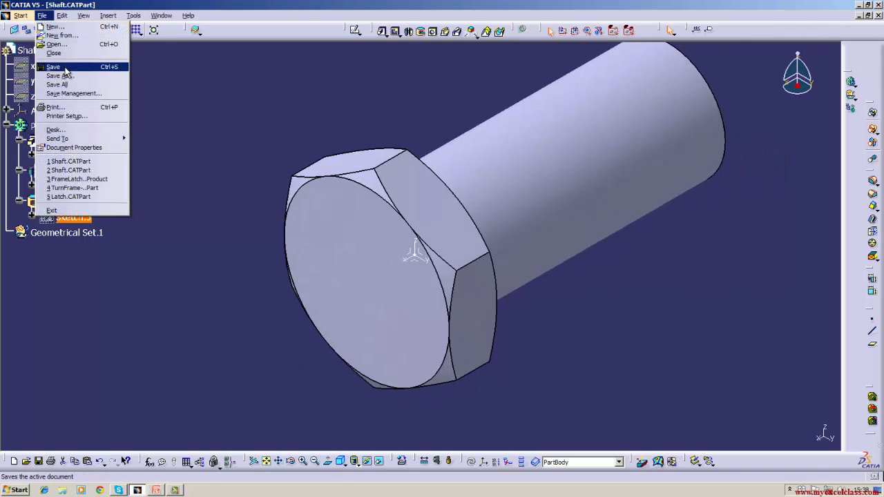
{"action": "left_click", "coordinate": [64, 66]}
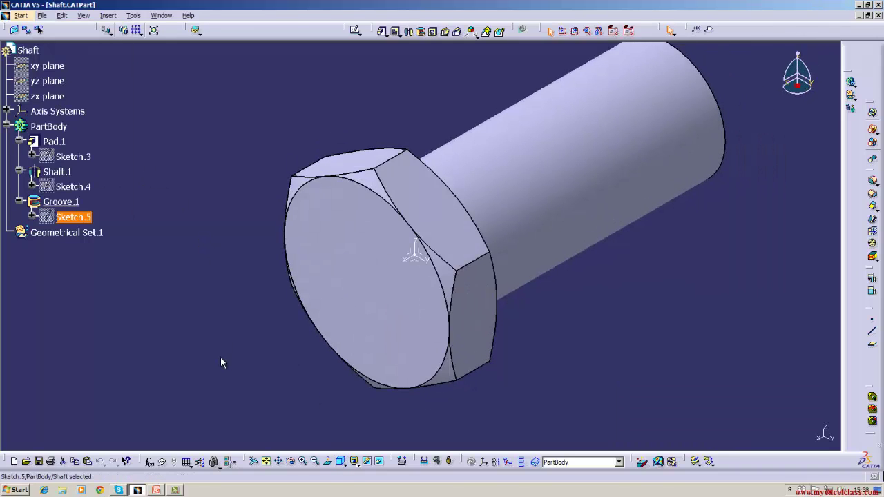
{"action": "key", "text": "alt+Tab"}
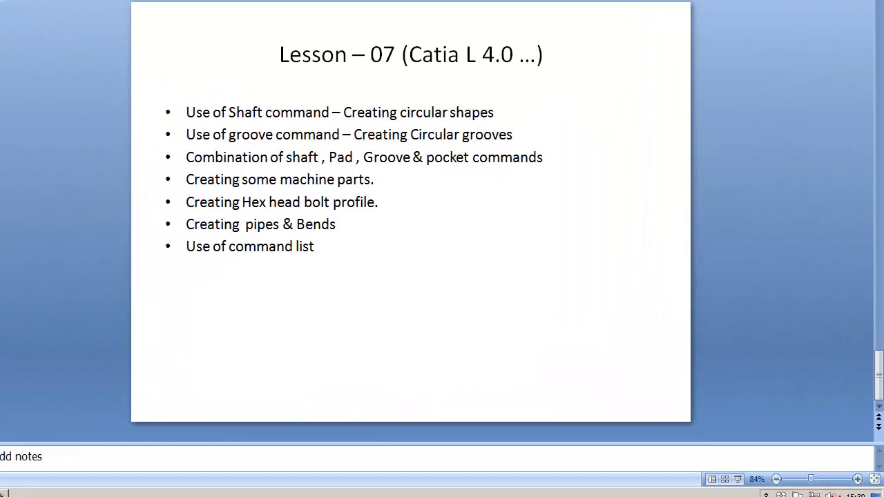
{"action": "left_click", "coordinate": [14, 496]}
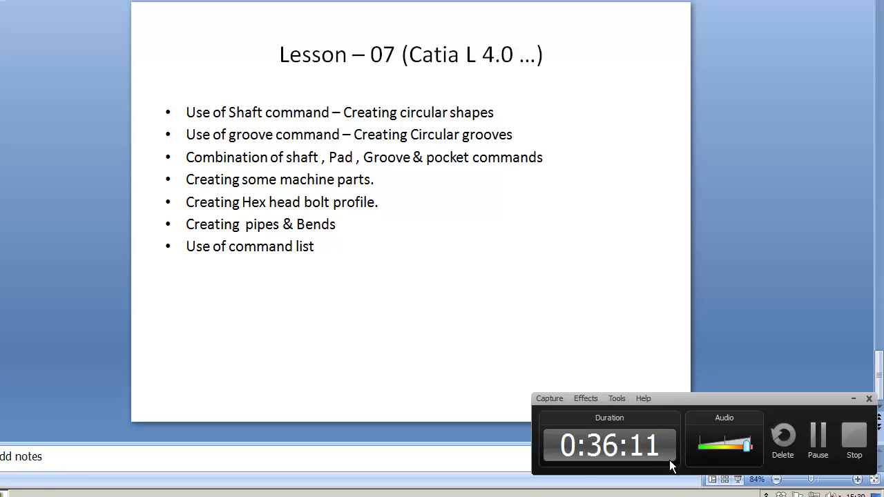